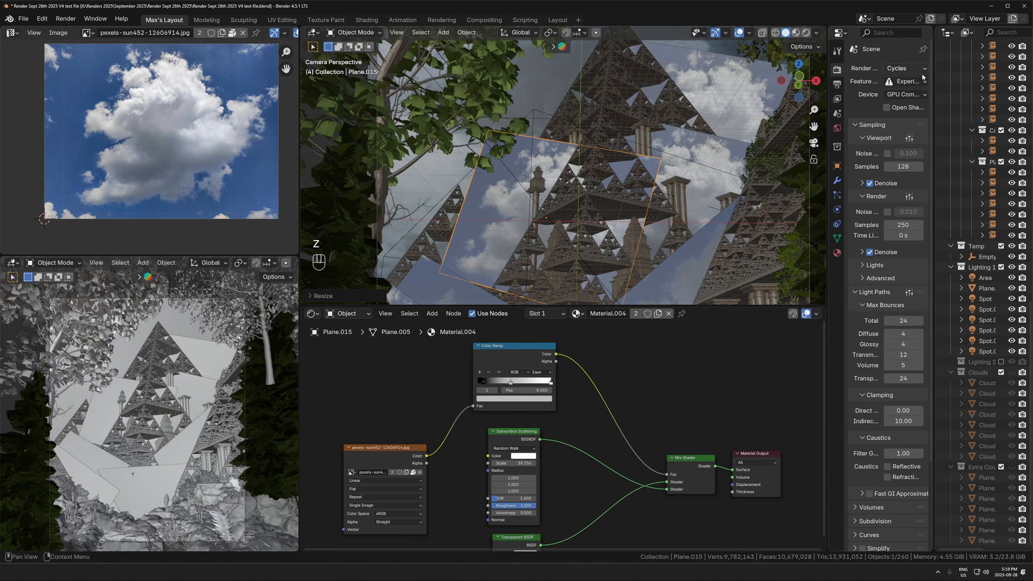
click(837, 85)
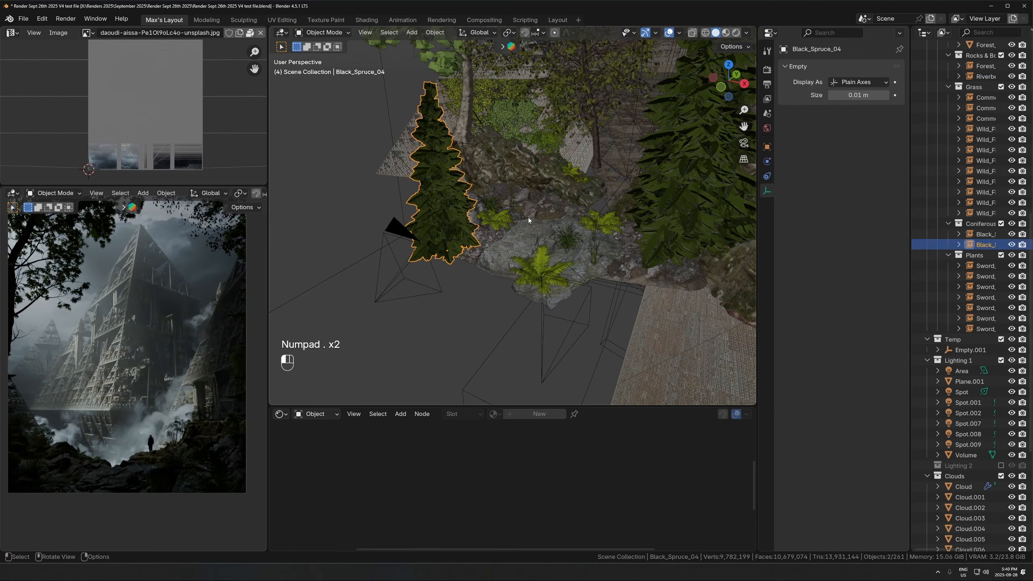
click(528, 217)
key(KP_Decimal)
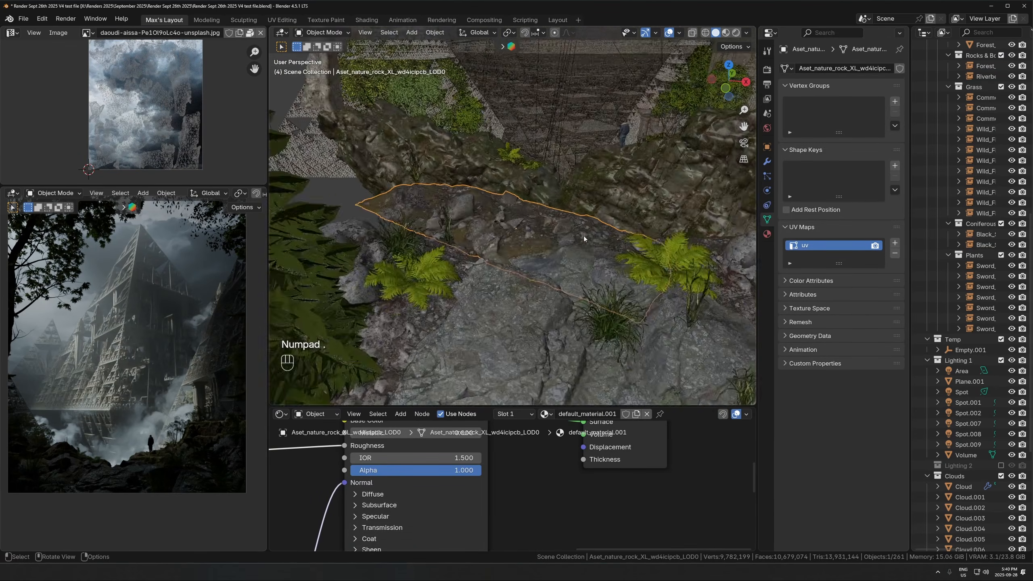
middle_drag(541, 197, 538, 279)
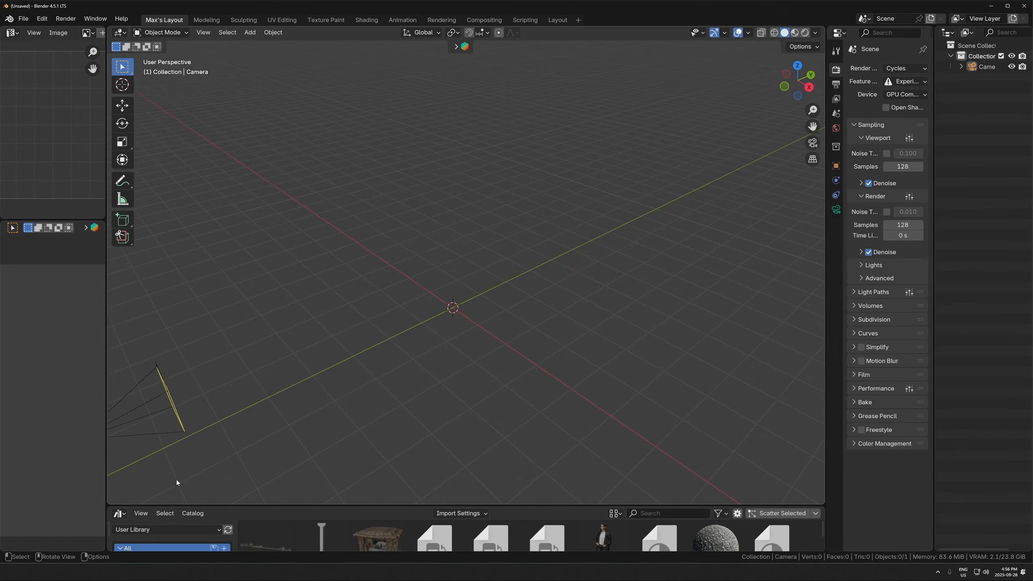
- View the Sierpinski fractal reference images in the browser and return to the empty Blender scene
key(alt+Tab)
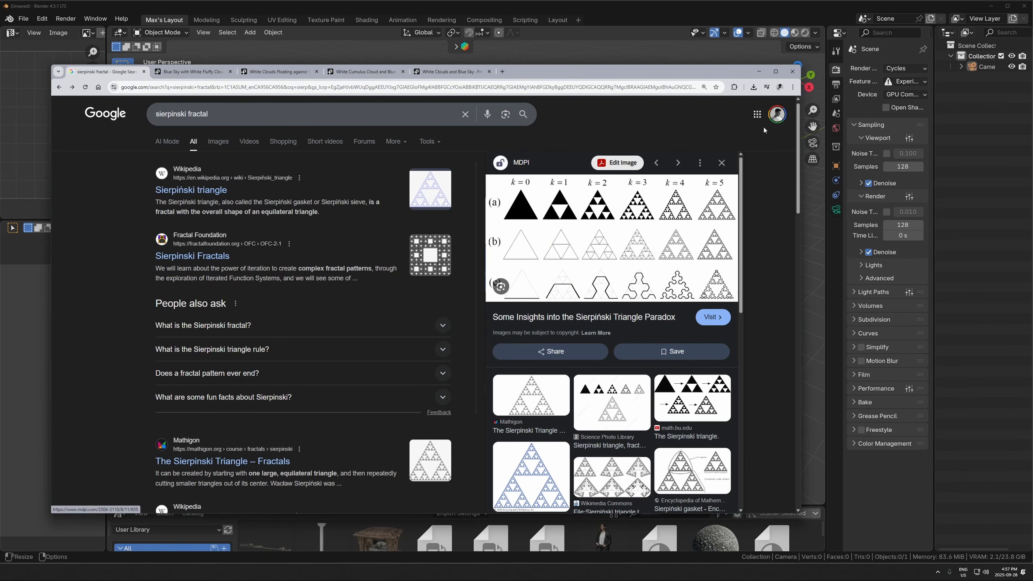
click(758, 72)
- Add a 2 m cube at the origin and raise it 1 m along the Z axis
scroll(463, 295, up, 1)
middle_drag(463, 295, 462, 281)
scroll(463, 280, down, 3)
key(shift+a)
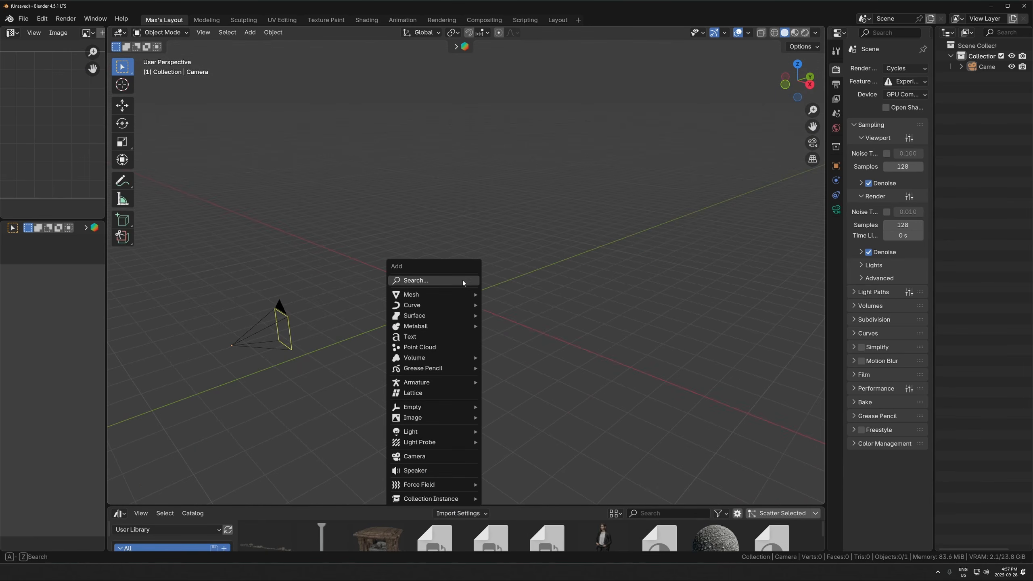
mouse_move(416, 292)
click(508, 302)
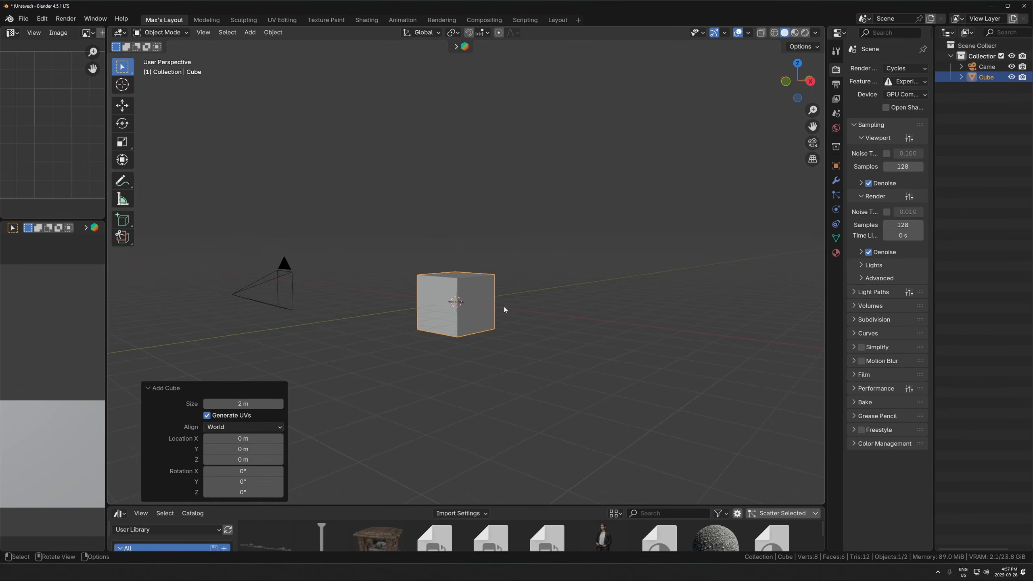
key(g)
key(z)
key(1)
key(Return)
- Scale the cube's top face to 0 in X and Y, keeping Z locked, to form a pyramid
middle_drag(503, 306, 509, 268)
key(Tab)
key(3)
click(476, 244)
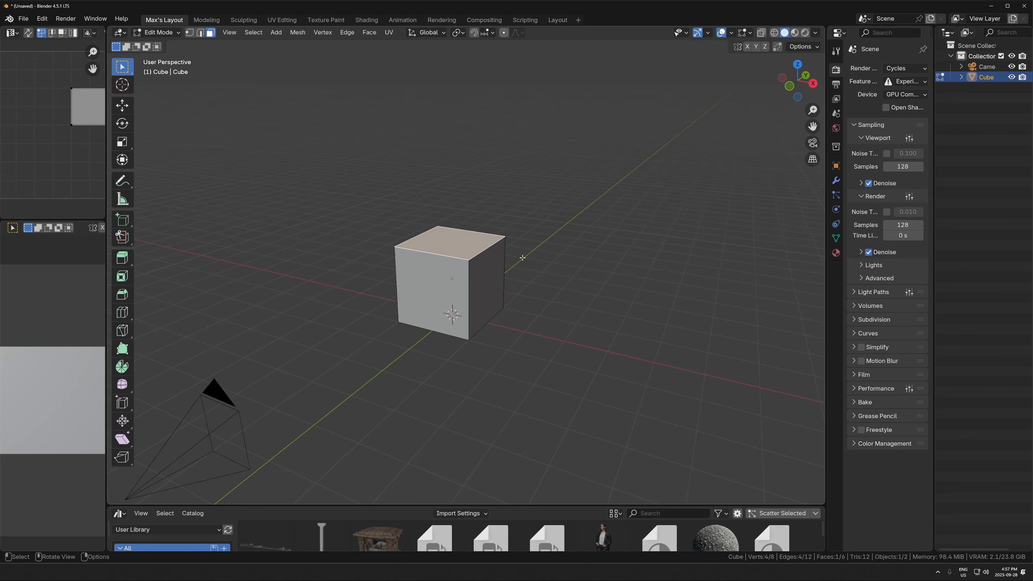
key(s)
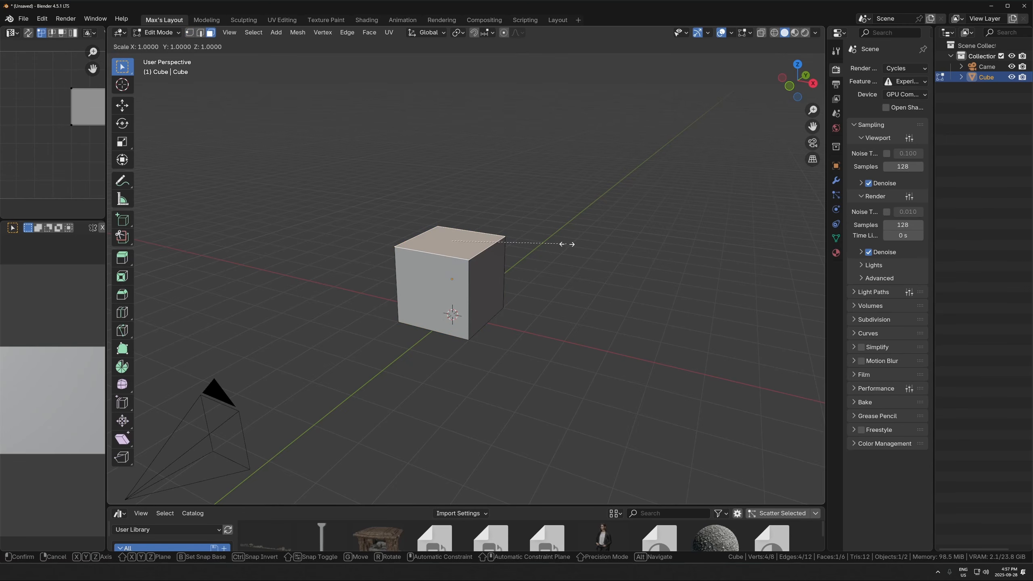
key(shift+z)
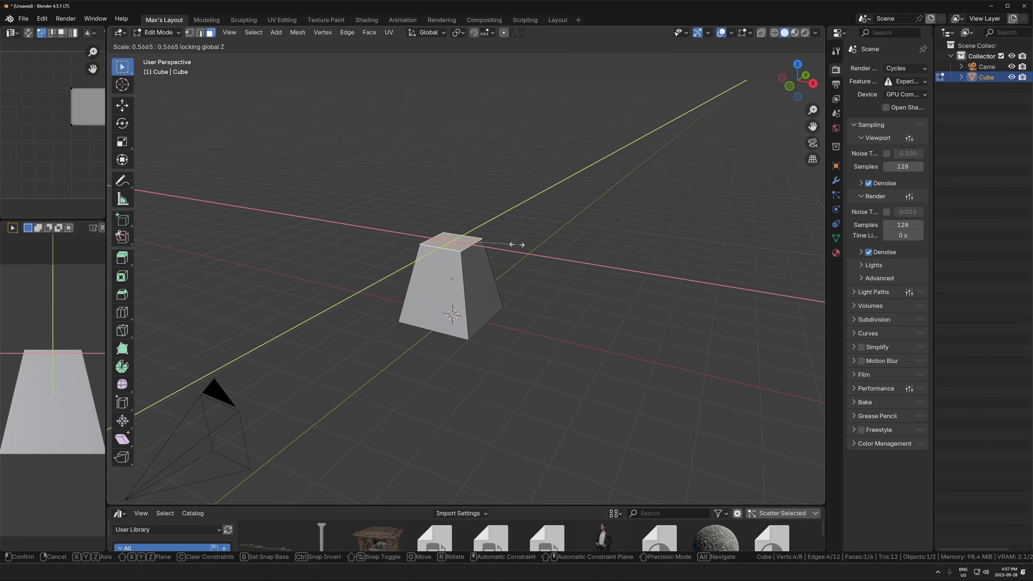
text(0)
key(Return)
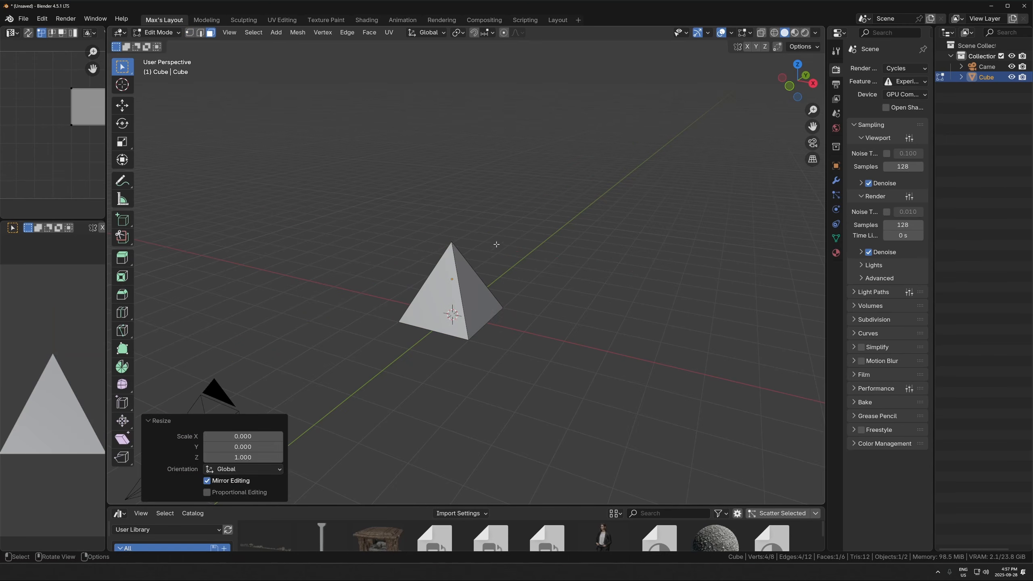
- Switch to vertex selection with X-ray and examine the overlapping vertices at the pyramid's apex
scroll(513, 326, up, 2)
key(1)
key(alt+z)
click(519, 322)
click(446, 230)
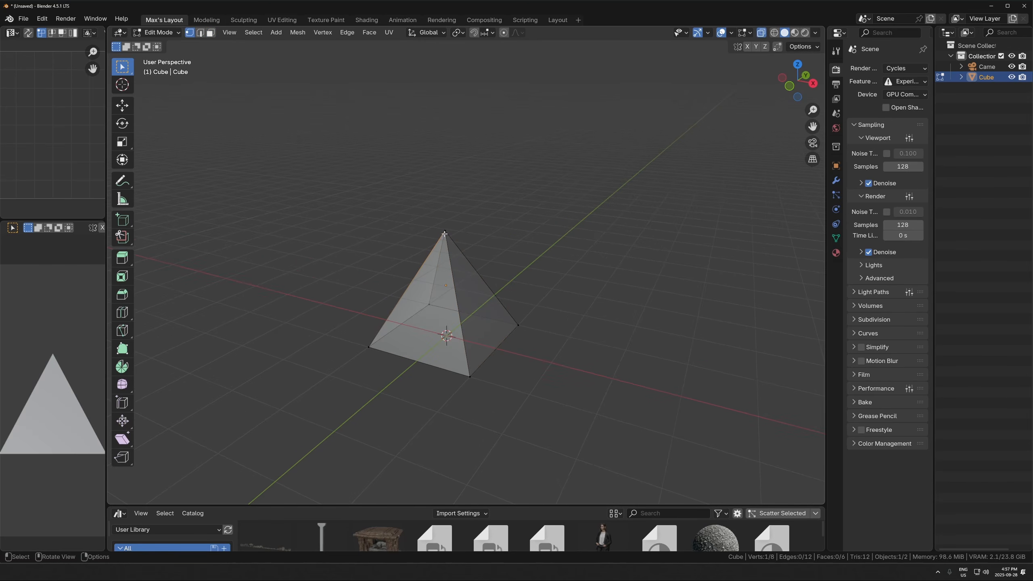
click(446, 231)
scroll(452, 275, up, 4)
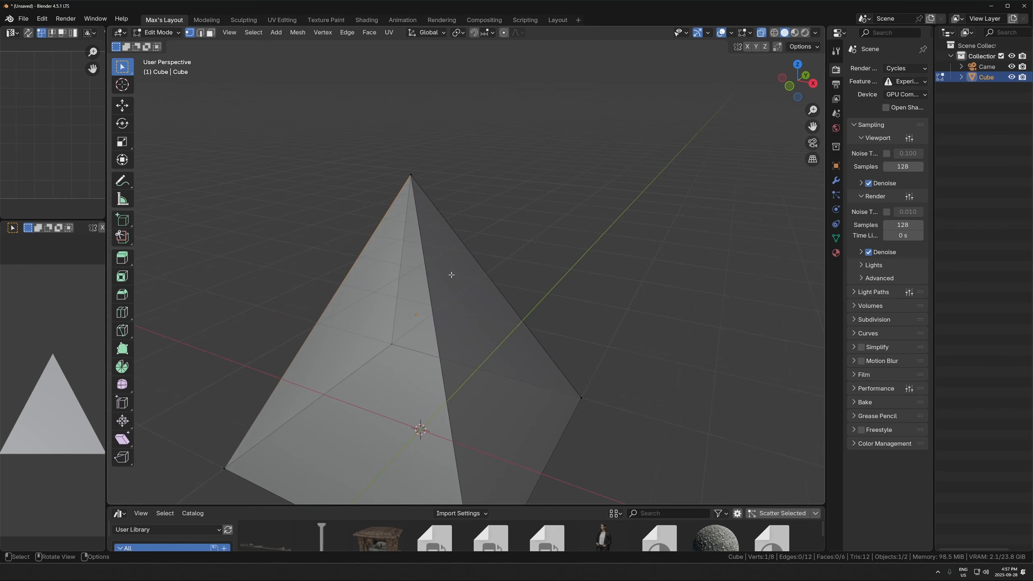
click(409, 174)
click(410, 178)
click(410, 178)
drag(456, 148, 381, 202)
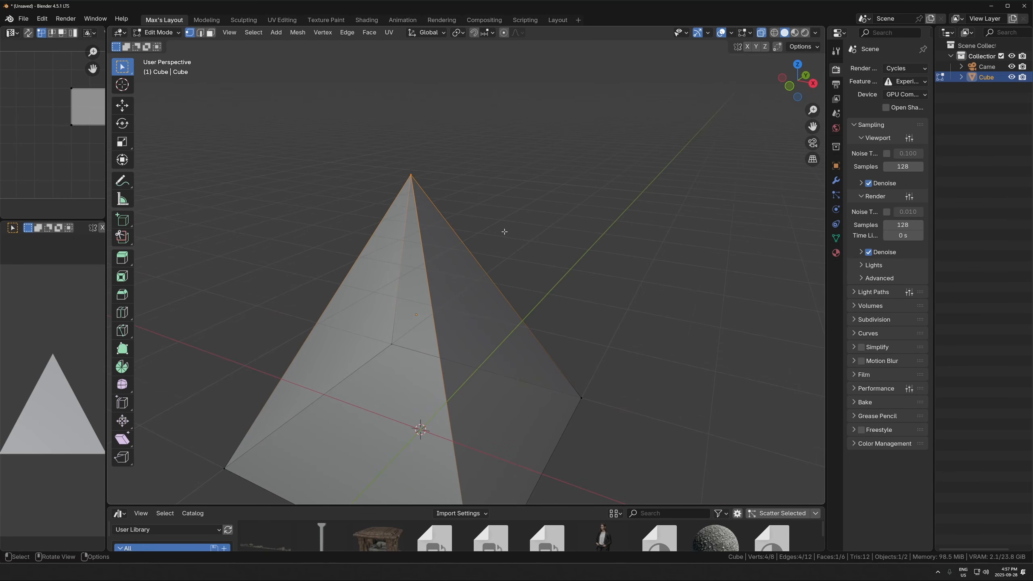
scroll(461, 232, down, 2)
click(484, 221)
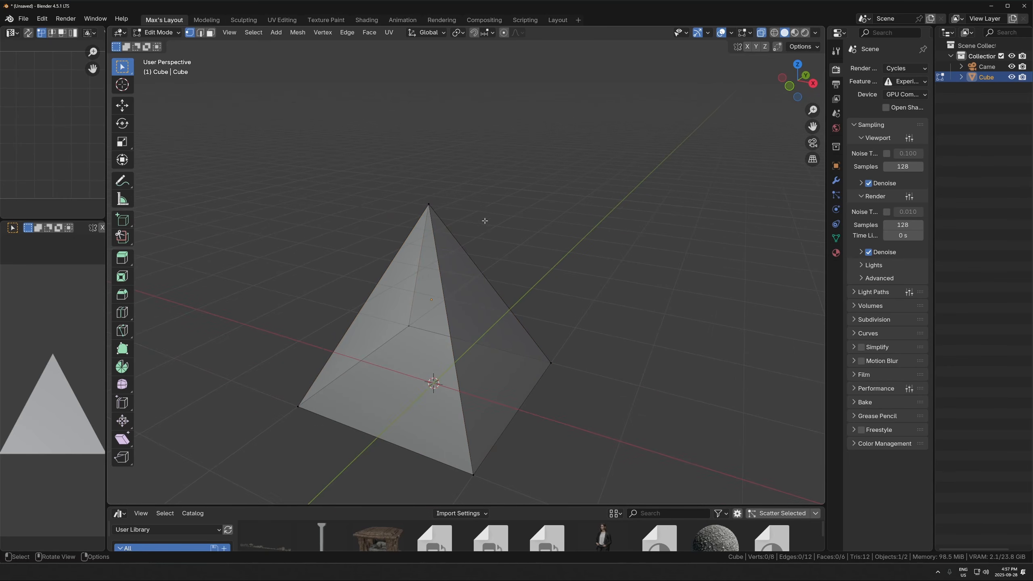
- Select all vertices stacked at the apex, merge them at center, and return to Object Mode
middle_drag(468, 157, 528, 138)
drag(533, 134, 419, 236)
key(m)
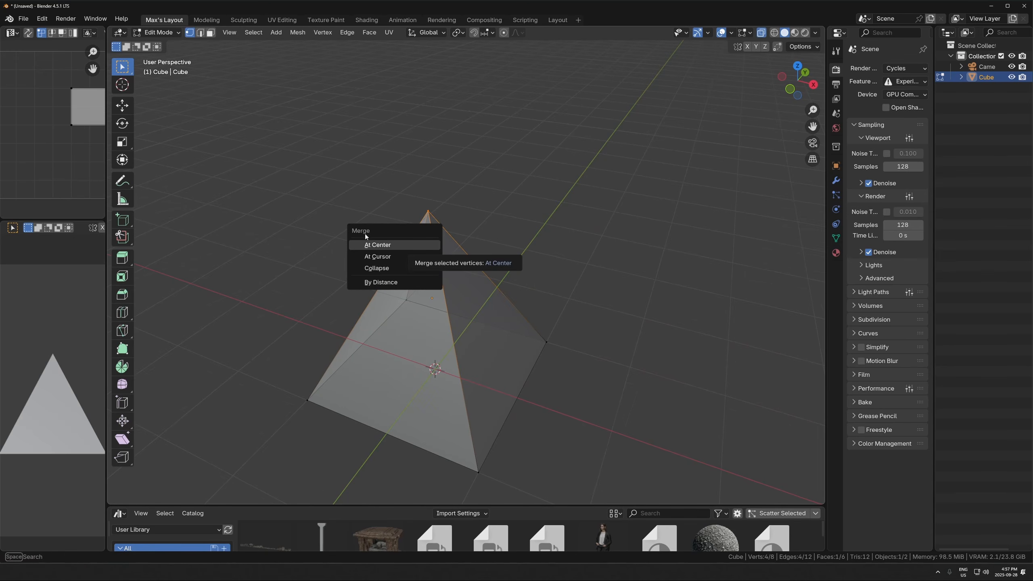
click(369, 245)
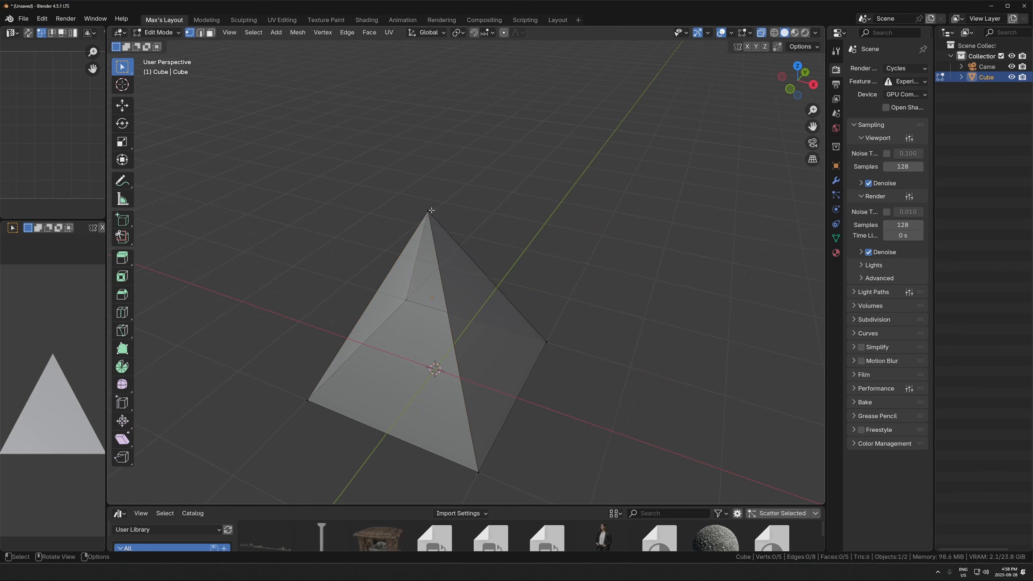
key(g)
key(Escape)
key(Tab)
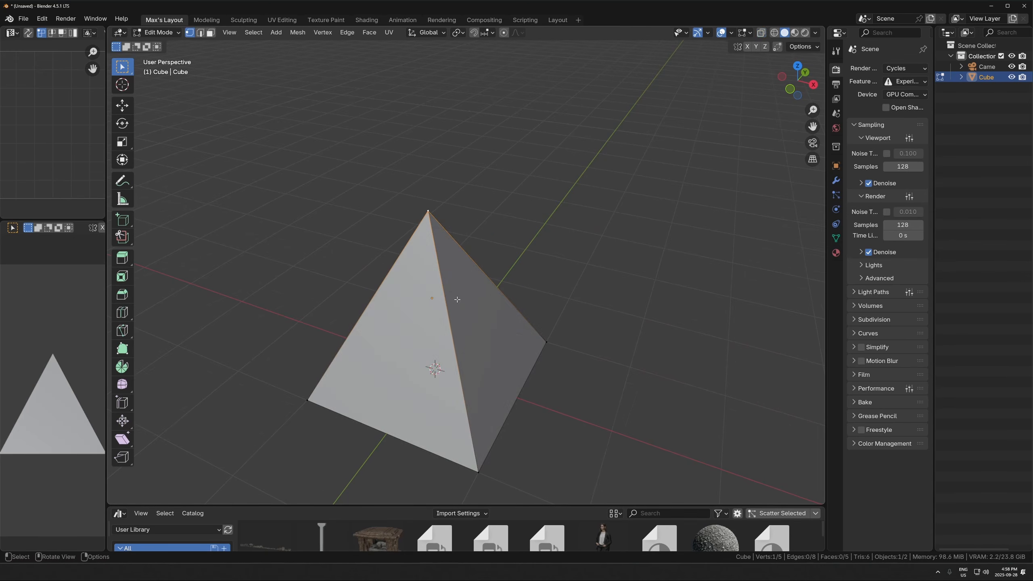
- Duplicate the pyramid 2 m along the X axis so the two bases sit edge to edge
key(KP_1)
middle_drag(408, 302, 466, 321)
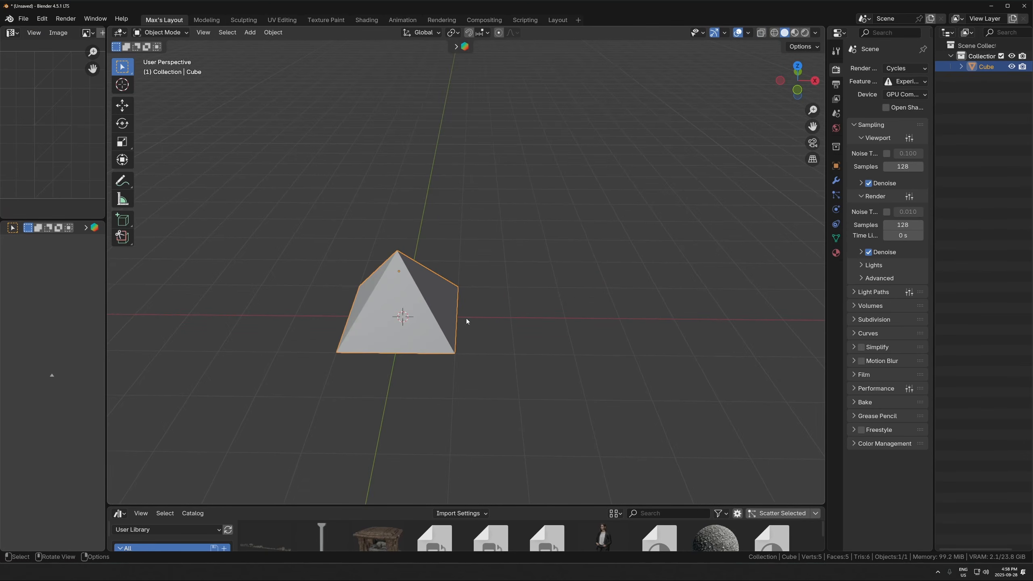
key(shift+d)
key(x)
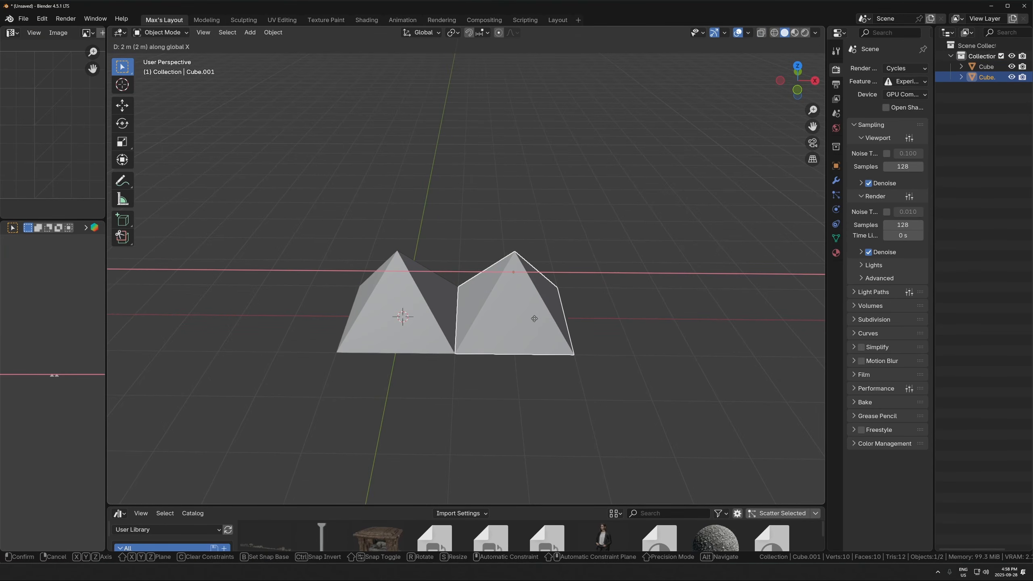
click(535, 319)
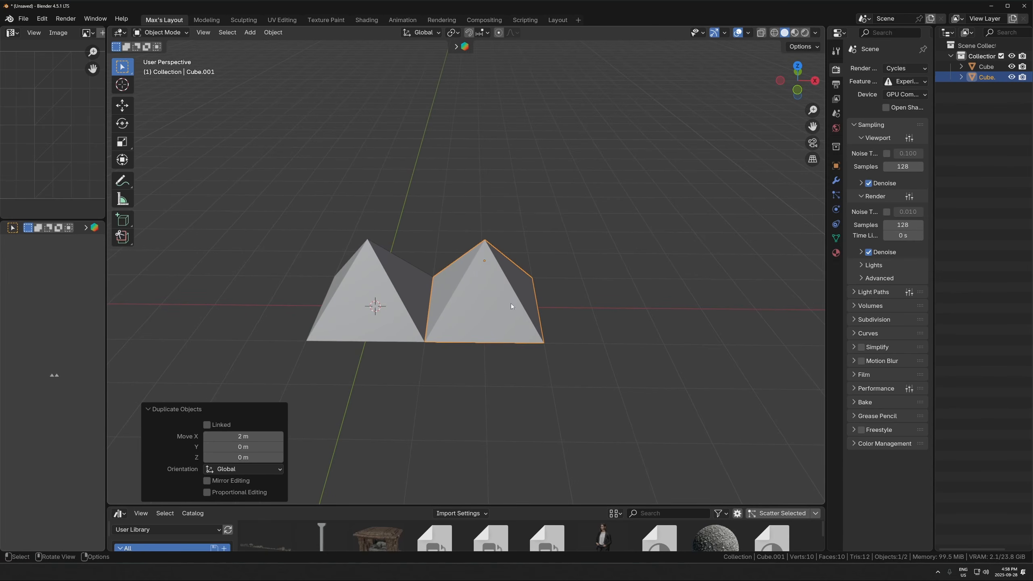
- In front view, duplicate one pyramid and place the copy on top, centred between the two base pyramids as in the Sierpinski reference
key(KP_1)
shift+middle_drag(484, 279, 513, 317)
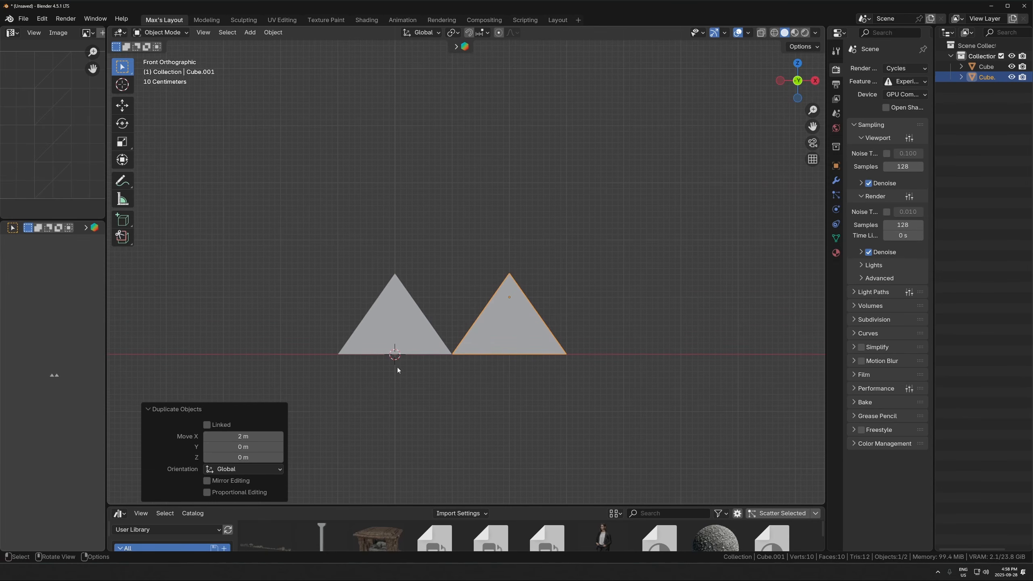
key(alt+Tab)
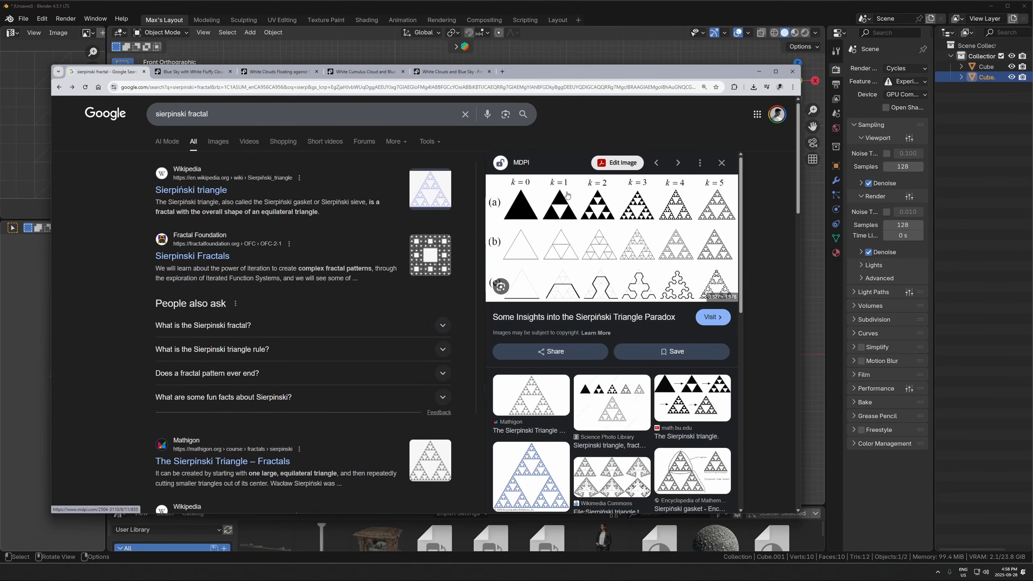
key(alt+Tab)
key(shift+d)
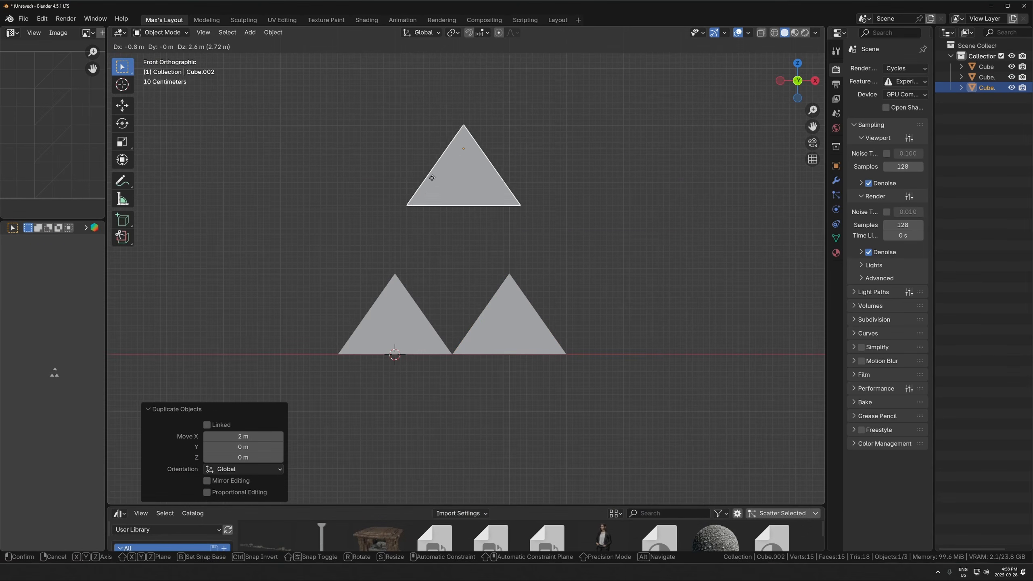
click(447, 240)
click(599, 278)
- In right view, shift the top pyramid along Y by half a pyramid's width
middle_drag(599, 278, 553, 328)
middle_drag(515, 268, 504, 263)
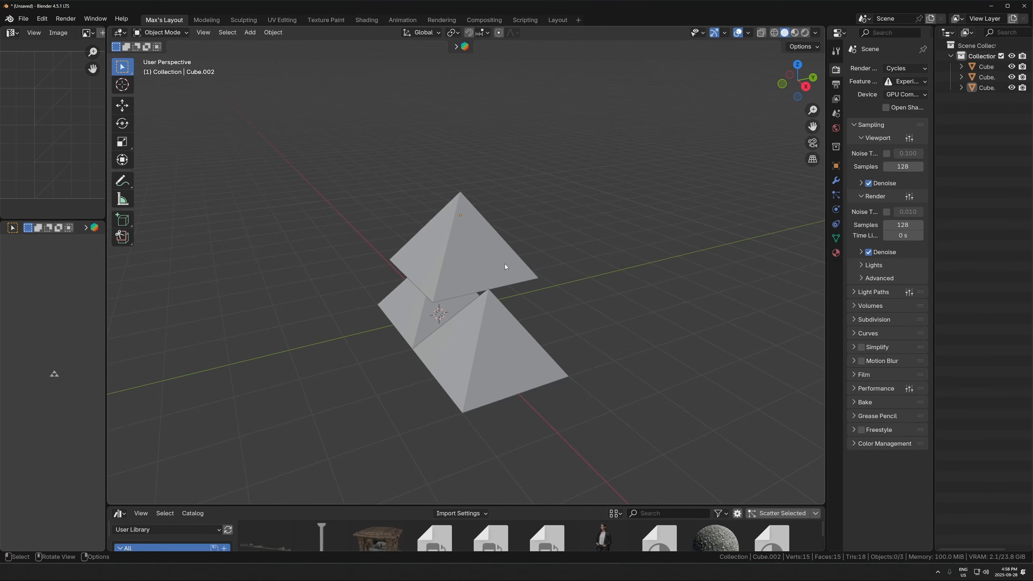
key(KP_3)
click(463, 255)
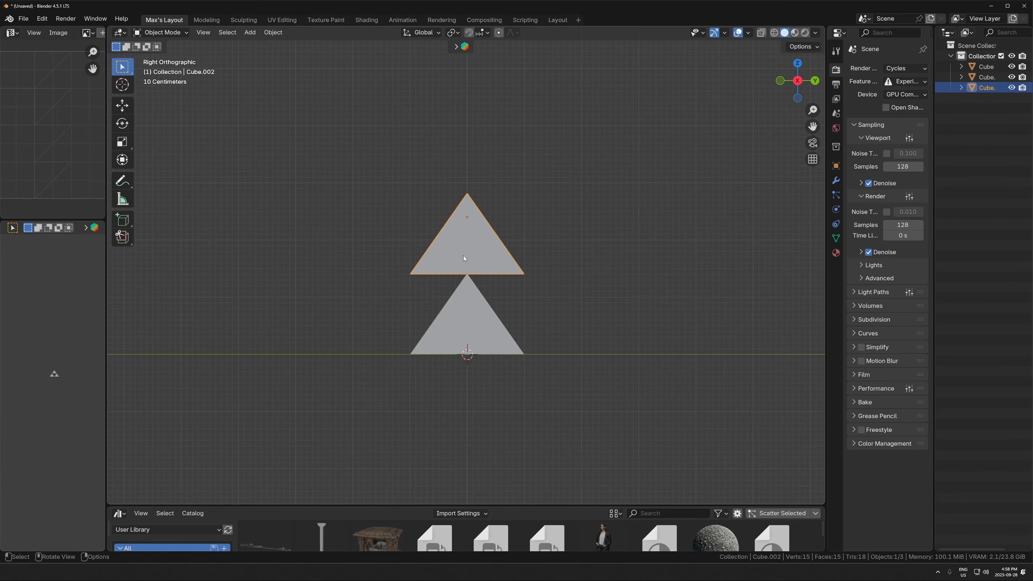
key(g)
key(y)
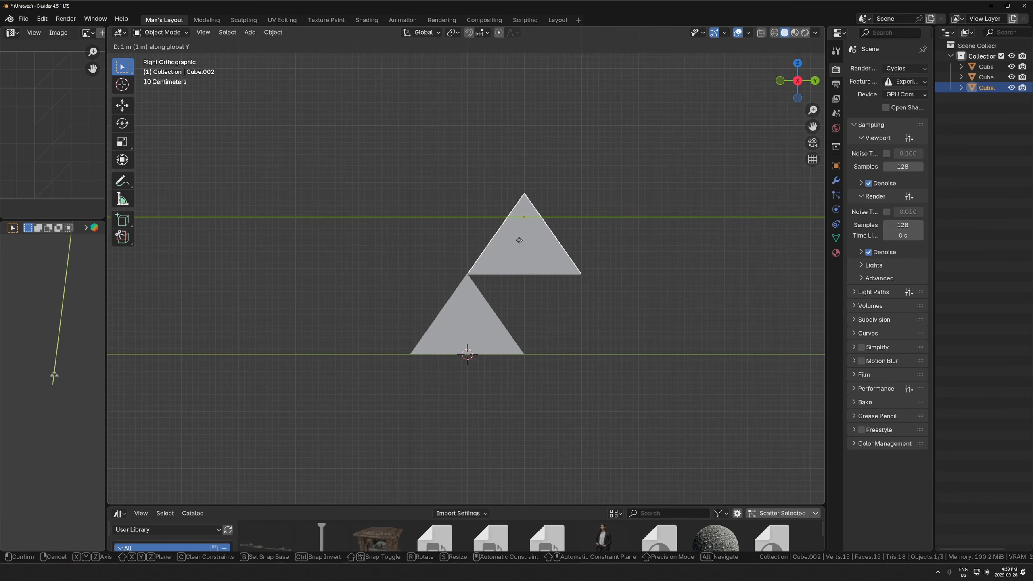
click(519, 240)
- Duplicate the two base pyramids 2 m along the Y axis to complete the four-pyramid base
click(463, 290)
middle_drag(462, 291, 577, 303)
shift+click(464, 297)
key(shift+d)
key(y)
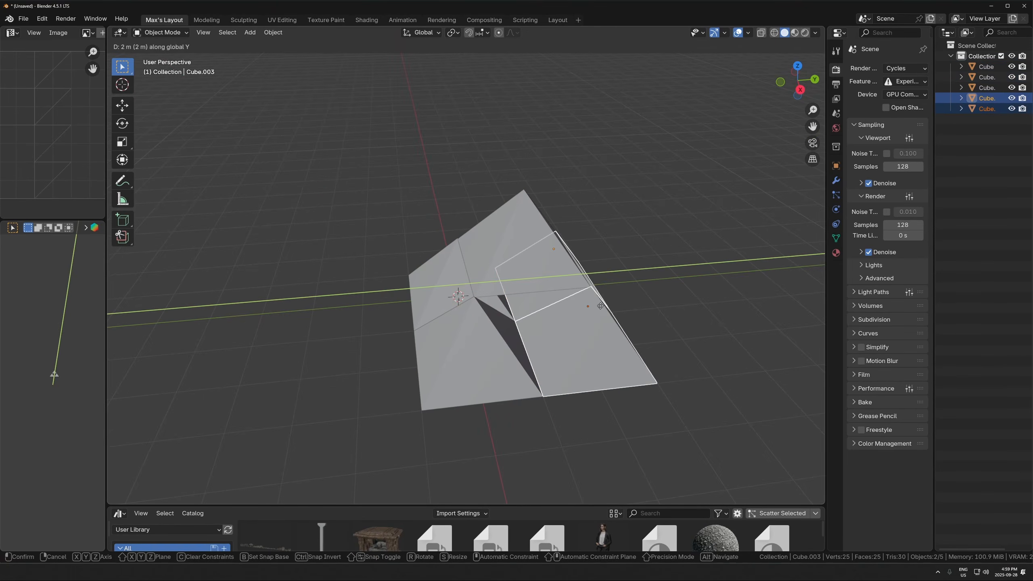
click(608, 308)
click(470, 347)
click(681, 276)
- In right view, adjust the top pyramid's height along Z so its base rests exactly on the lower apexes
middle_drag(681, 277, 583, 299)
scroll(592, 275, up, 7)
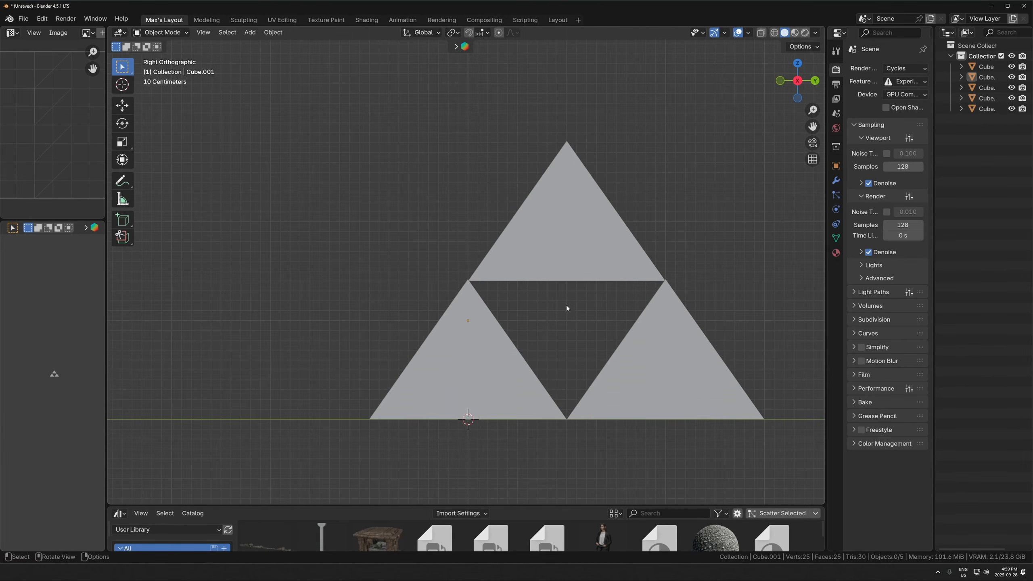
scroll(489, 307, down, 3)
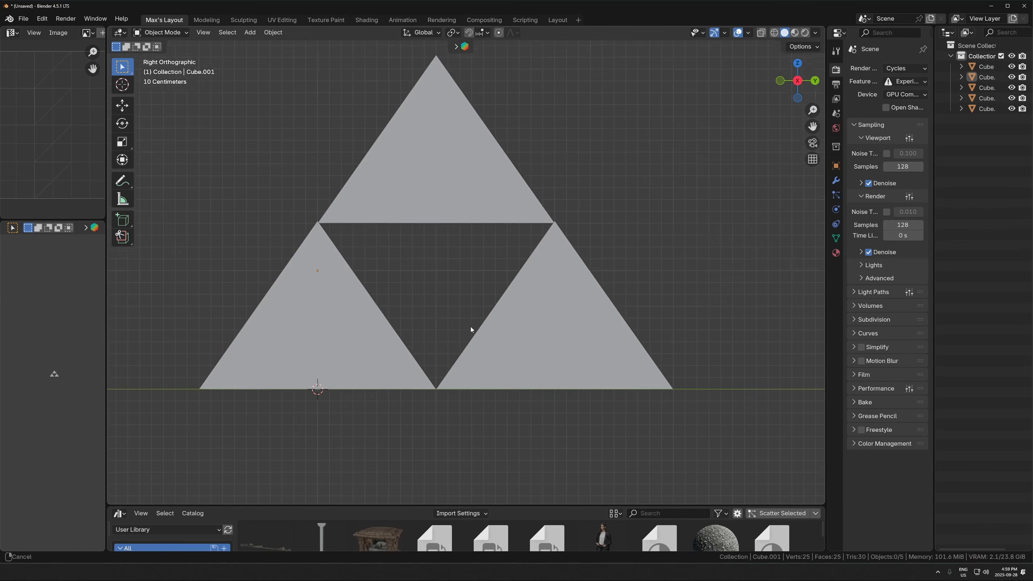
scroll(470, 328, up, 4)
key(g)
key(z)
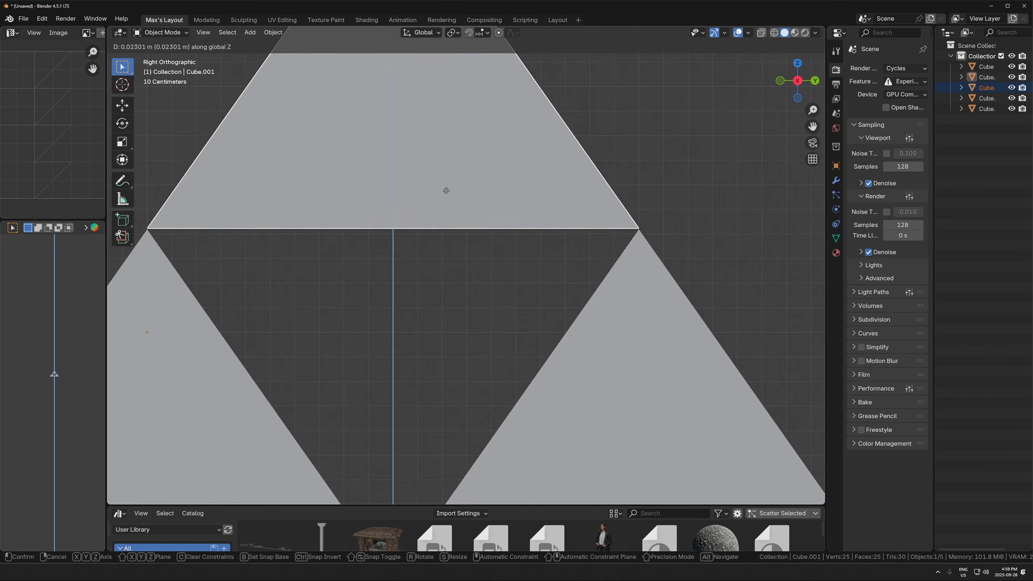
click(445, 203)
scroll(450, 266, down, 2)
scroll(450, 266, down, 2)
click(447, 267)
- Examine the assembled five-pyramid structure from several angles
middle_drag(346, 272, 447, 289)
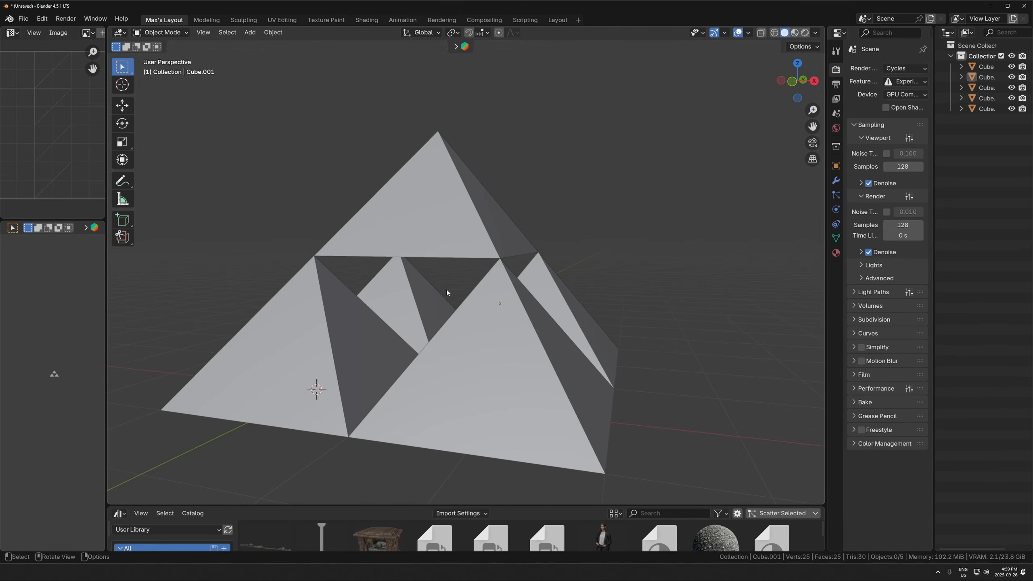
key(KP_1)
scroll(533, 269, up, 2)
middle_drag(568, 263, 615, 305)
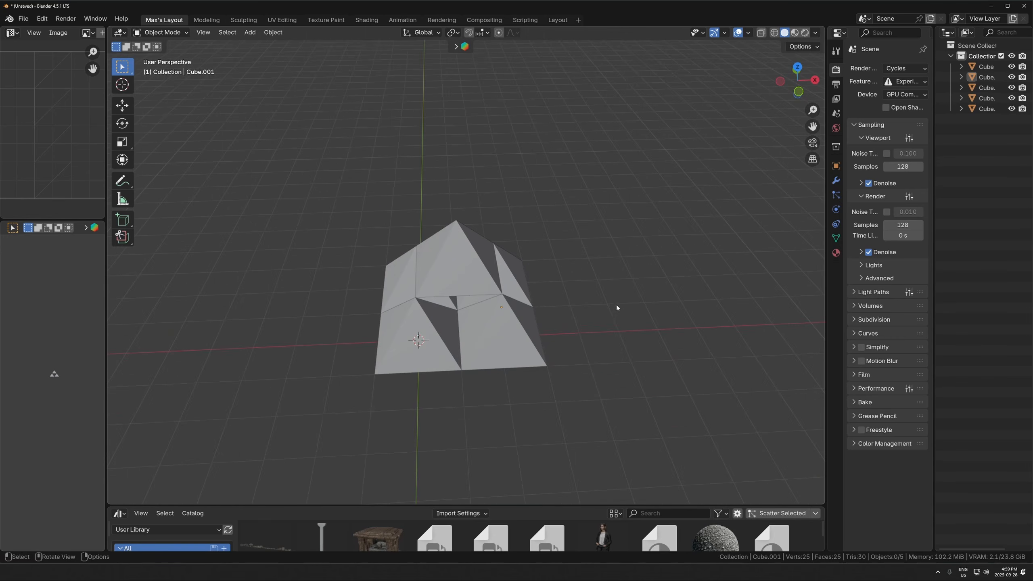
middle_drag(590, 383, 548, 231)
drag(547, 230, 411, 334)
click(416, 333)
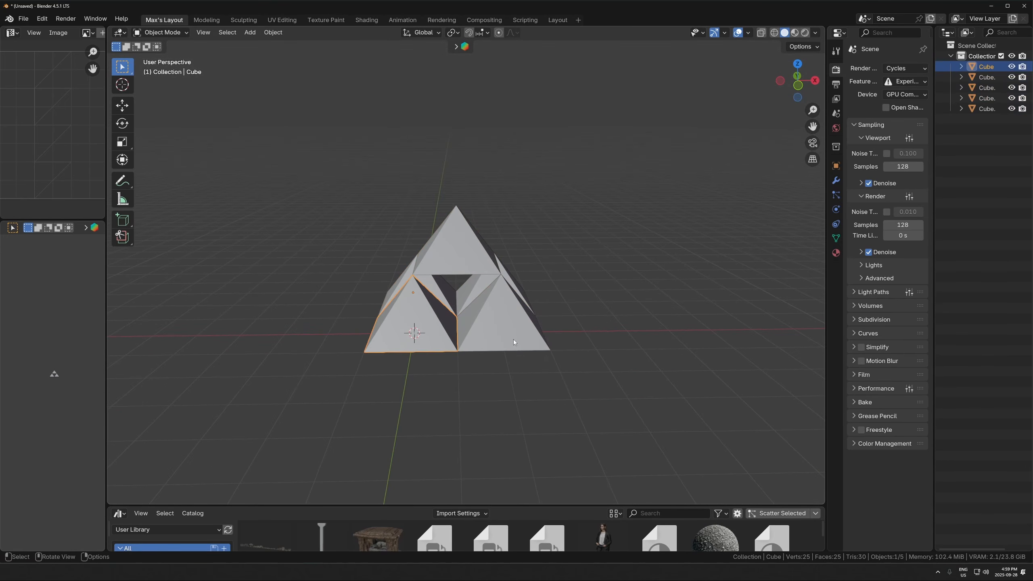
- In front view, outline individual pyramids and the whole structure with annotation strokes, and undo the strokes
key(KP_1)
scroll(415, 290, up, 4)
scroll(416, 292, up, 1)
click(122, 181)
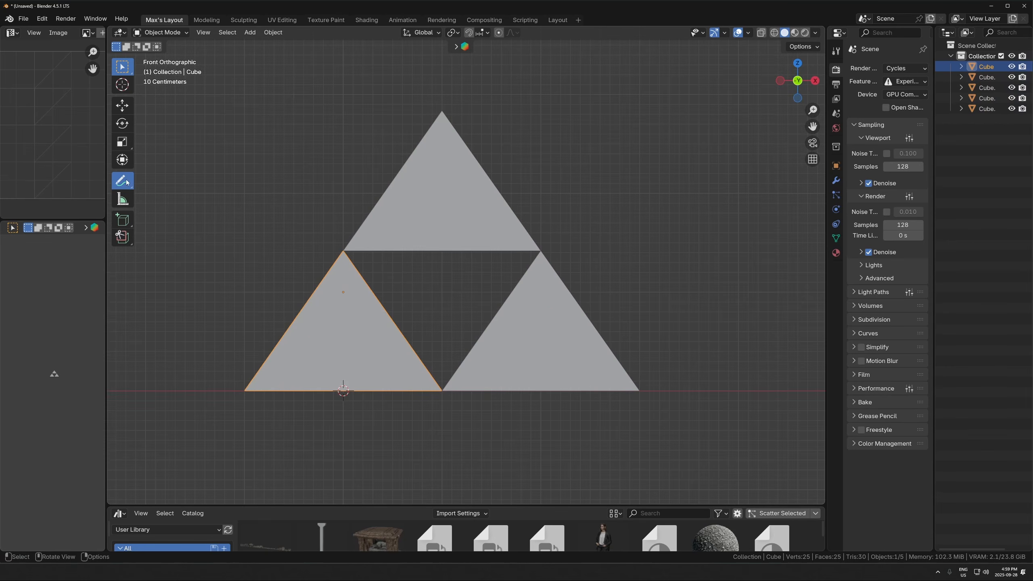
mouse_move(437, 115)
mouse_down()
mouse_move(409, 150)
mouse_move(530, 192)
mouse_up()
drag(337, 252, 442, 402)
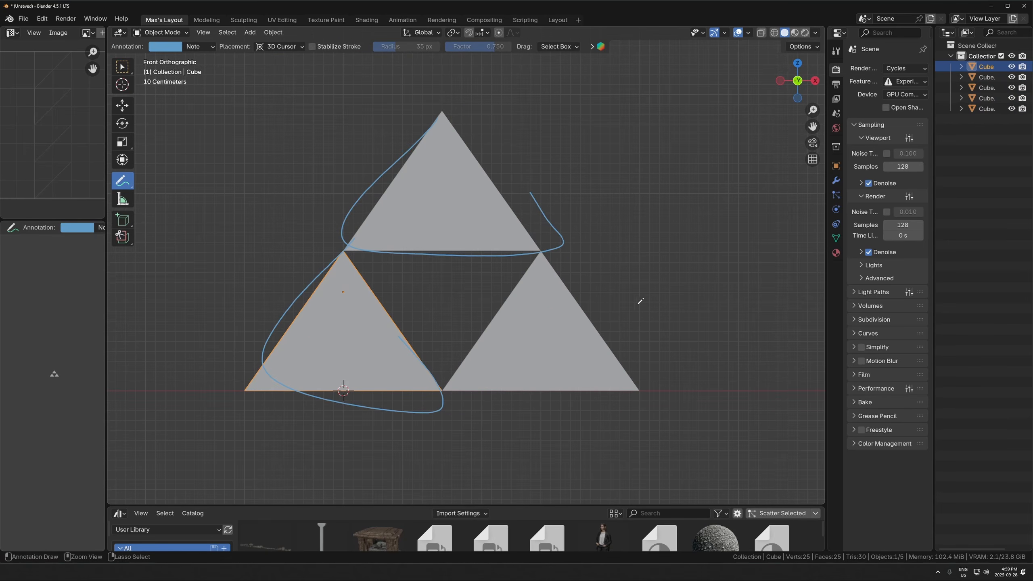
key(ctrl+z)
key(ctrl+z)
key(ctrl+z)
scroll(459, 176, down, 2)
mouse_move(456, 181)
mouse_down()
mouse_move(546, 333)
mouse_move(484, 211)
mouse_up()
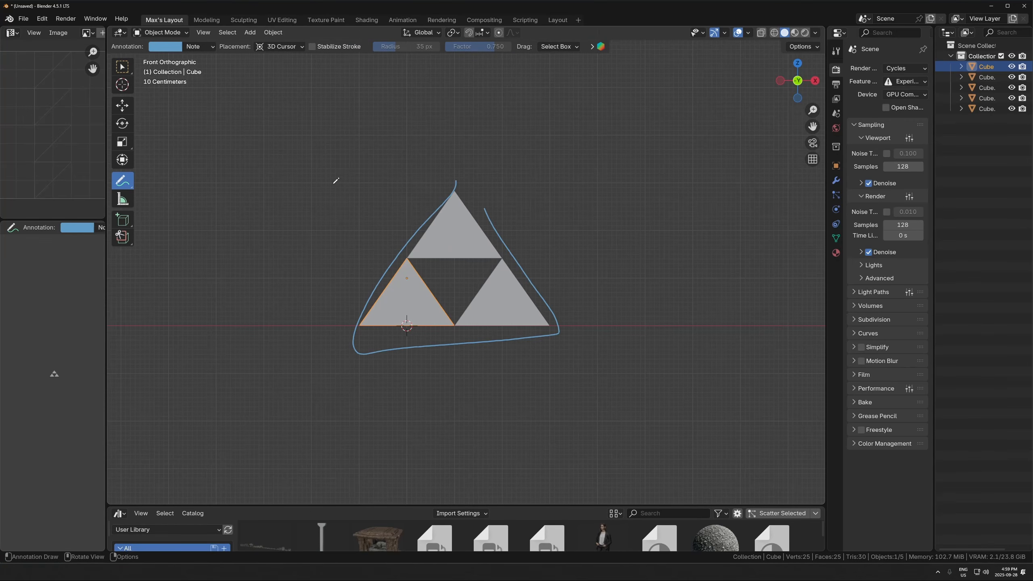
key(ctrl+z)
- Select all five pyramids of the structure and duplicate them 4 m along the X axis
click(122, 67)
mouse_move(555, 171)
mouse_down()
mouse_move(428, 315)
mouse_move(411, 321)
mouse_up()
key(alt+z)
middle_drag(529, 301, 507, 337)
scroll(507, 337, down, 3)
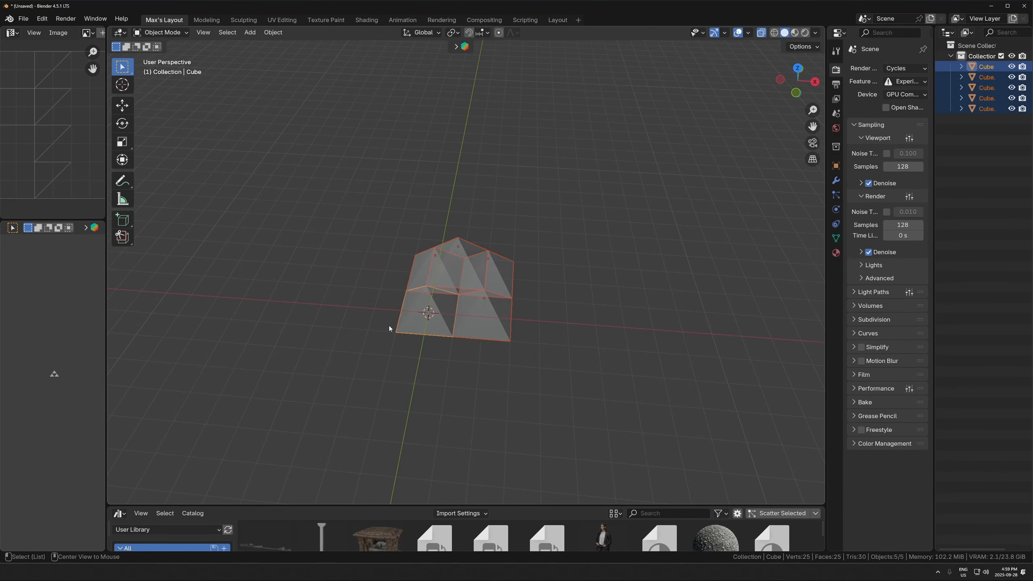
key(alt+z)
key(KP_1)
middle_drag(498, 299, 391, 305)
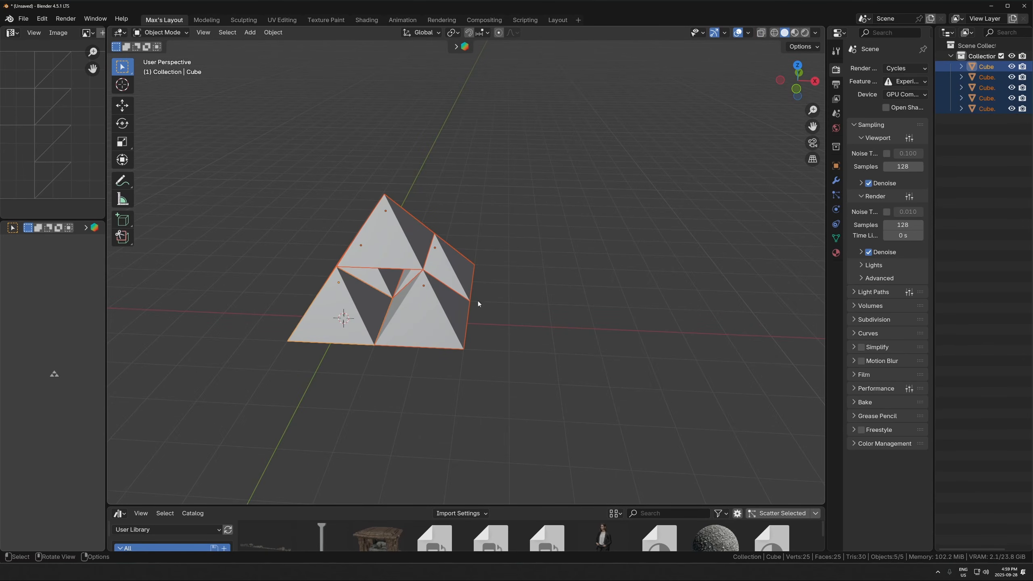
key(shift+d)
text(x4)
click(544, 325)
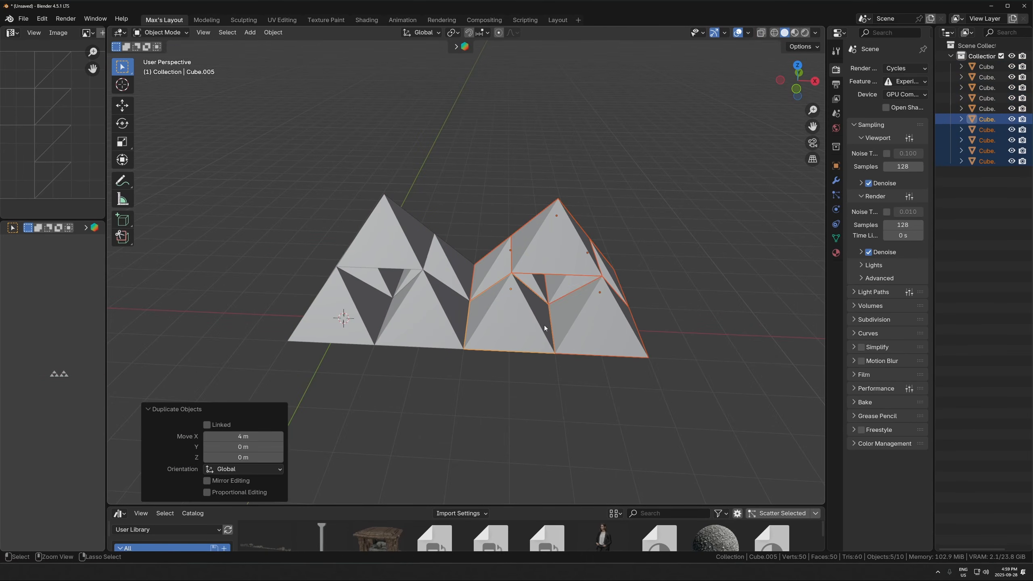
scroll(559, 313, down, 7)
shift+middle_drag(543, 307, 503, 360)
scroll(490, 302, up, 3)
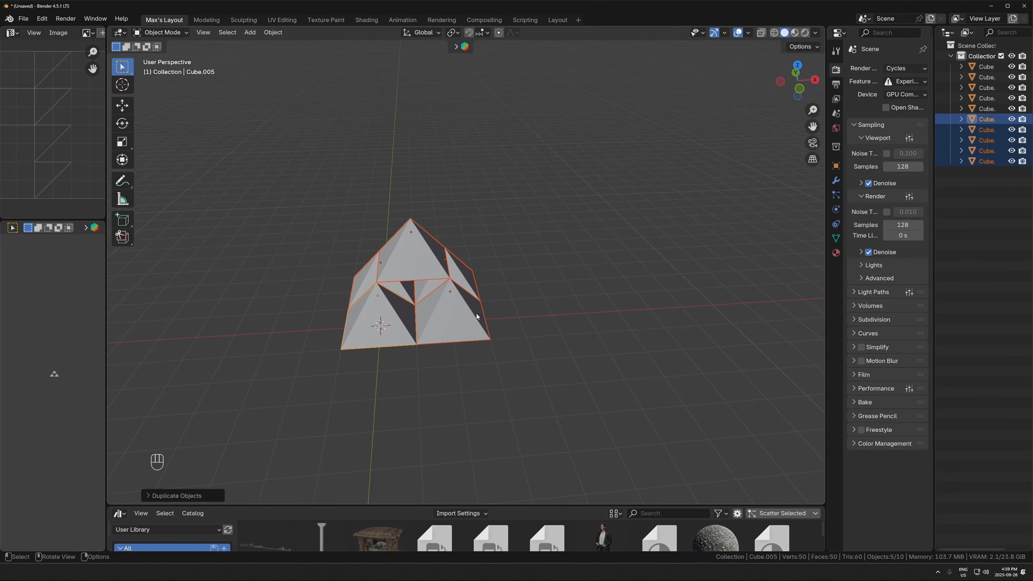
key(g)
key(b)
key(z)
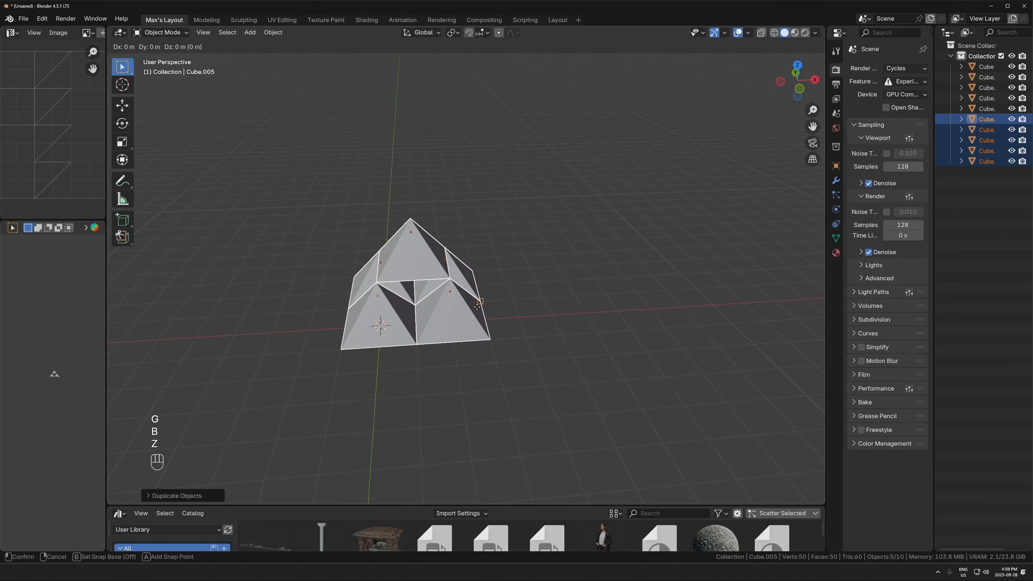
key(Escape)
- Move the duplicated structure 4 m along X using a snap base point, so it sits flush beside the original
key(g)
key(x)
key(b)
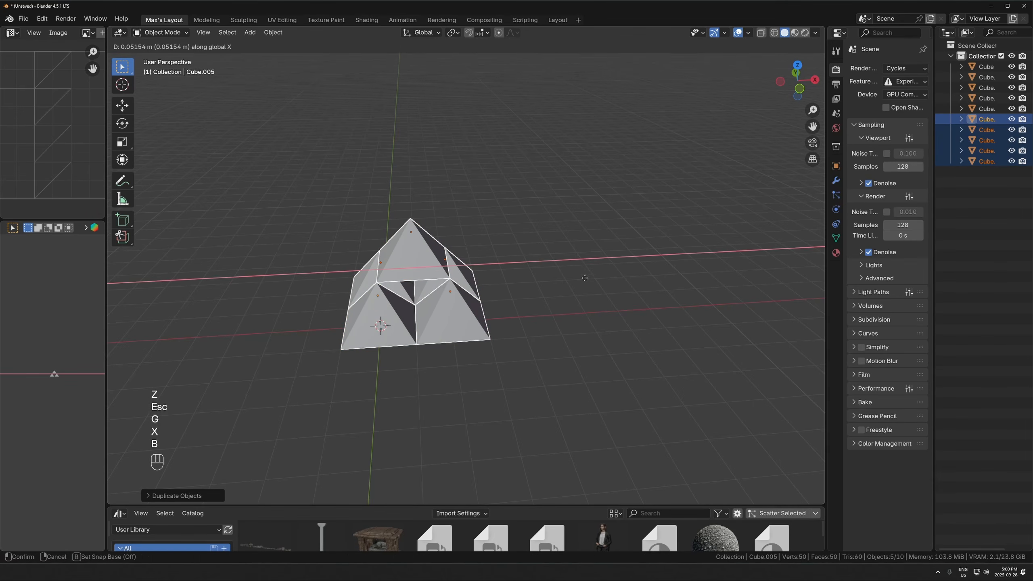
click(346, 310)
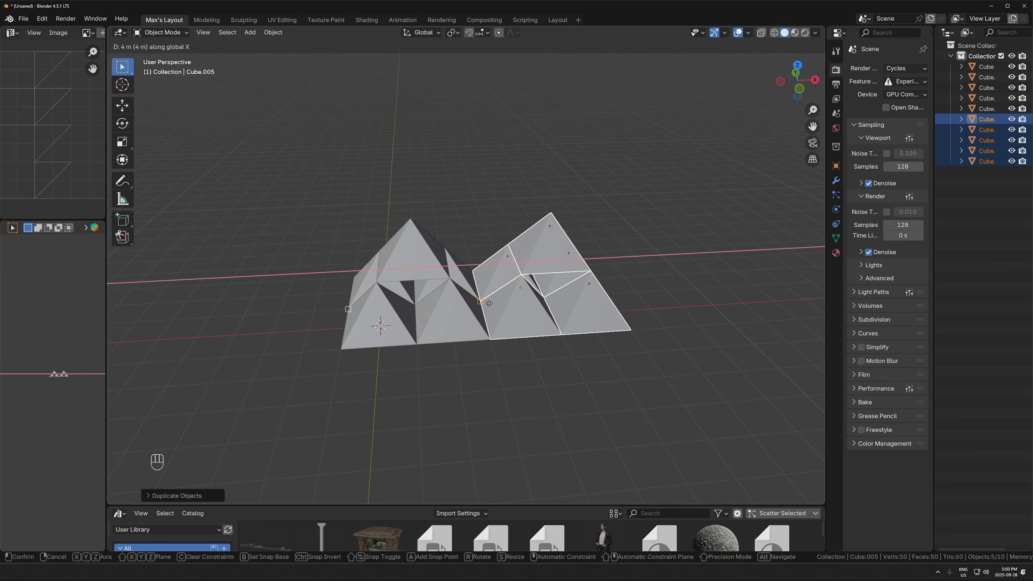
click(489, 303)
- In front view, duplicate the second structure and snap the copy's lower-left base corner onto the first structure's apex
key(KP_1)
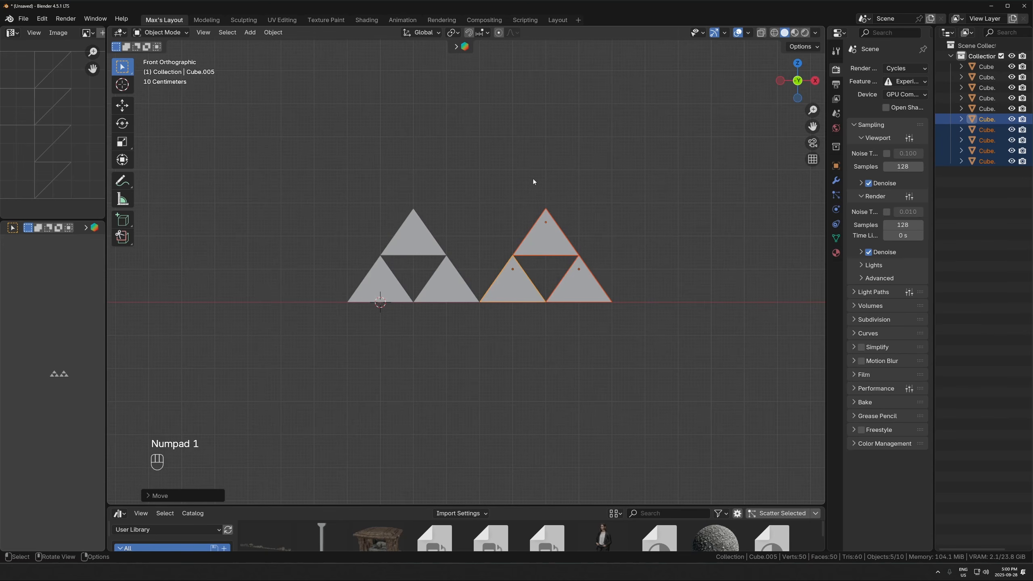
key(shift+d)
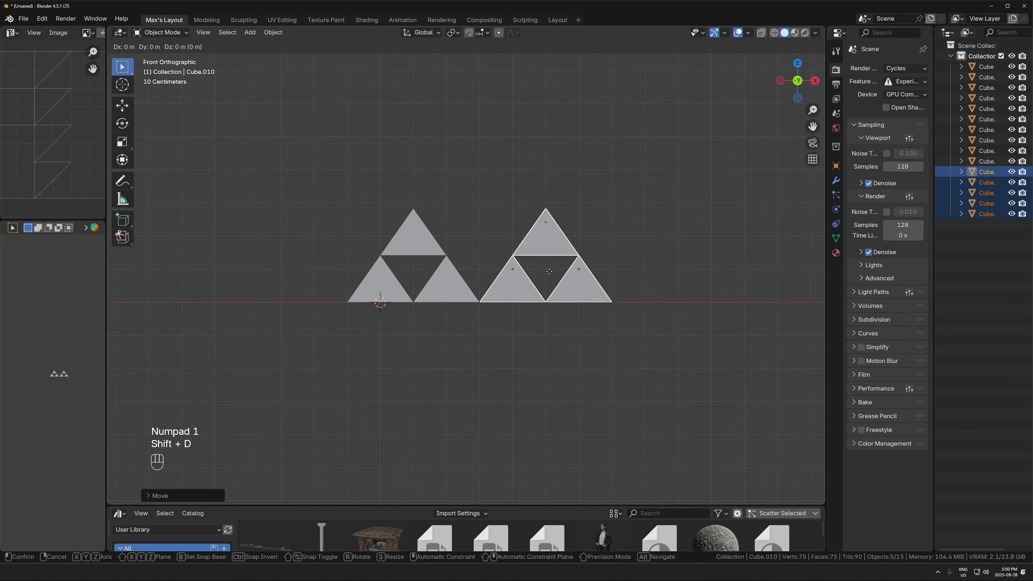
key(b)
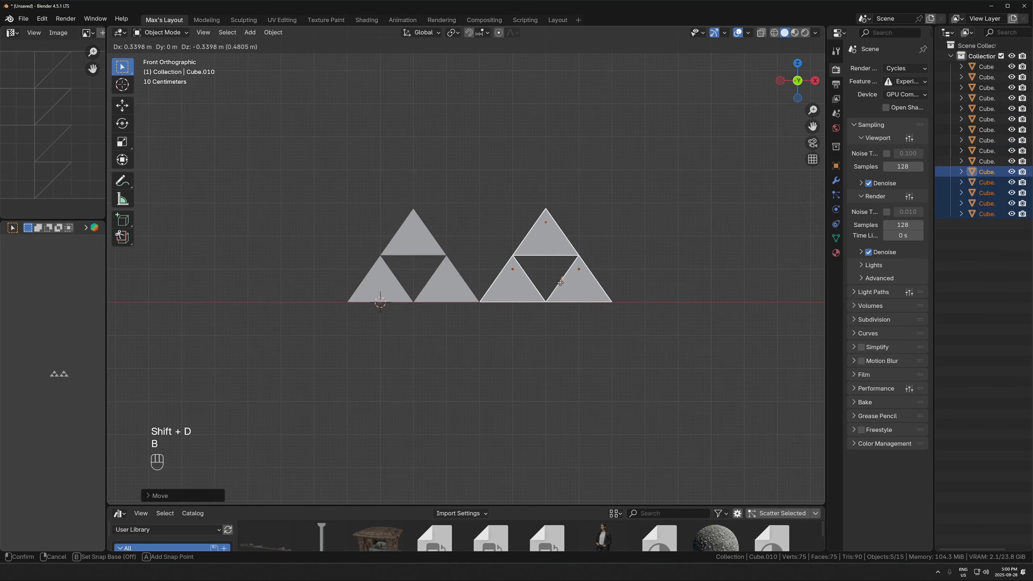
click(490, 301)
click(413, 209)
middle_drag(413, 209, 513, 233)
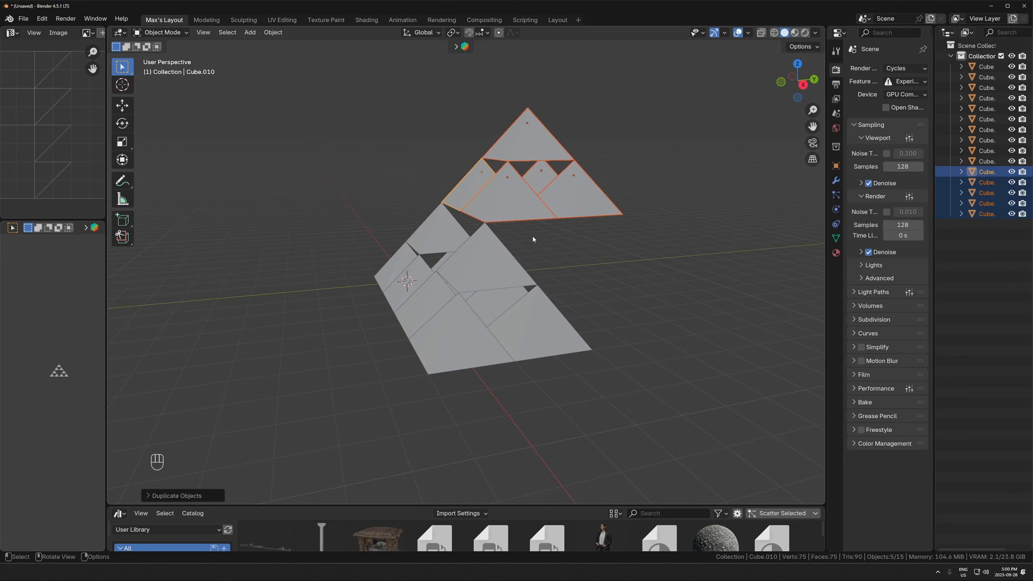
key(g)
key(y)
key(Escape)
- Move the top structure along Y with a snap base point, so its base corner rests on the apex below
key(g)
key(y)
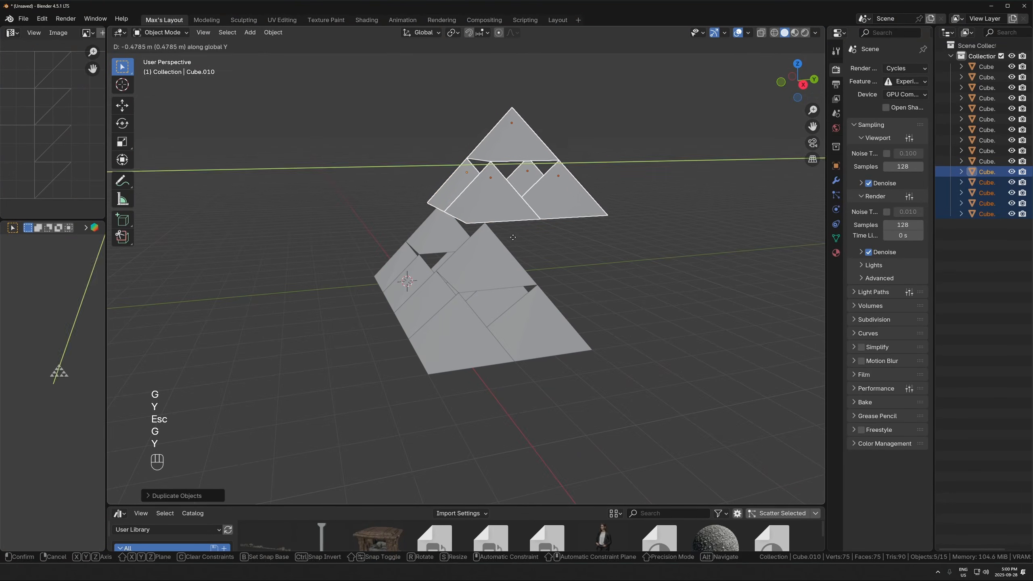
key(b)
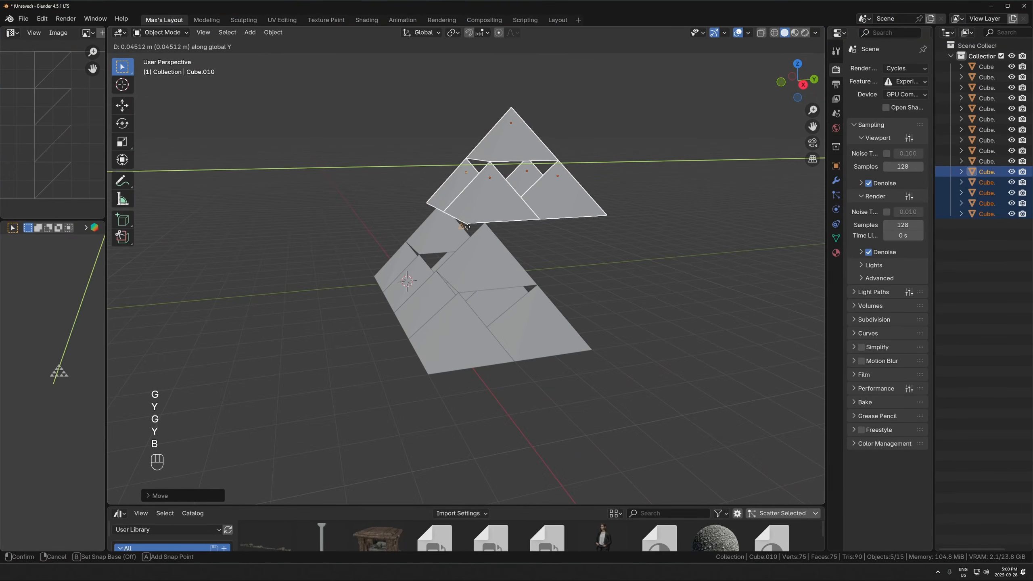
click(467, 226)
click(486, 225)
click(512, 233)
- Select the two base structures and, in top view, duplicate them along Y, snapping the copies flush behind the originals
scroll(528, 279, down, 4)
middle_drag(530, 278, 569, 290)
middle_drag(504, 301, 543, 309)
drag(579, 249, 489, 310)
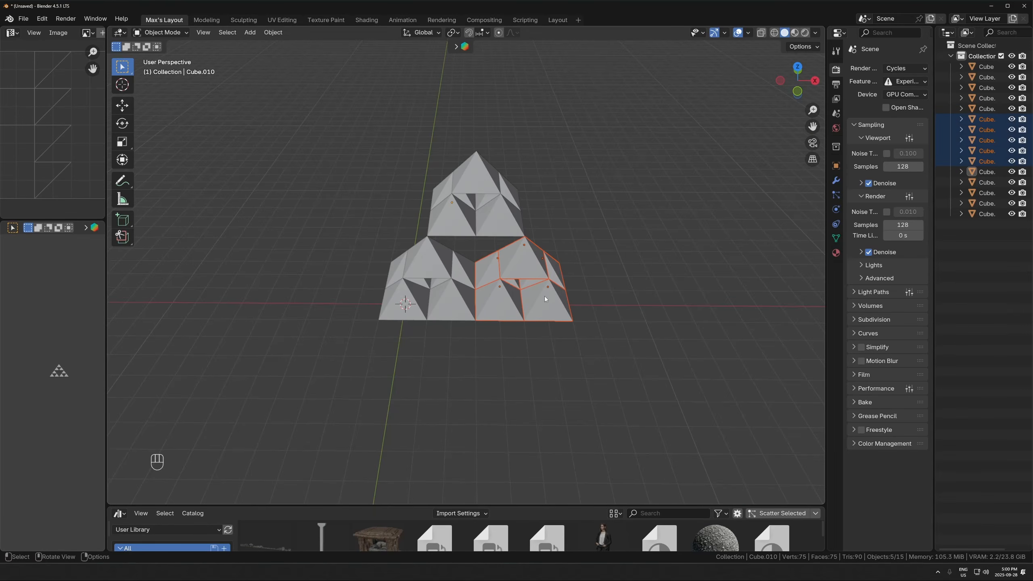
key(KP_7)
middle_drag(410, 269, 474, 226)
shift+drag(376, 272, 453, 311)
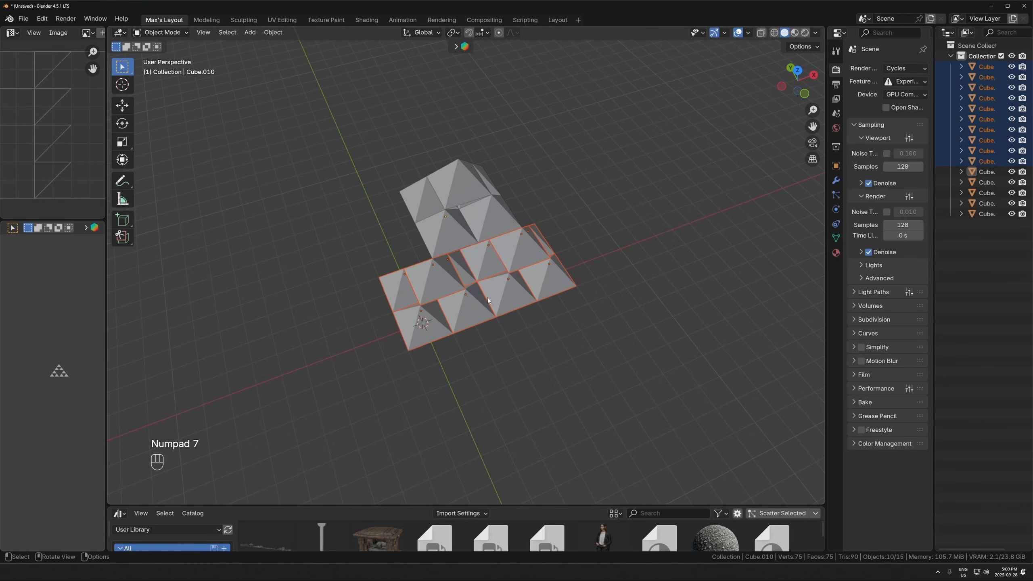
key(KP_7)
shift+click(560, 284)
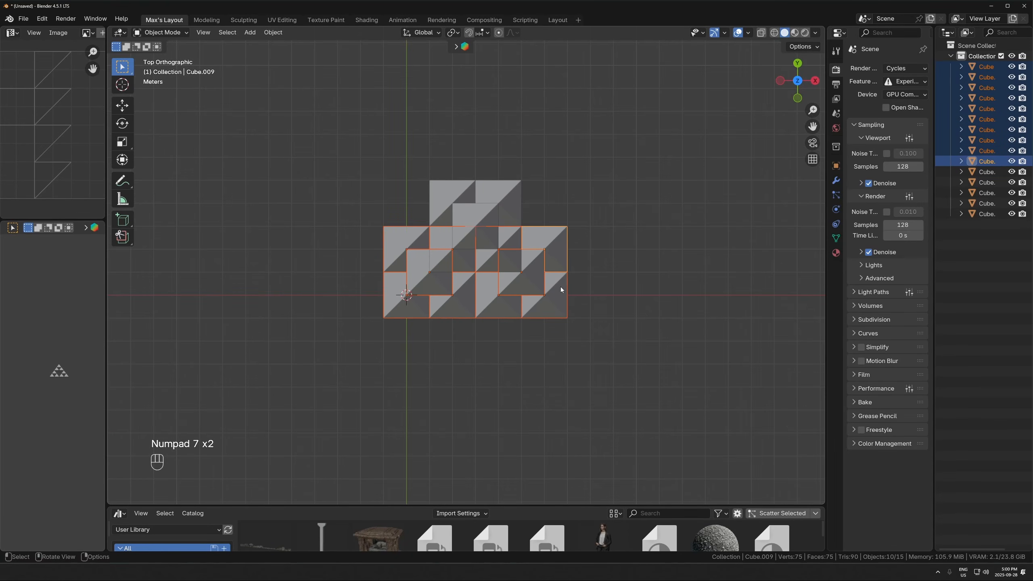
key(shift+d)
key(y)
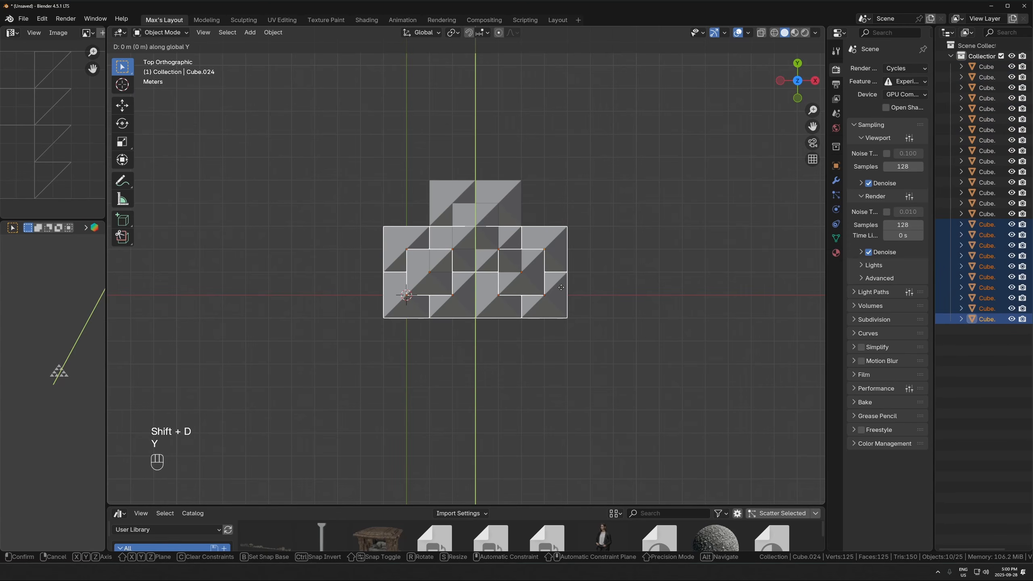
key(b)
click(545, 320)
click(560, 223)
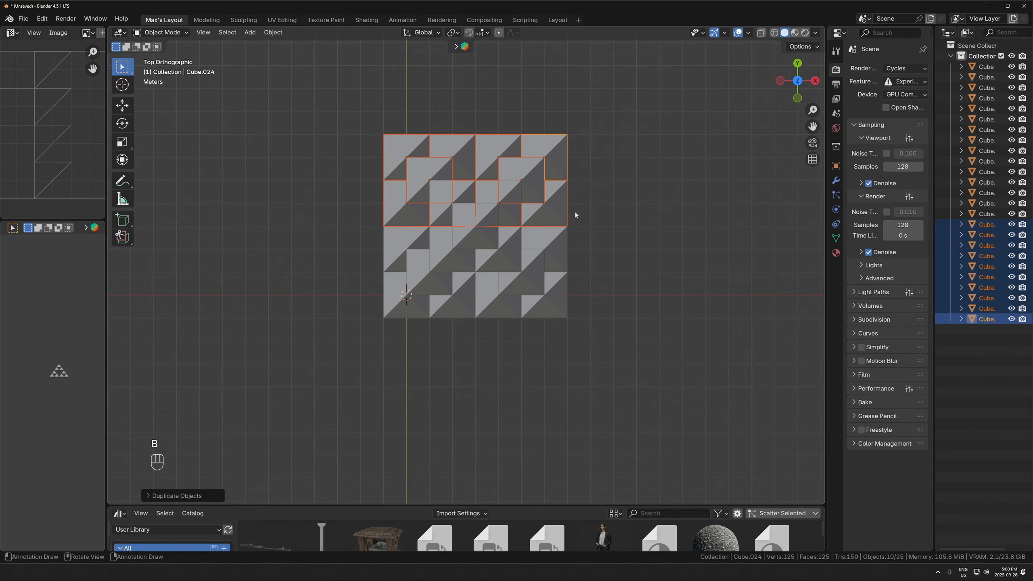
- Select all 25 pyramids in top view and duplicate them along X, snapping the copy's edge against the original block
shift+drag(608, 101, 377, 329)
scroll(283, 256, down, 3)
key(shift+d)
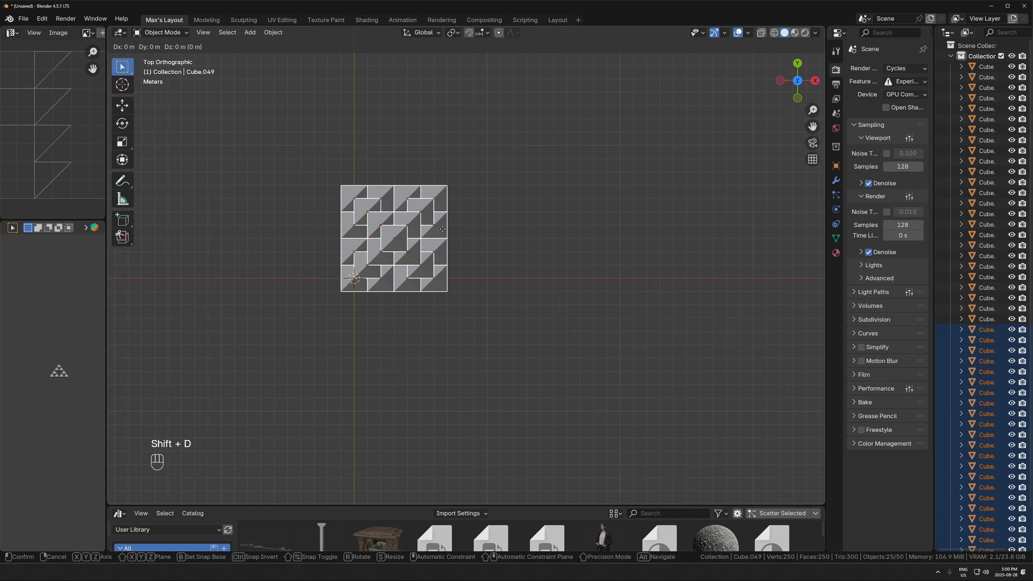
key(x)
key(b)
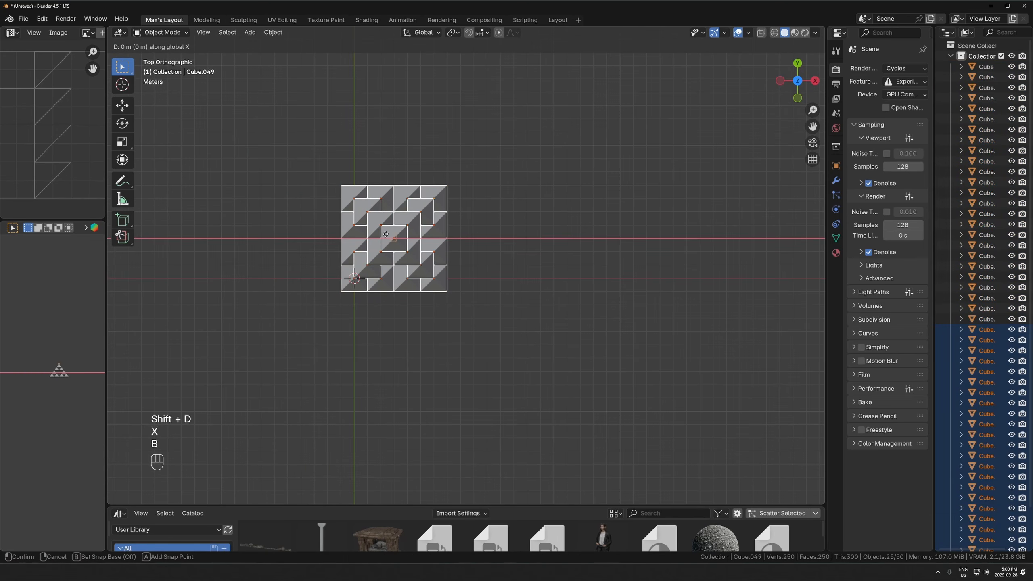
click(340, 247)
click(446, 275)
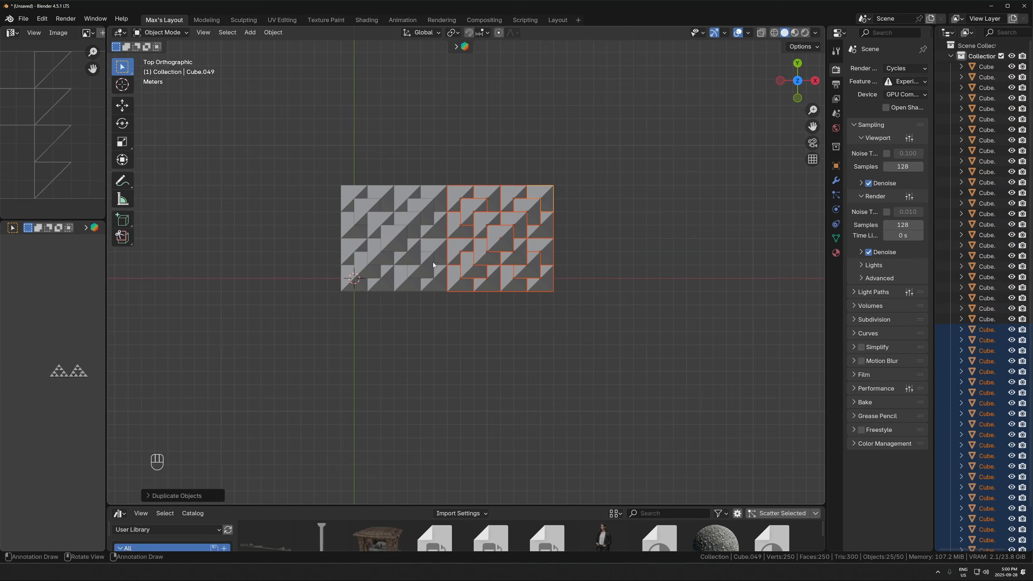
- Select both adjacent blocks and duplicate them along Y, snapping the copies edge to edge to form a square base
shift+drag(573, 155, 448, 233)
key(shift+d)
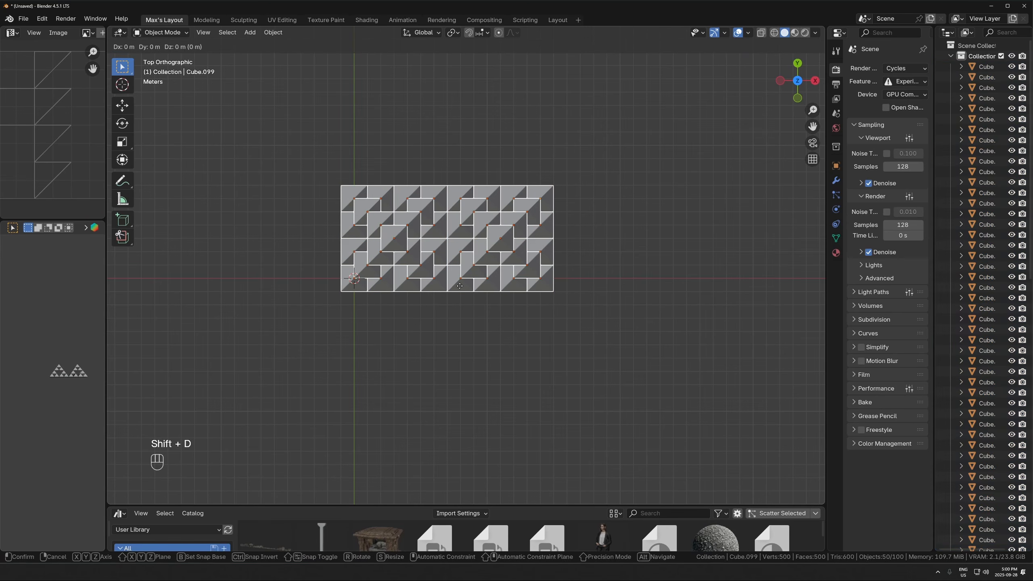
key(y)
key(b)
click(474, 294)
click(475, 186)
- Select the front base block on the +X side and duplicate it up along Z, snapping its base to the apex height
middle_drag(504, 273, 505, 183)
key(KP_7)
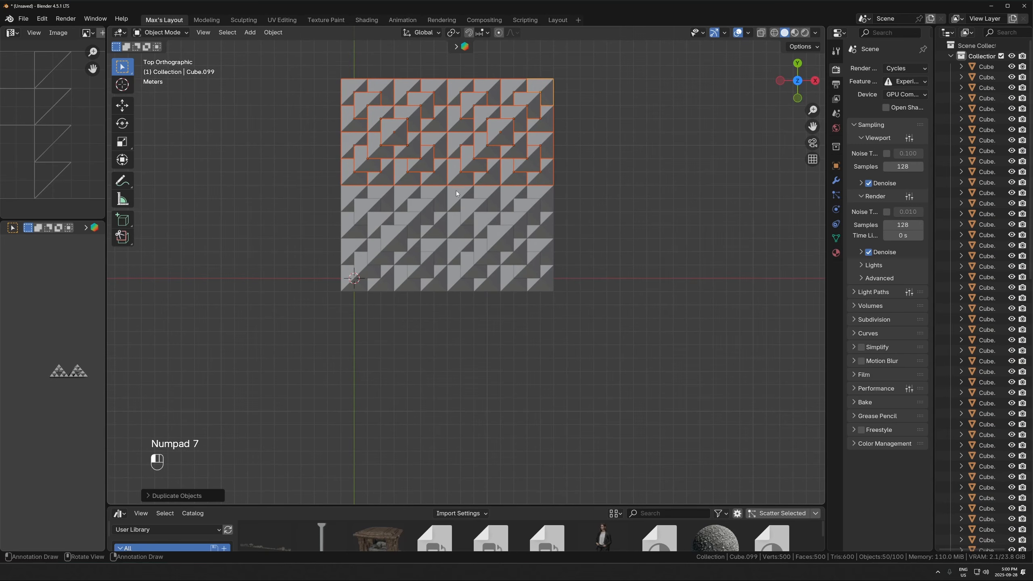
drag(457, 194, 626, 387)
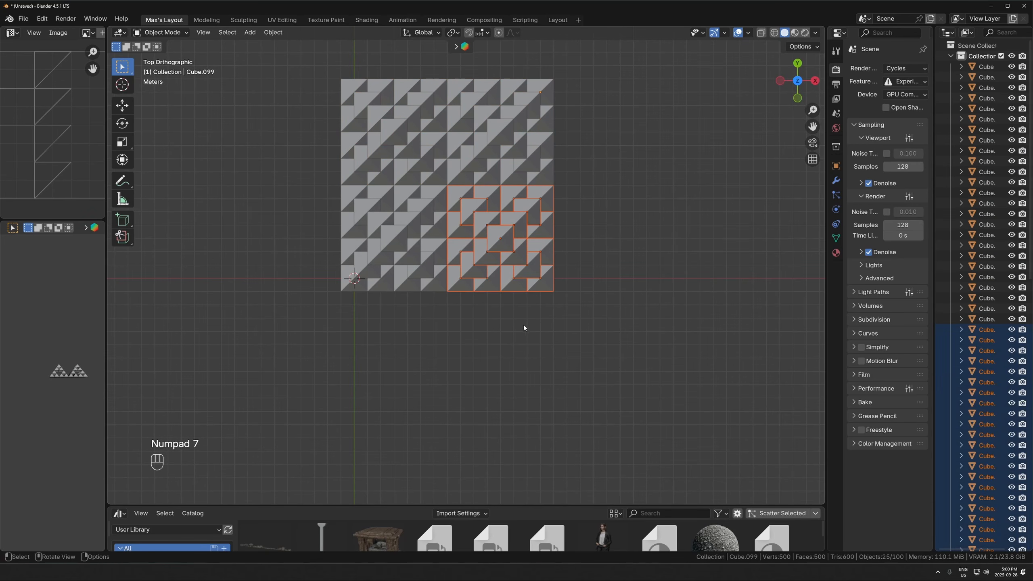
key(KP_1)
key(shift+d)
key(z)
key(b)
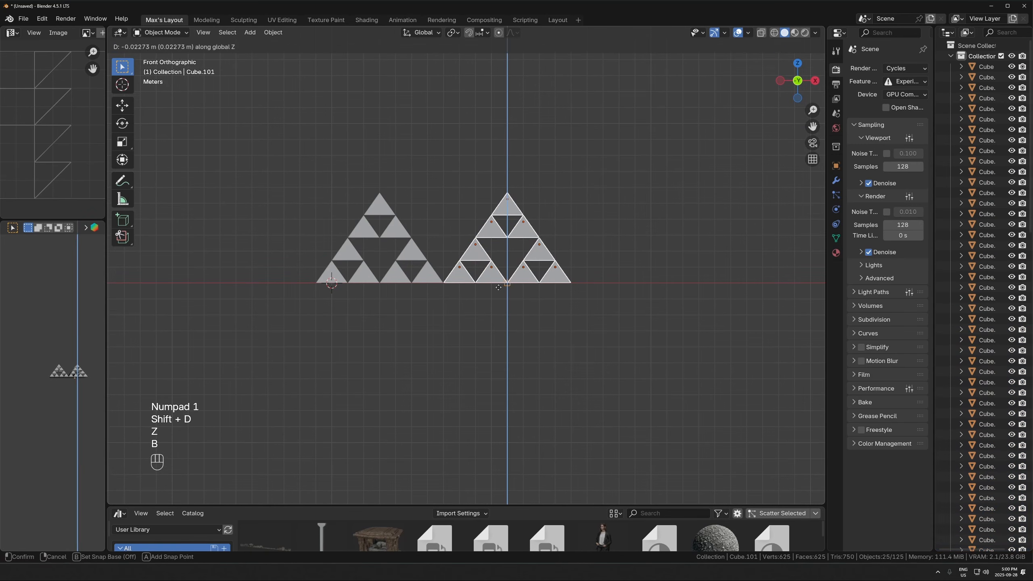
click(511, 195)
- Move the top block along X onto the neighbouring apex and shift it along Y in right view
key(g)
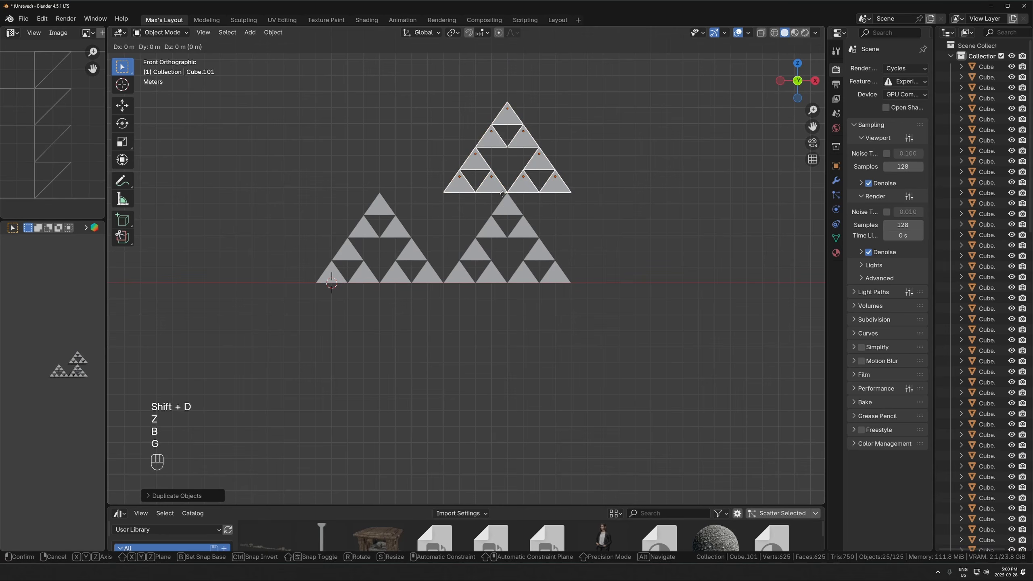
click(382, 194)
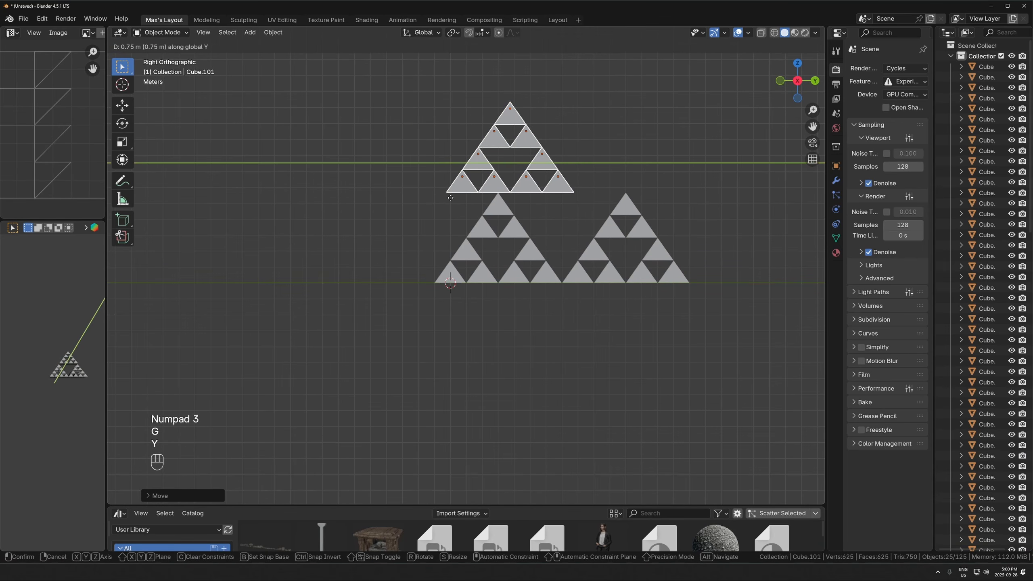
click(492, 176)
- Repeat the duplicate-and-snap assembly on the complete pyramid for two more fractal levels, up to 3,125 pyramids
middle_drag(492, 175, 602, 297)
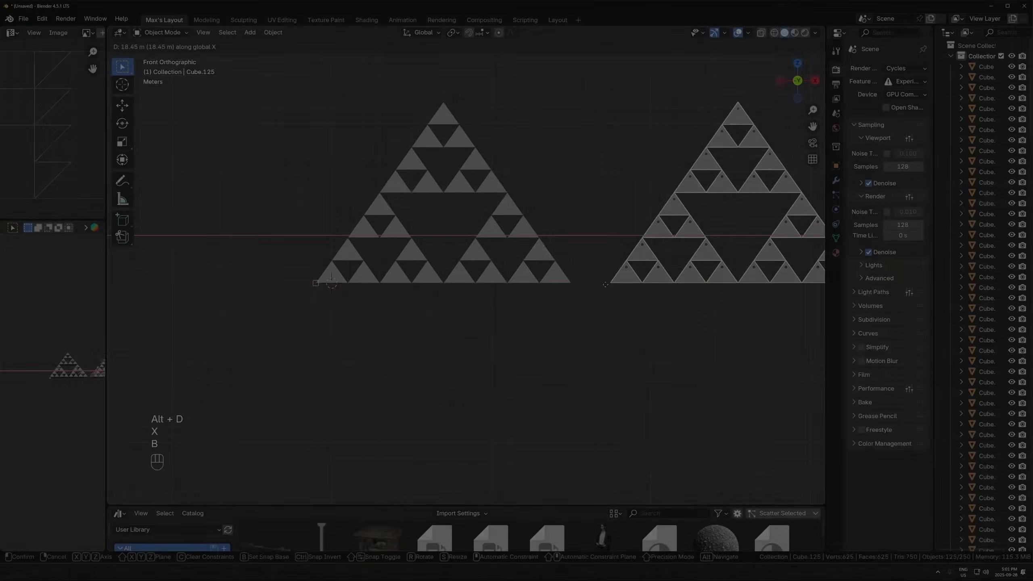
key(alt+z)
key(alt+z)
key(KP_1)
key(alt+z)
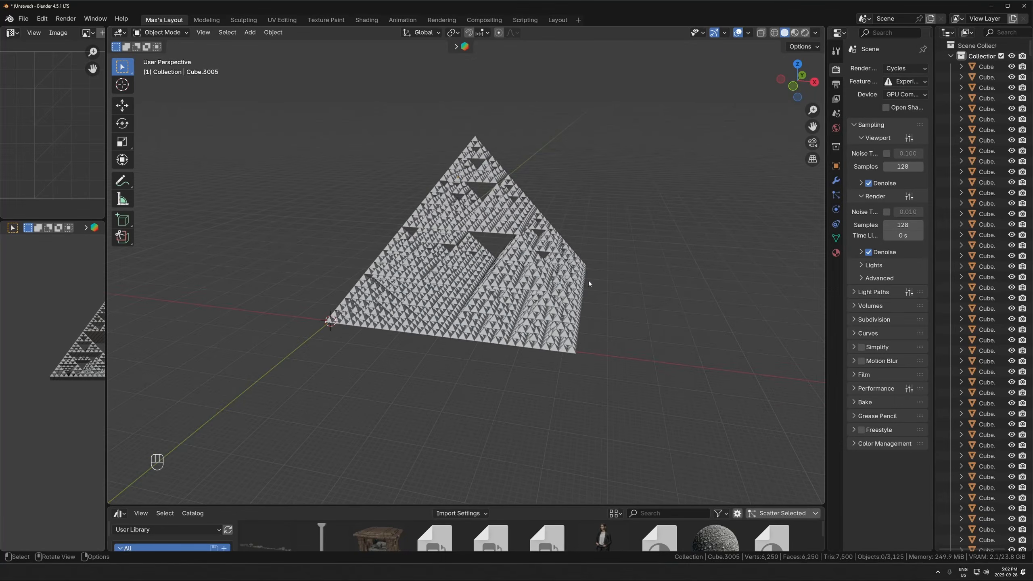
- Select every pyramid of the fractal, join them into a single object, and open its mesh for editing
key(alt+z)
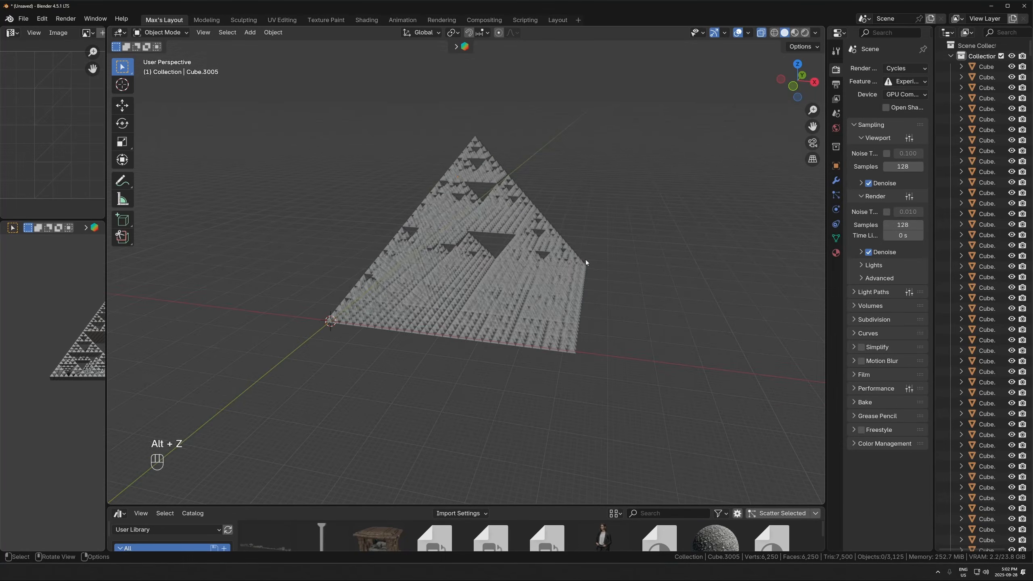
drag(650, 108, 254, 397)
key(alt+z)
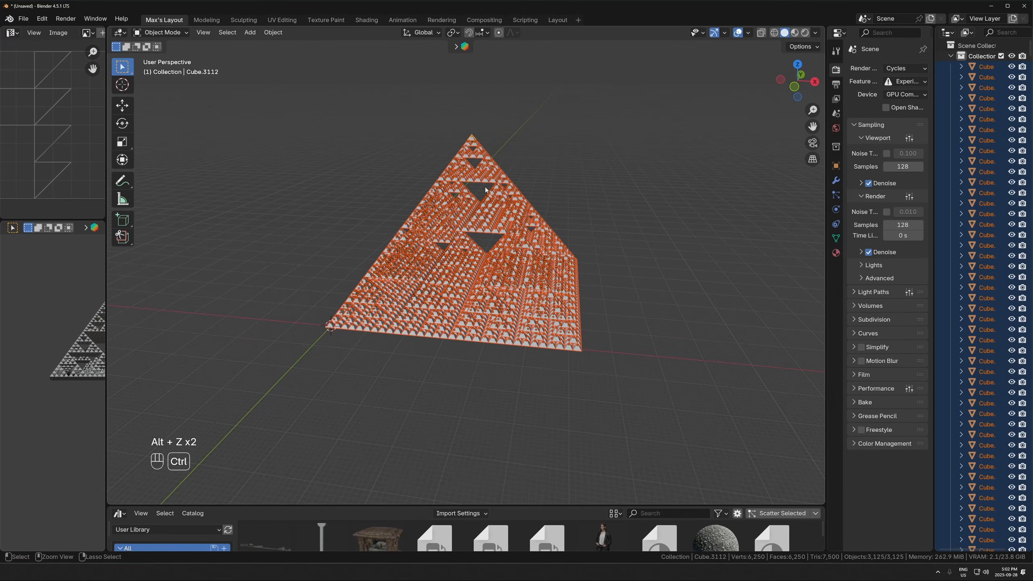
key(ctrl+j)
middle_drag(545, 244, 499, 292)
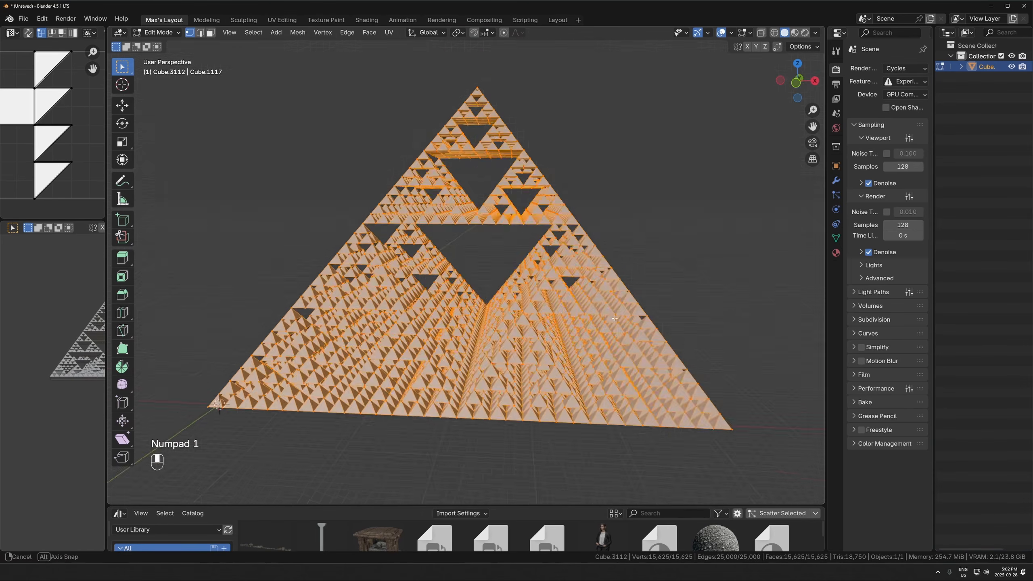
scroll(499, 298, up, 8)
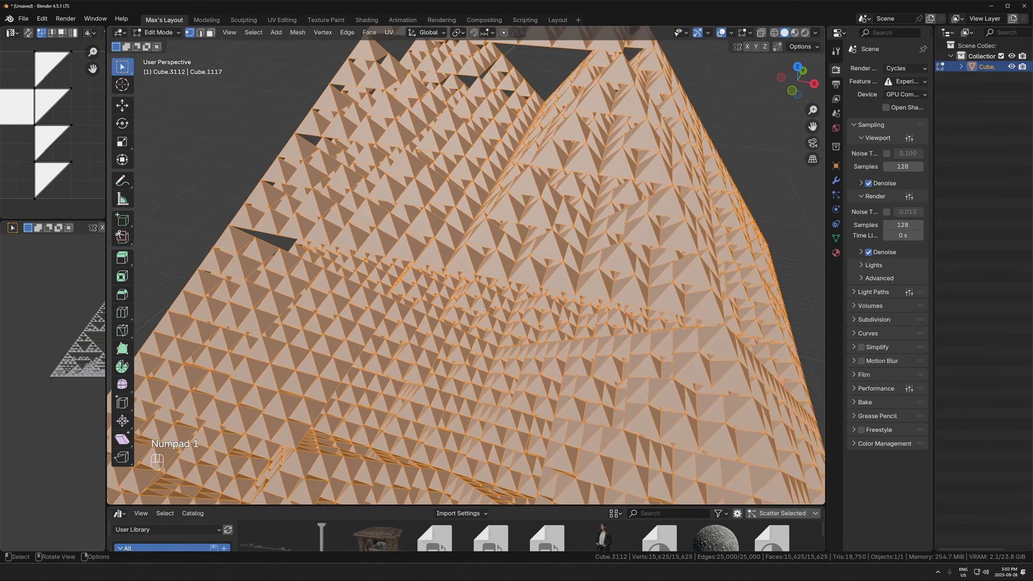
- Select all vertices of the joined fractal mesh and merge them by distance
key(Tab)
key(Tab)
scroll(500, 284, down, 8)
key(a)
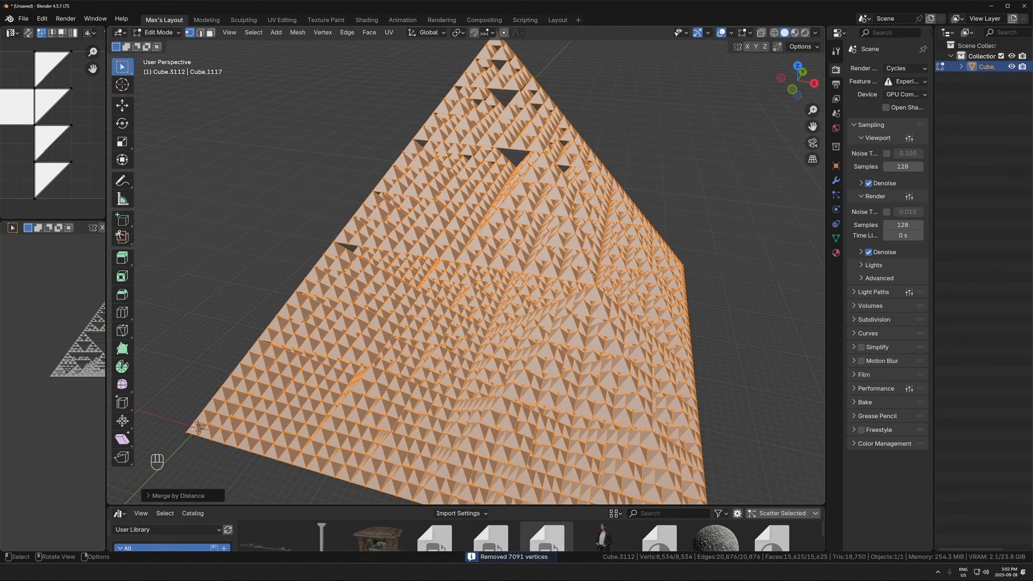
- Select a single vertex on the fractal's flat underside, frame it, and test-move it to check that neighbouring pyramids are welded together
scroll(591, 276, up, 4)
middle_drag(591, 277, 535, 222)
scroll(570, 269, up, 3)
scroll(569, 269, down, 8)
scroll(536, 222, up, 3)
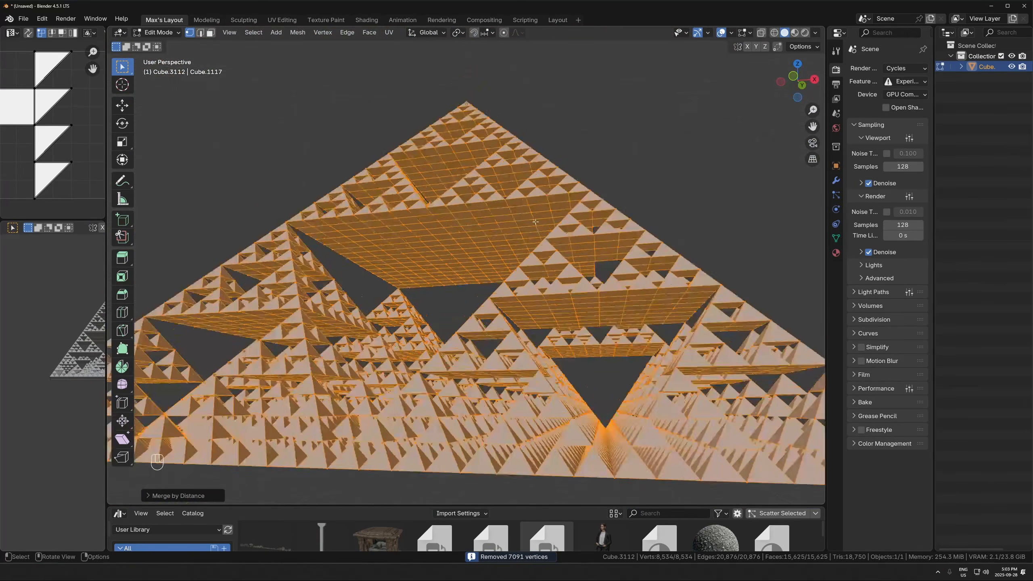
click(528, 214)
key(1)
key(KP_Decimal)
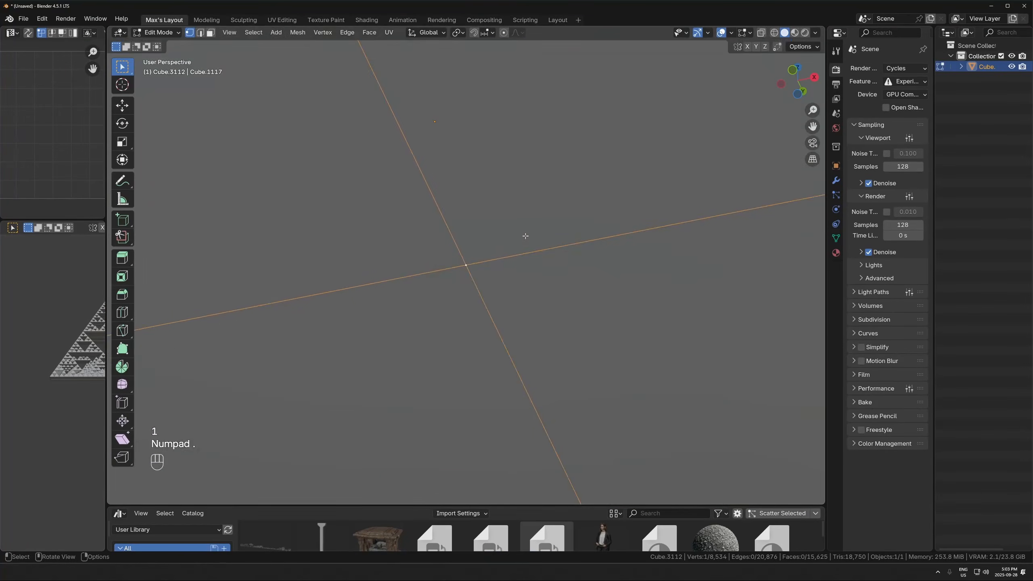
key(g)
key(Escape)
scroll(514, 235, down, 5)
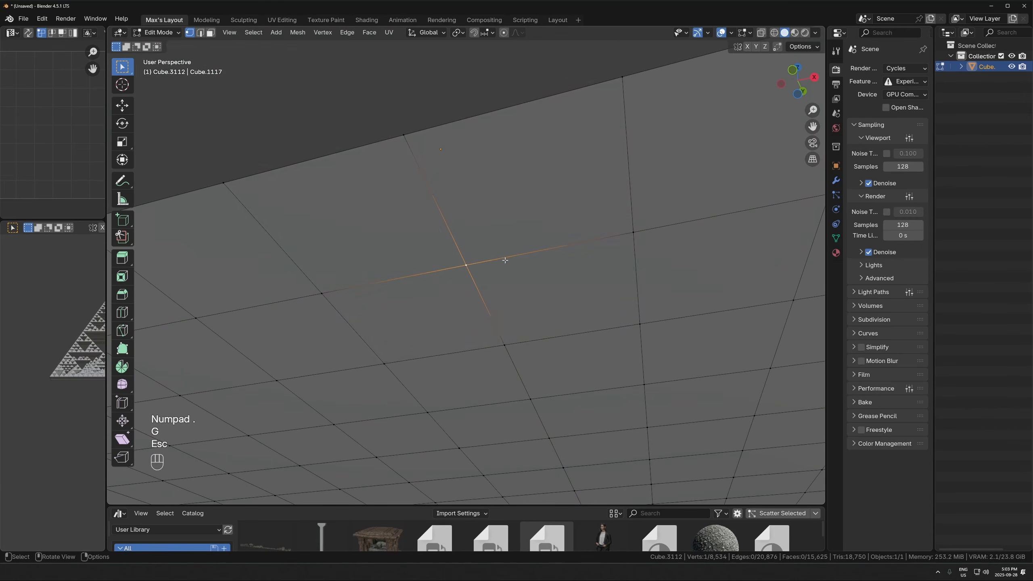
key(g)
key(Escape)
scroll(537, 272, up, 2)
scroll(518, 260, down, 8)
middle_drag(537, 272, 480, 255)
scroll(498, 244, up, 6)
scroll(479, 255, down, 6)
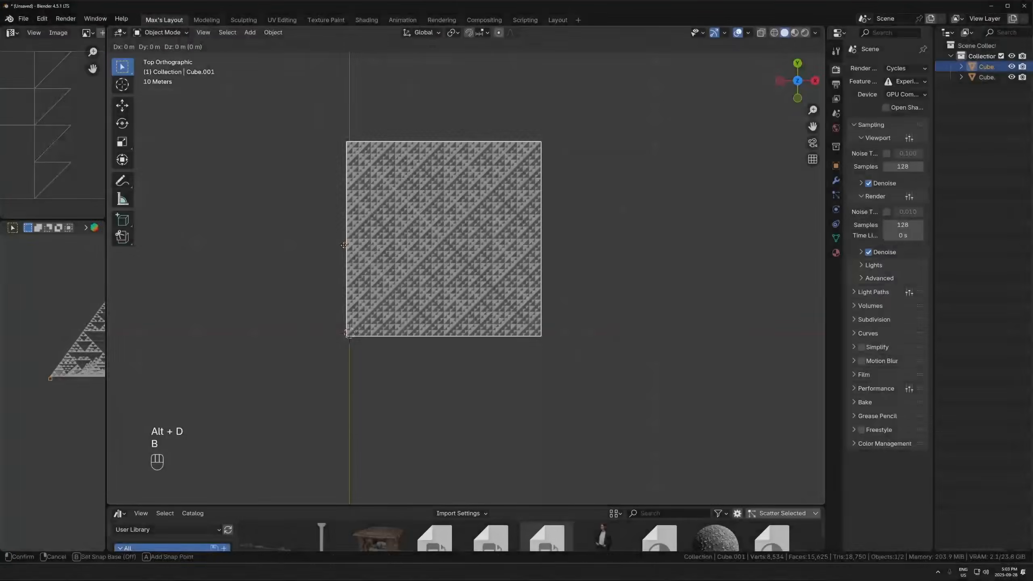
- Repeat the duplicate-and-snap assembly with linked duplicates of the merged pyramid, offsetting the five-block assembly 128 m along X, up to 125 objects
key(y)
click(524, 217)
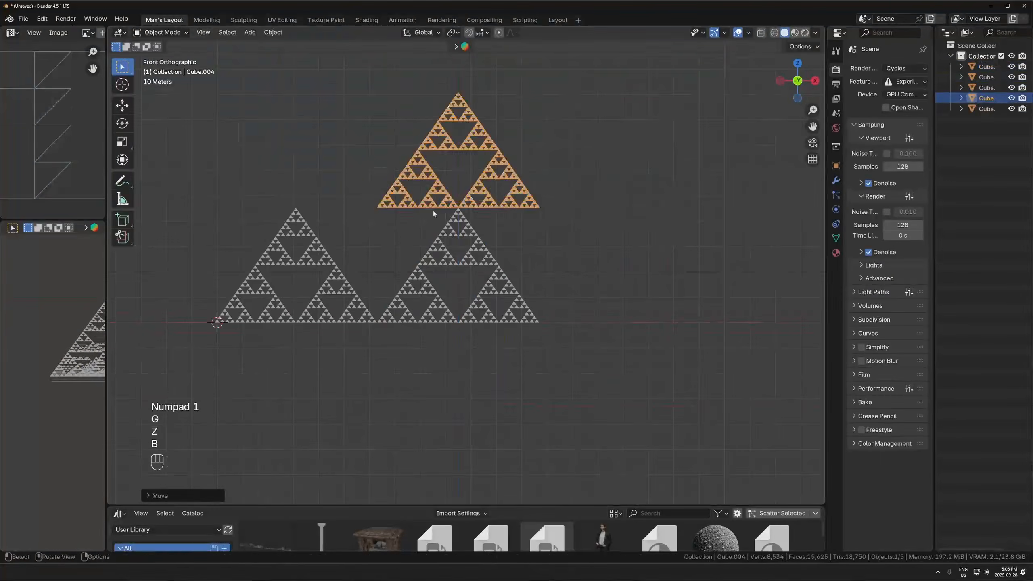
scroll(256, 221, up, 2)
key(alt+z)
middle_drag(256, 221, 576, 149)
drag(576, 149, 346, 316)
key(alt+z)
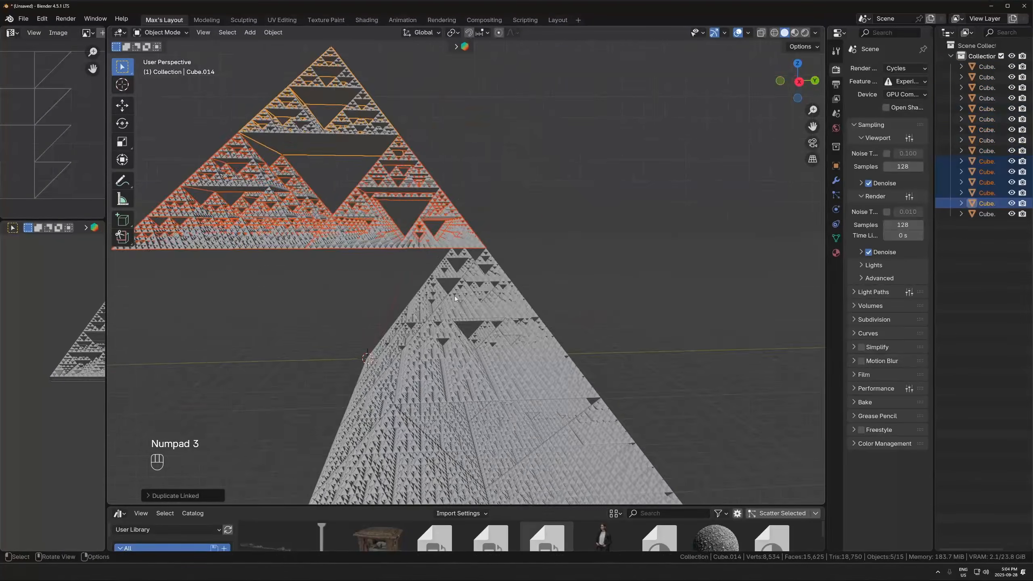
key(KP_7)
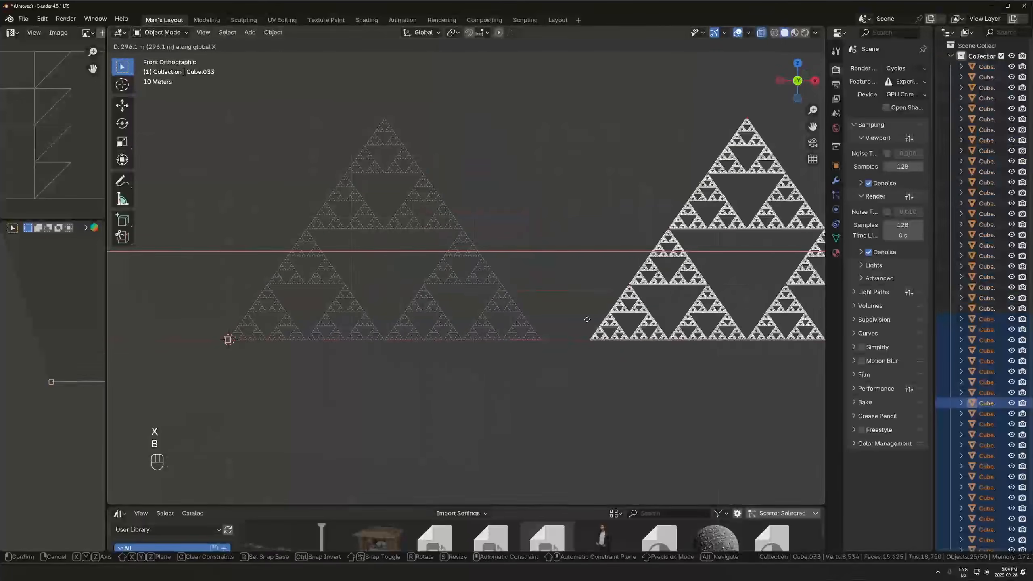
key(alt+d)
key(y)
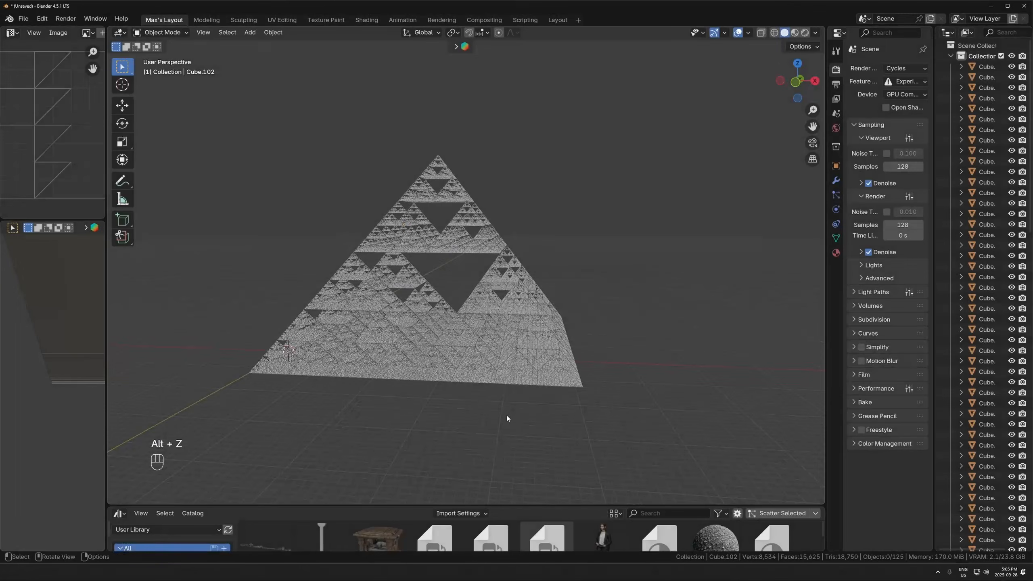
- Show the complete fractal pyramid in rendered shading and examine its recesses and faces from several angles, including from above
key(z)
click(513, 346)
mouse_move(584, 345)
middle_down()
mouse_move(563, 367)
mouse_move(564, 355)
middle_up()
scroll(563, 375, up, 2)
middle_drag(564, 354, 568, 363)
scroll(565, 366, up, 1)
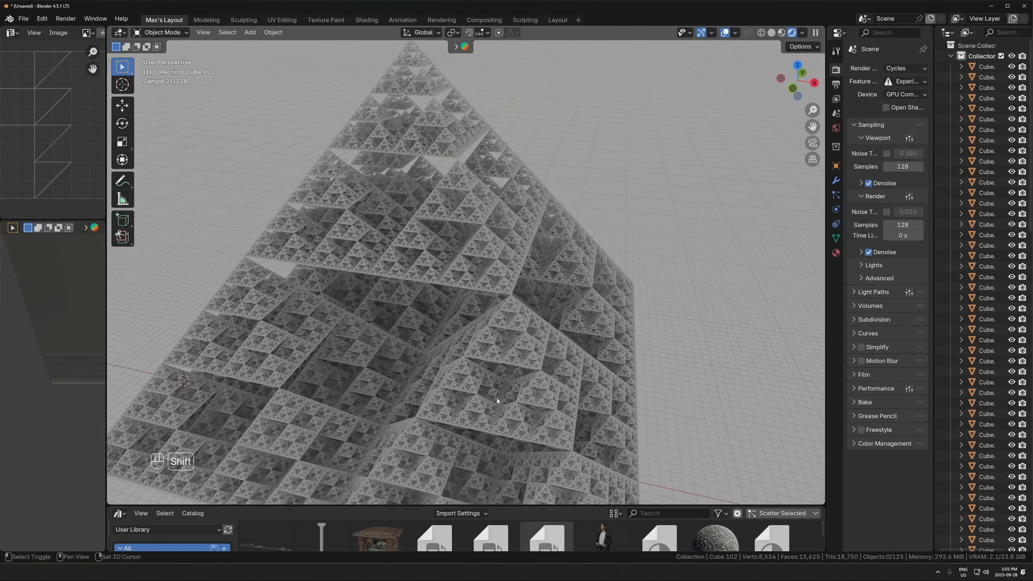
middle_drag(497, 398, 468, 344)
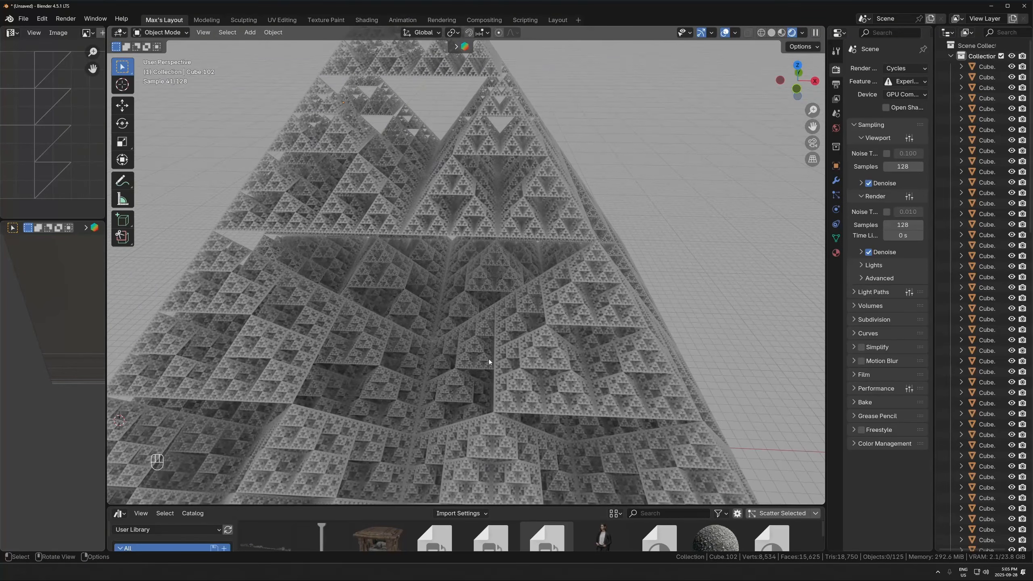
scroll(553, 306, down, 4)
middle_drag(553, 306, 532, 356)
scroll(520, 320, up, 3)
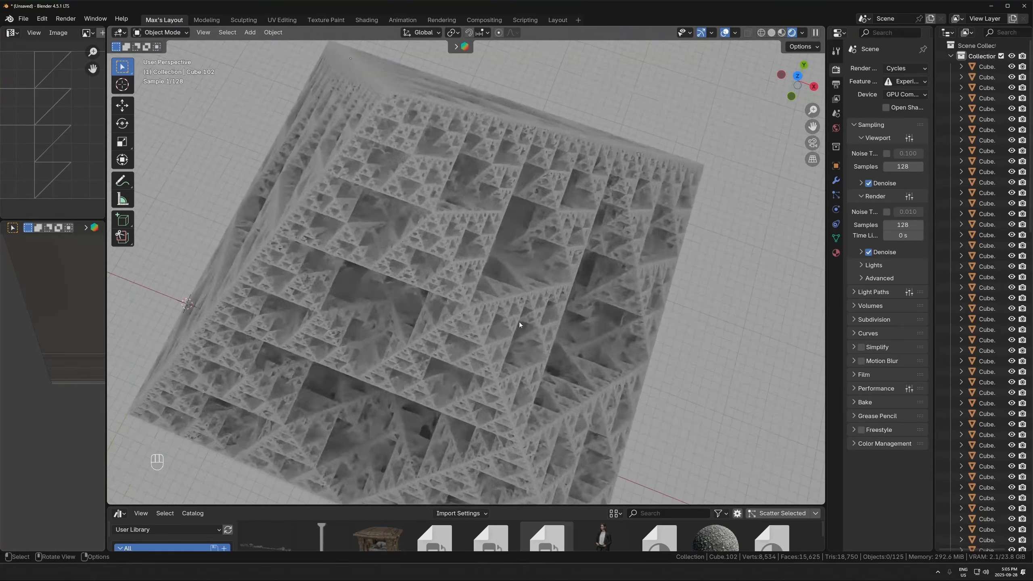
scroll(519, 321, down, 3)
middle_drag(488, 302, 502, 287)
scroll(502, 287, up, 3)
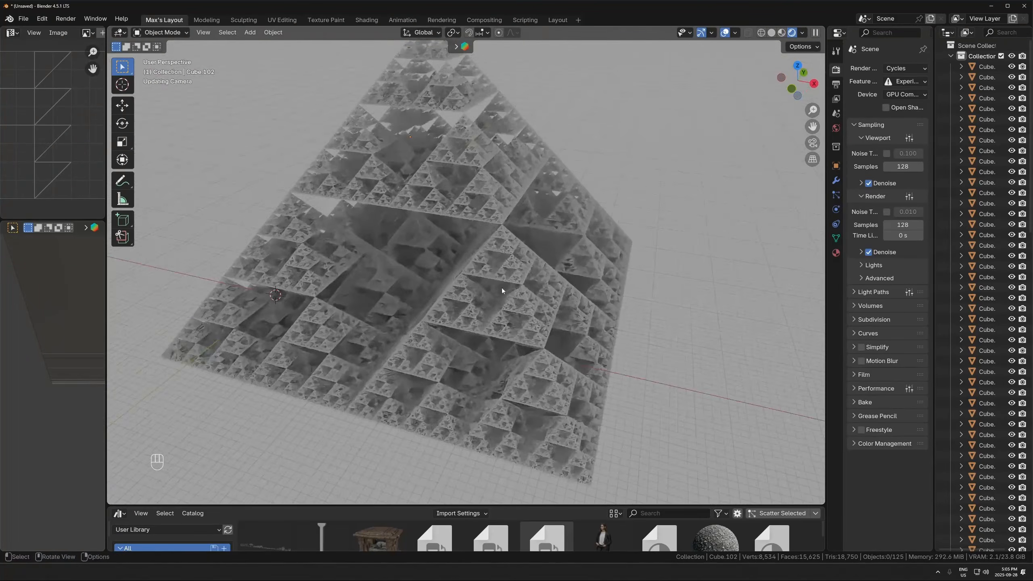
- Add a sun light, tilt it, and move it toward the pyramid's front face
scroll(502, 287, down, 3)
key(shift+a)
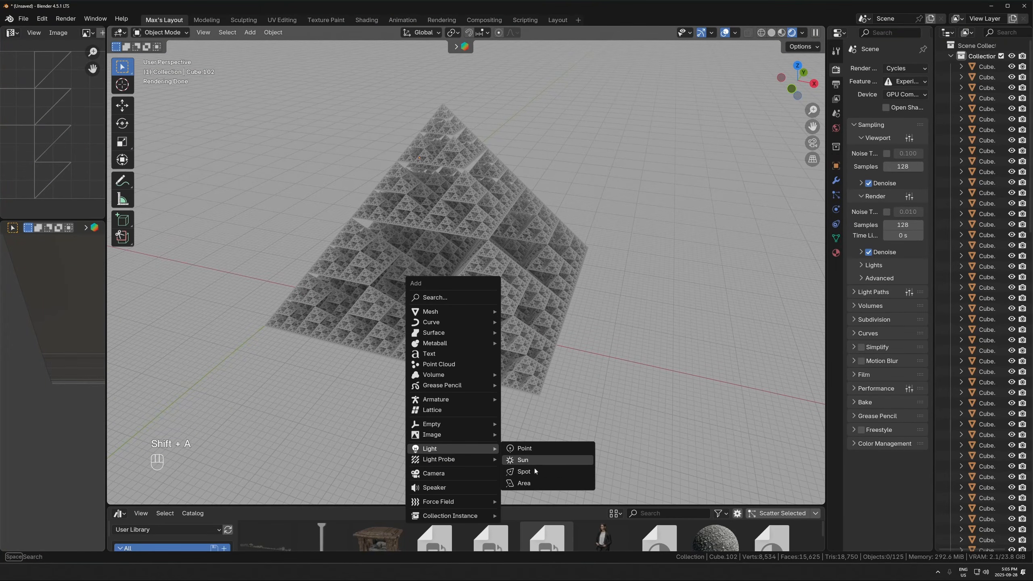
click(522, 461)
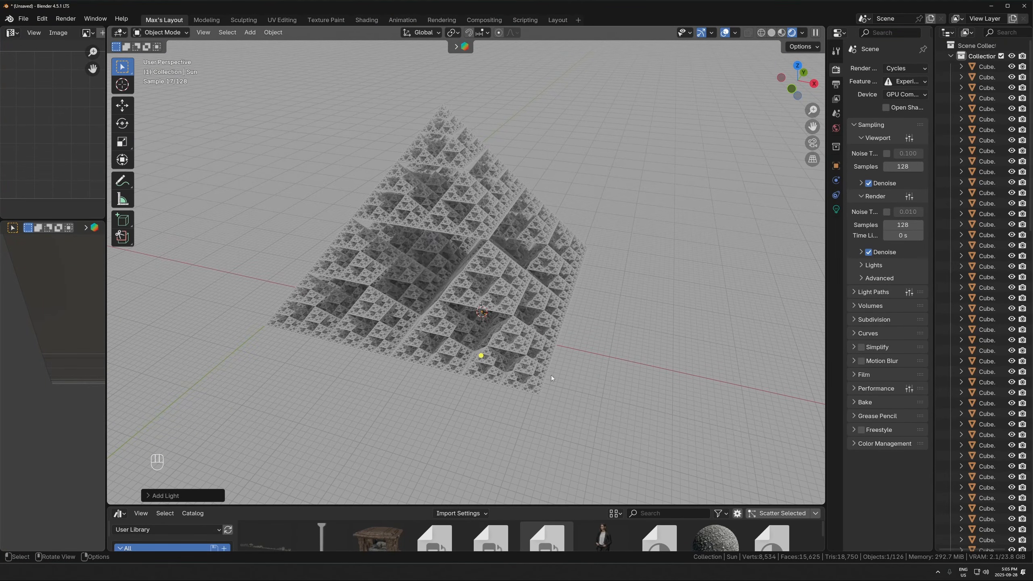
key(r)
click(614, 236)
key(g)
click(383, 269)
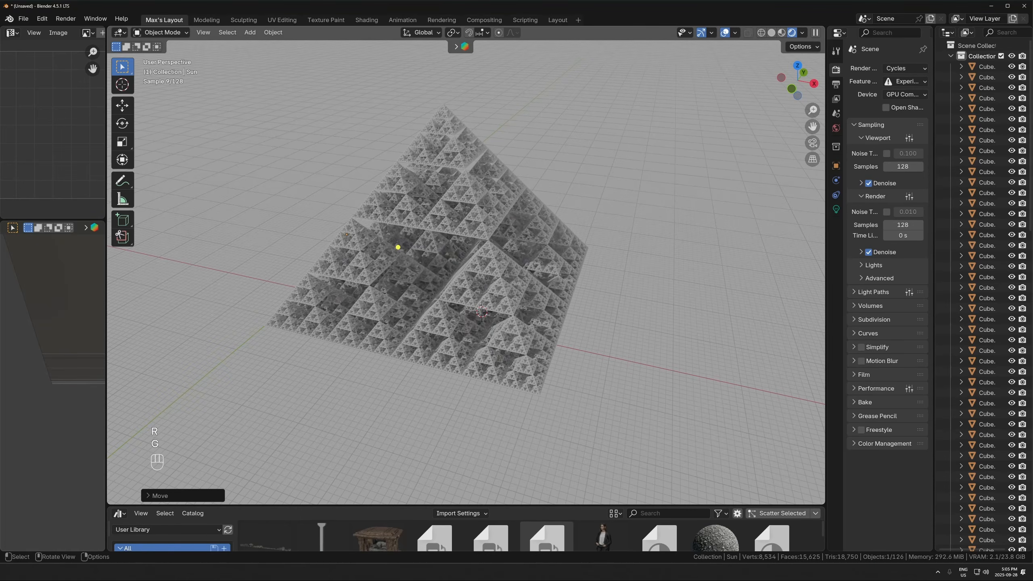
- Rotate the sun around the Z axis and refine its angle to the pyramid
key(r)
key(z)
click(485, 271)
scroll(485, 271, down, 3)
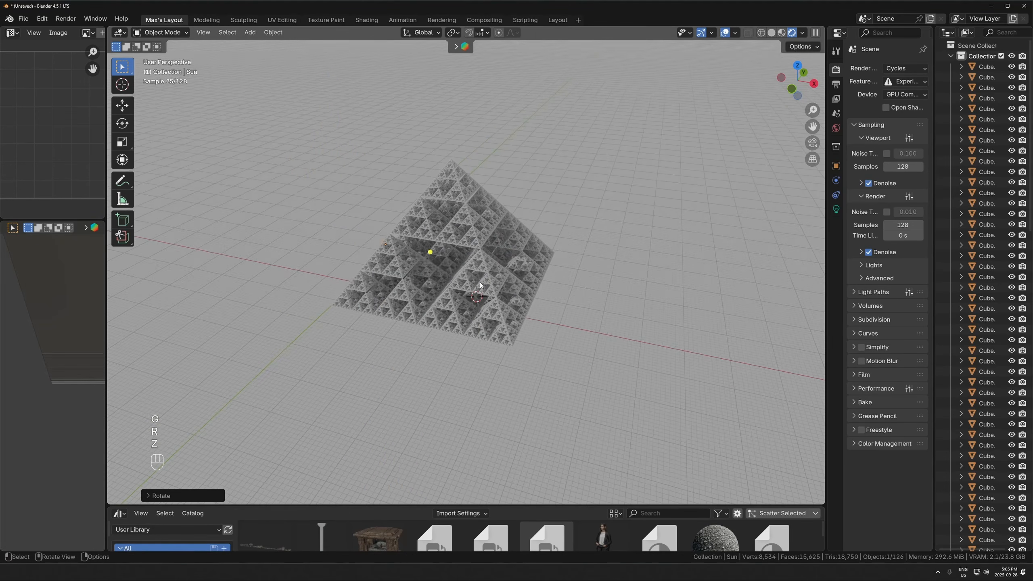
key(r)
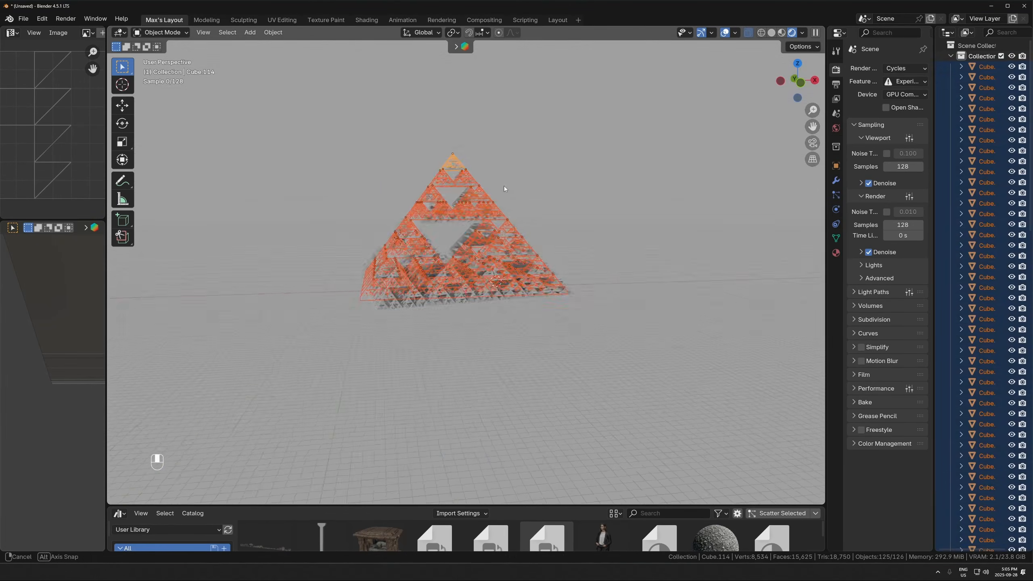
- Make linked duplicates of all the pyramid objects and move them straight down along Z below the original
middle_drag(507, 189, 495, 171)
key(alt+d)
key(z)
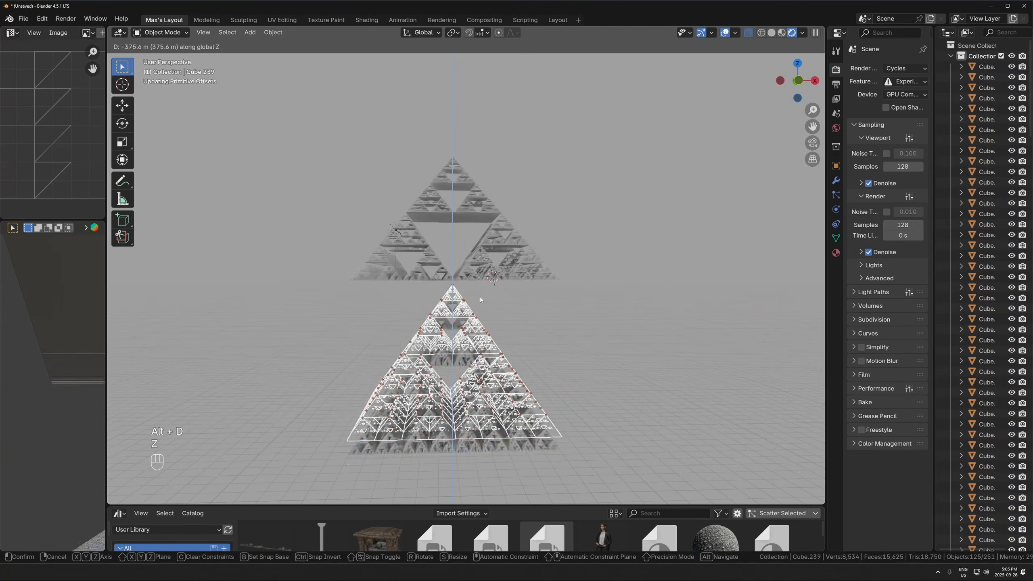
click(483, 308)
- Flip the lower copy by scaling it -1 along Z and raise it until its base meets the original's base
text(sz-1)
key(Return)
key(g)
key(z)
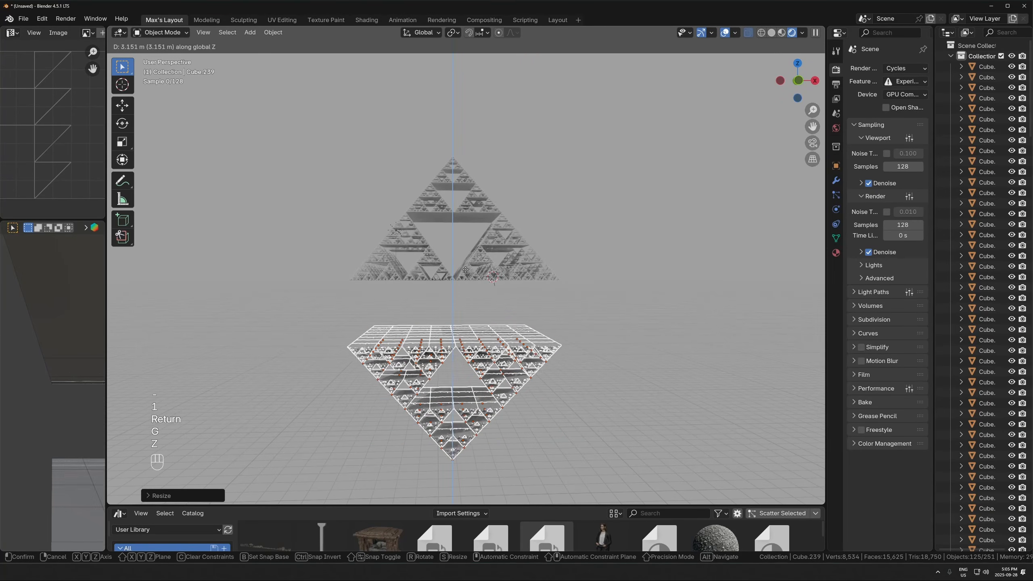
click(514, 403)
- Select the whole double pyramid and scale it horizontally to about 0.525, keeping its Z height locked
middle_drag(563, 421, 480, 350)
middle_drag(481, 350, 478, 346)
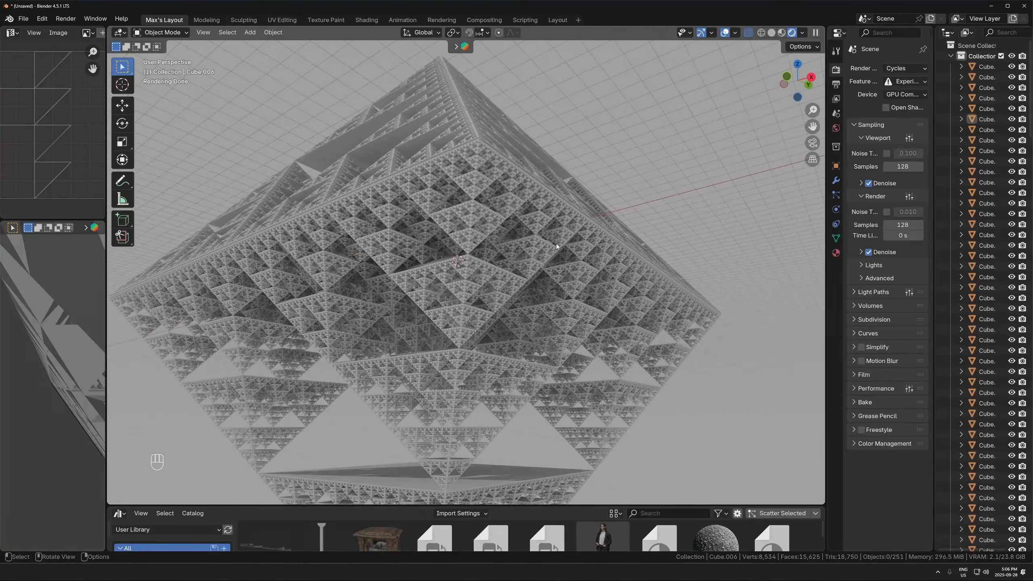
middle_drag(484, 167, 492, 228)
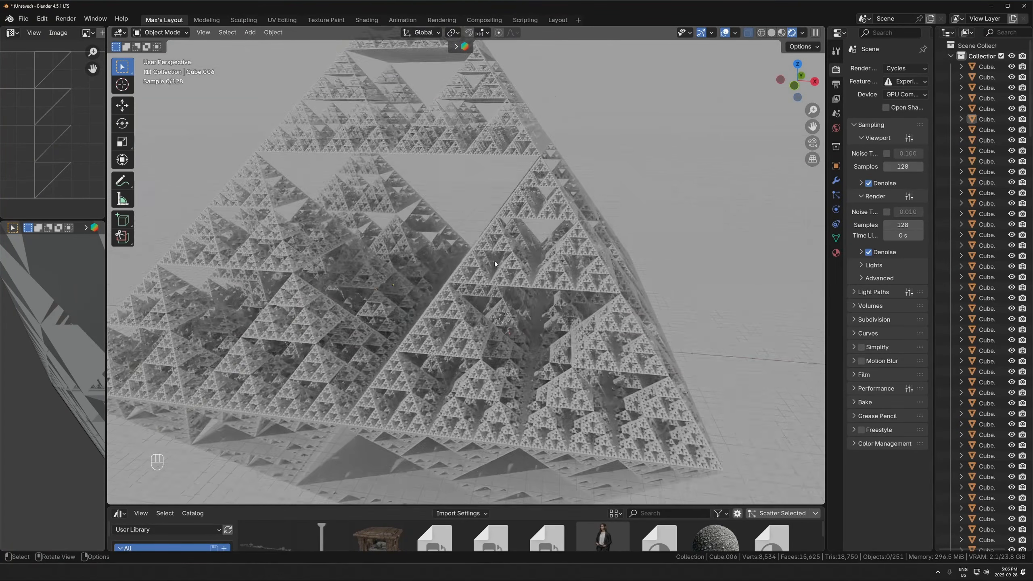
scroll(585, 145, down, 6)
key(z)
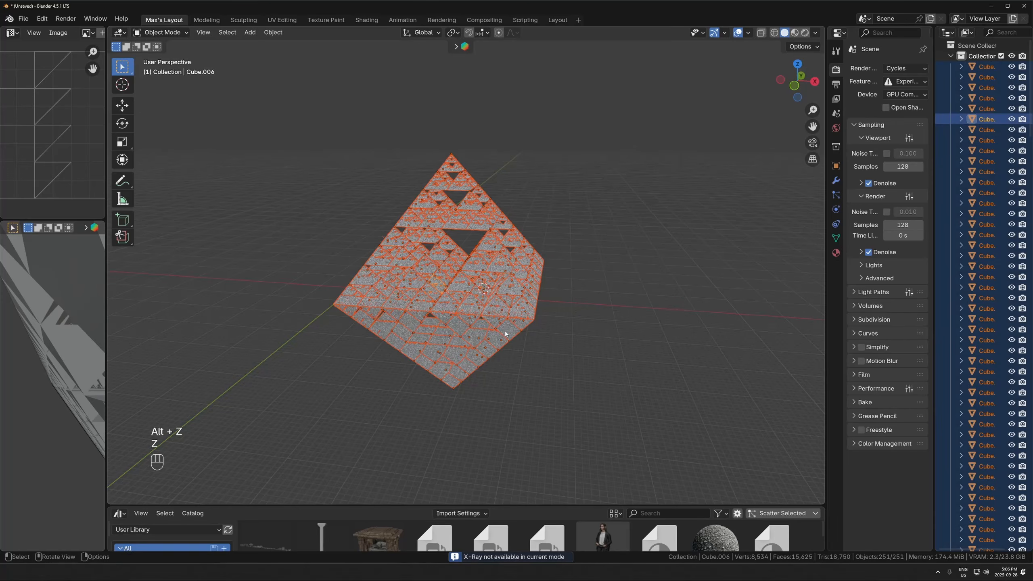
key(alt+z)
key(alt+z)
click(526, 268)
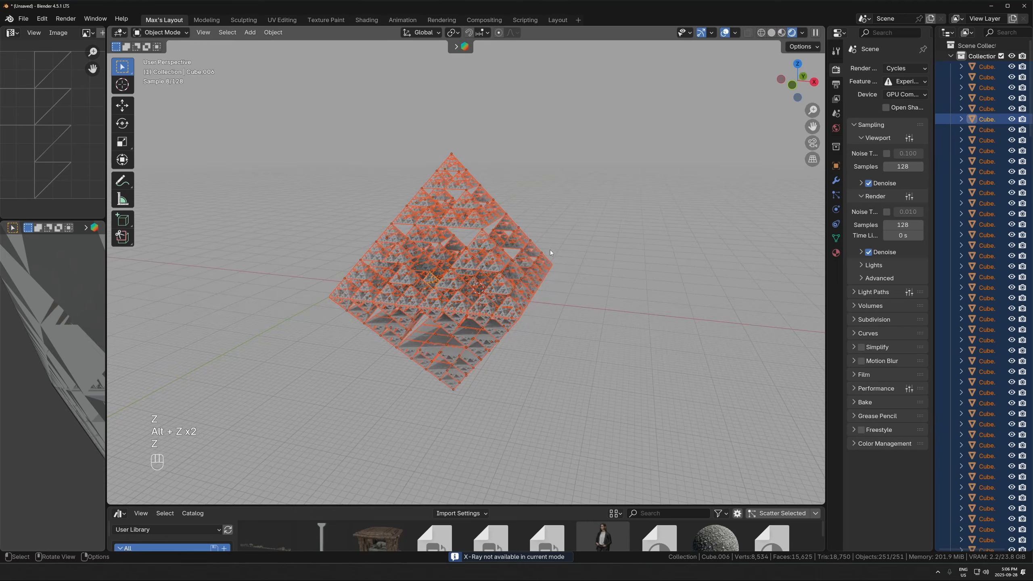
key(alt+z)
key(s)
key(shift+z)
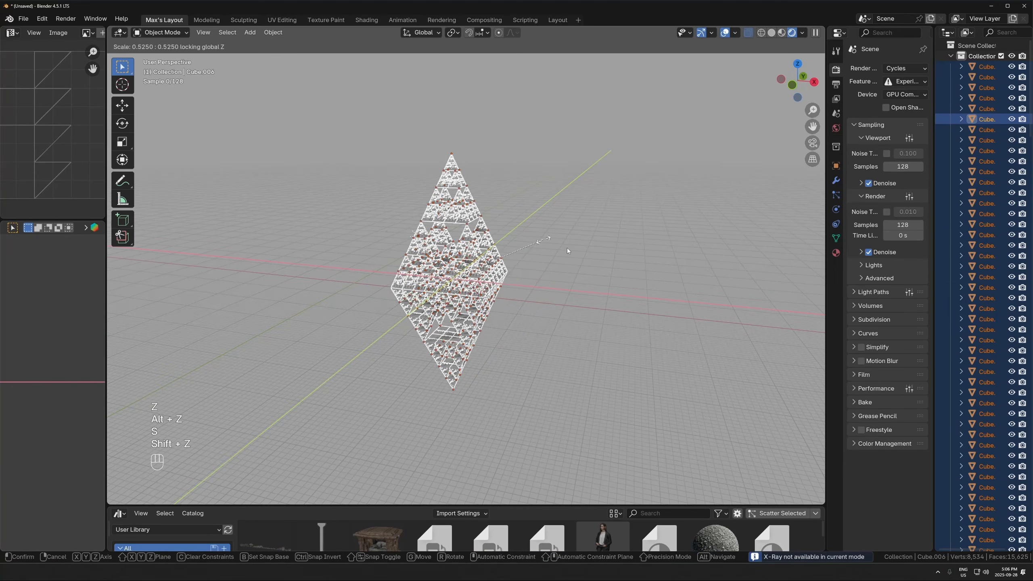
click(569, 250)
- Deselect all objects and set the render engine to EEVEE
click(564, 273)
middle_drag(546, 313, 515, 222)
scroll(535, 268, up, 2)
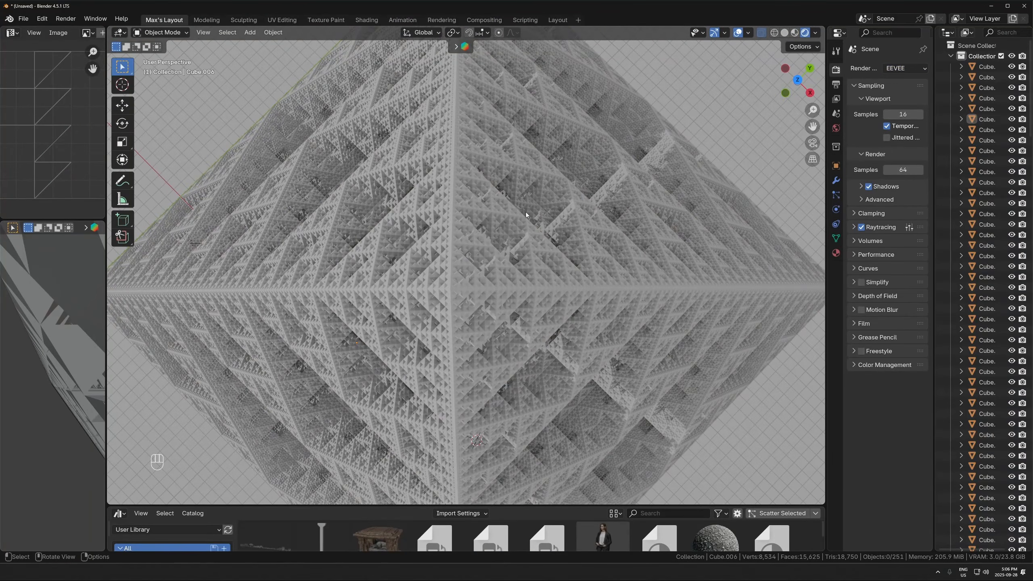
- Fly down toward the fractal's tip in walk navigation and toggle gravity to land on its surface
key(shift+f)
key(w)
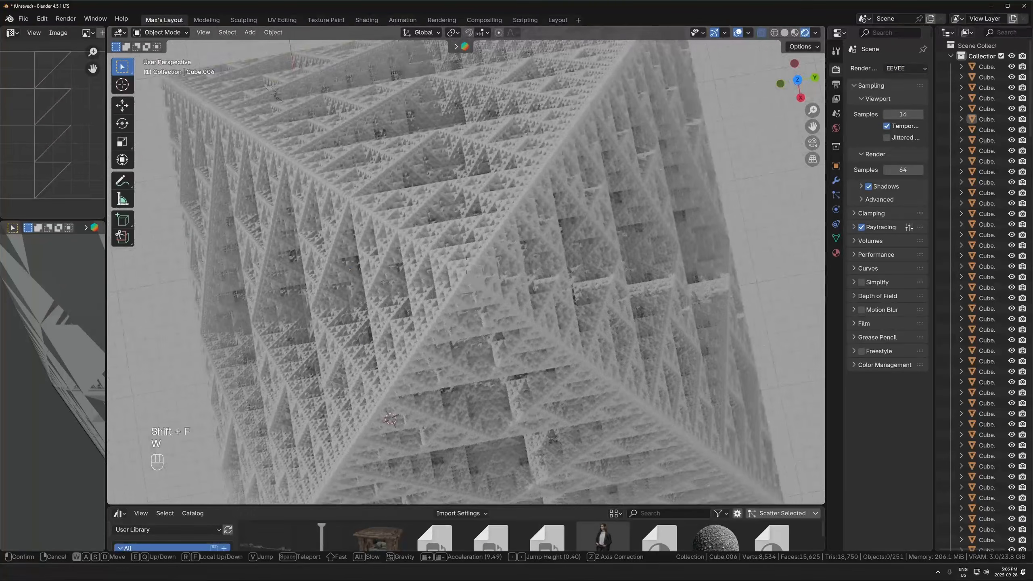
key(w)
key(a)
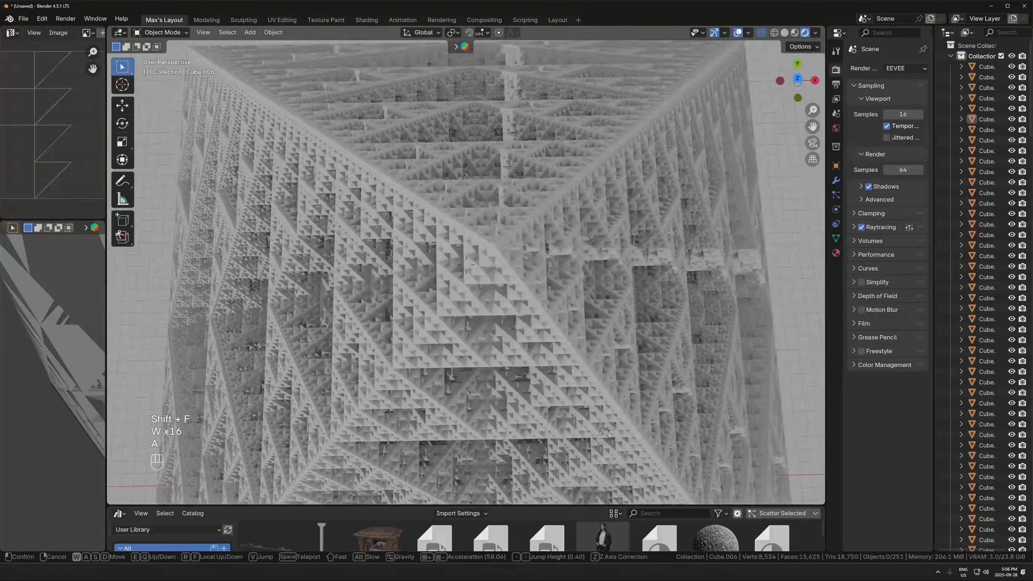
key(w)
key(w)
key(w)
key(w)
key(g)
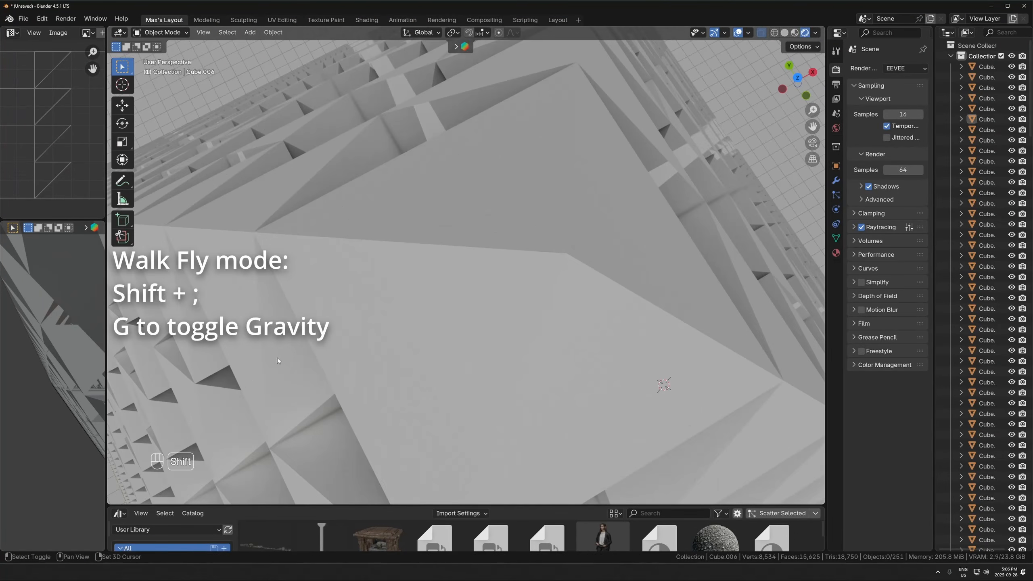
key(shift+semicolon)
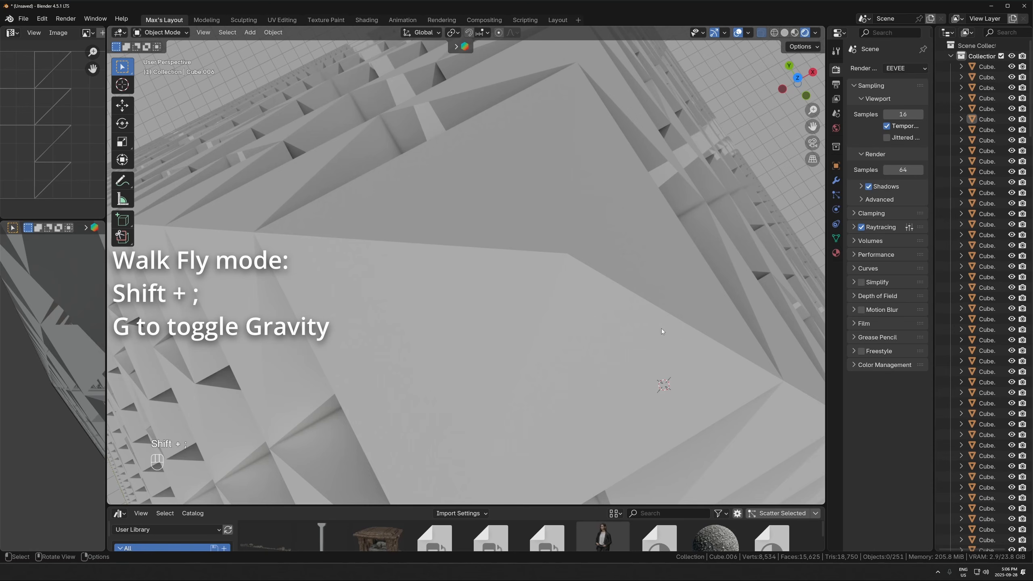
- Travel forward over the fractal pyramid in walk navigation to examine its tip, ridge and hollow openings up close
key(shift+f)
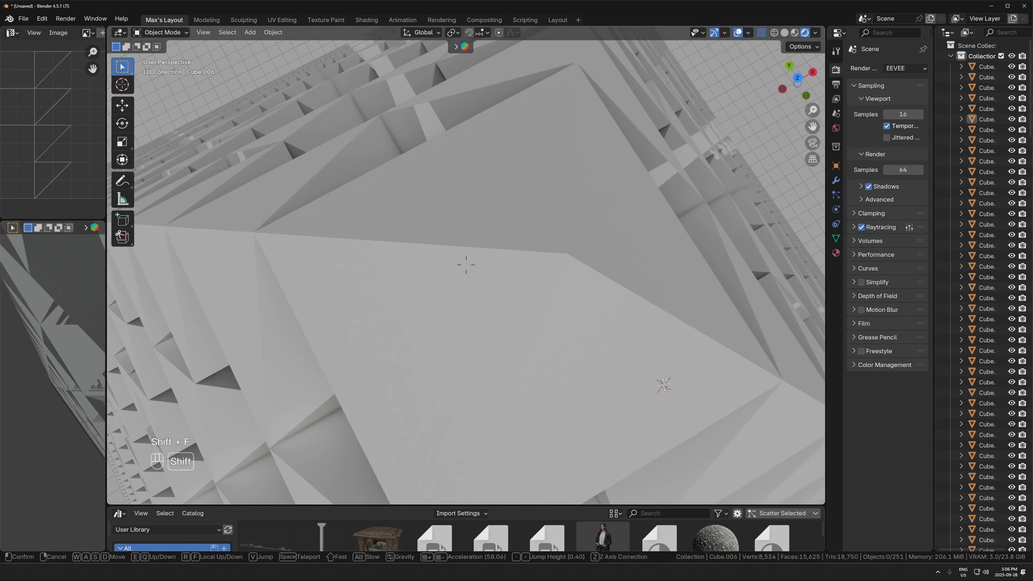
key(w)
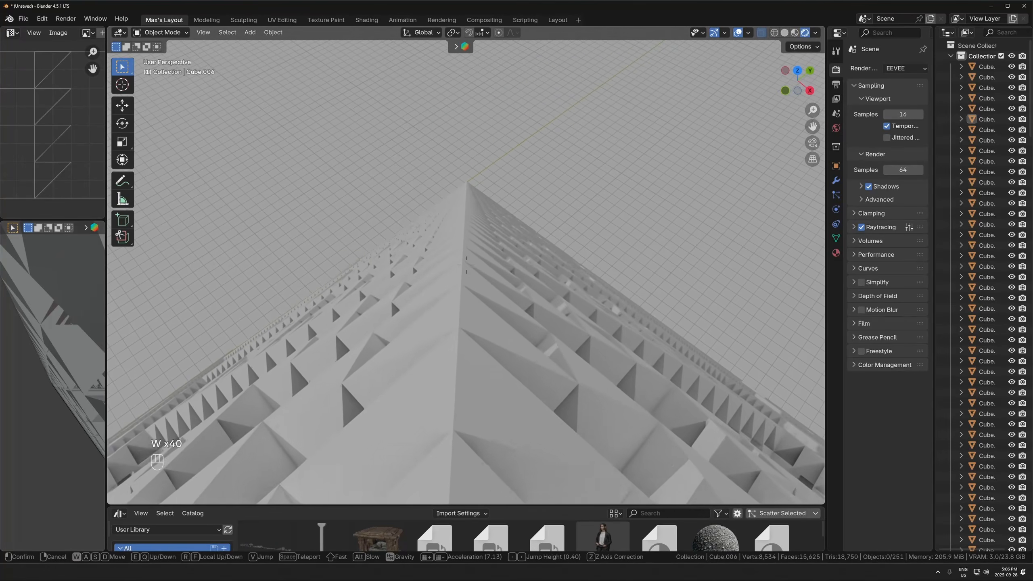
key(w)
key(w)
key(w)
key(w)
key(w)
key(w)
key(w)
key(w)
key(w)
key(w)
key(w)
key(w)
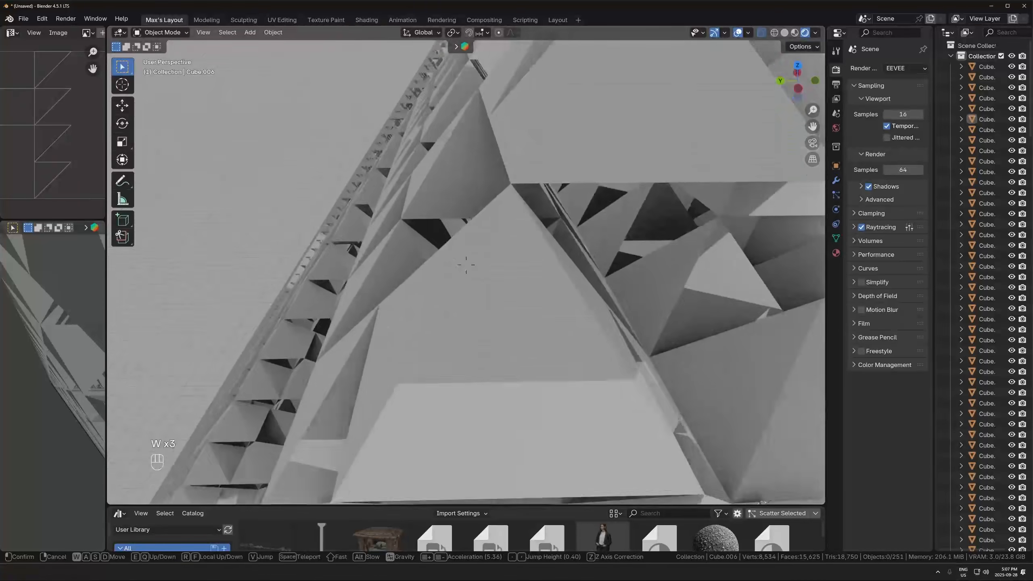
key(a)
- Continue through the double pyramid at a higher walk speed and toggle gravity to examine the terraces as a megastructure
key(w)
key(w)
key(w)
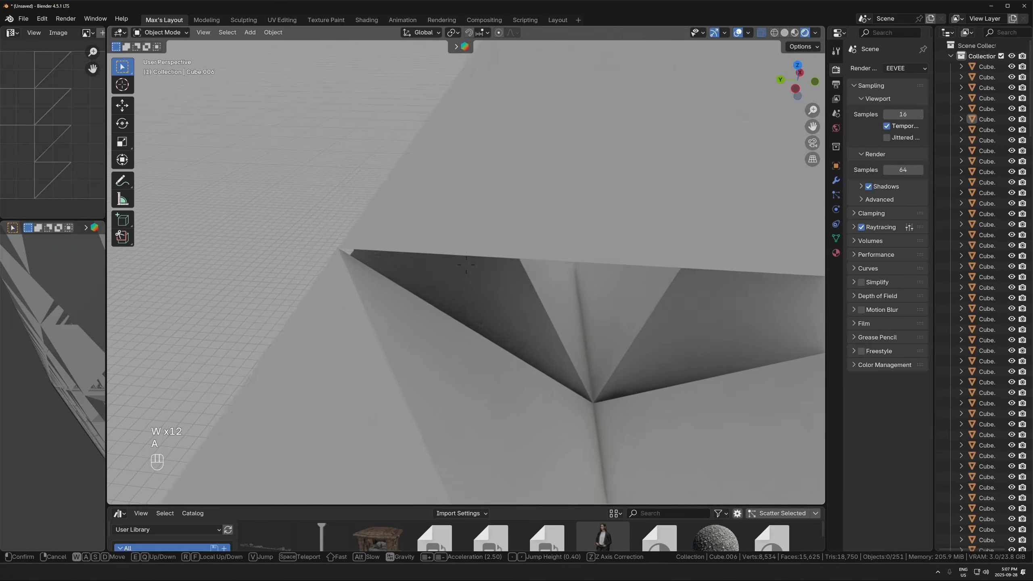
scroll(466, 264, up, 6)
key(w)
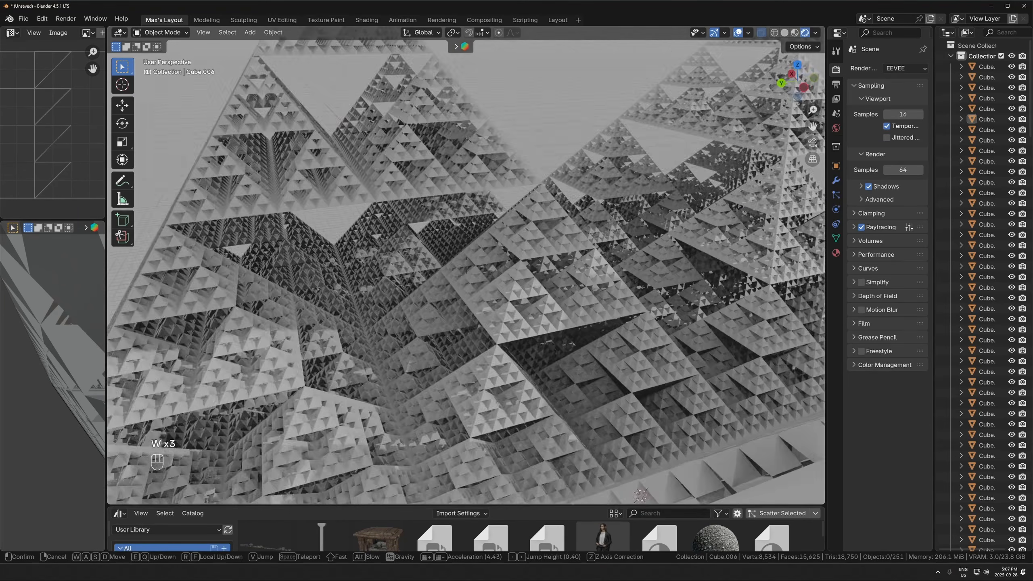
key(w)
key(w)
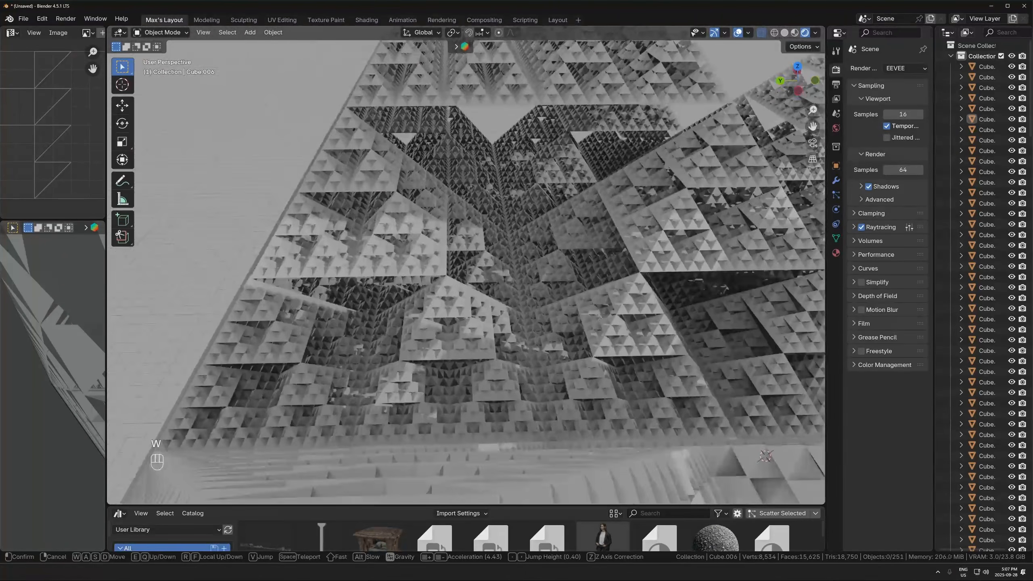
key(g)
key(a)
scroll(465, 264, up, 20)
key(a)
key(s)
key(s)
key(s)
key(s)
key(s)
key(s)
key(s)
key(s)
key(s)
key(s)
key(s)
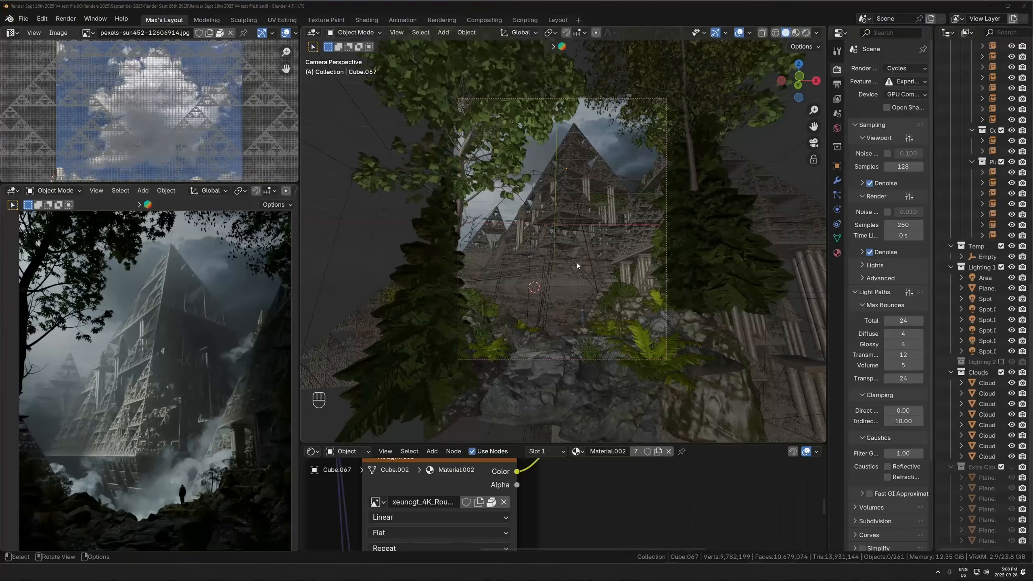
- Inspect the rendered pyramid up close, and select and frame one of the pillars placed on the fractal
scroll(117, 392, up, 8)
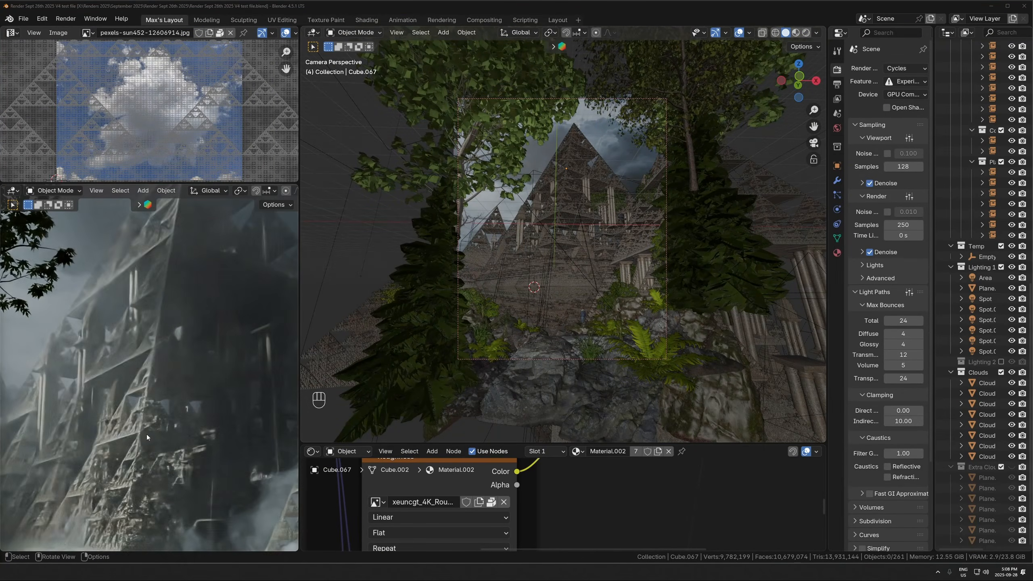
scroll(147, 382, down, 6)
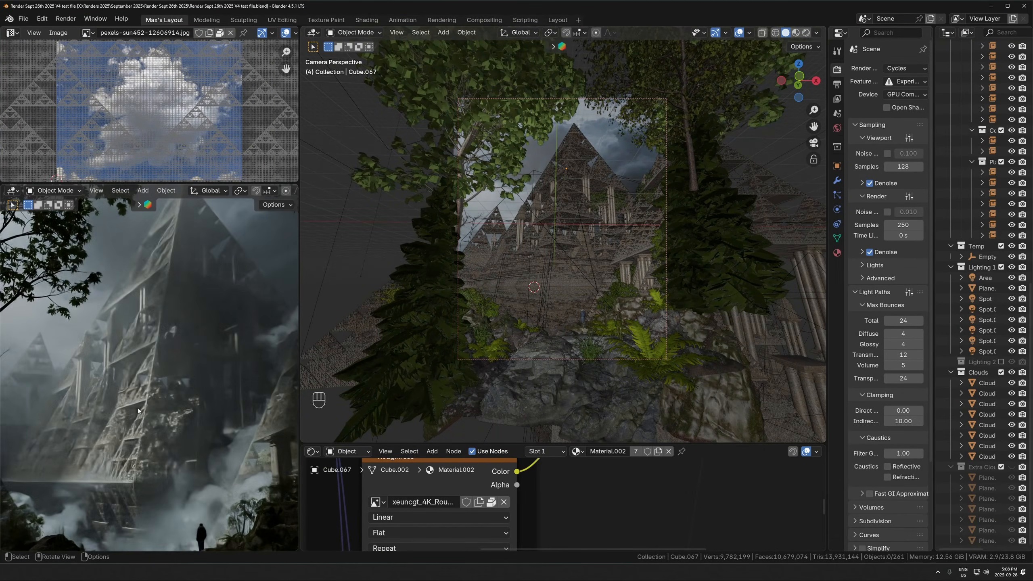
scroll(141, 412, down, 3)
middle_drag(525, 260, 578, 307)
click(554, 291)
key(KP_Decimal)
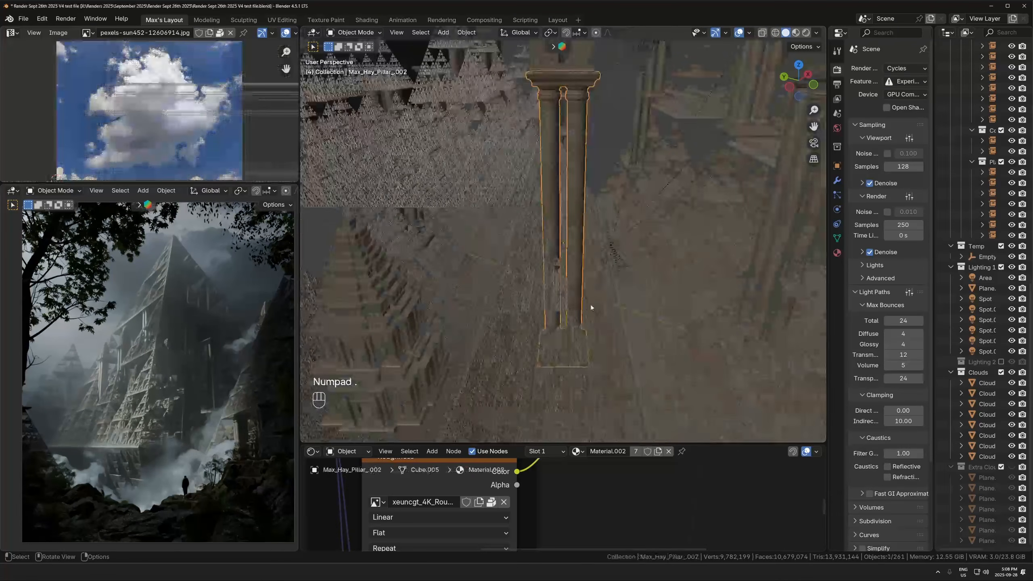
key(alt+z)
key(alt+z)
middle_drag(542, 241, 554, 246)
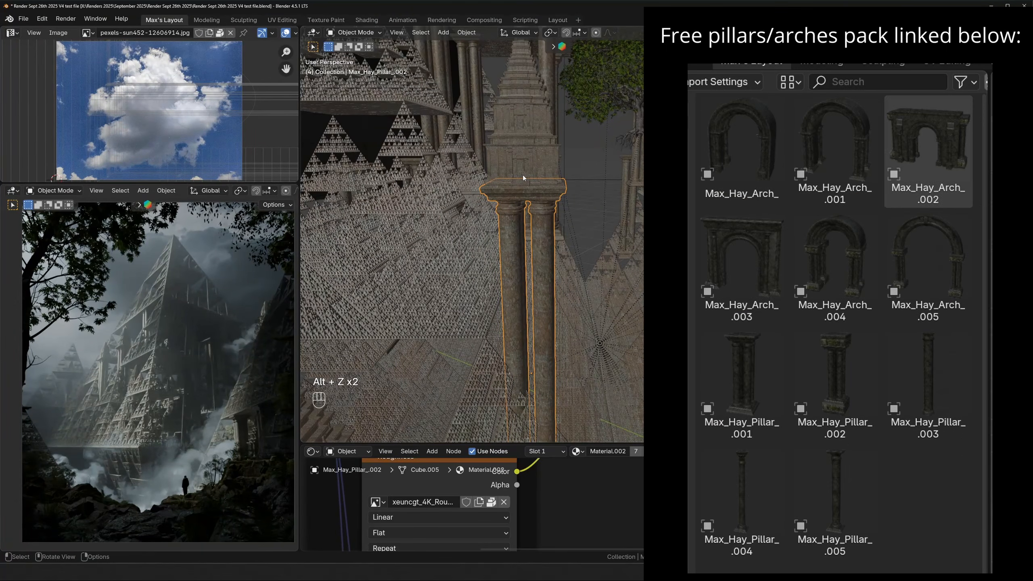
- Select and frame a large temple model, and select a tall pillar supporting the upper pyramid to examine their placement
middle_drag(523, 175, 557, 235)
click(691, 212)
key(KP_Decimal)
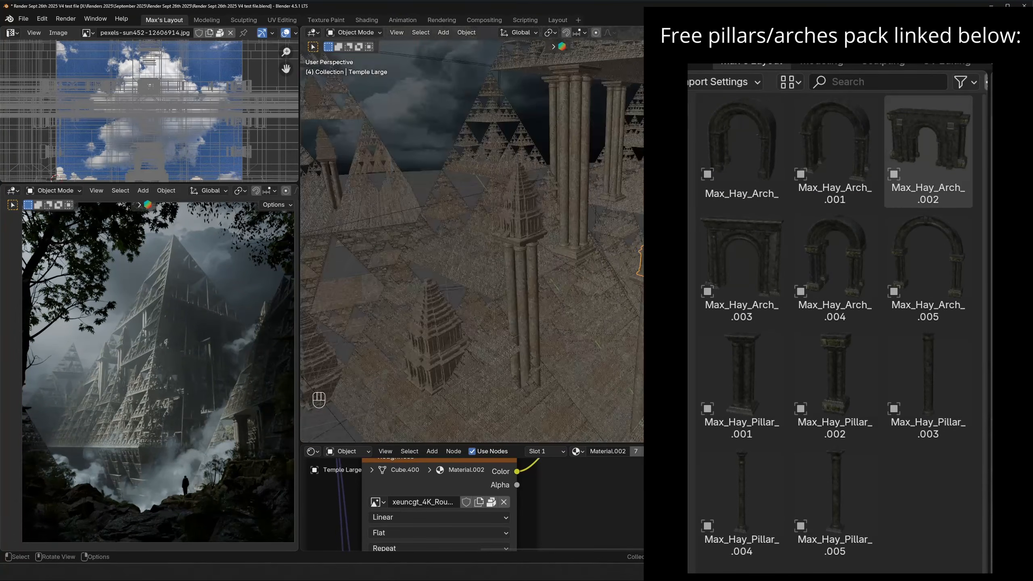
middle_drag(618, 224, 585, 260)
scroll(659, 265, down, 6)
middle_drag(659, 265, 667, 233)
click(496, 155)
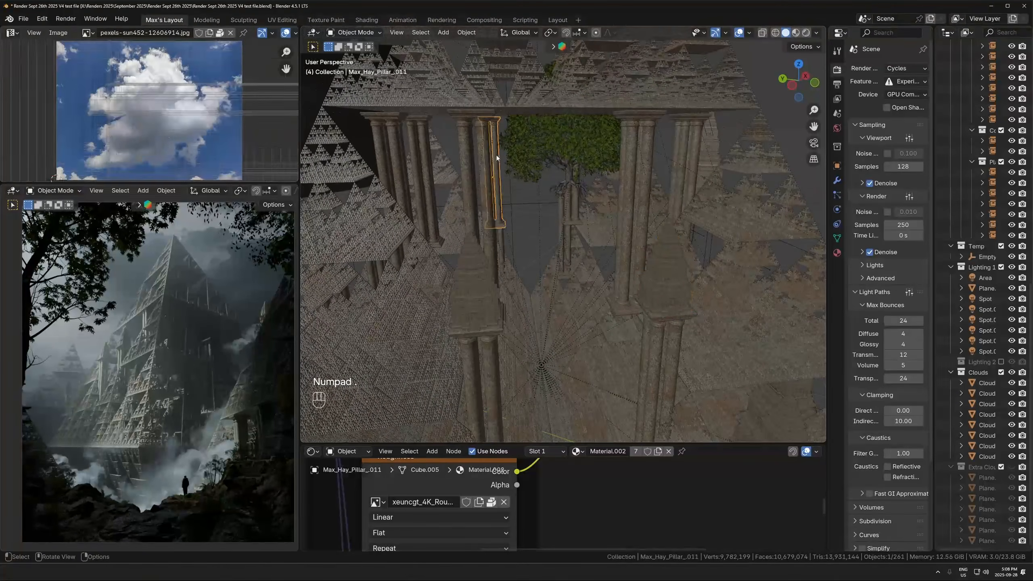
middle_drag(497, 154, 558, 202)
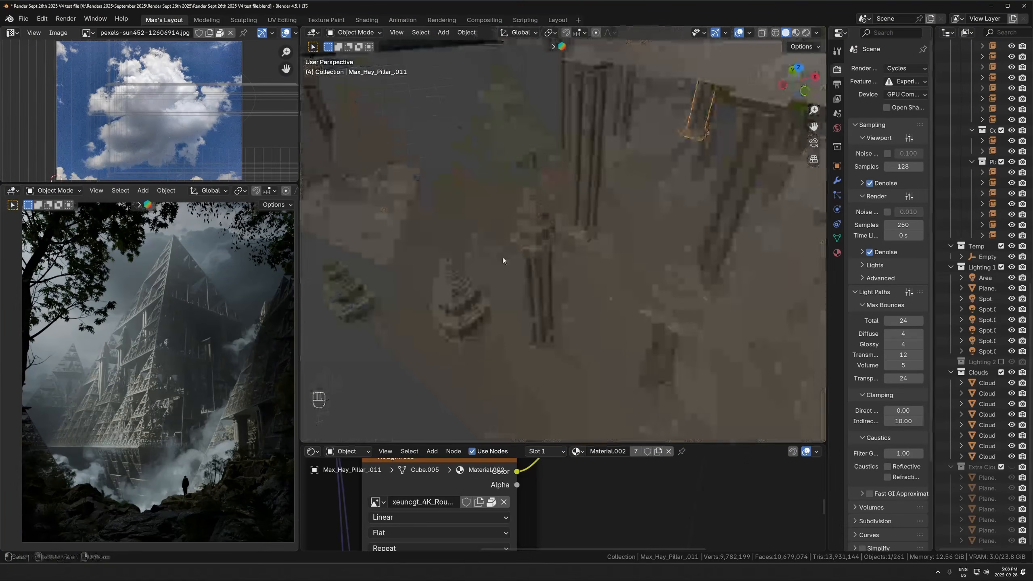
- Select the two large temples on top of the pillars and compare their placement with the rendered view
scroll(149, 423, up, 4)
shift+middle_drag(144, 411, 178, 484)
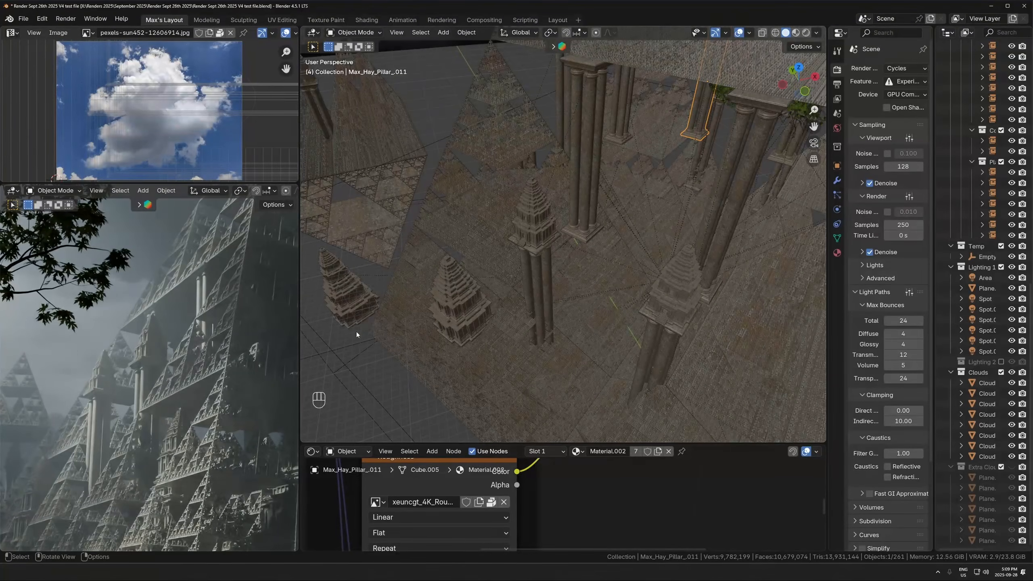
click(542, 232)
shift+click(672, 299)
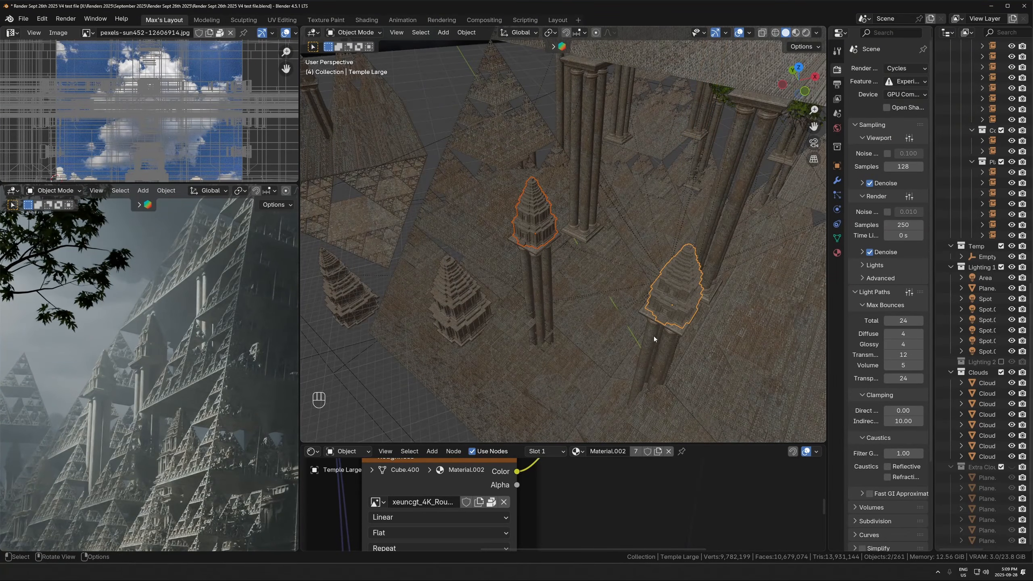
middle_drag(657, 325, 629, 226)
scroll(629, 226, down, 4)
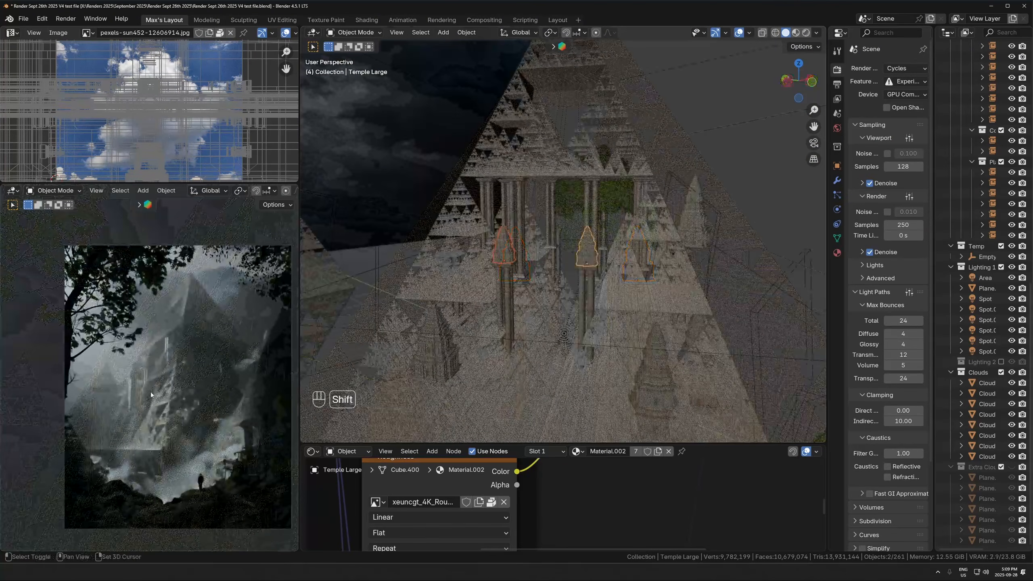
scroll(222, 358, up, 4)
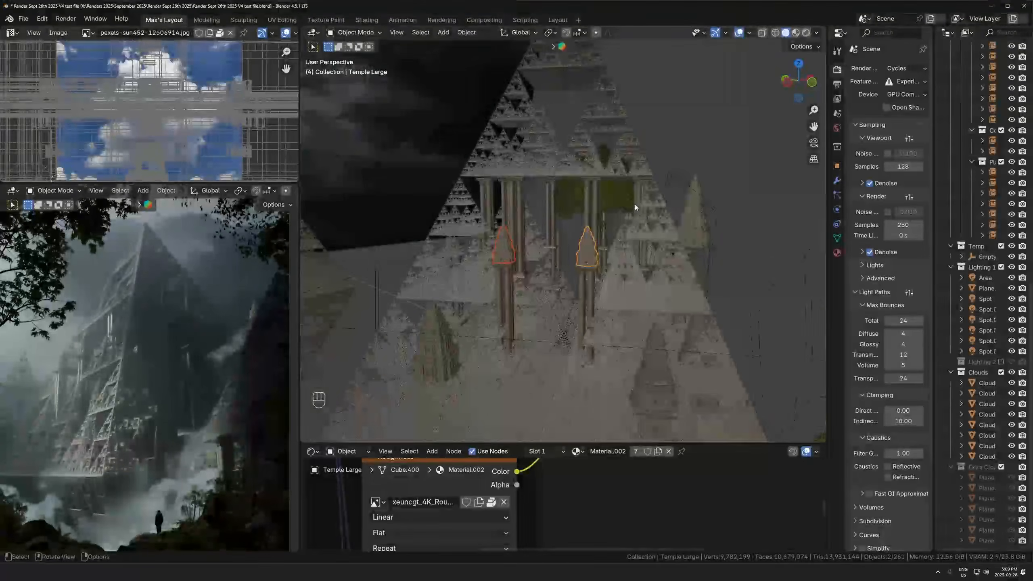
scroll(634, 204, down, 4)
scroll(603, 269, up, 5)
shift+middle_drag(484, 235, 565, 260)
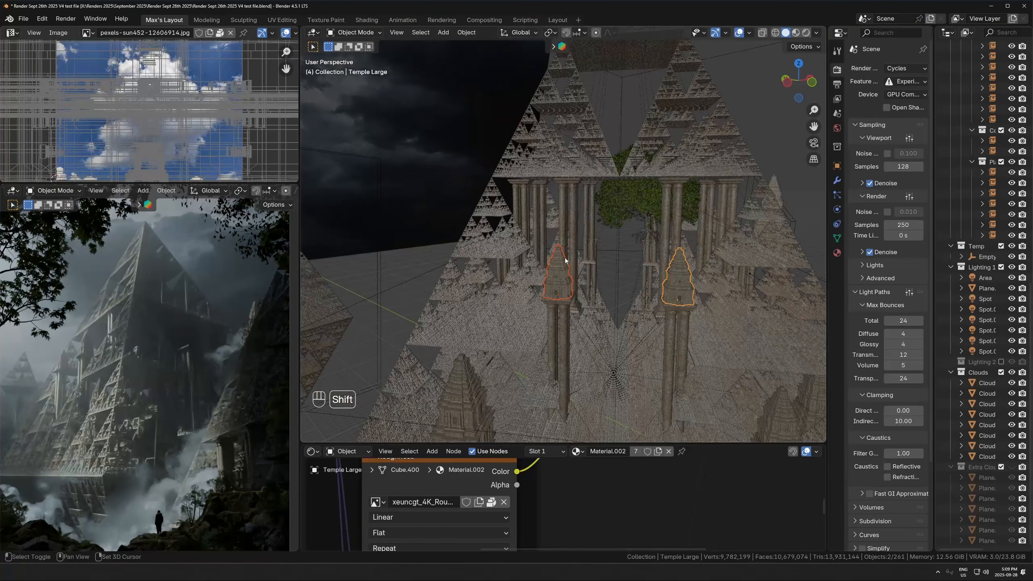
- Select and frame the separate fractal pieces above the pillars and examine how they form the upper pyramid
click(550, 156)
key(KP_Decimal)
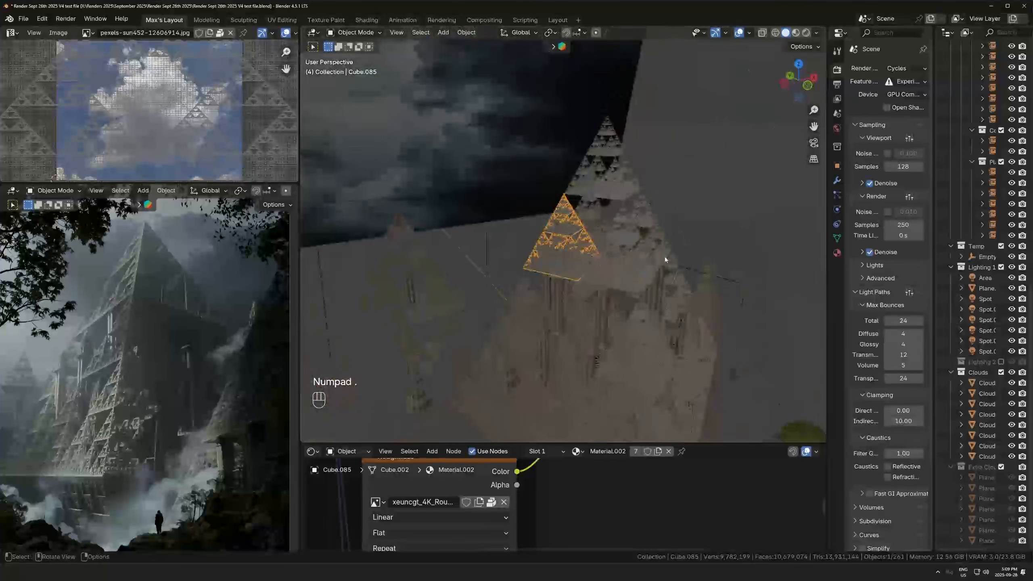
click(642, 221)
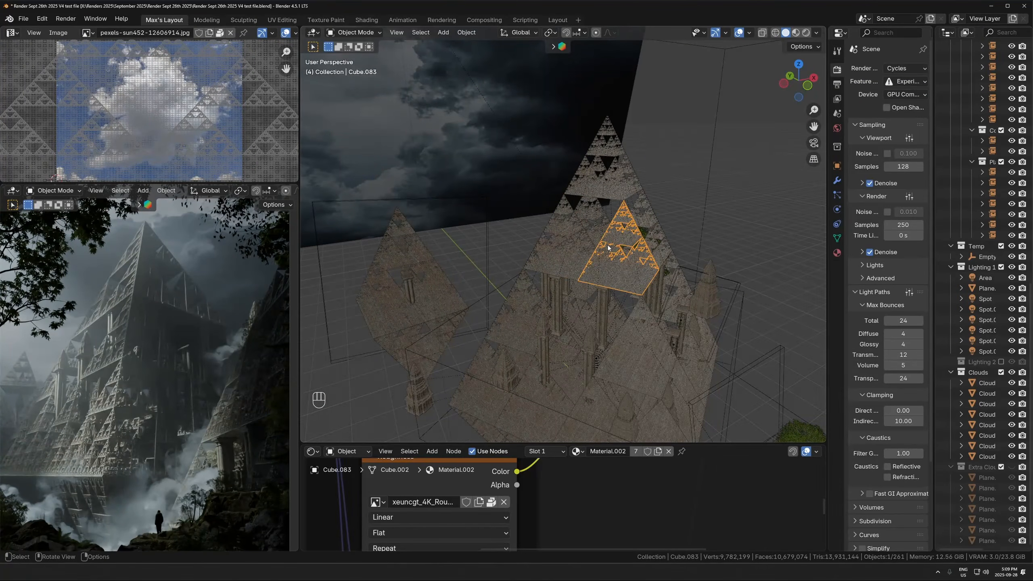
click(565, 248)
click(561, 238)
key(KP_Decimal)
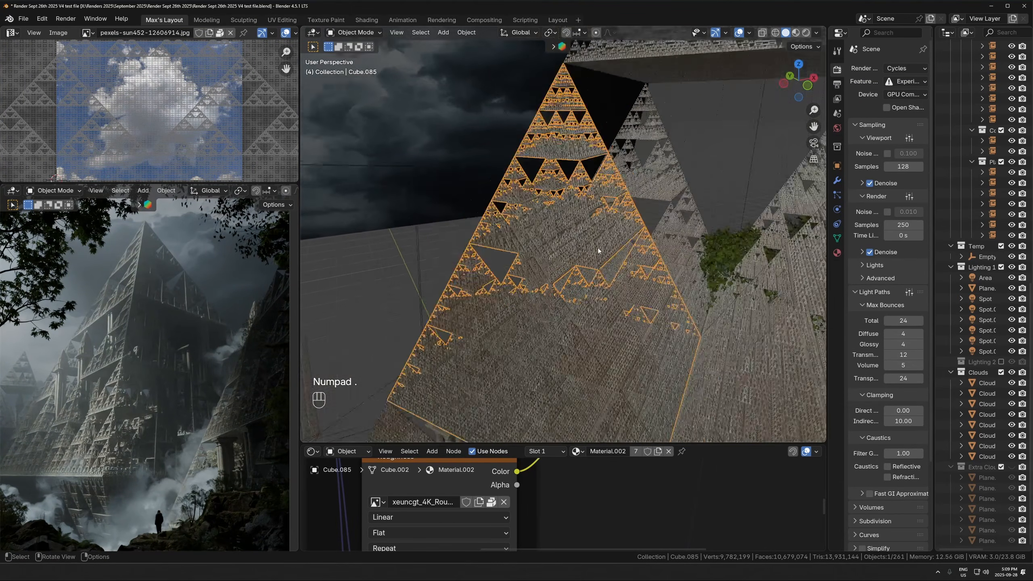
shift+middle_drag(612, 264, 504, 258)
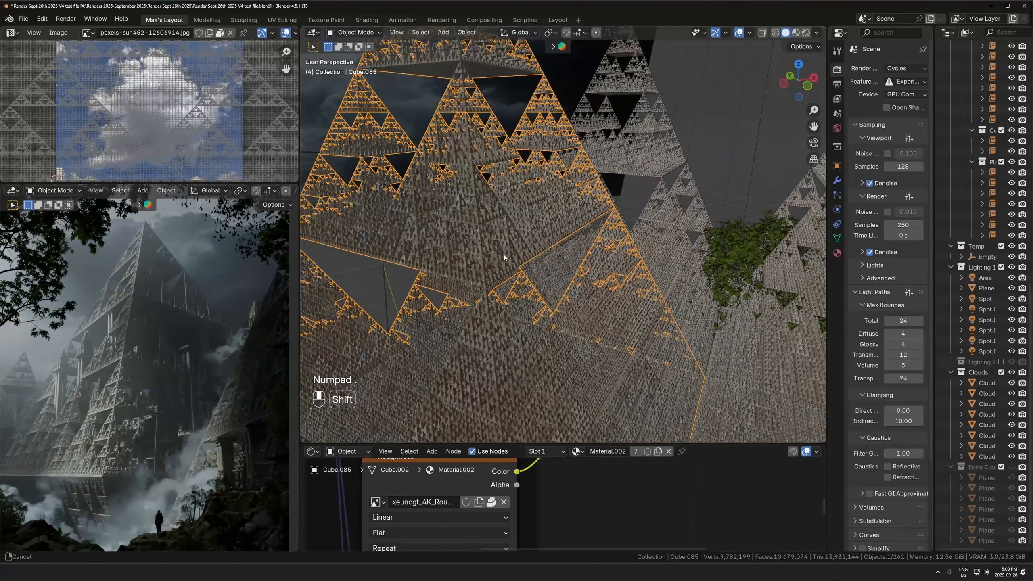
ctrl+middle_drag(587, 377, 600, 244)
ctrl+middle_drag(585, 289, 580, 235)
shift+middle_drag(581, 236, 584, 178)
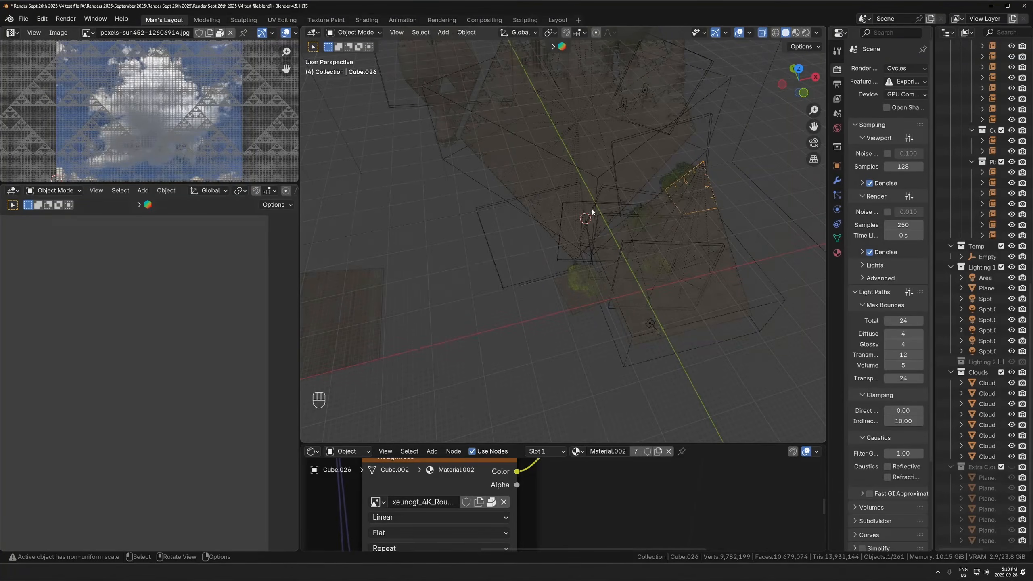
click(592, 211)
- Select a cloud plane, examine the mist around the figure in the rendered view, and hide the Clouds collection
click(959, 414)
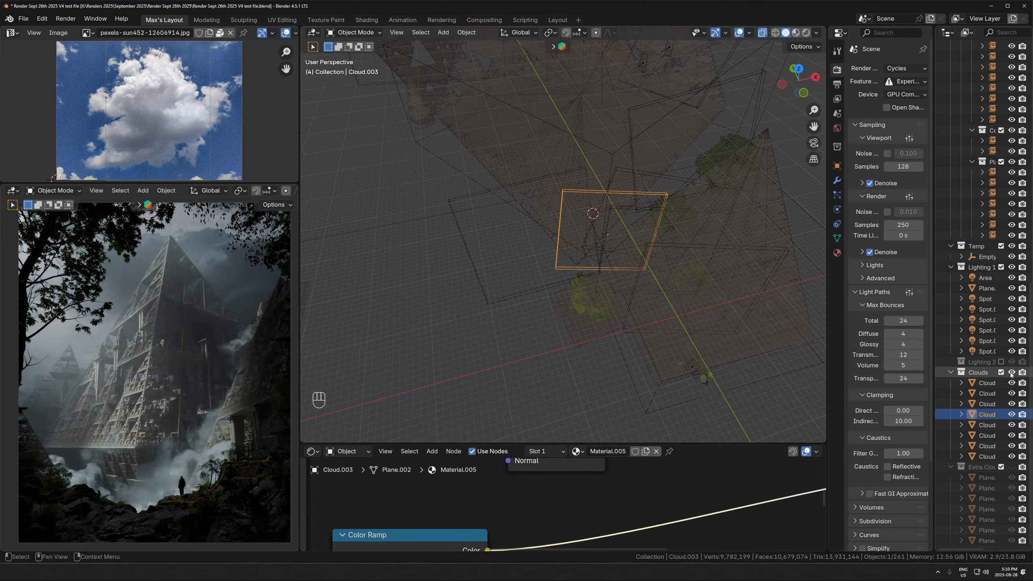
scroll(213, 458, up, 6)
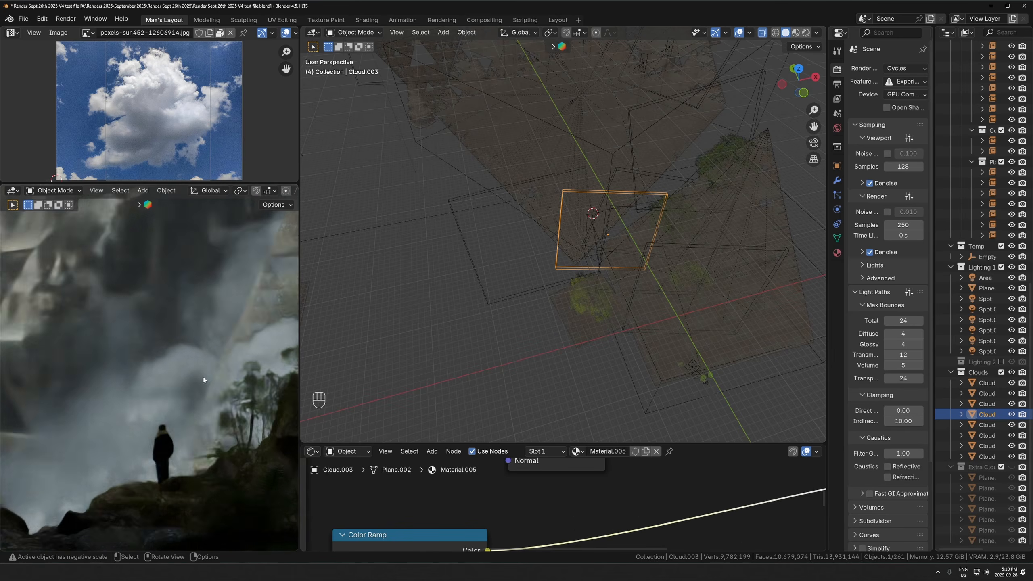
scroll(203, 376, down, 5)
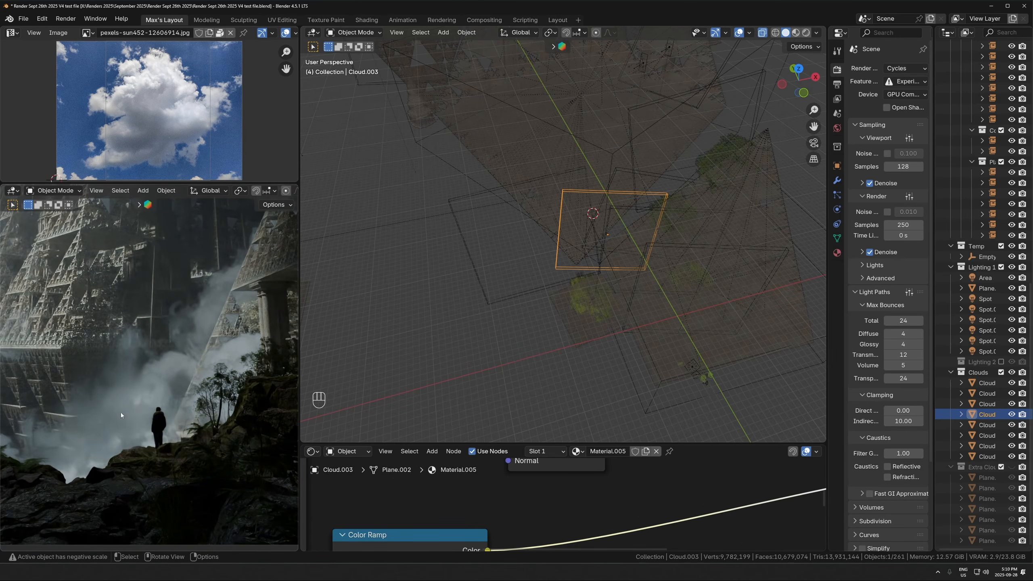
scroll(119, 377, down, 2)
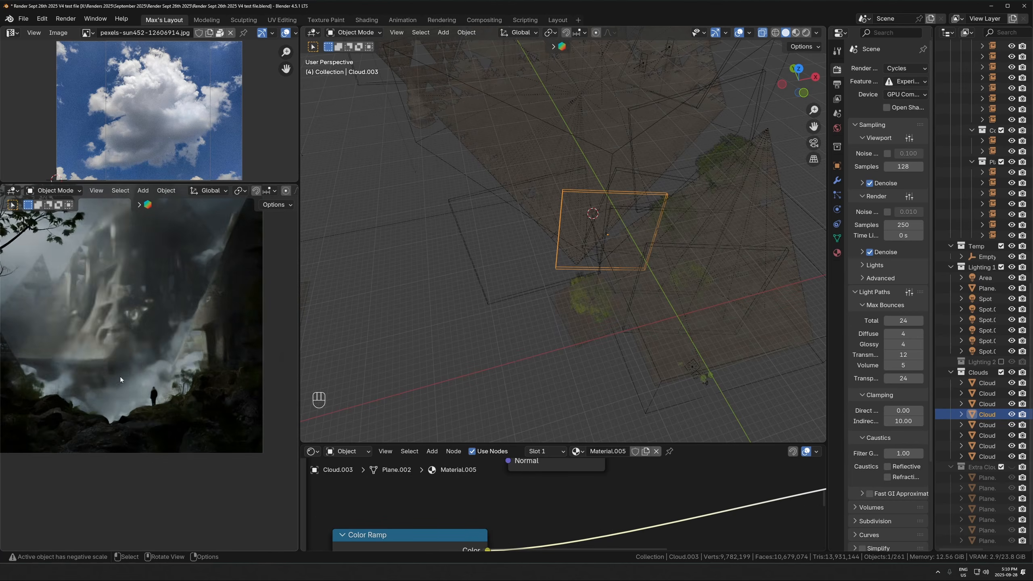
shift+middle_drag(120, 376, 135, 407)
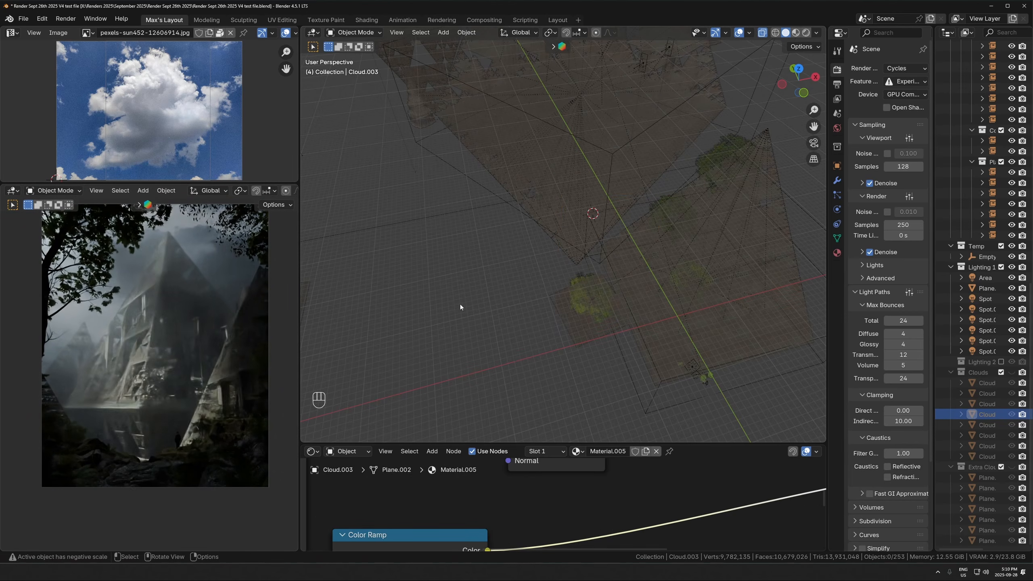
- Turn off X-ray in the viewport, and add a plane mesh near the main pyramid's front corner and enlarge it
shift+middle_drag(606, 285, 574, 248)
key(alt+z)
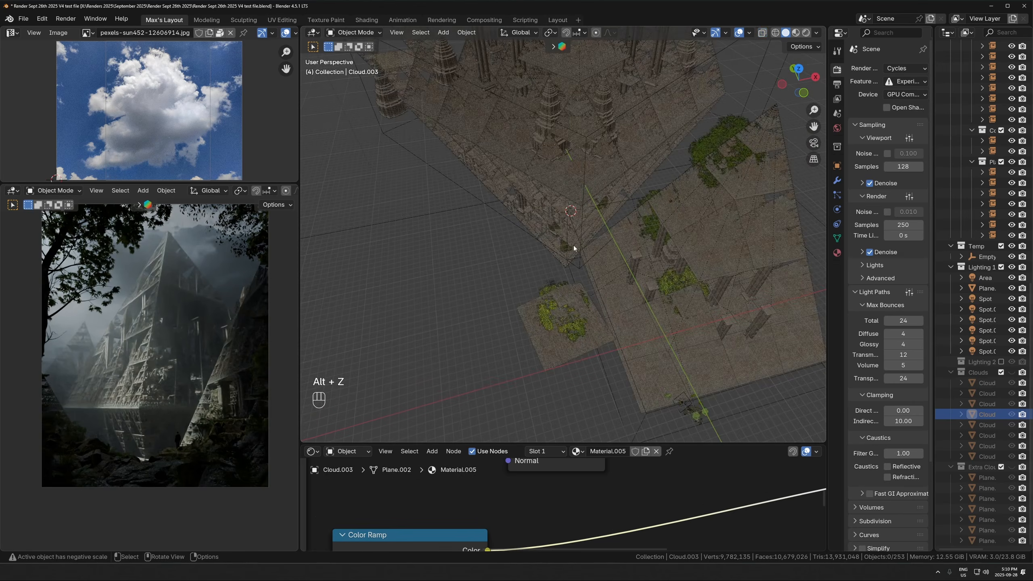
click(817, 32)
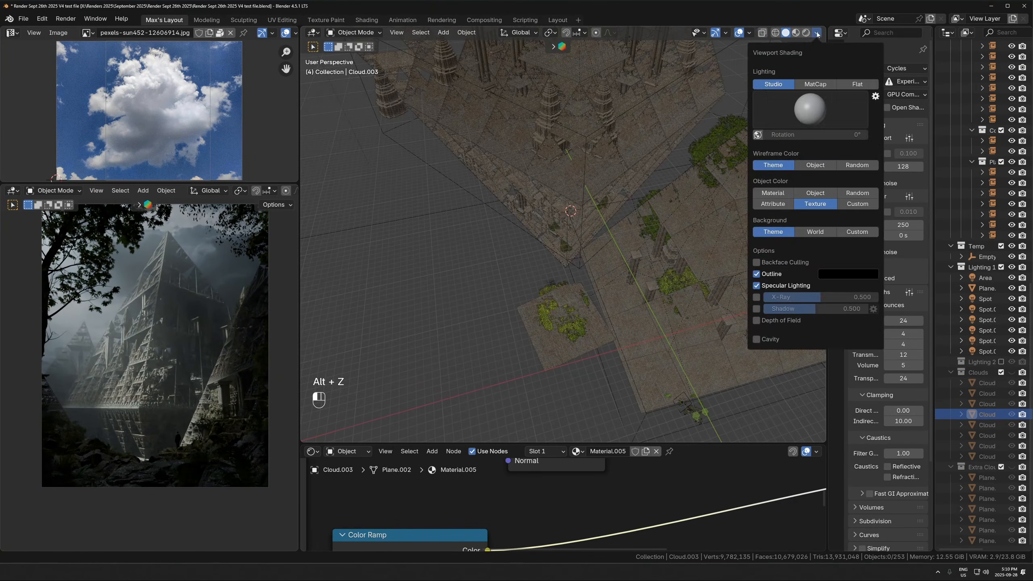
key(shift+a)
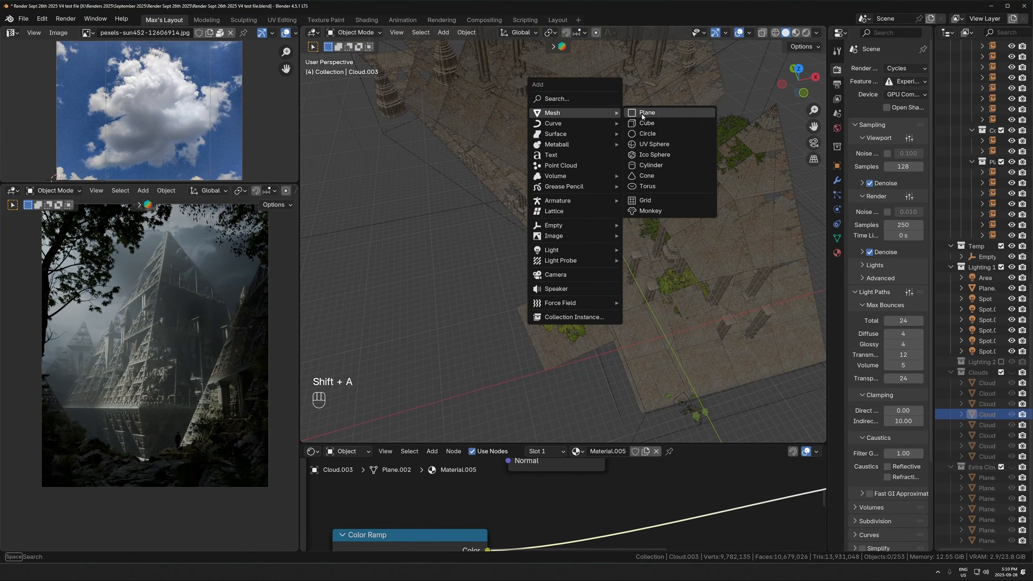
click(651, 113)
click(446, 429)
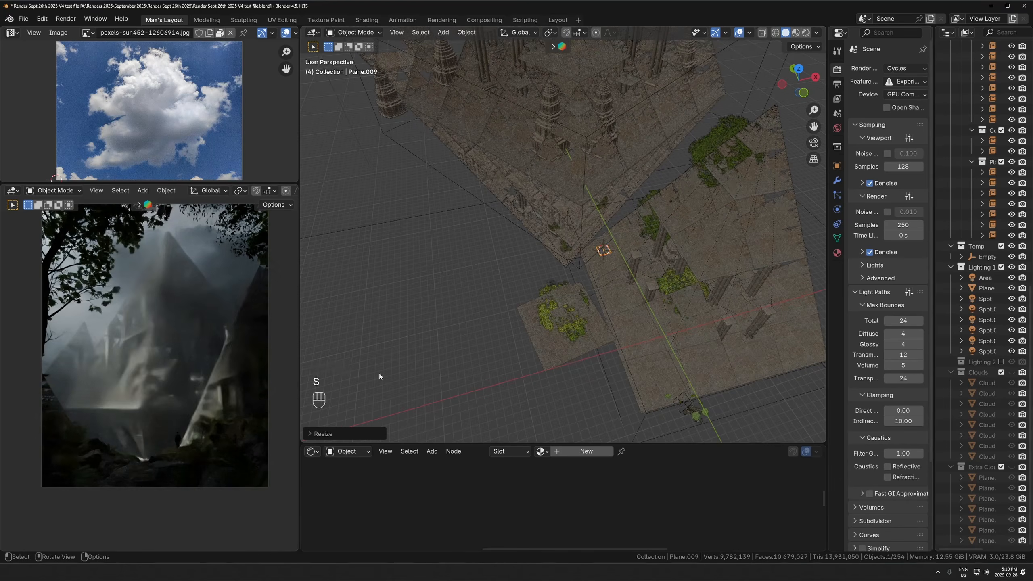
- Rotate the new plane 90° about the global X axis so it stands upright, and enlarge it
key(r)
key(x)
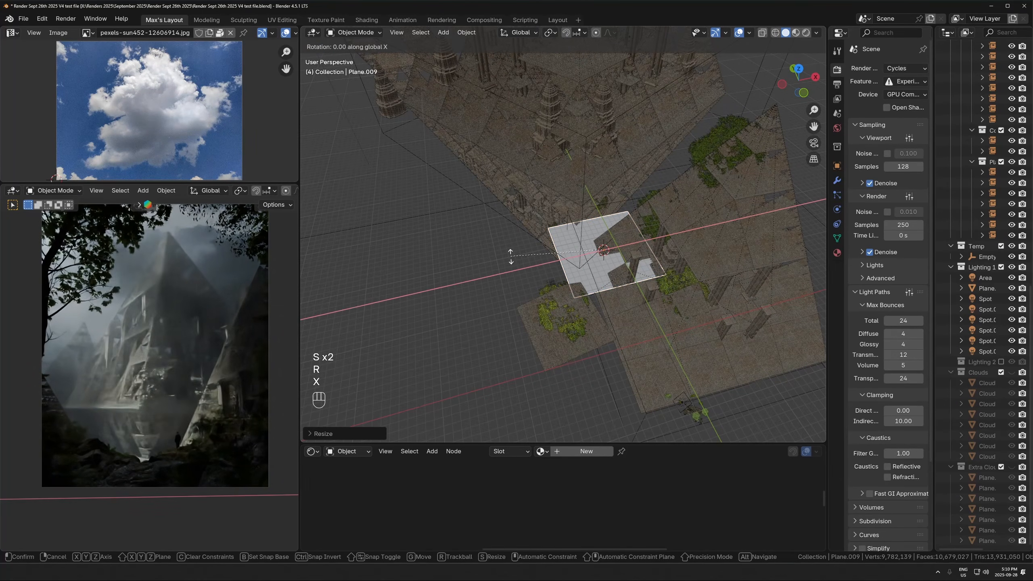
click(558, 239)
key(s)
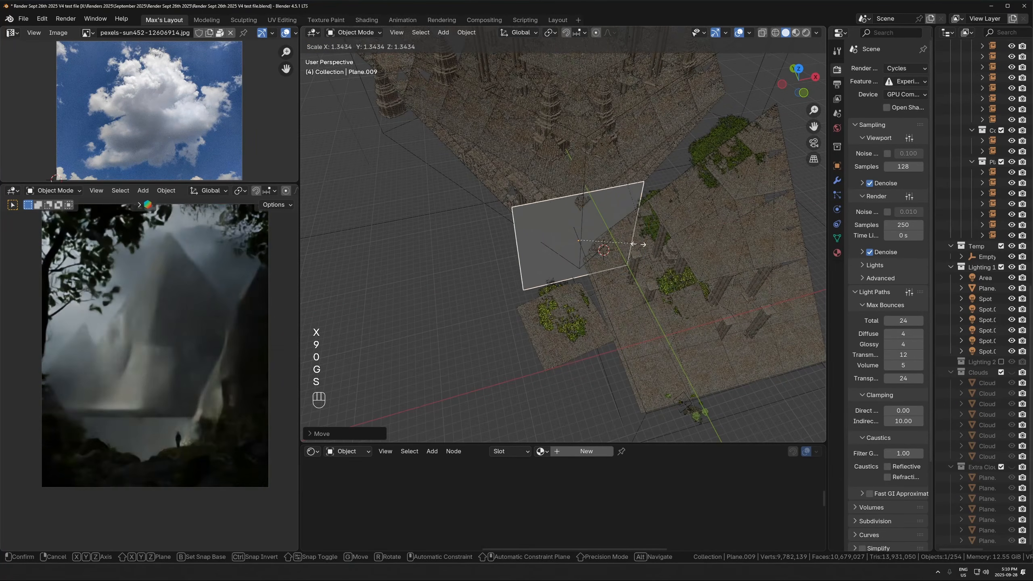
click(655, 247)
- Resize the upright plane and move it horizontally in front of the main pyramid
key(s)
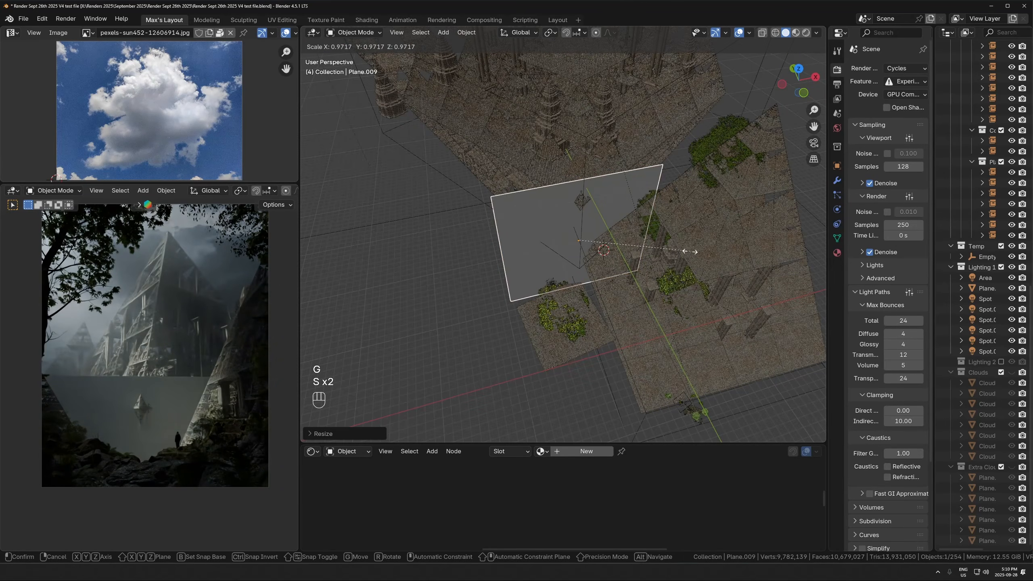
key(g)
key(shift+z)
click(602, 284)
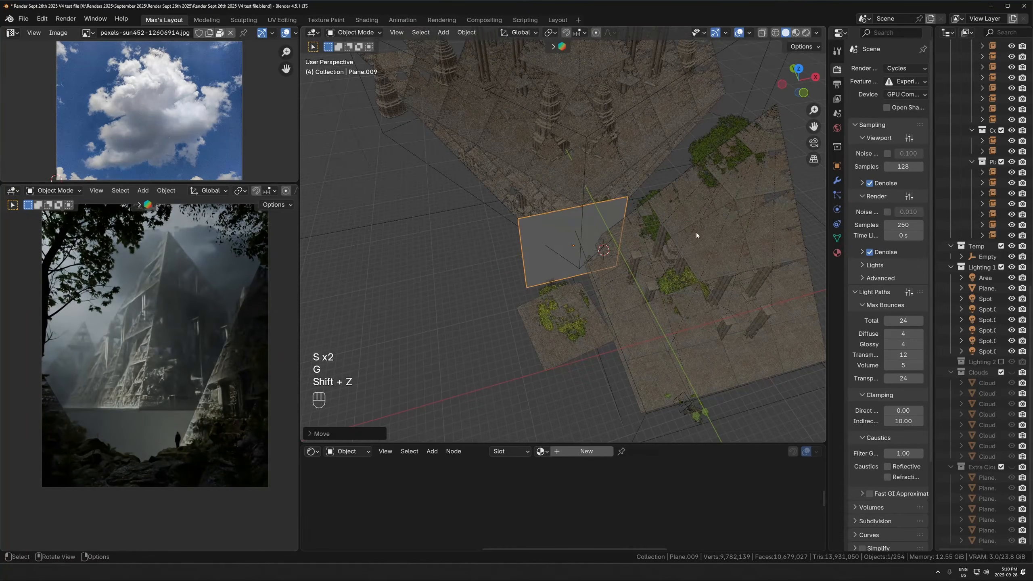
- Select the spot lights high above the scene one after another and examine their placement relative to the pyramids
middle_drag(696, 233, 520, 256)
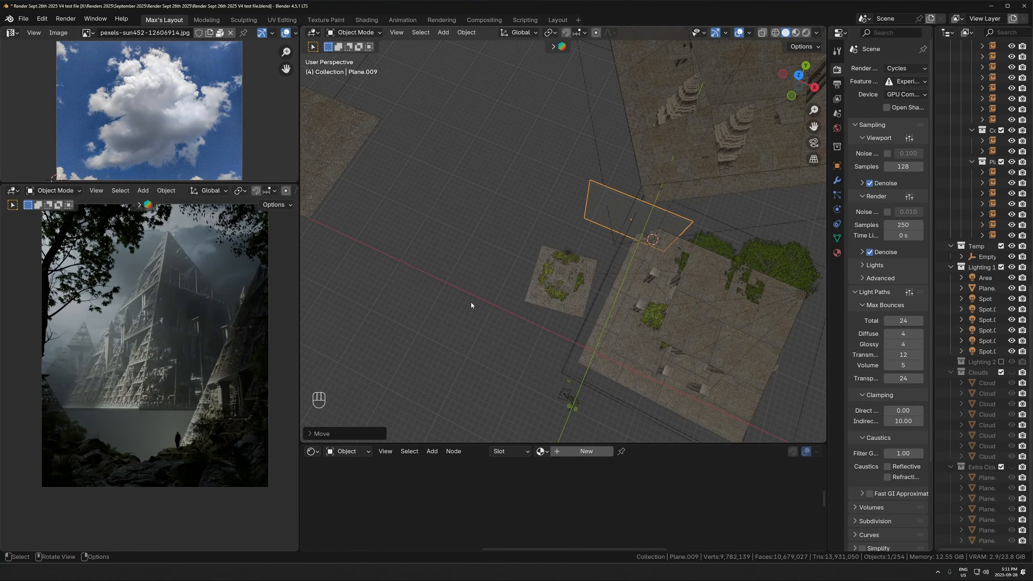
middle_drag(521, 255, 453, 183)
middle_drag(634, 208, 508, 145)
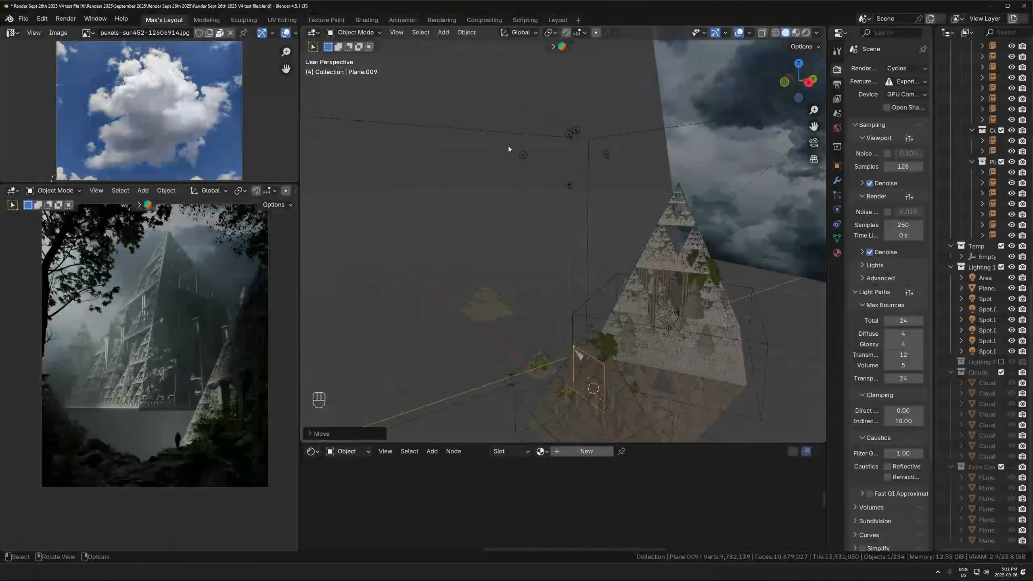
click(524, 156)
click(569, 184)
click(566, 135)
click(575, 131)
middle_drag(553, 171, 588, 175)
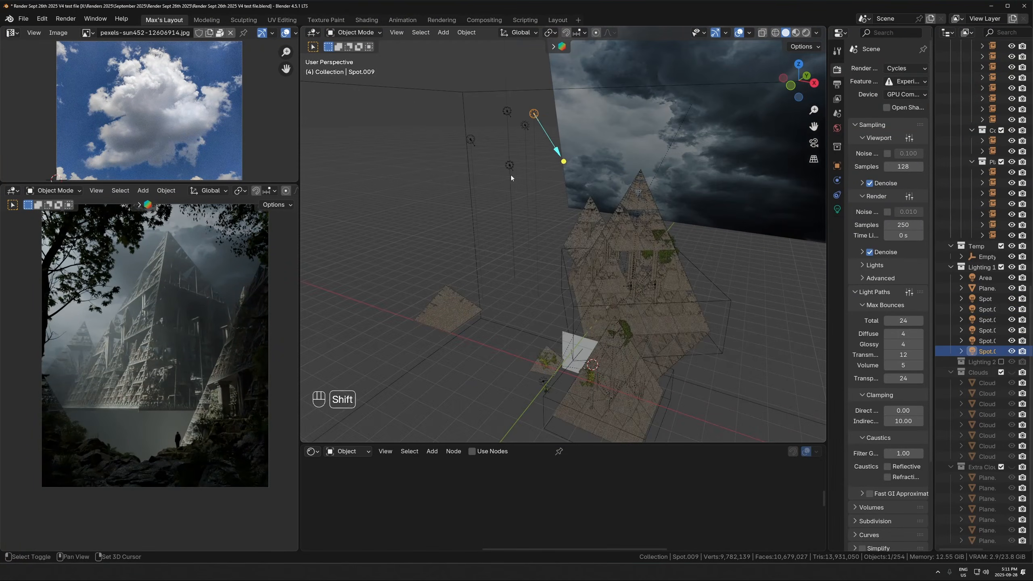
shift+click(509, 165)
shift+click(473, 136)
middle_drag(517, 196, 572, 278)
scroll(588, 325, up, 1)
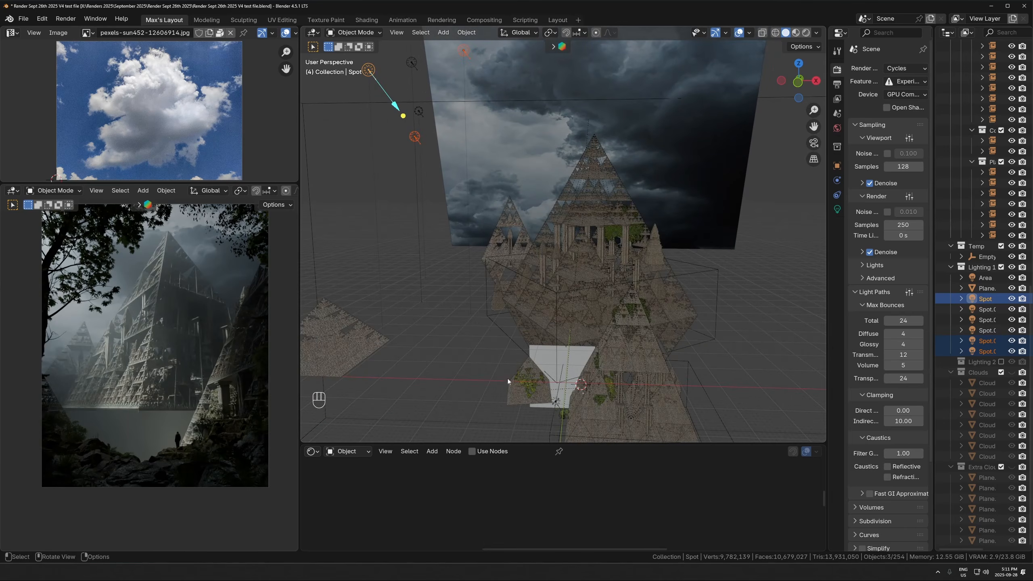
- Select the upright plane again, frame it, and rotate it slightly about the global Z axis
click(530, 358)
key(KP_Decimal)
key(r)
key(z)
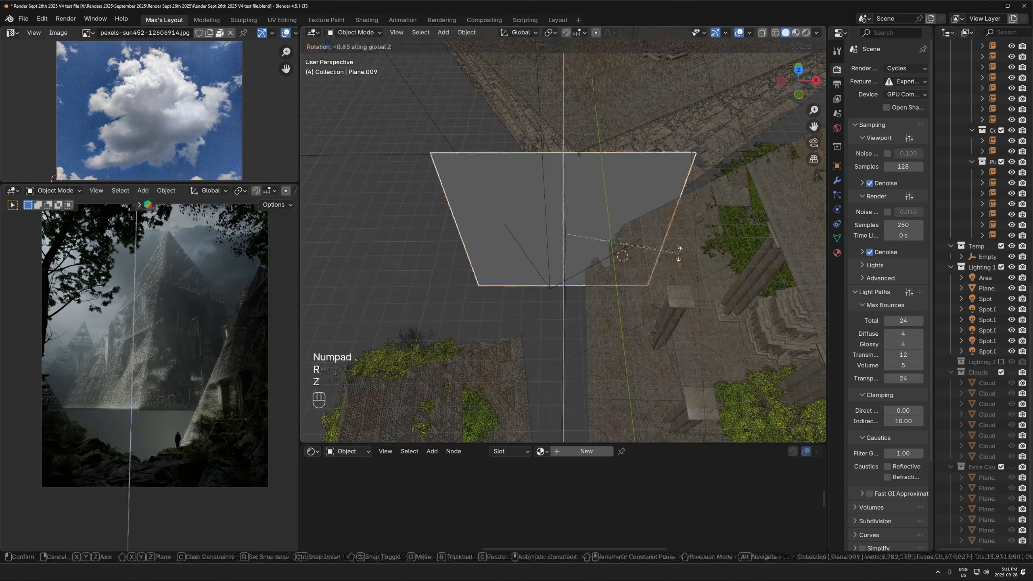
click(620, 261)
middle_drag(620, 261, 597, 295)
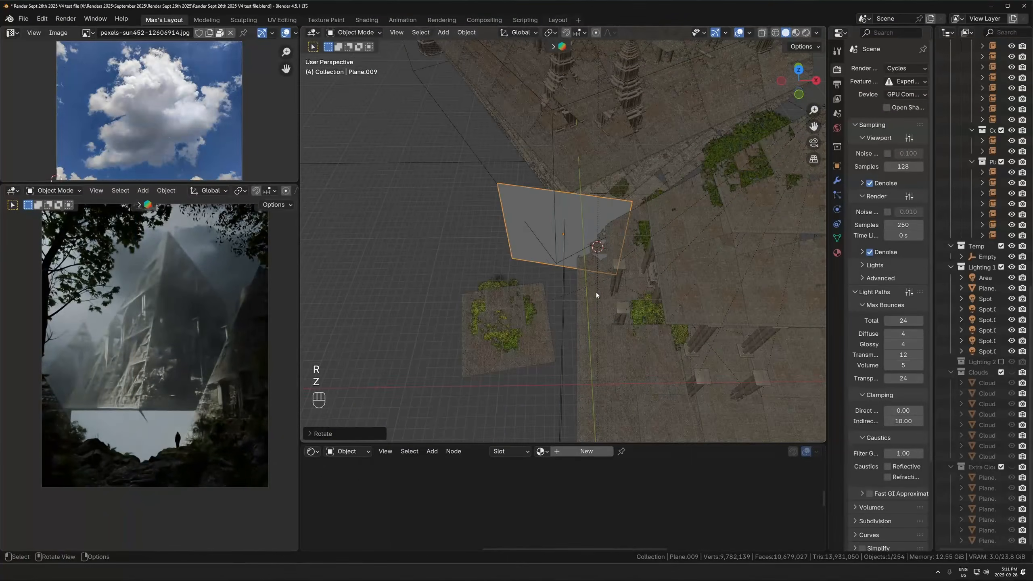
- Raise the plane along Z and shift it horizontally so it stands behind the figure in the camera view
key(Escape)
key(g)
key(shift+z)
key(g)
key(z)
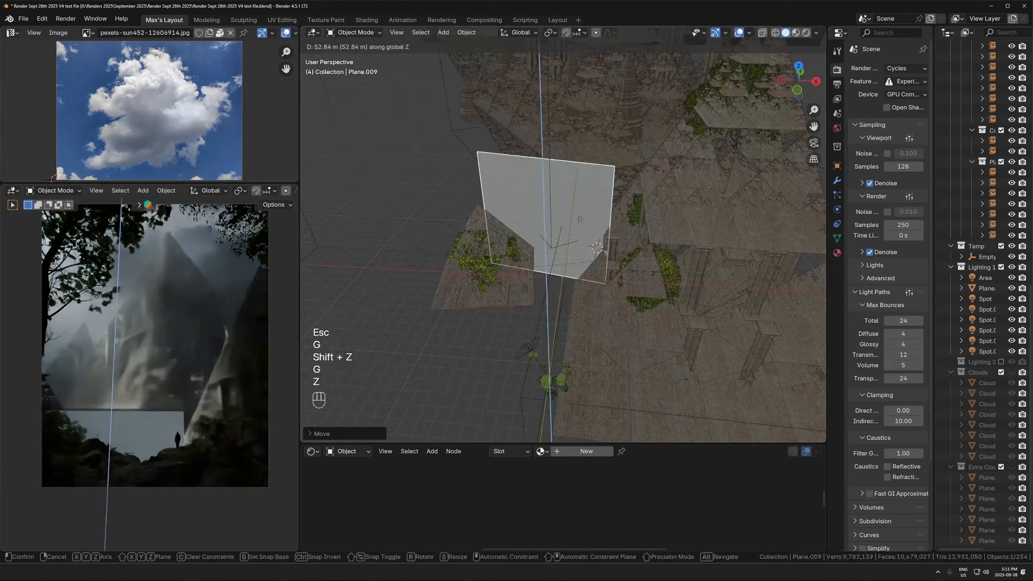
key(g)
key(shift+z)
click(489, 249)
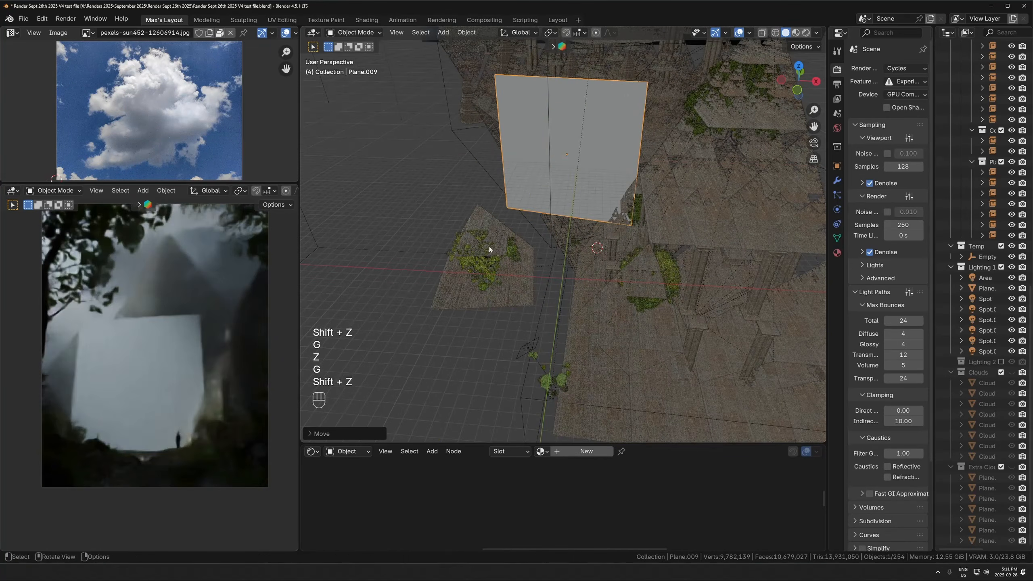
- Rotate the raised plane slightly about the Z axis to fine-tune its facing
key(r)
key(z)
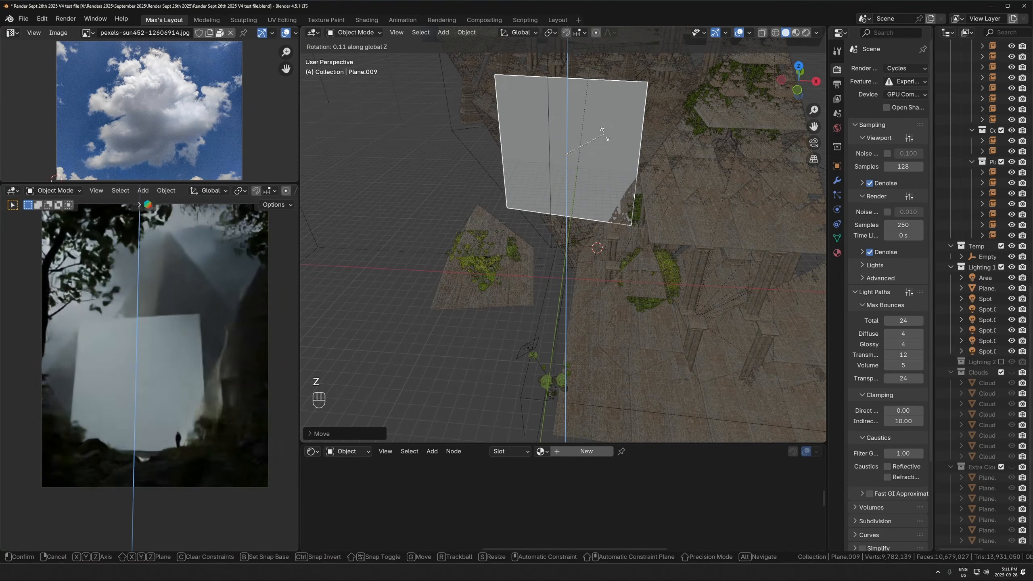
click(605, 134)
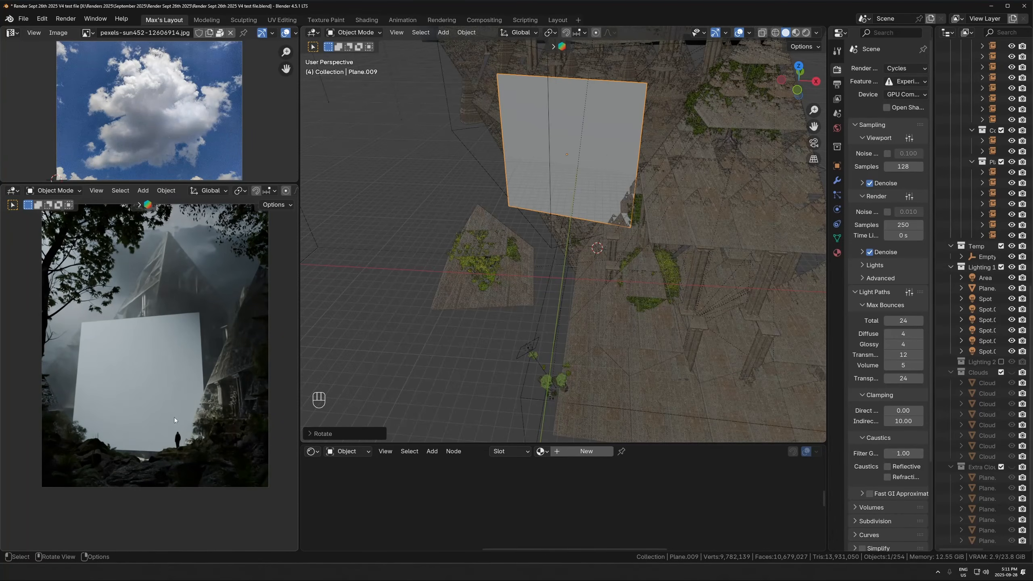
- Create a new material for the plane and enlarge the shader editor to show its Principled BSDF node
click(586, 451)
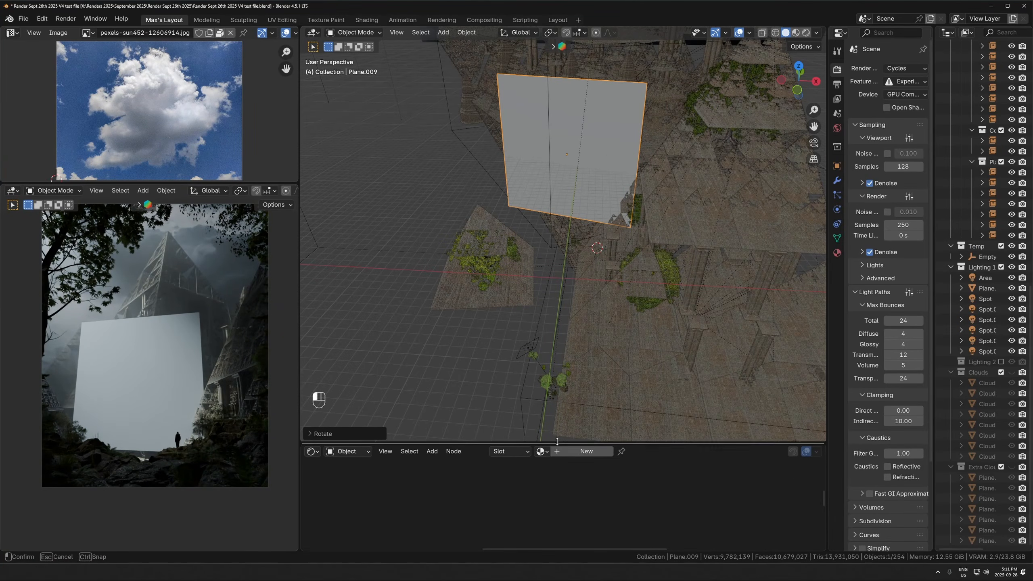
drag(468, 444, 468, 337)
middle_drag(459, 405, 564, 422)
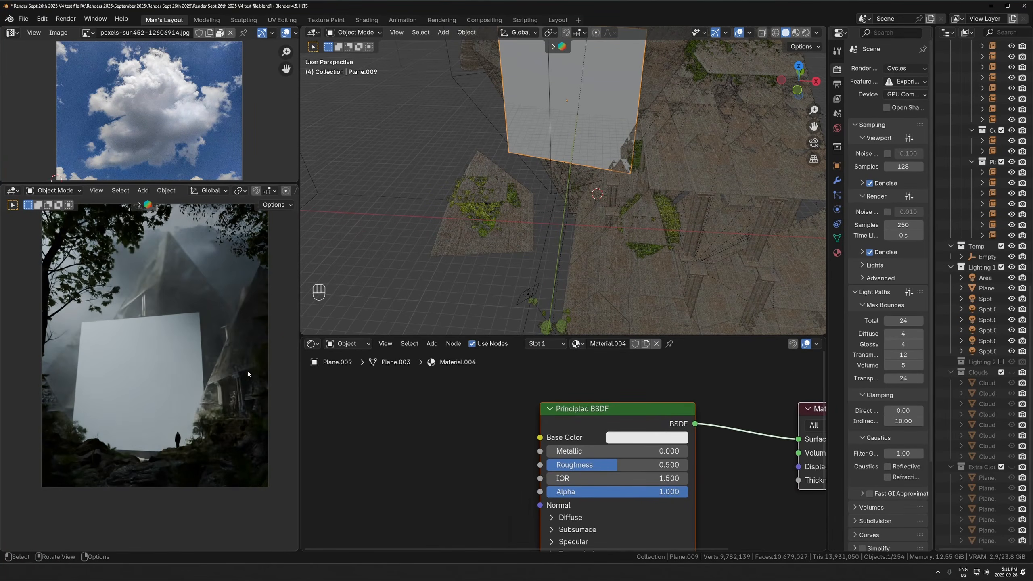
- Enlarge the image editor and examine the large central cloud and the blue sky around it in the photo
middle_drag(202, 139, 213, 143)
scroll(191, 152, up, 3)
scroll(191, 152, down, 3)
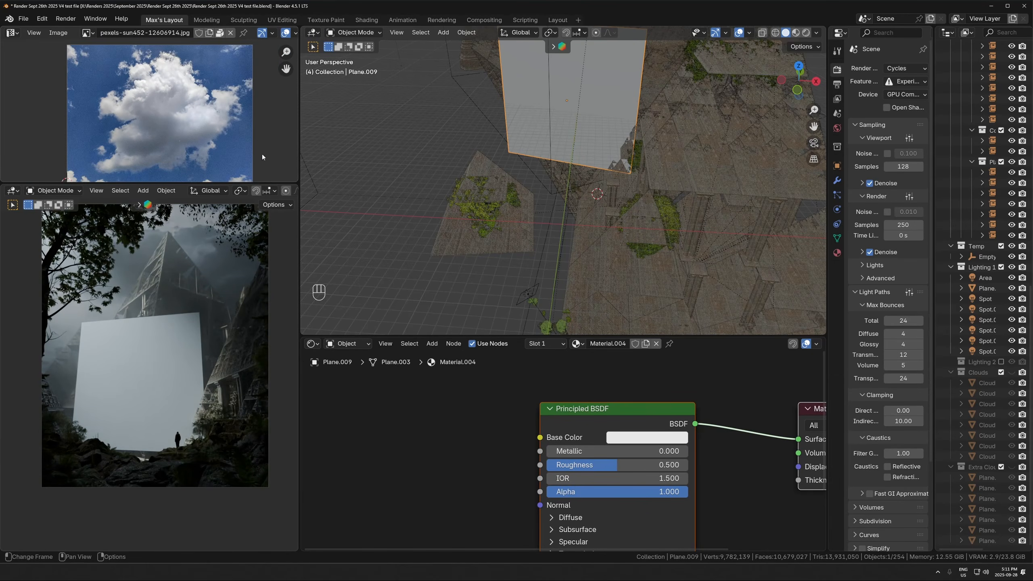
drag(251, 181, 251, 256)
scroll(166, 145, up, 2)
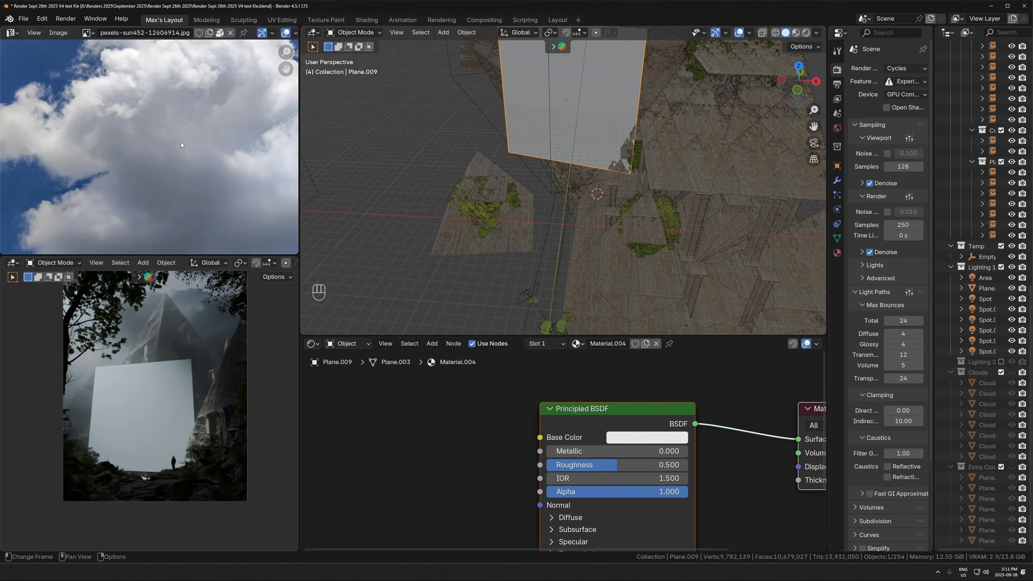
scroll(165, 144, down, 1)
scroll(267, 175, down, 3)
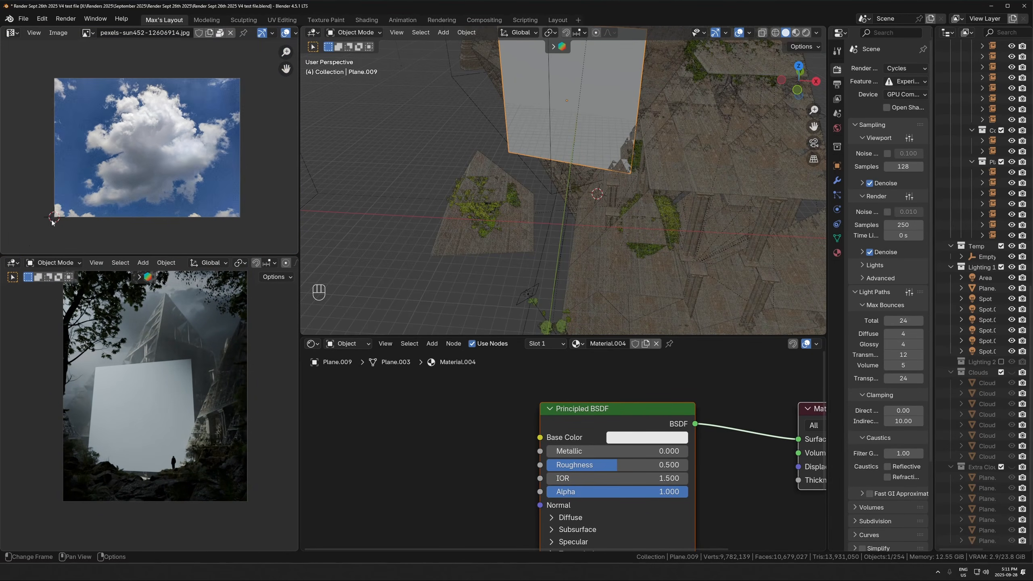
scroll(116, 158, up, 2)
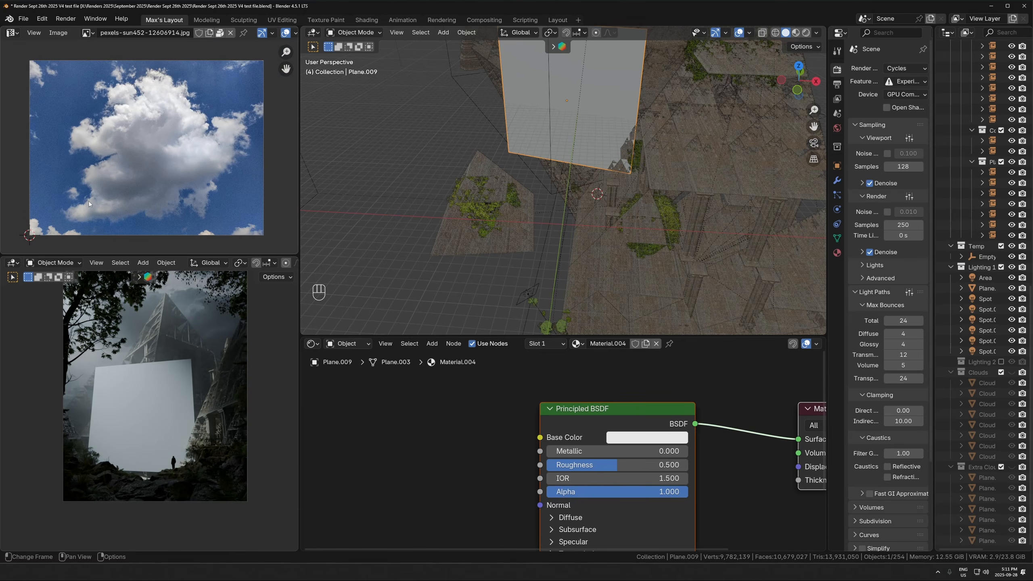
scroll(120, 200, up, 3)
scroll(168, 176, up, 2)
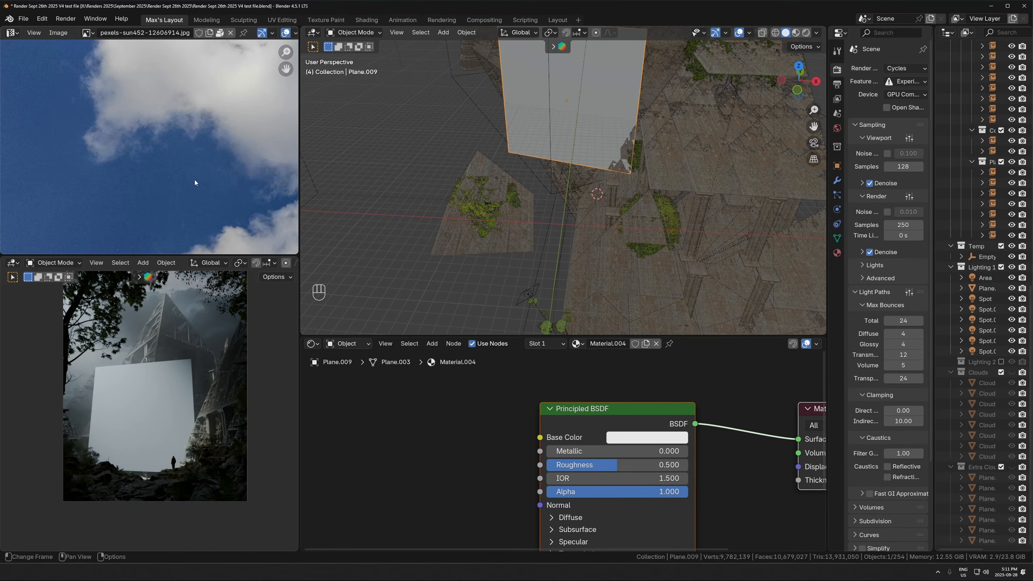
scroll(194, 182, down, 3)
scroll(235, 200, down, 2)
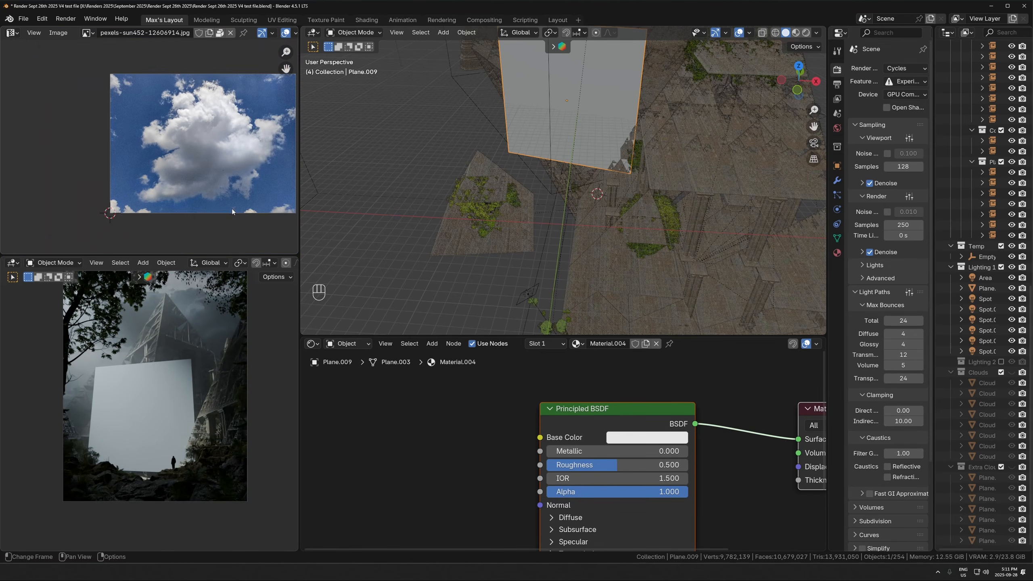
- Examine the small clouds along the cloud photo's edges and corners
scroll(223, 159, up, 3)
middle_drag(228, 159, 187, 157)
scroll(187, 156, down, 2)
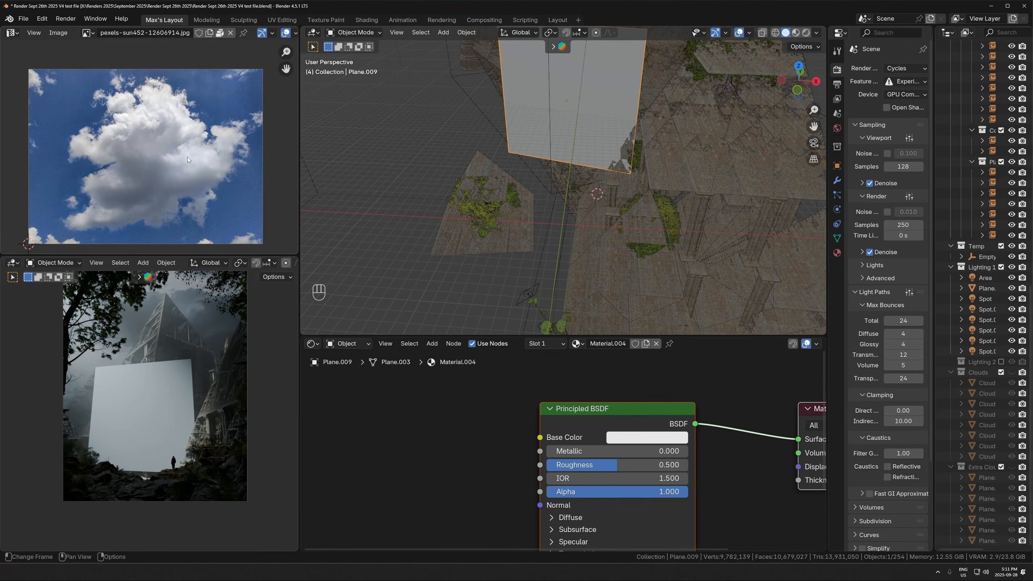
scroll(171, 140, up, 2)
middle_drag(252, 150, 171, 192)
scroll(179, 184, up, 4)
middle_drag(240, 97, 160, 157)
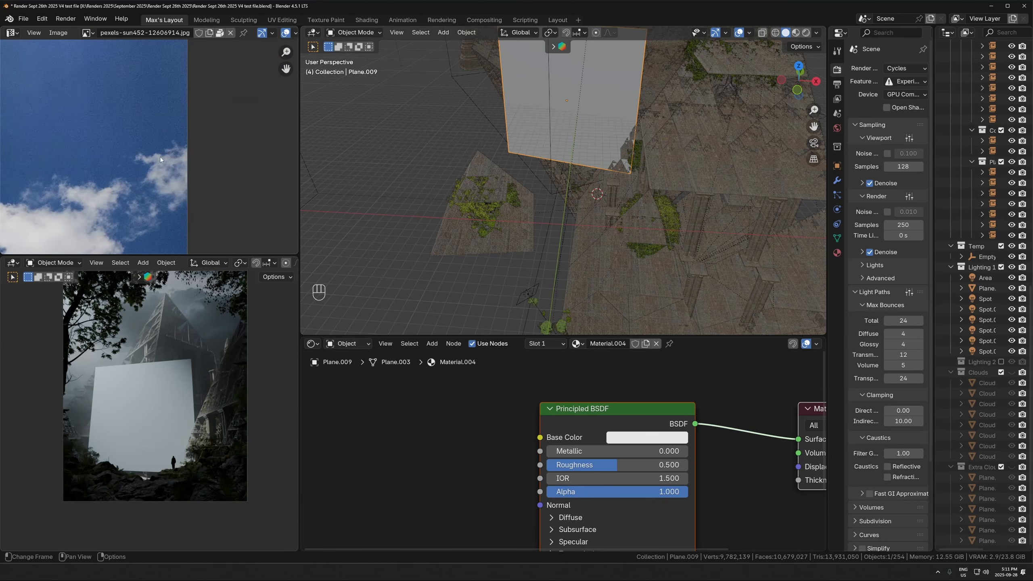
scroll(129, 176, down, 1)
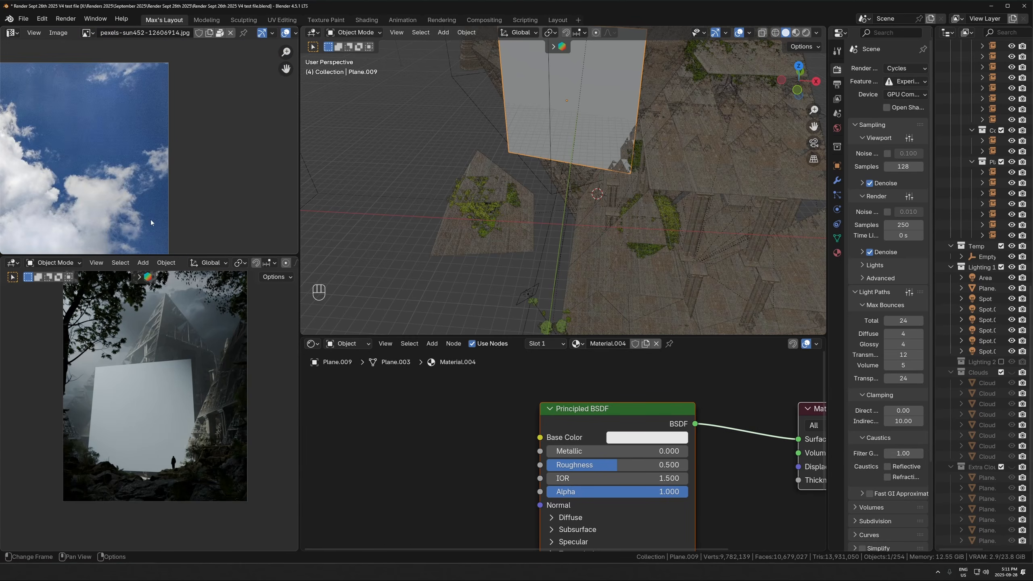
scroll(128, 183, up, 1)
scroll(124, 243, up, 2)
middle_drag(125, 244, 192, 199)
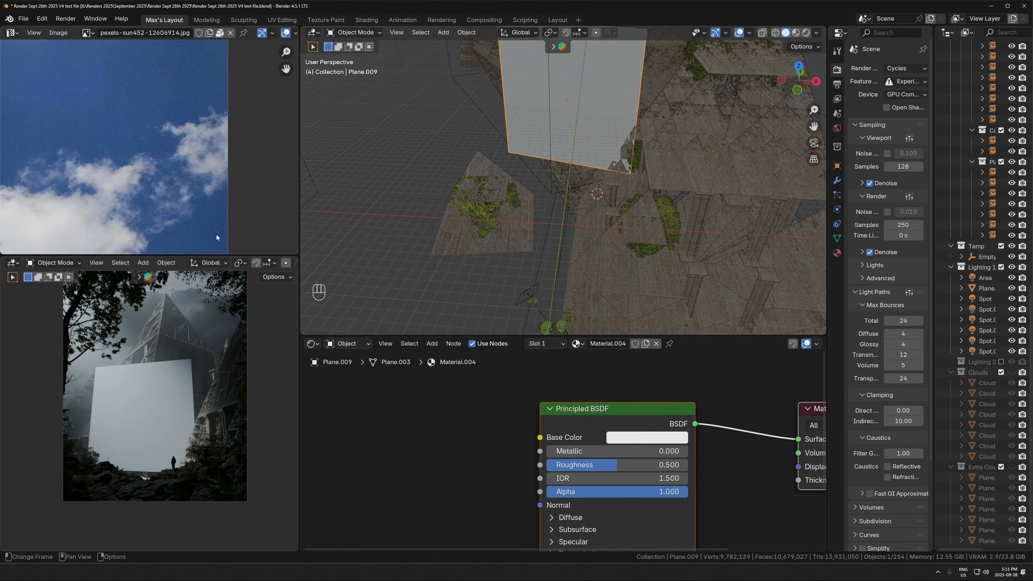
middle_drag(33, 135, 85, 182)
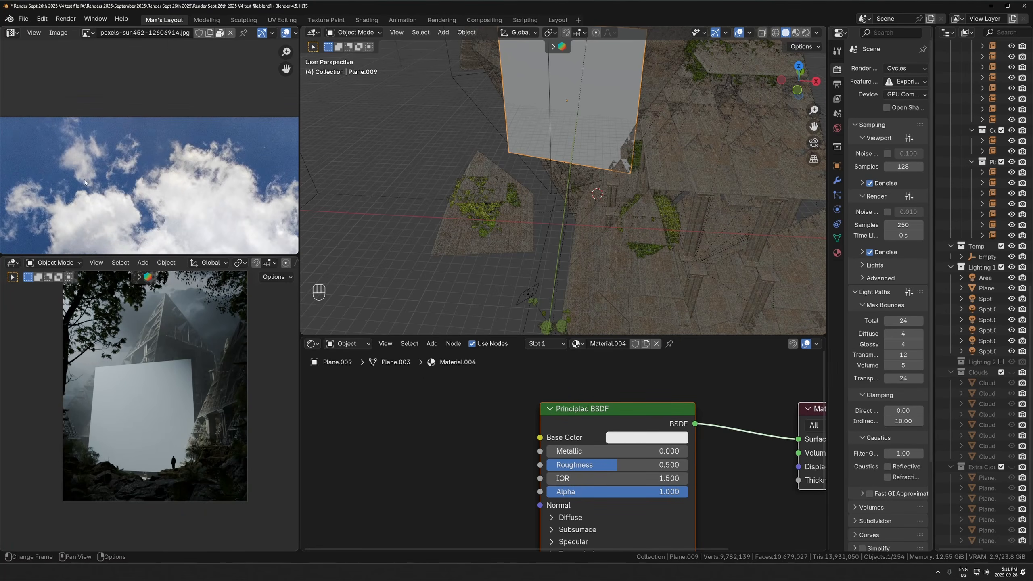
middle_drag(148, 200, 216, 181)
middle_drag(173, 243, 174, 117)
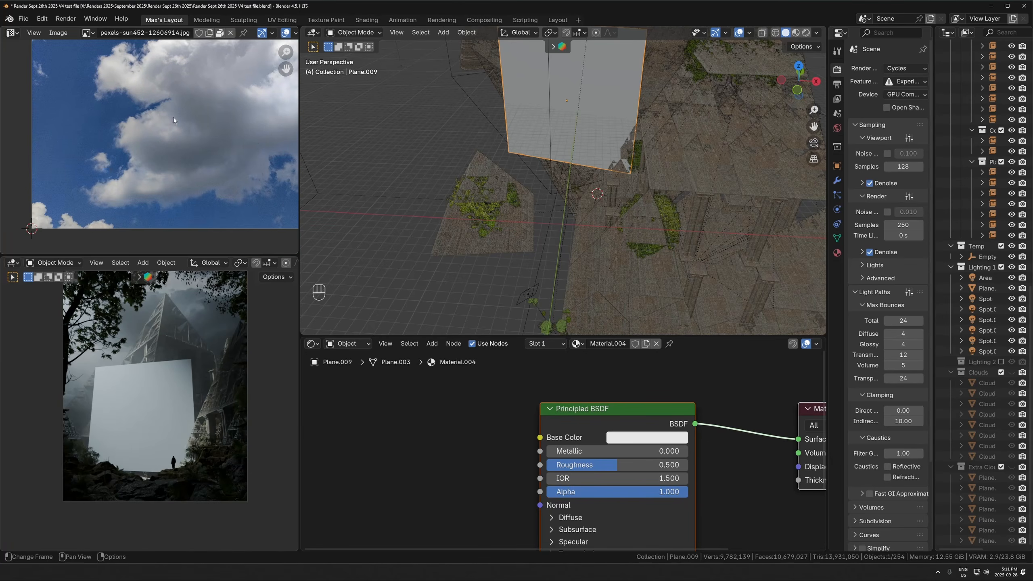
scroll(97, 154, up, 1)
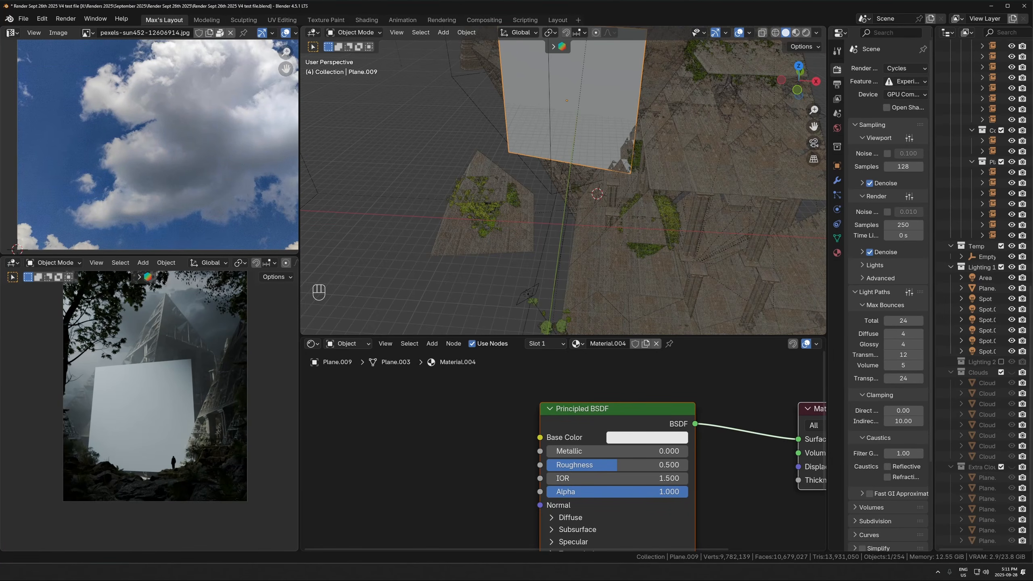
- Switch to the browser and look through the cloud photos on the Pexels page
key(alt+Tab)
scroll(380, 205, up, 20)
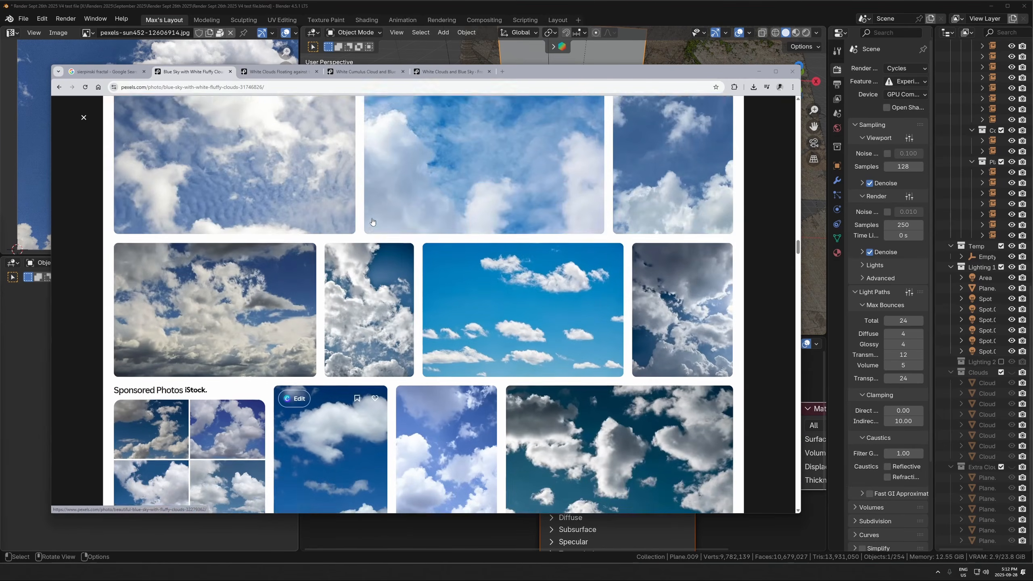
scroll(372, 197, up, 20)
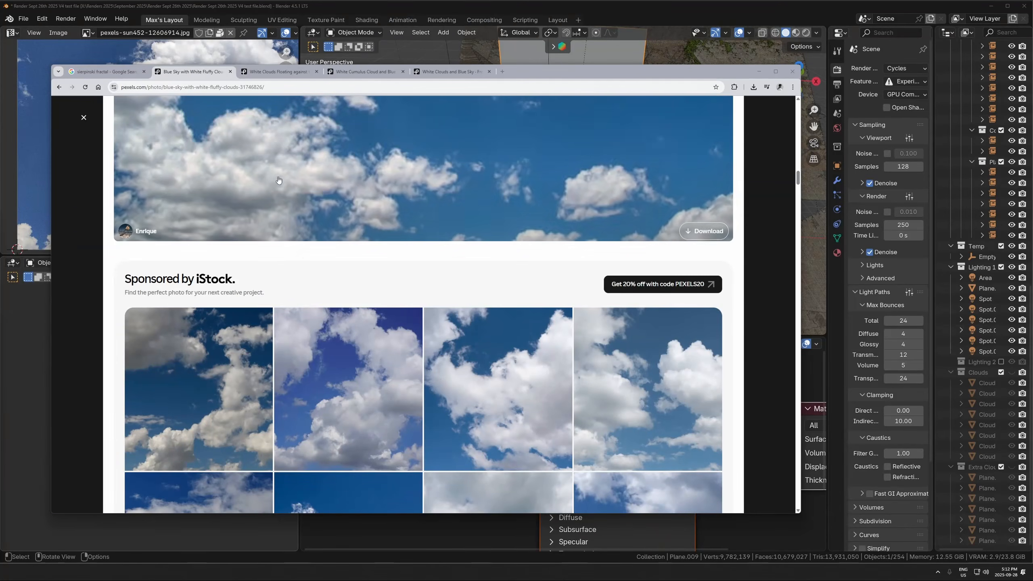
scroll(382, 238, up, 10)
scroll(382, 211, up, 10)
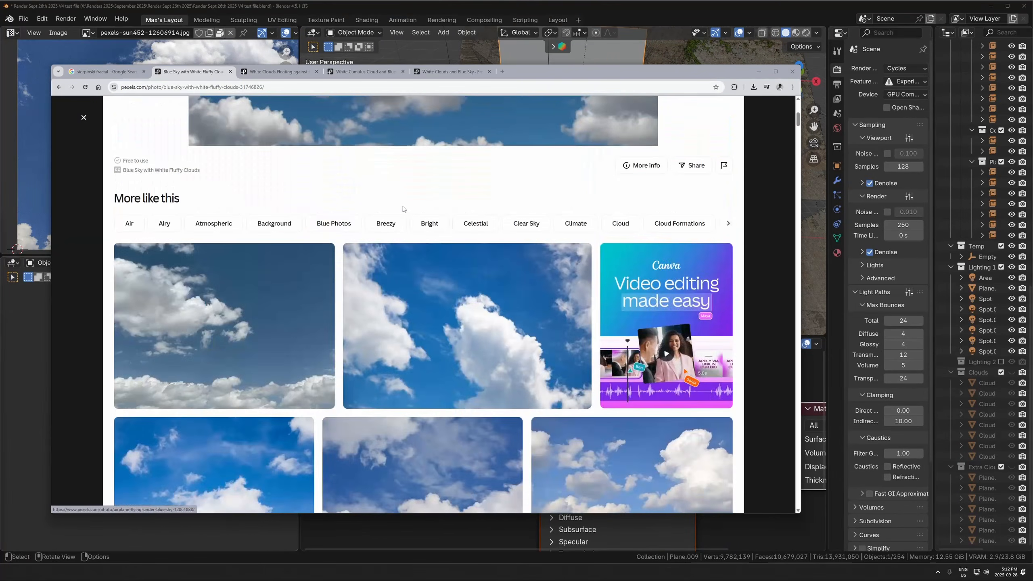
scroll(540, 269, down, 10)
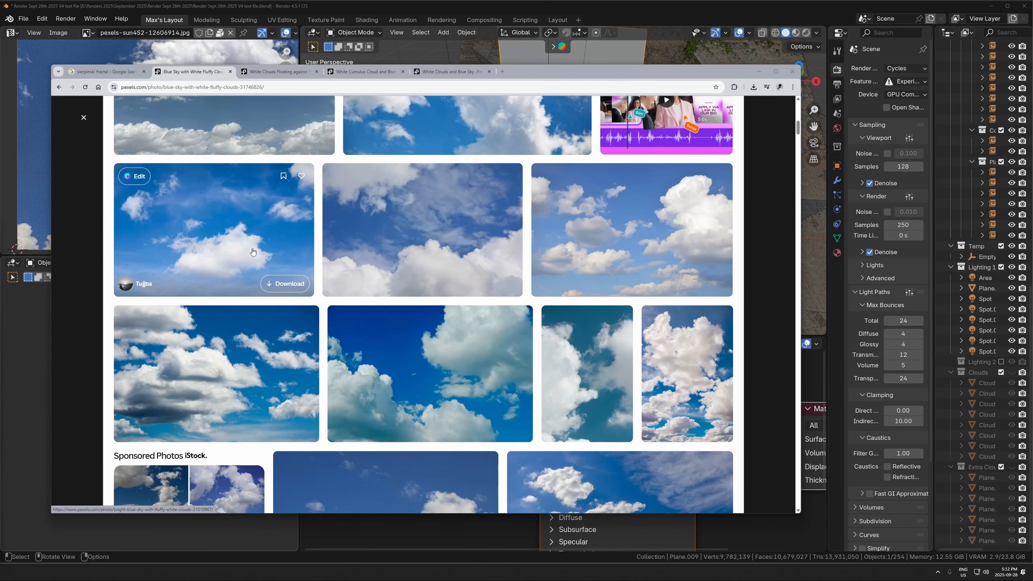
- Open a bright blue sky photo, and view the White Clouds Floating and White Cumulus Cloud photo pages
click(216, 230)
click(301, 74)
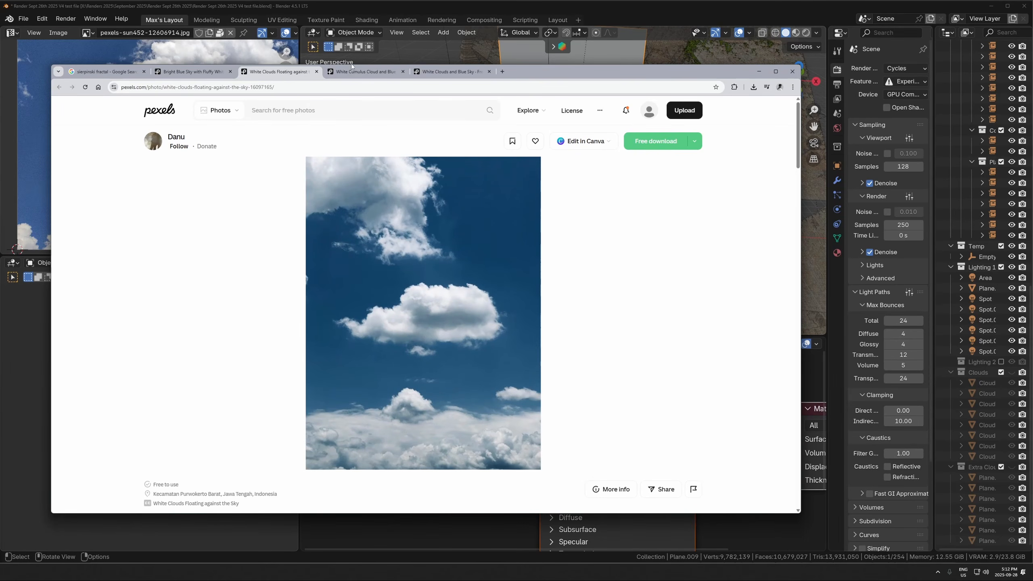
click(366, 71)
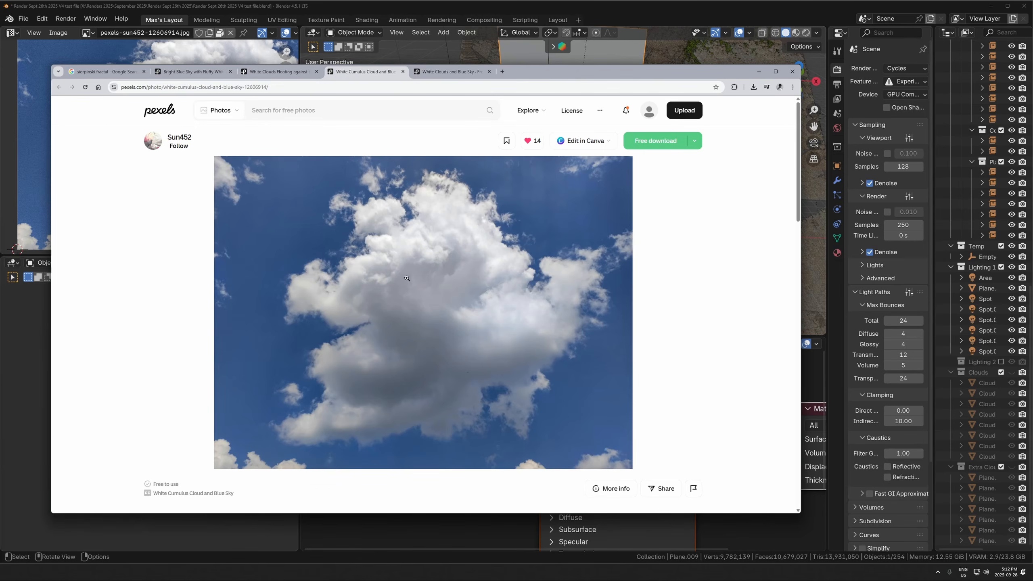
- Examine the White Cumulus Cloud photo enlarged in several areas, and return to Blender
click(448, 292)
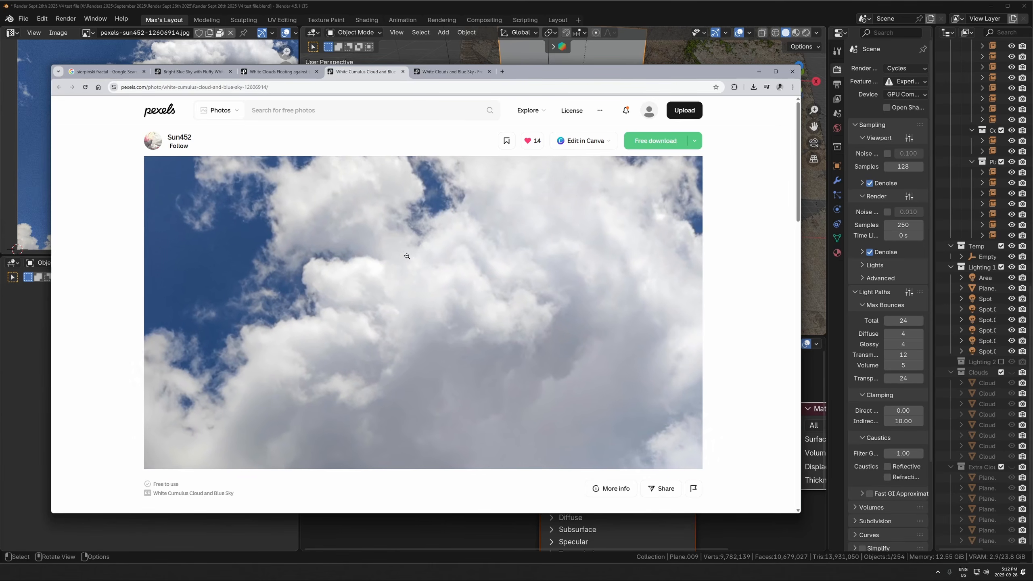
click(477, 309)
click(538, 238)
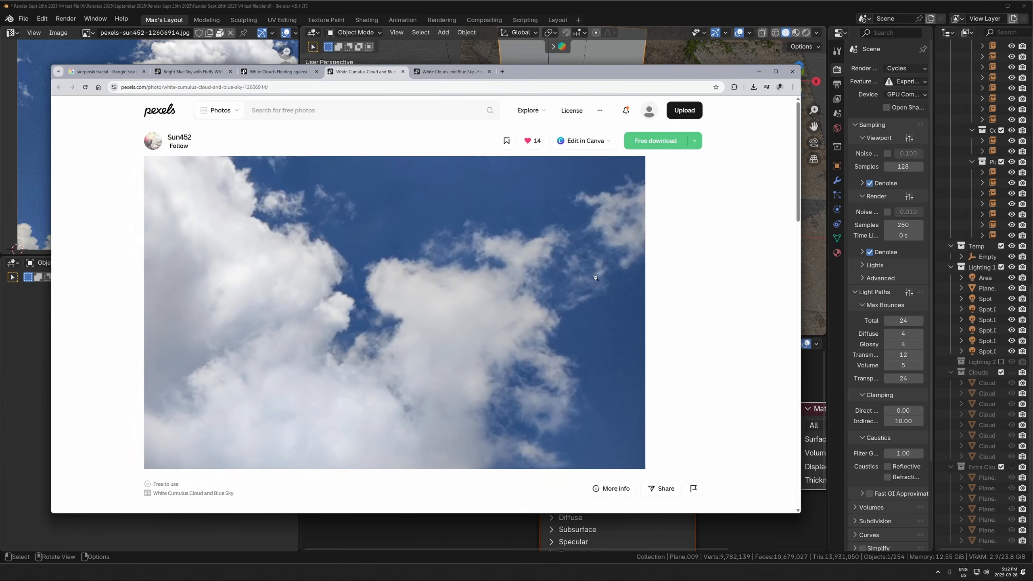
click(585, 351)
click(757, 72)
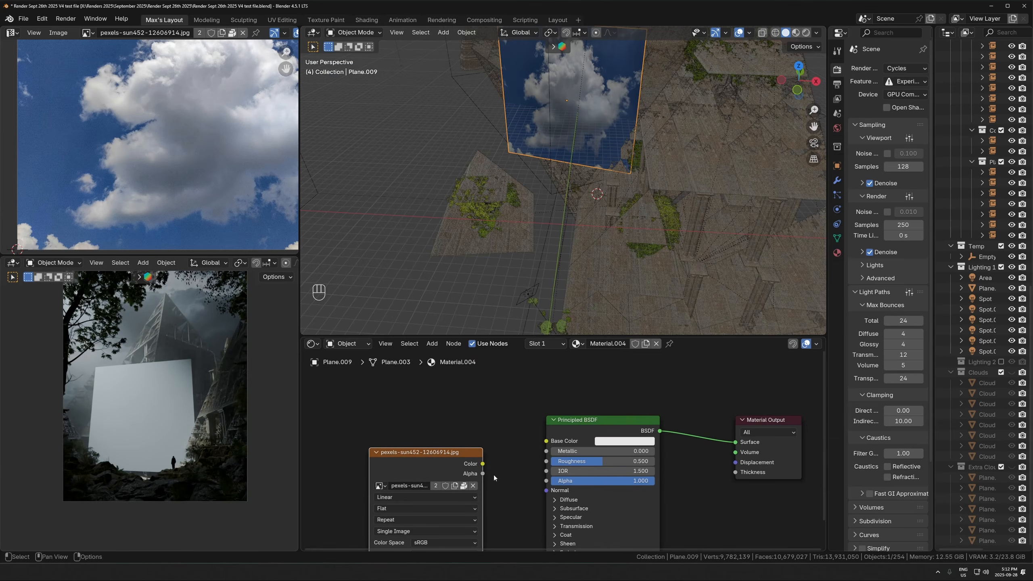
- Move the cloud image texture node away from the shader and delete the Principled BSDF from the plane's material
middle_drag(443, 471, 431, 449)
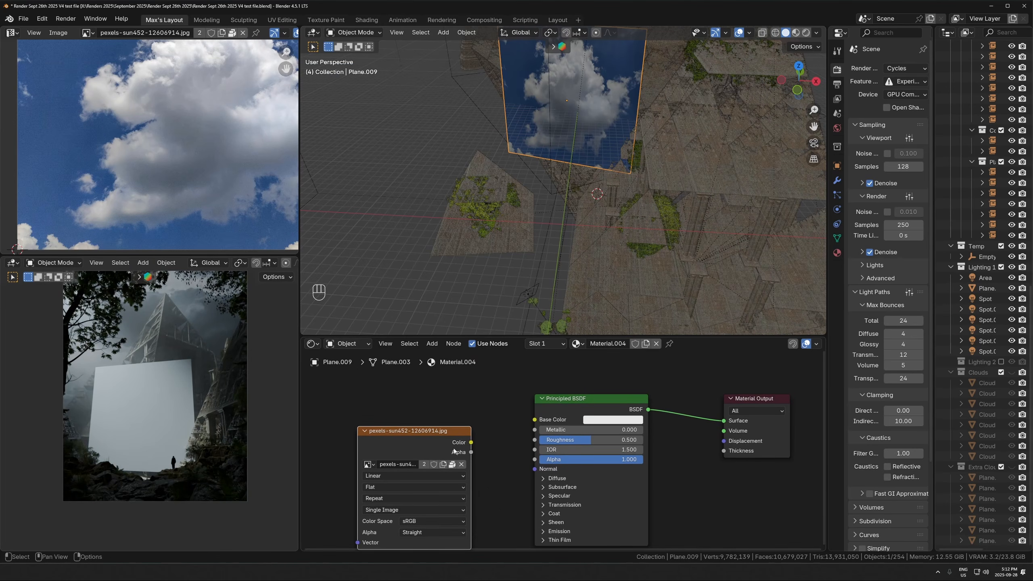
drag(453, 449, 395, 455)
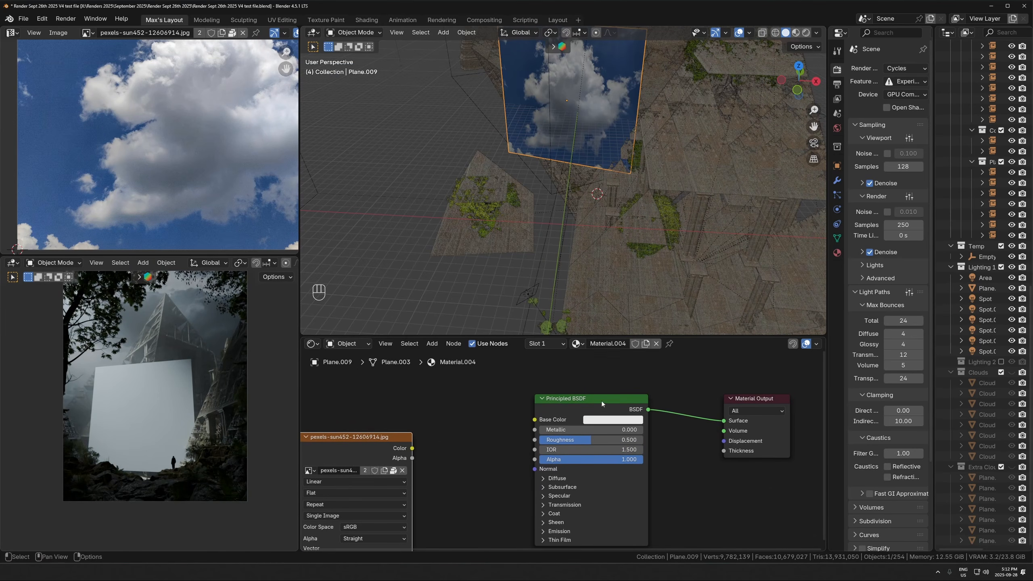
middle_drag(493, 453, 461, 454)
scroll(513, 430, down, 2)
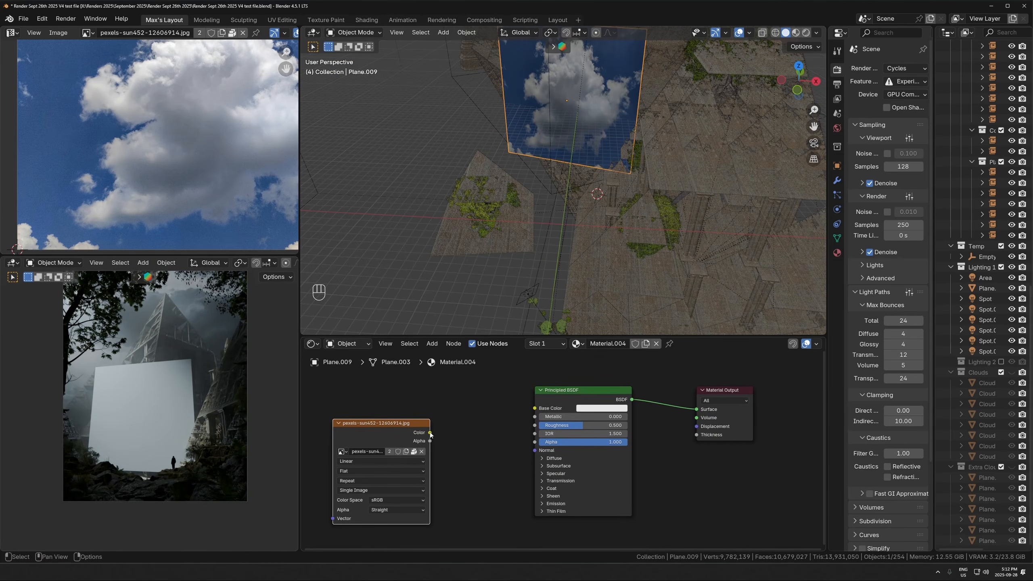
click(560, 450)
key(x)
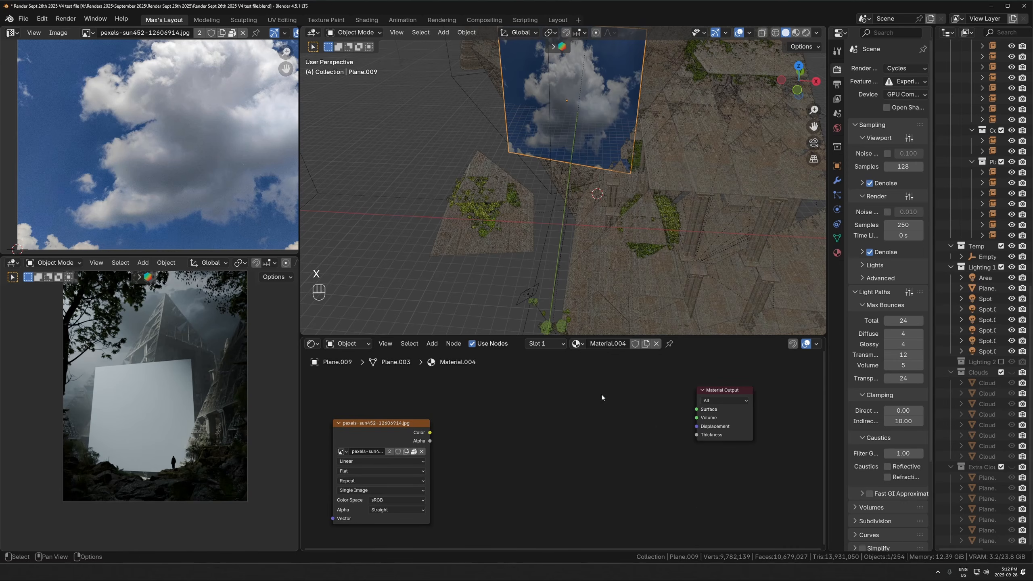
- Add a Subsurface Scattering shader and place it between the cloud image texture and the Material Output
key(shift+a)
text(subs)
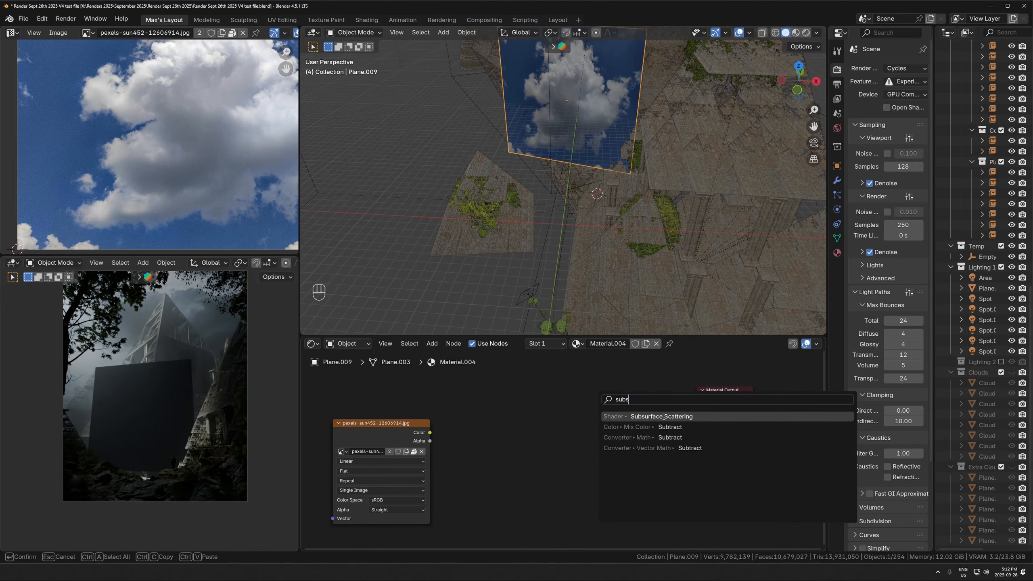
click(664, 416)
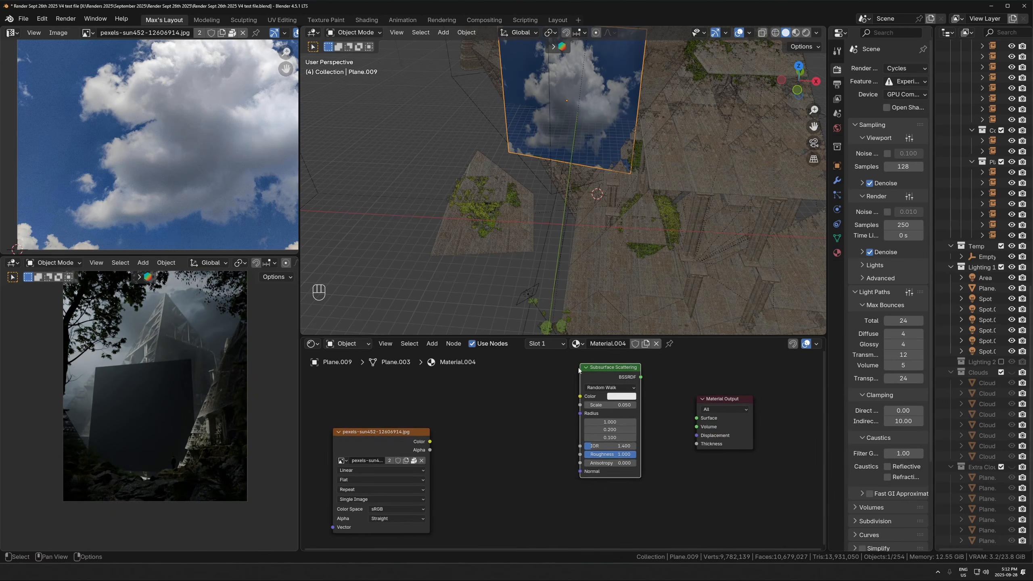
click(595, 418)
middle_drag(596, 419, 599, 422)
drag(576, 388, 575, 386)
middle_drag(646, 413, 615, 408)
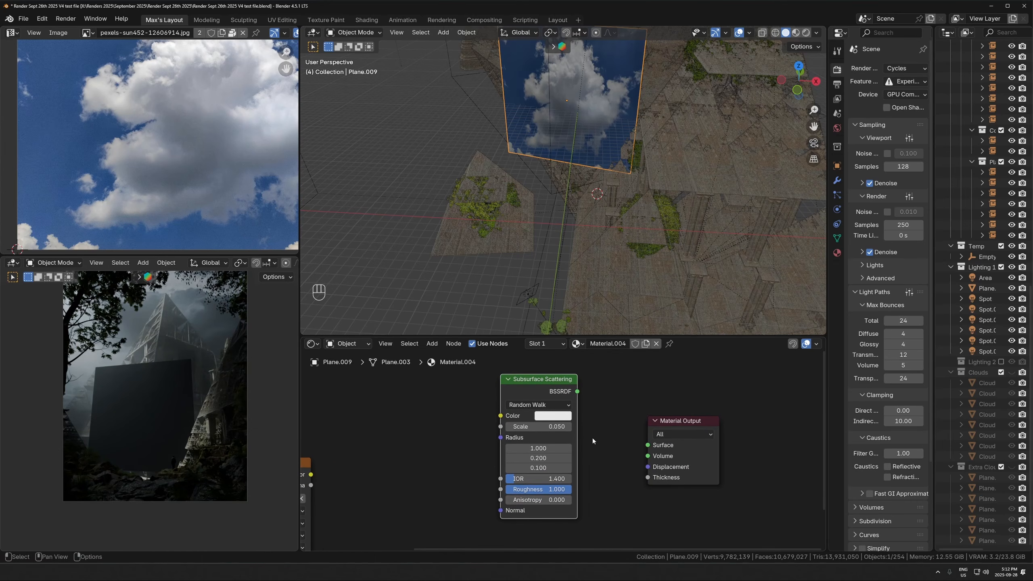
scroll(592, 466, down, 2)
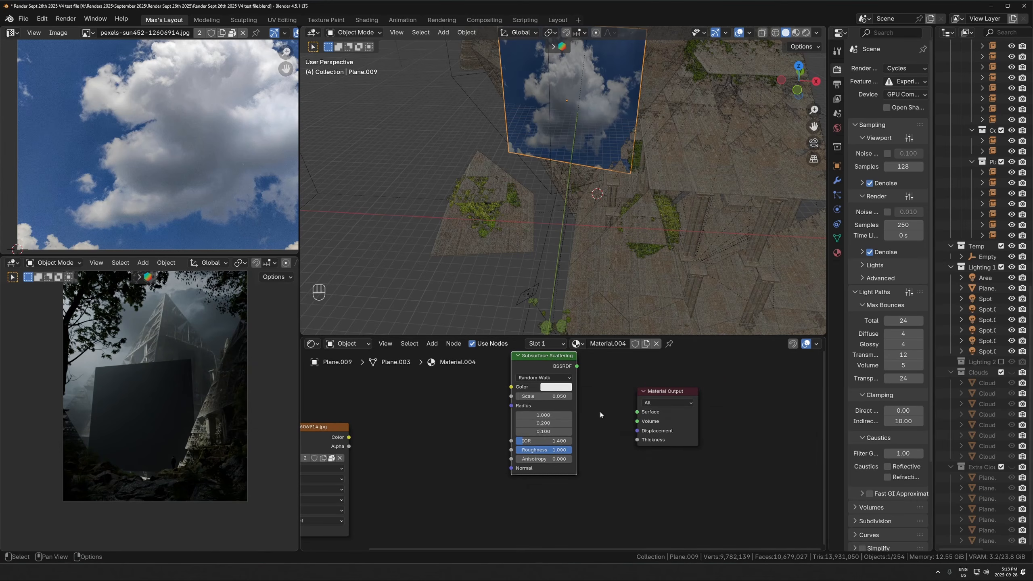
- Add a Transparent BSDF and place it directly below the Subsurface Scattering node
key(shift+a)
text(tranp)
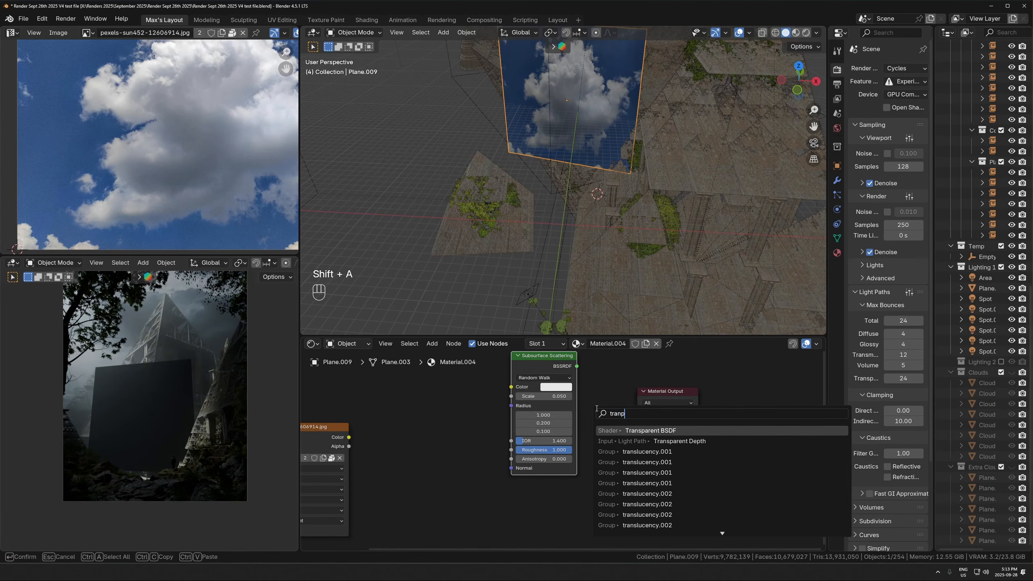
click(638, 434)
click(549, 493)
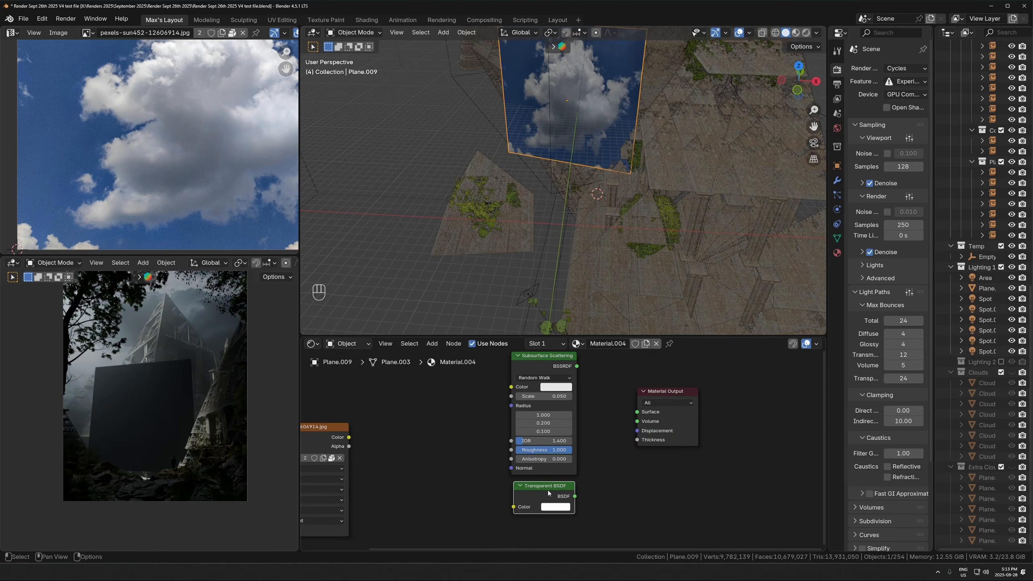
- Preview the Transparent BSDF and the Subsurface Scattering in turn on the material's surface, and disconnect the output again
ctrl+shift+click(476, 488)
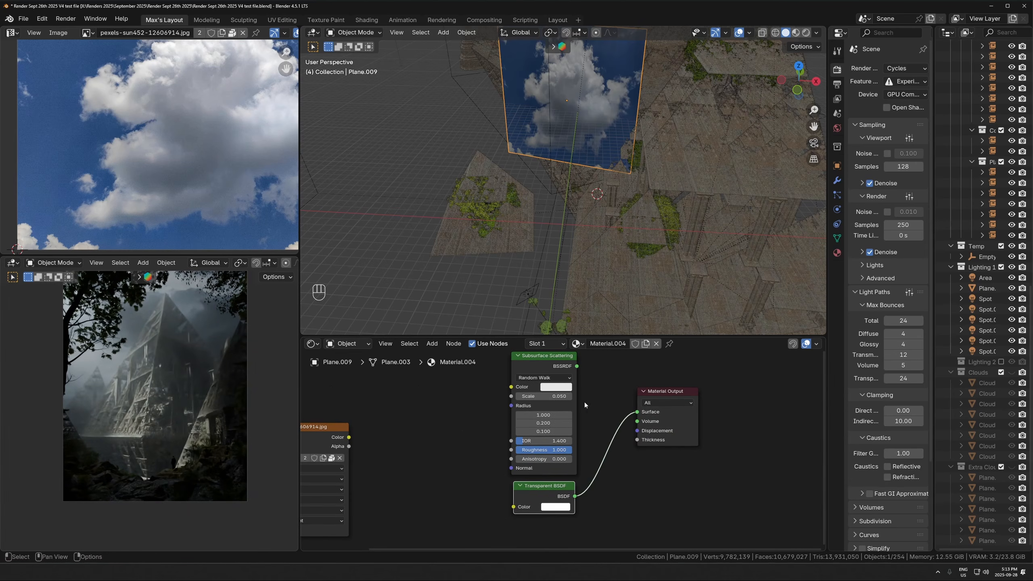
ctrl+shift+click(545, 427)
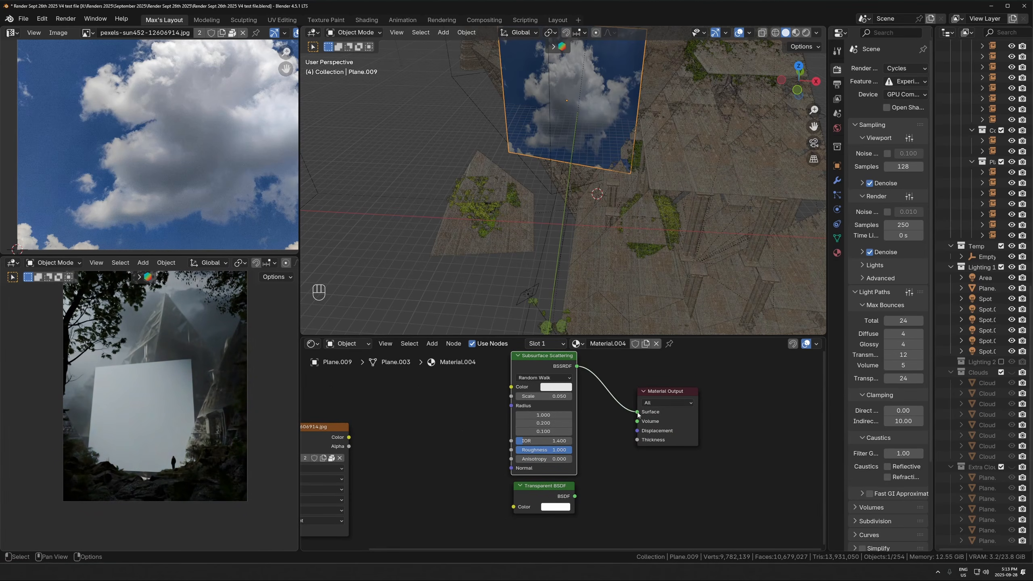
drag(637, 412, 445, 432)
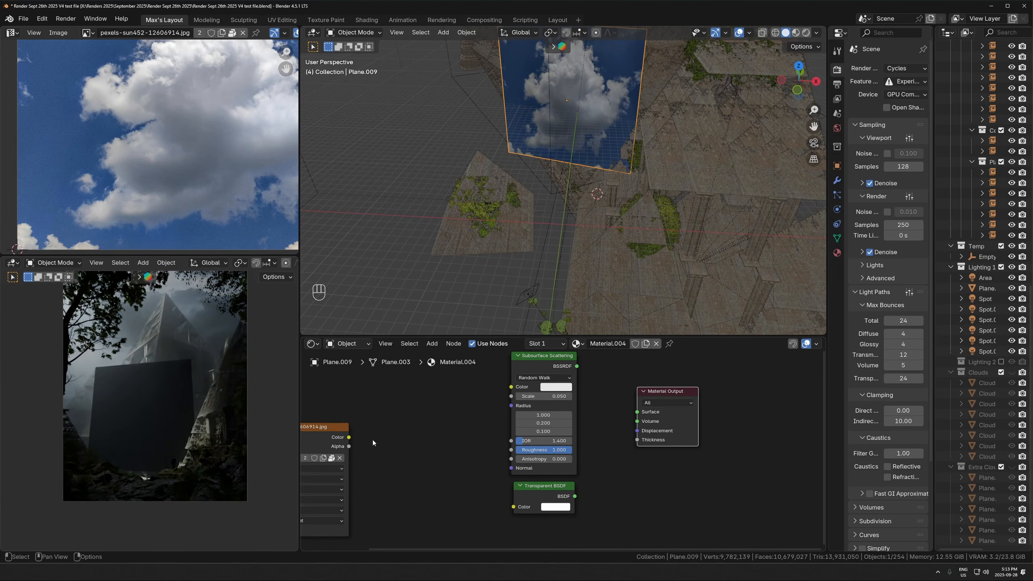
- Position the cloud image texture node beside the two shaders and make the shader editor taller
drag(308, 435, 421, 404)
scroll(583, 482, up, 2)
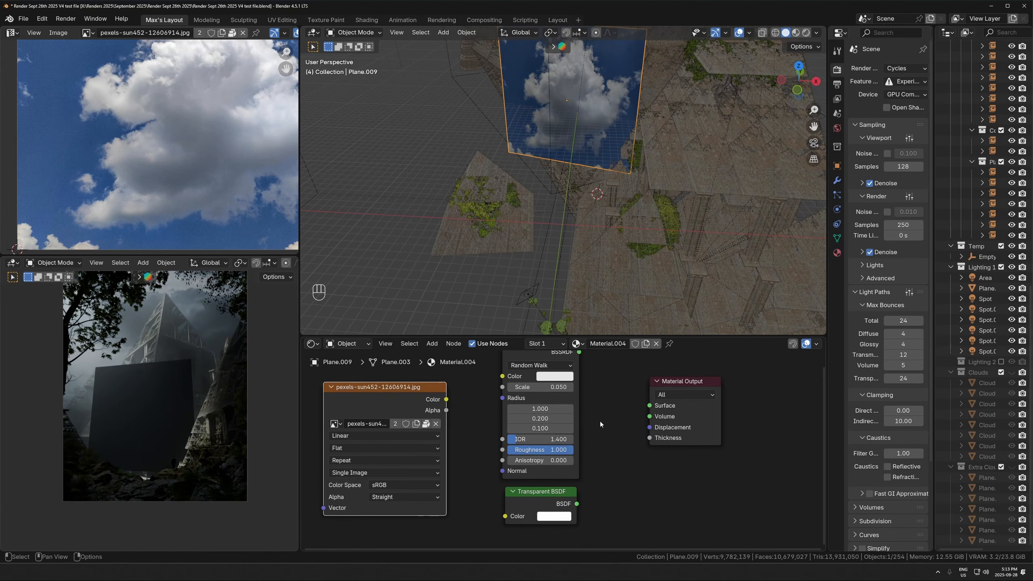
scroll(603, 421, down, 2)
middle_drag(635, 354, 633, 389)
drag(640, 334, 639, 303)
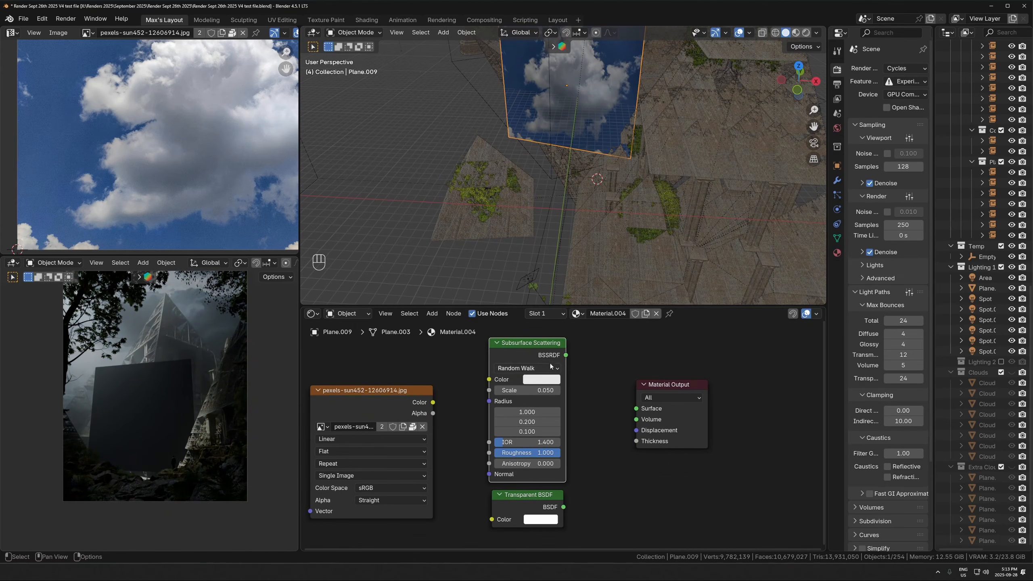
scroll(575, 427, up, 2)
- Add a Mix Shader and connect Subsurface Scattering to its first shader input and Transparent BSDF to its second
key(shift+a)
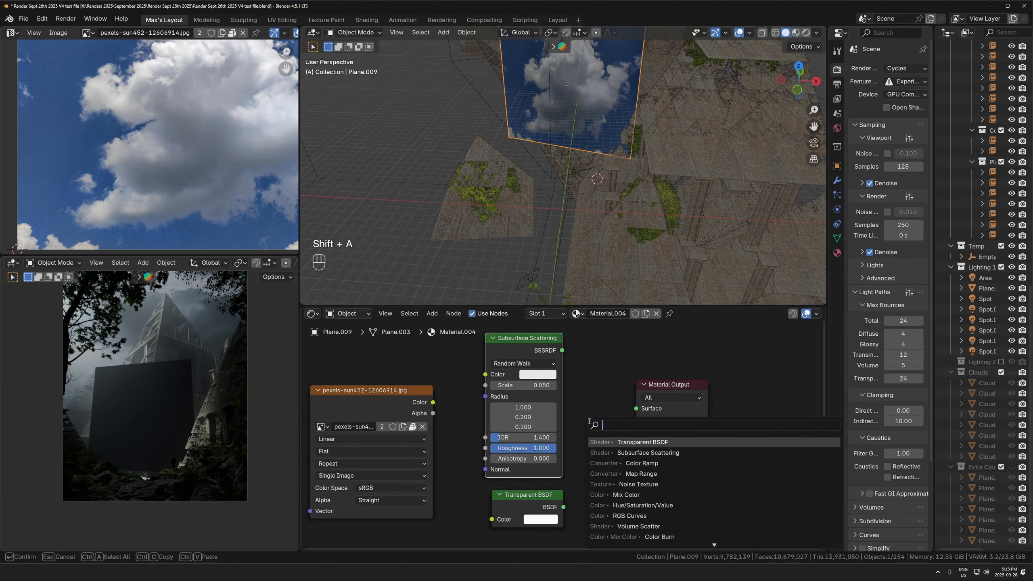
key(shift+a)
text(mixs)
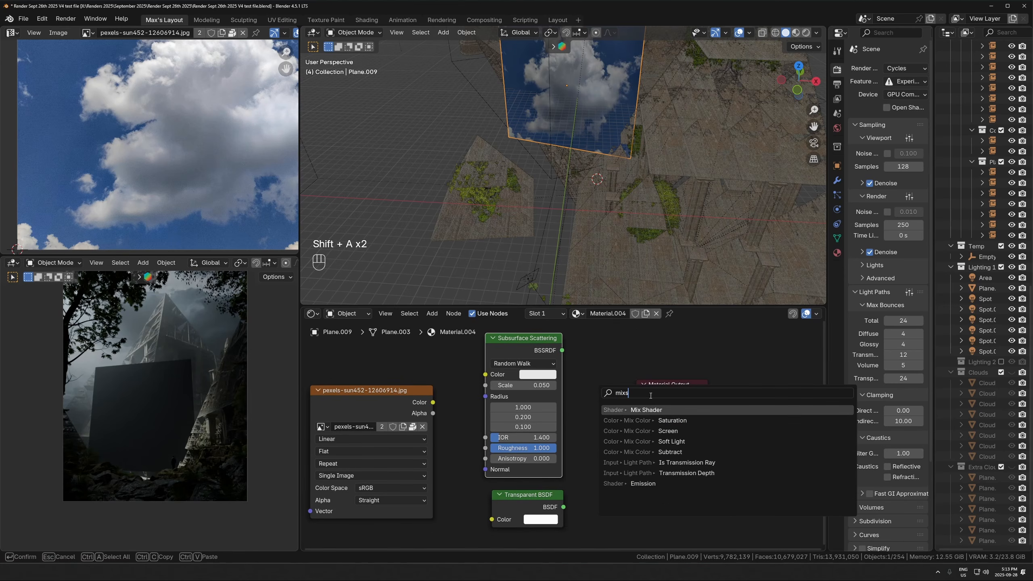
key(Return)
click(572, 360)
drag(562, 350, 575, 403)
drag(563, 507, 575, 414)
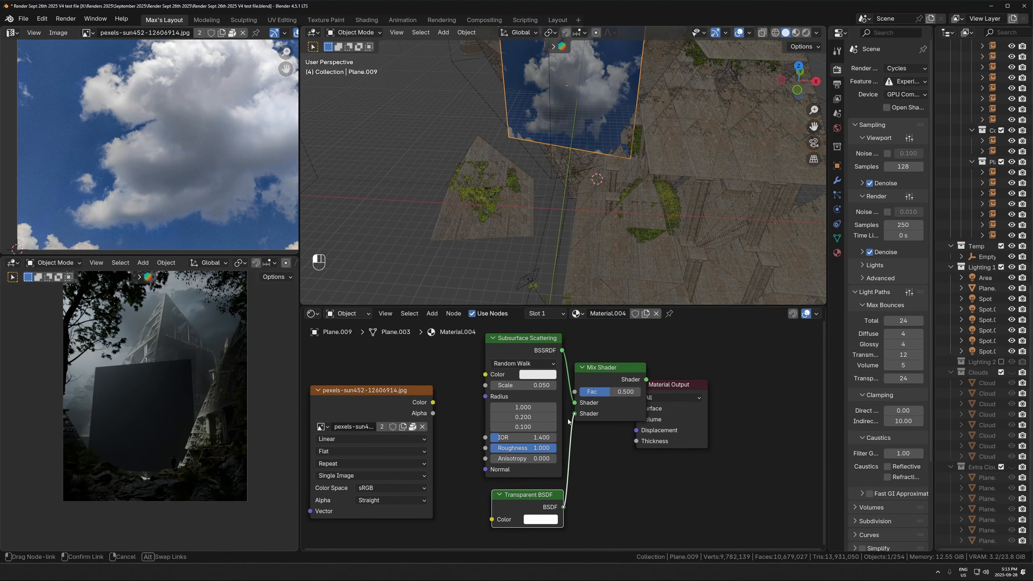
drag(433, 402, 373, 426)
key(Escape)
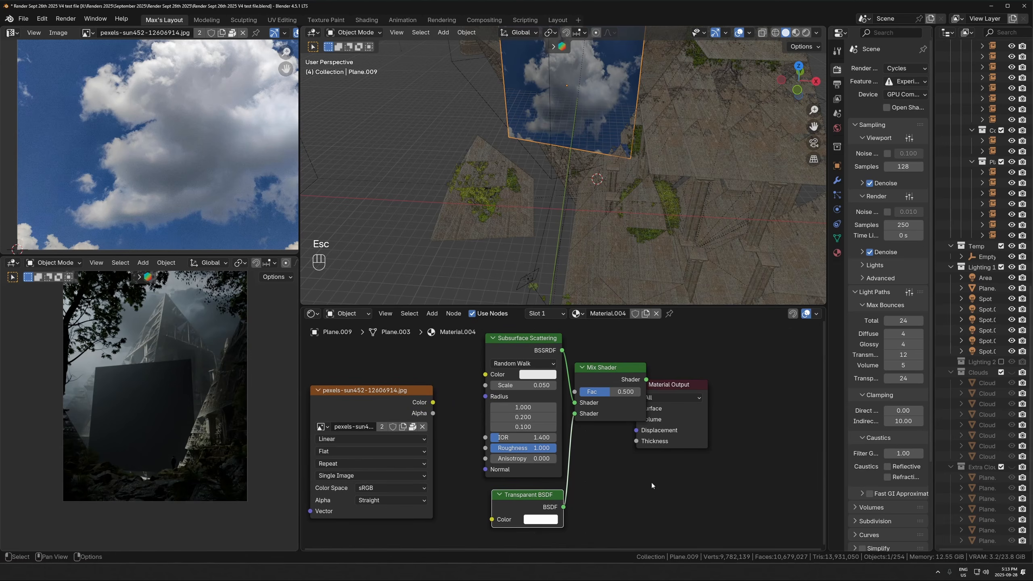
- Space out the Mix Shader and Material Output, and link the image's Color to Fac and the mix to Surface
drag(691, 390, 773, 388)
drag(622, 369, 678, 378)
click(394, 402)
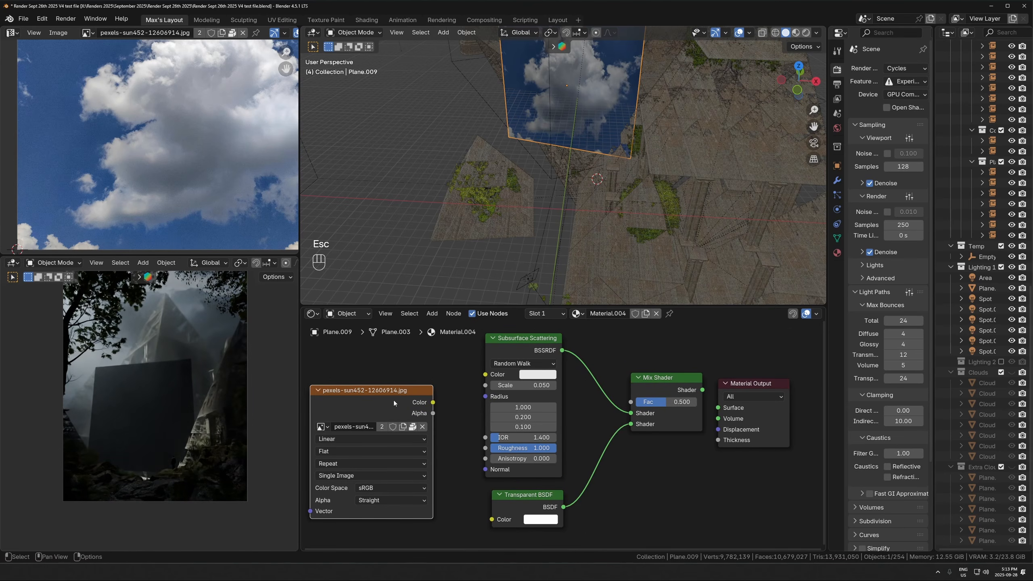
scroll(146, 132, up, 2)
drag(432, 403, 630, 401)
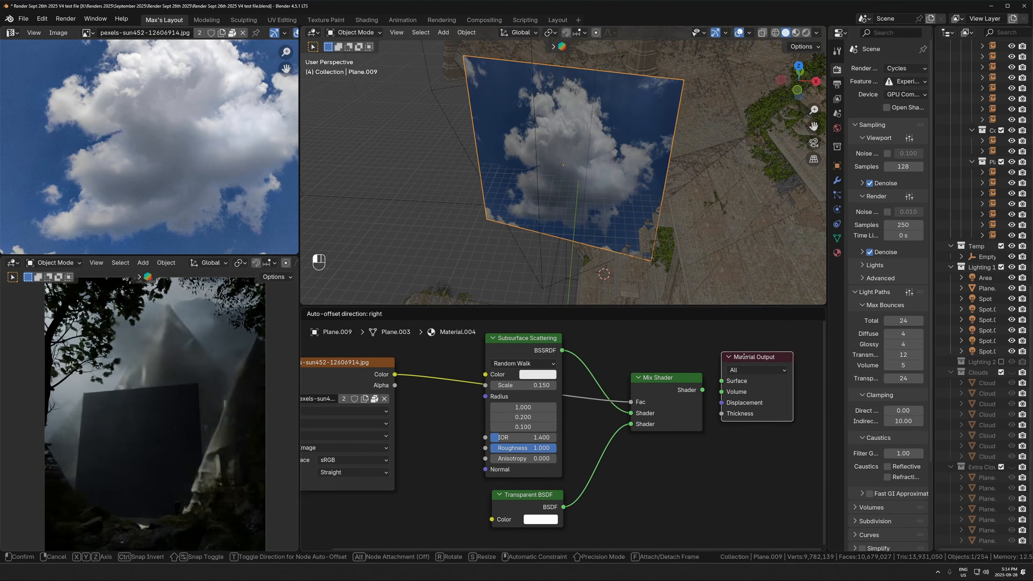
drag(743, 355, 729, 395)
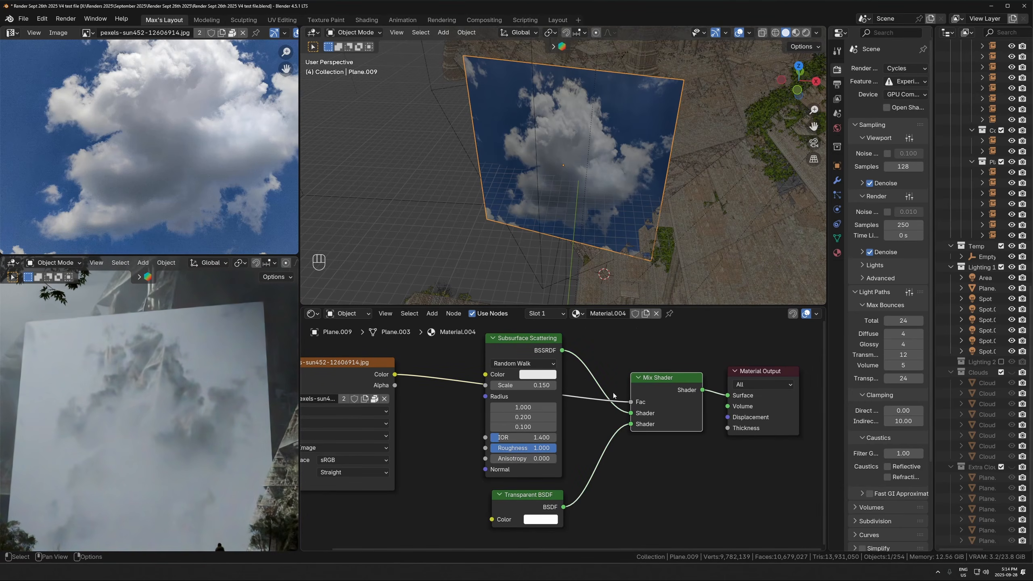
- Swap the Mix Shader's two shader inputs so the Transparent BSDF comes first and Subsurface Scattering second
click(547, 352)
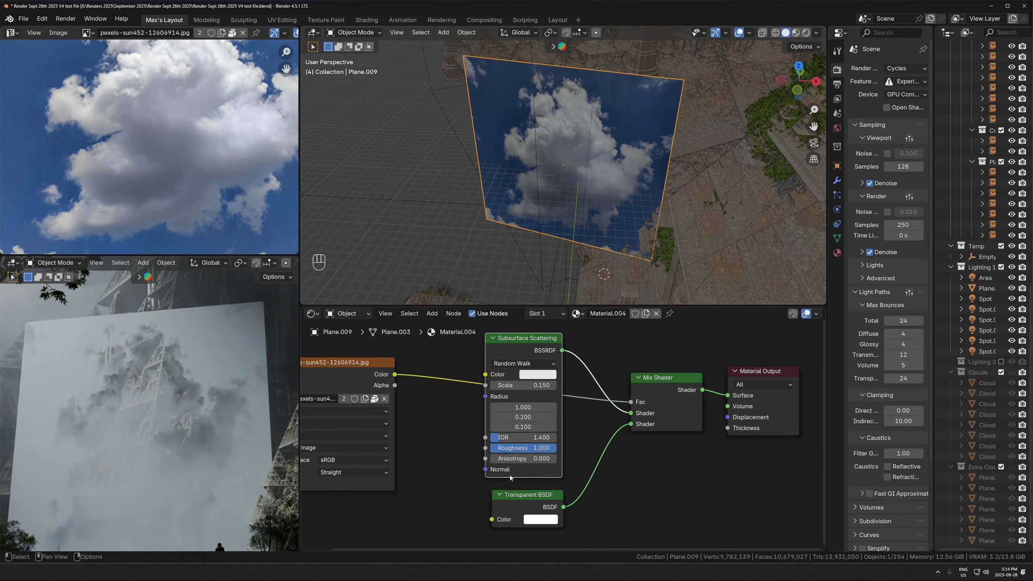
click(513, 495)
drag(635, 415, 616, 415)
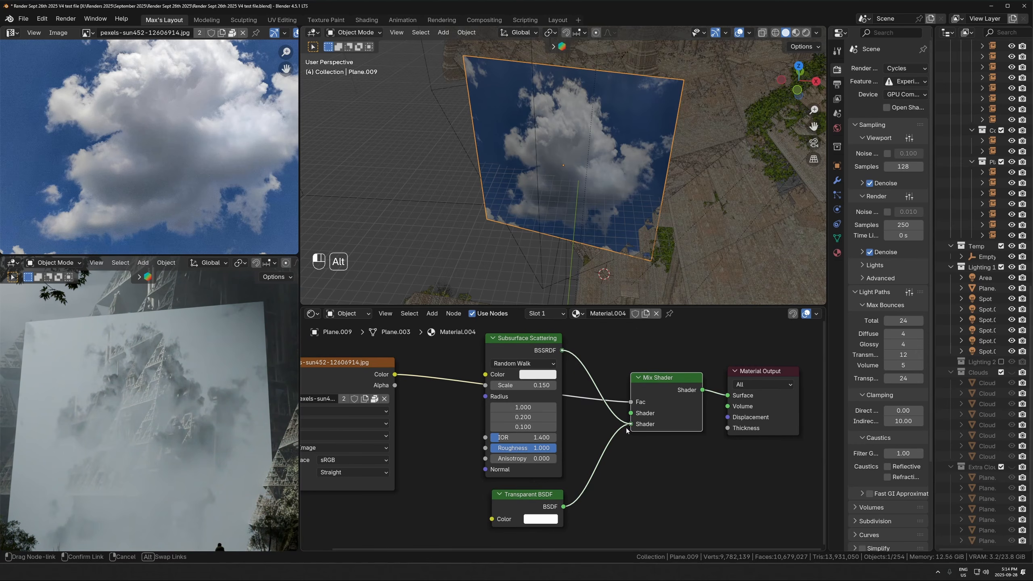
alt+drag(627, 431, 627, 431)
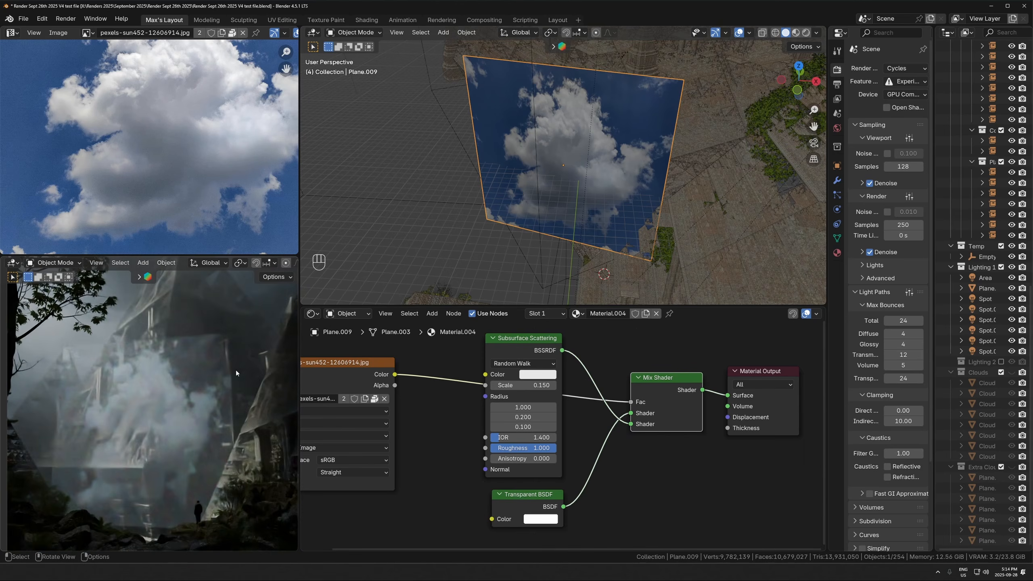
- Insert a Color Ramp between the cloud image's Color output and the Mix Shader's Fac, placed above the shaders
scroll(74, 127, down, 3)
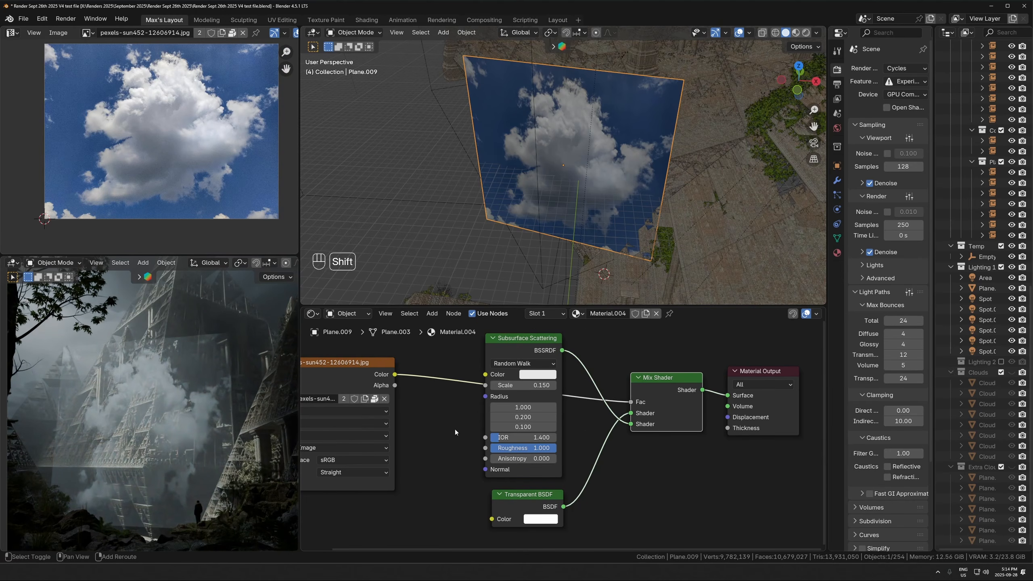
scroll(194, 336, up, 3)
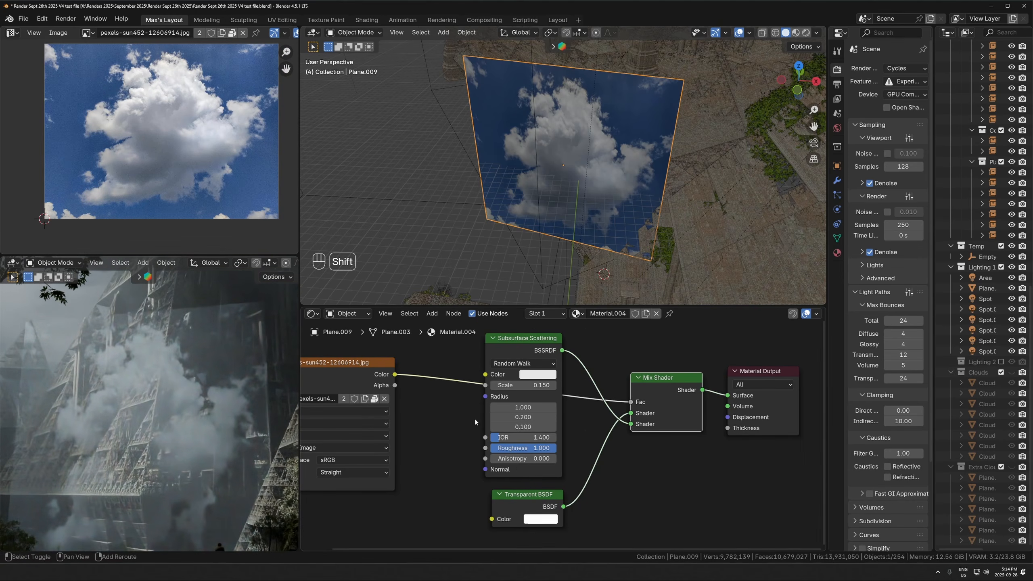
key(shift+a)
text(col)
click(451, 470)
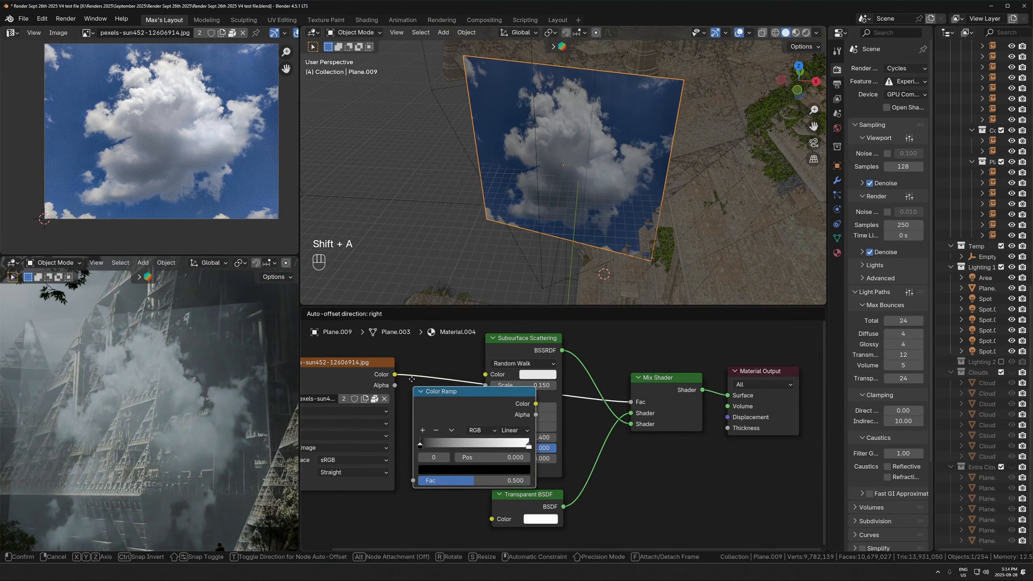
click(491, 454)
key(g)
click(529, 348)
key(g)
middle_drag(529, 348, 529, 451)
- Preview the Color Ramp on the surface, set Ease interpolation and the black stop to about 0.094, and reconnect the Mix Shader
click(526, 405)
ctrl+shift+click(507, 361)
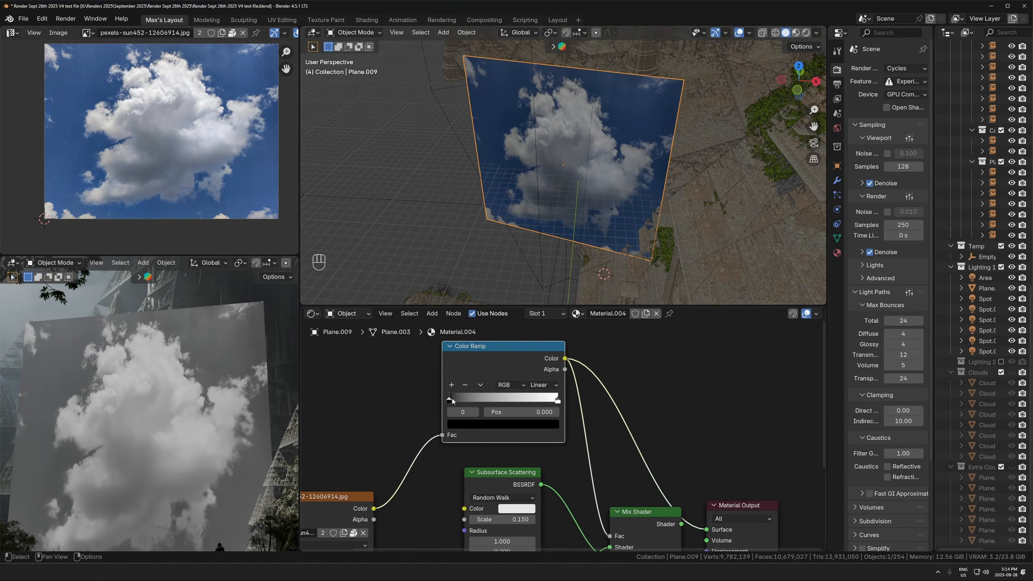
drag(450, 399, 468, 400)
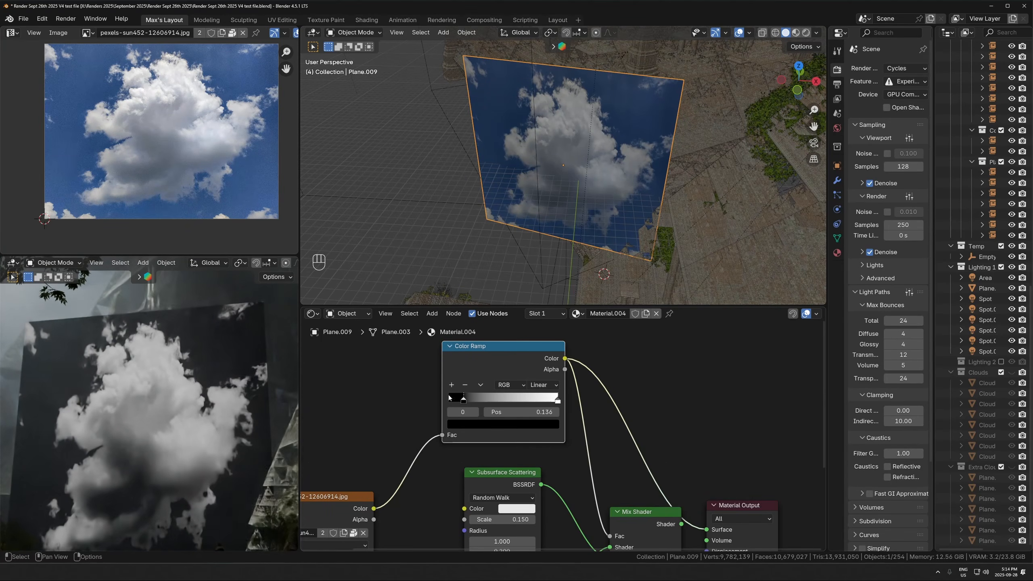
click(551, 387)
click(553, 415)
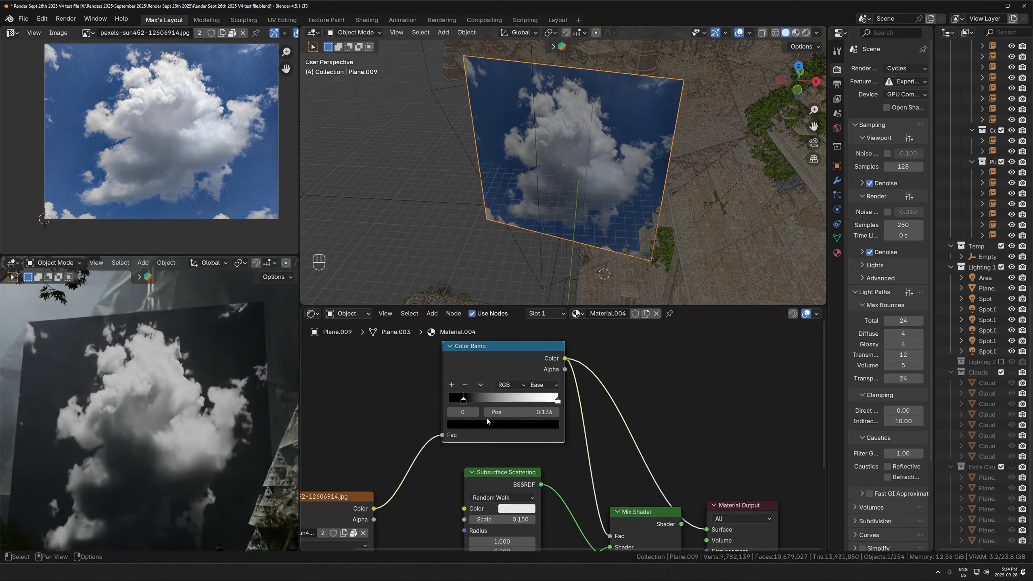
drag(463, 400, 459, 400)
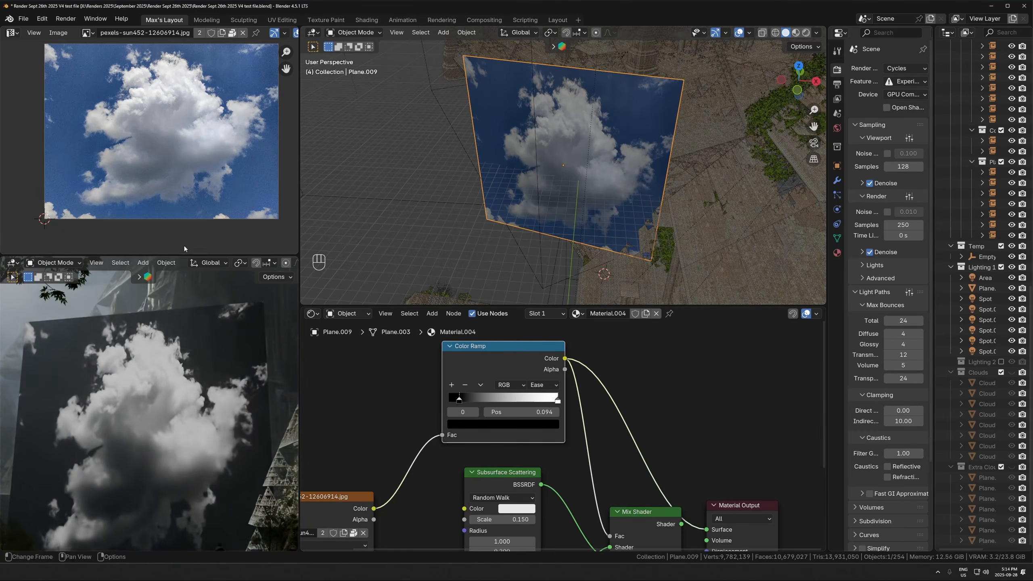
middle_drag(731, 490, 562, 457)
ctrl+shift+click(480, 500)
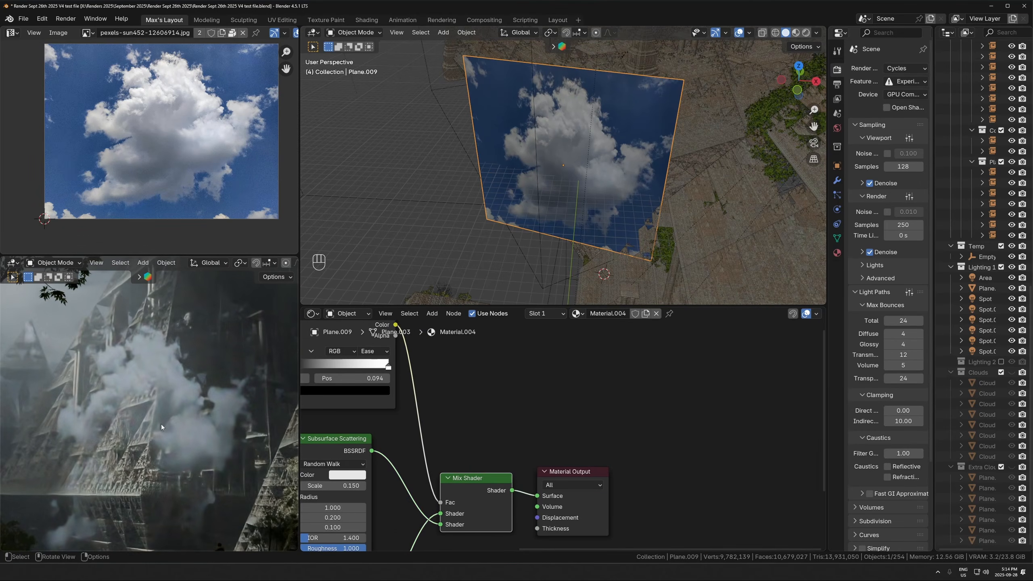
- Set the Color Ramp's black stop to about 0.076 and add a middle stop at about 0.450
shift+middle_drag(163, 425, 297, 414)
middle_drag(350, 379, 455, 425)
drag(397, 410, 395, 410)
middle_drag(395, 412, 388, 434)
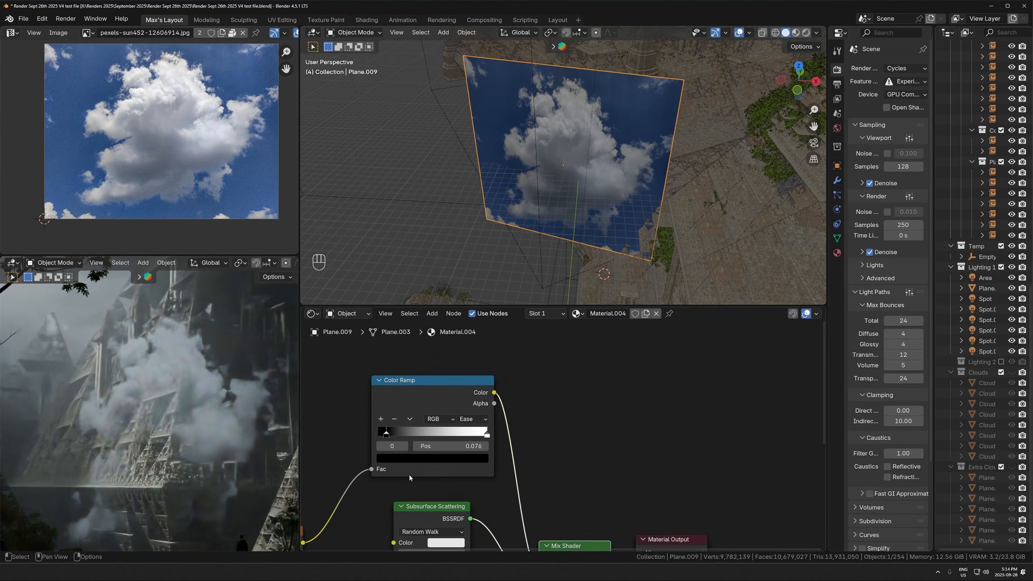
click(381, 418)
mouse_move(438, 434)
mouse_down()
mouse_move(425, 434)
mouse_move(453, 434)
mouse_move(426, 434)
mouse_up()
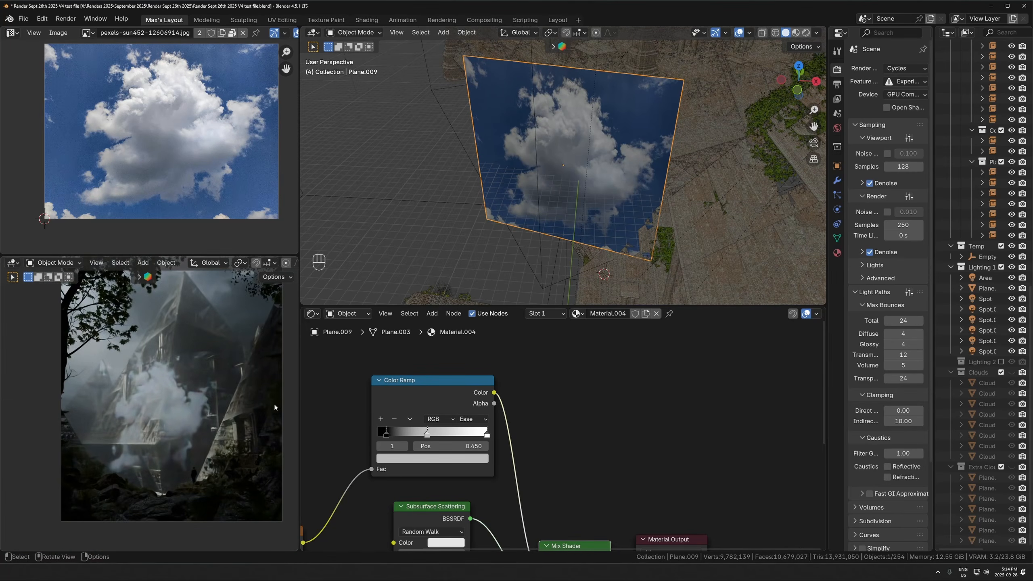
- Set all three Subsurface Scattering radius values to 1.000, and undo a trial change of its scale
middle_drag(564, 460, 572, 366)
scroll(573, 366, down, 2)
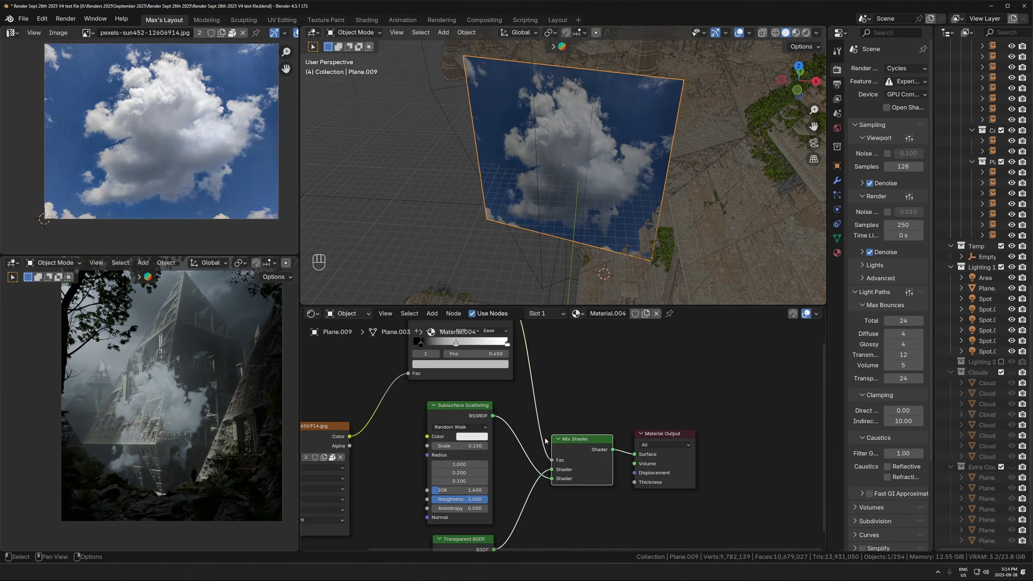
scroll(184, 418, up, 3)
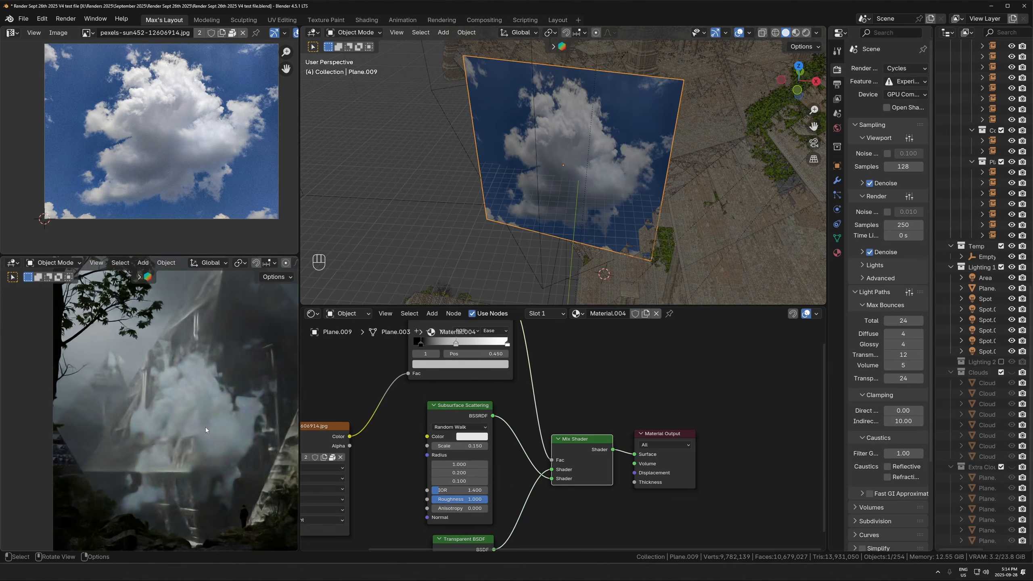
middle_drag(524, 491, 540, 467)
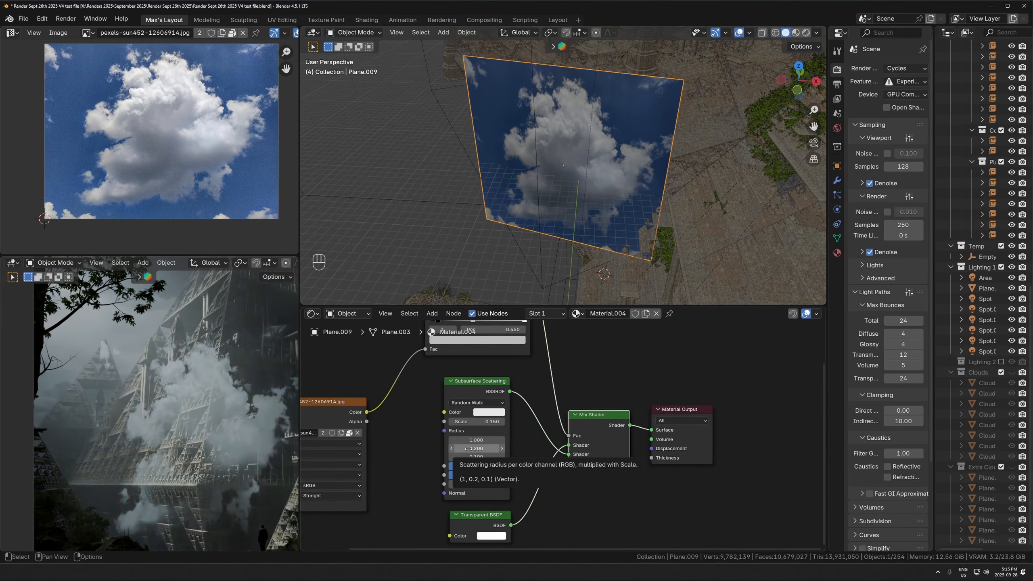
mouse_move(476, 440)
mouse_down()
mouse_move(500, 440)
mouse_move(477, 440)
mouse_up()
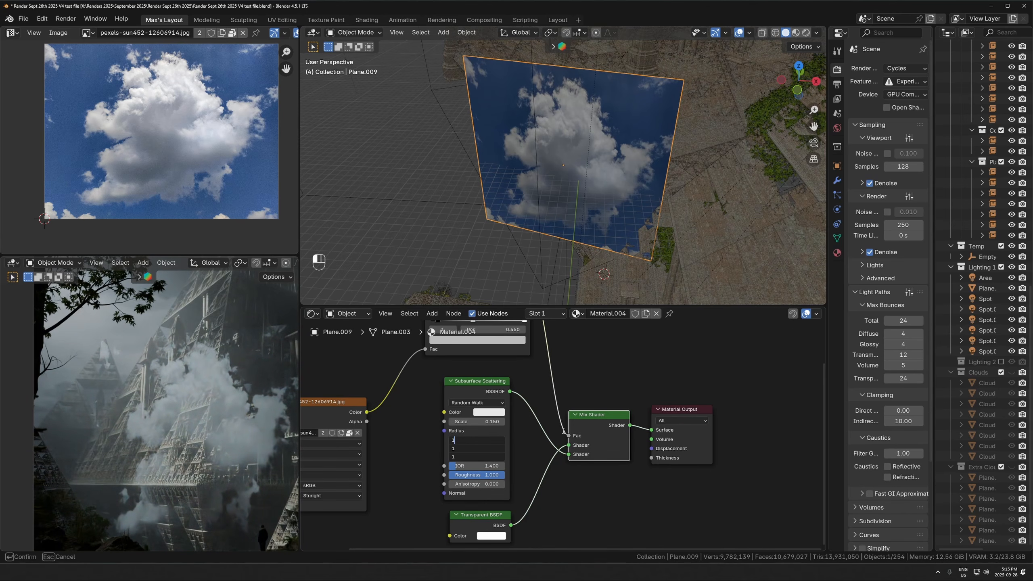
key(Return)
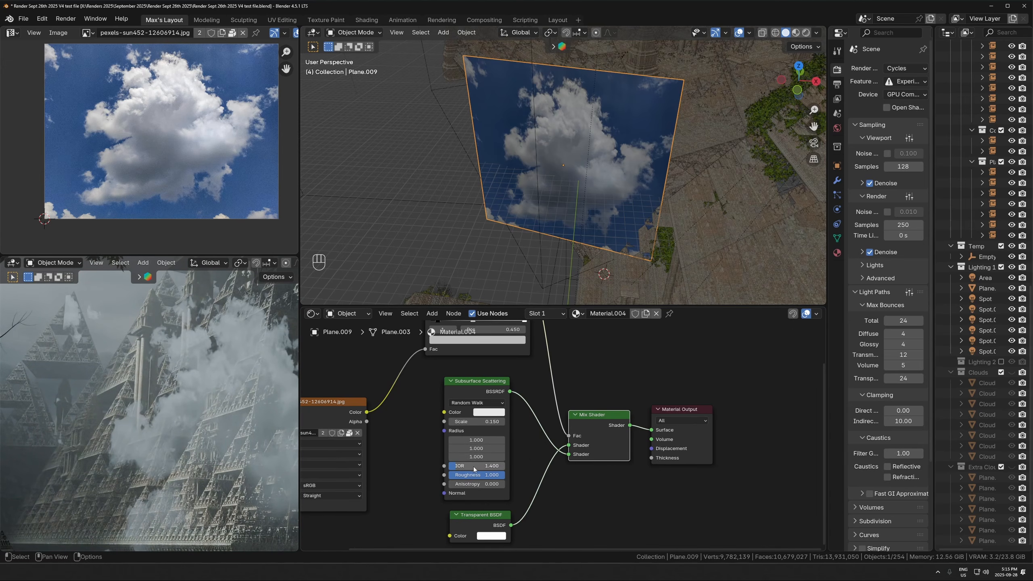
drag(464, 421, 533, 421)
key(ctrl+z)
- Move the cloud plane horizontally by about 57 m and 87 m, deeper into the pyramid structure, with its height locked
shift+middle_drag(577, 247, 519, 280)
scroll(519, 279, down, 4)
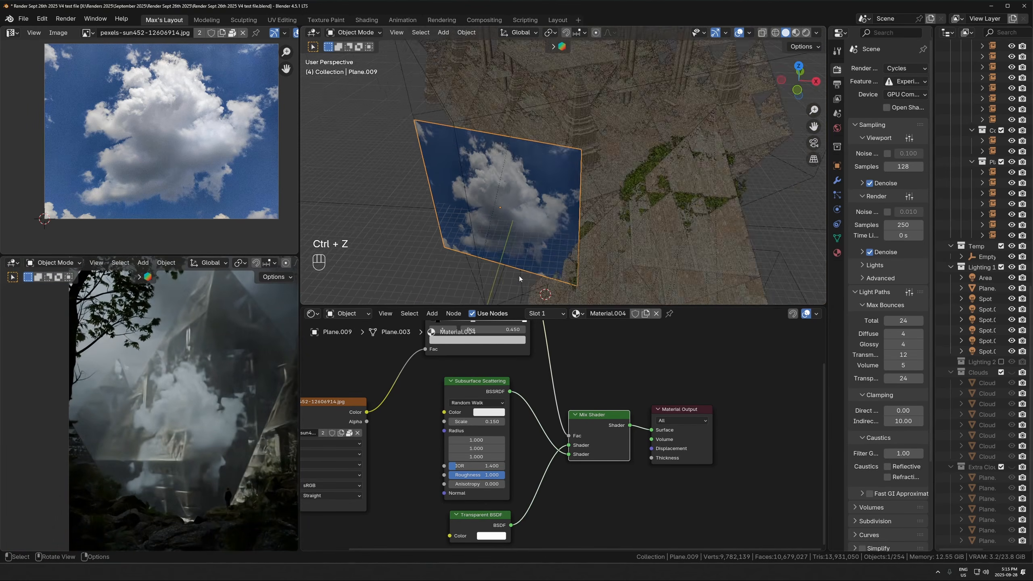
key(g)
key(shift+z)
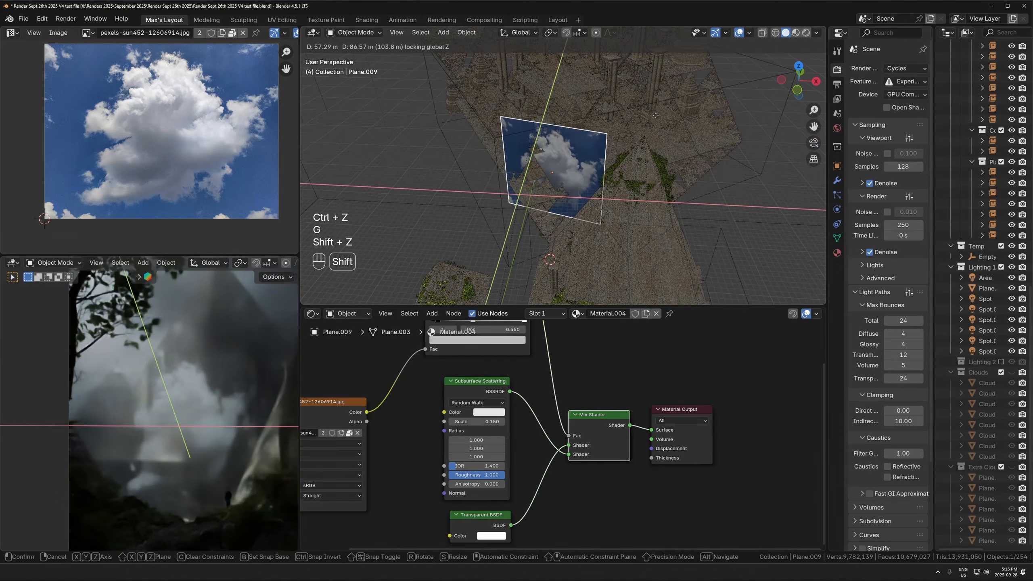
click(602, 190)
middle_drag(291, 438, 187, 410)
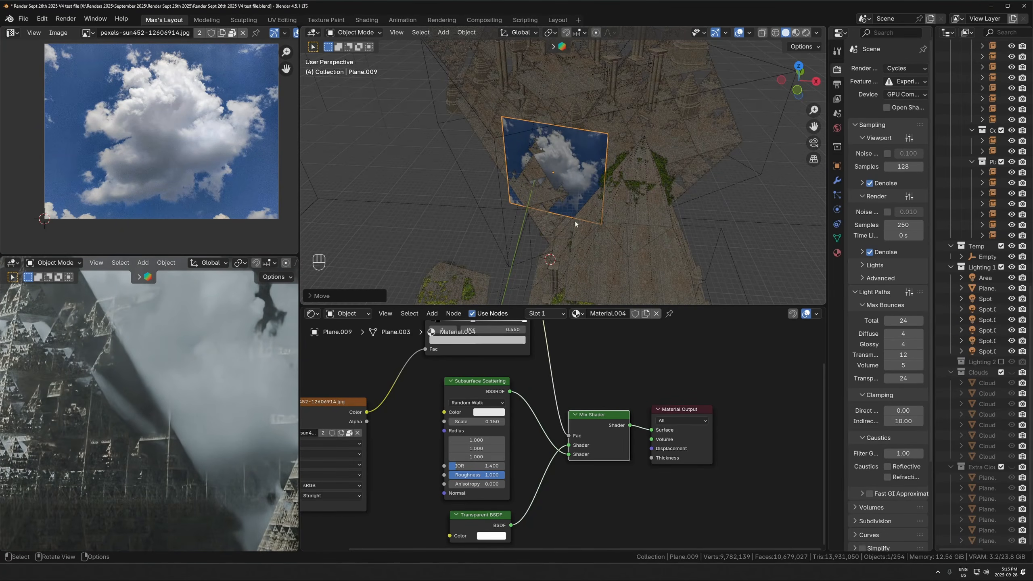
- Move the cloud plane freely by about 62 m, mostly along X, so it cuts into the vine-covered pyramid
key(g)
key(z)
key(g)
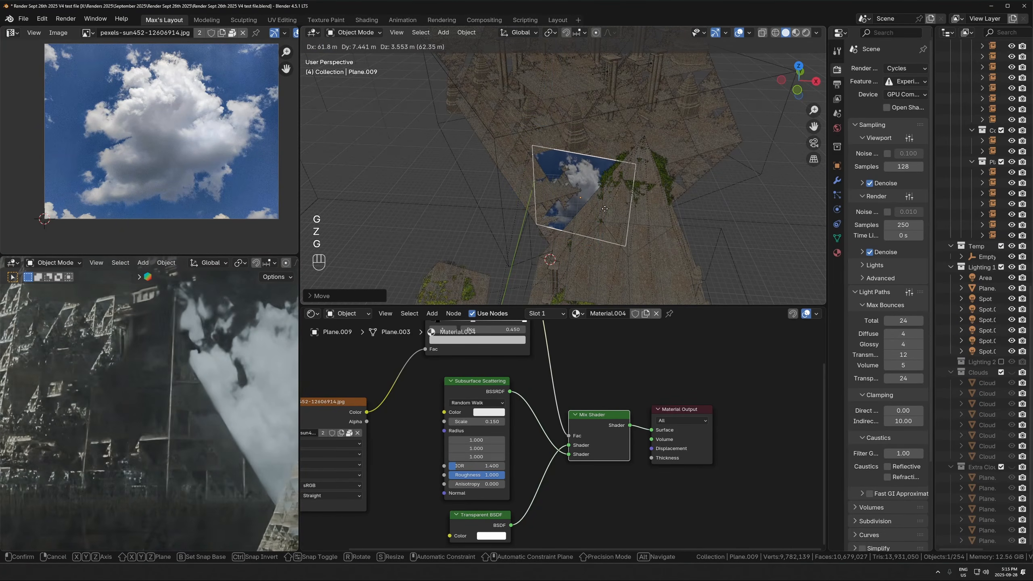
click(604, 208)
shift+middle_drag(163, 407, 92, 426)
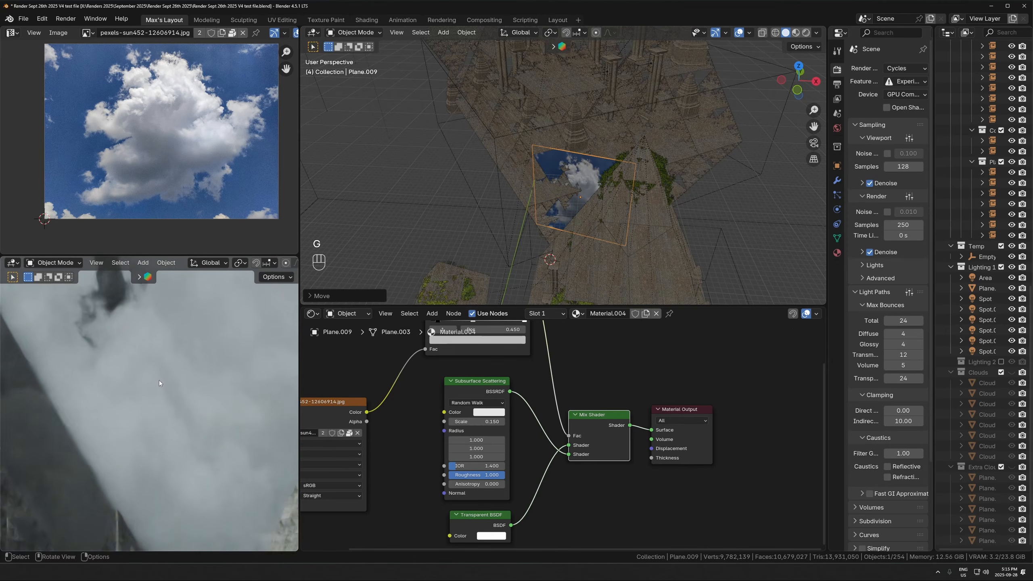
shift+middle_drag(159, 380, 92, 335)
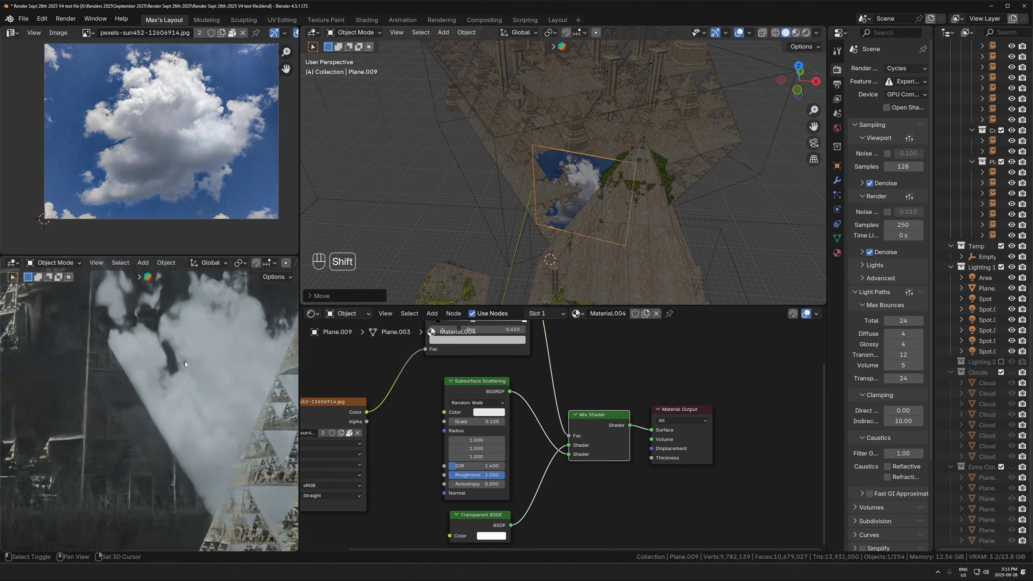
- Set the Subsurface Scattering scale to 25.850 and check the cloud in the rendered view
drag(475, 422, 531, 421)
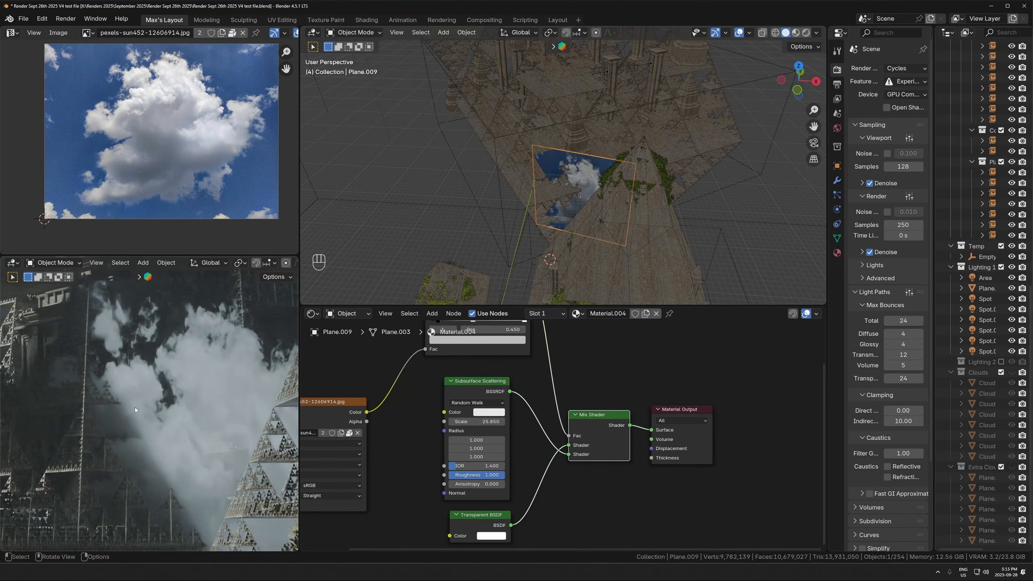
middle_drag(200, 422, 136, 382)
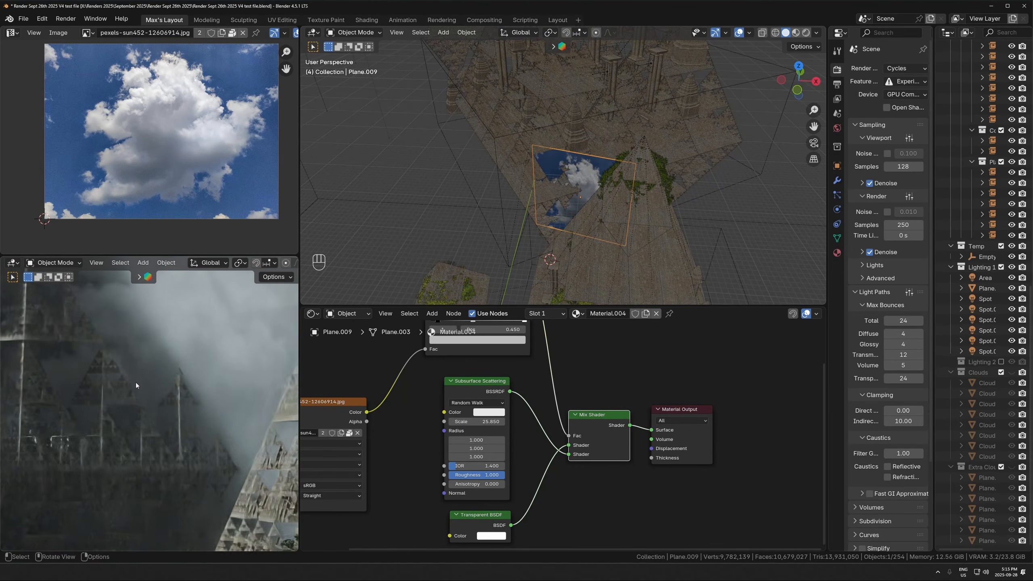
scroll(197, 396, up, 3)
shift+middle_drag(197, 397, 129, 431)
scroll(167, 407, up, 3)
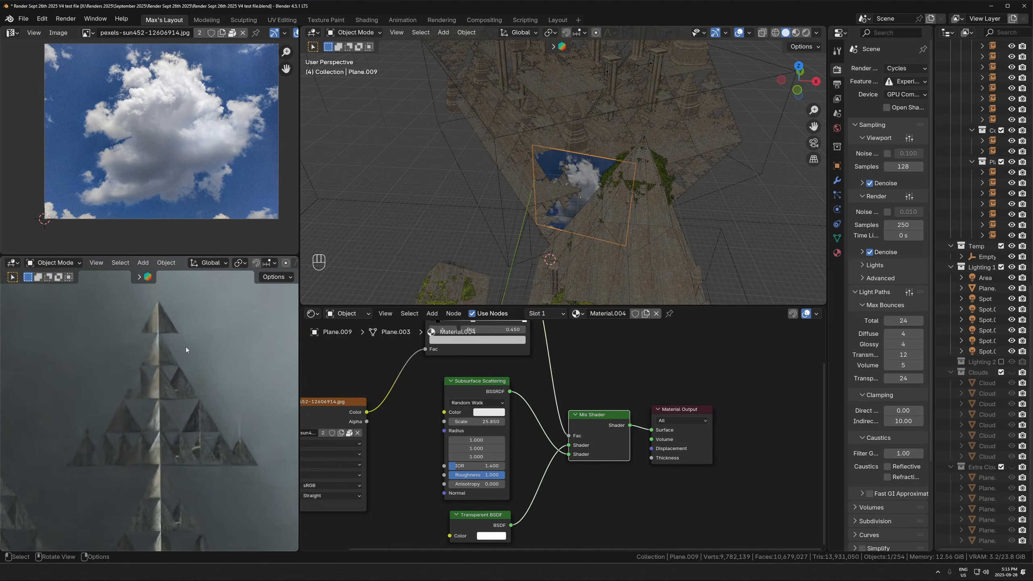
scroll(164, 315, up, 1)
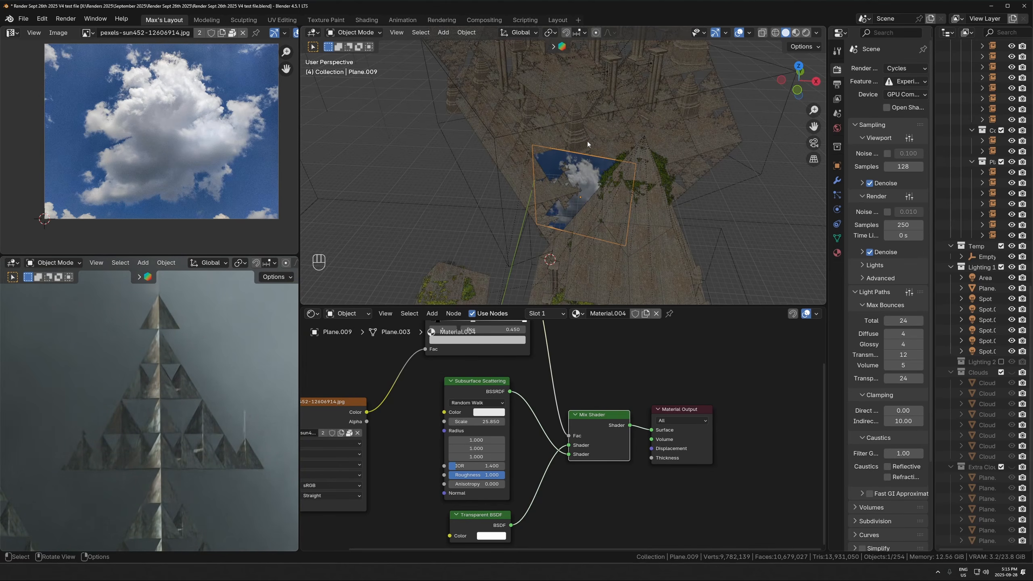
- Nudge the cloud plane horizontally in several small moves toward the vine-covered pyramid, keeping its height locked
key(g)
key(shift+z)
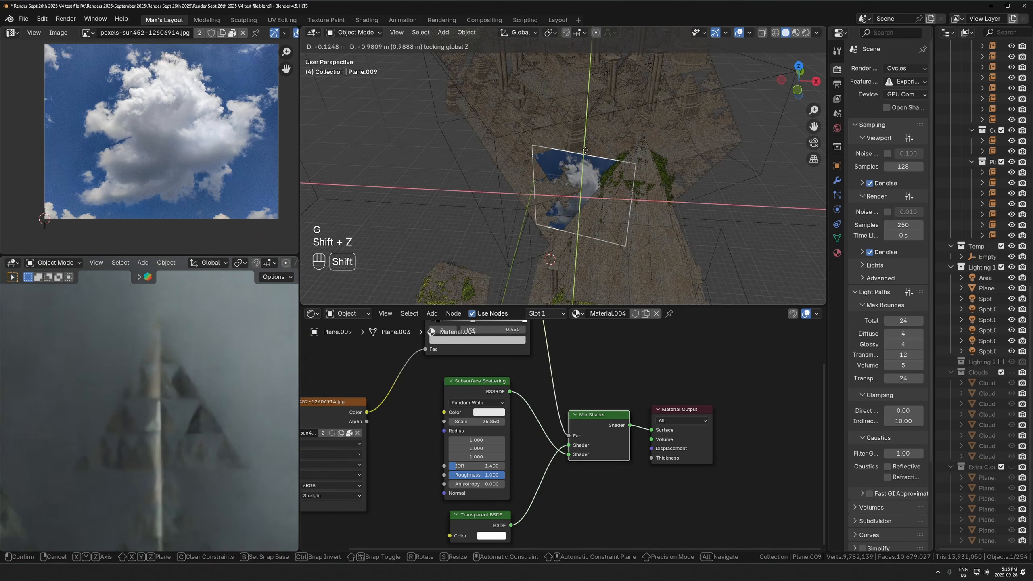
click(586, 154)
middle_drag(205, 392, 175, 392)
key(g)
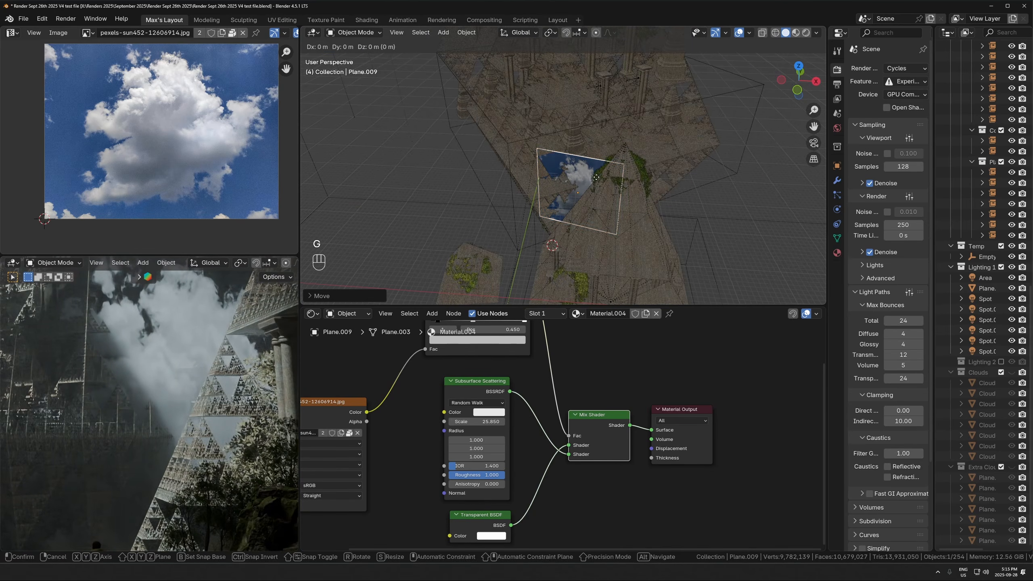
key(shift+z)
click(605, 176)
key(g)
key(shift+z)
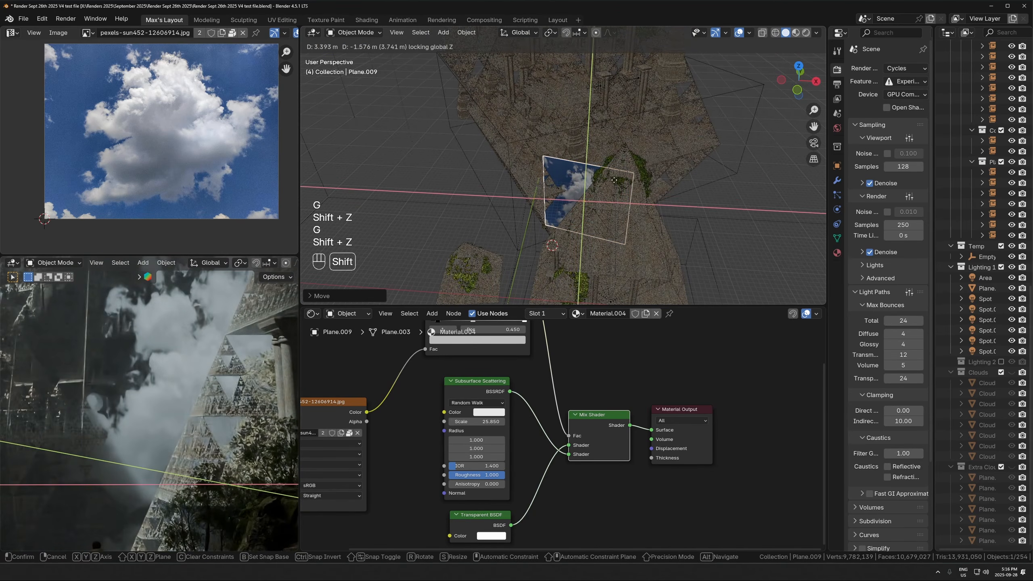
click(616, 176)
- Rotate the cloud plane slightly about the Z axis and shift it horizontally by about 4 m
key(r)
key(z)
click(687, 157)
key(g)
key(shift+z)
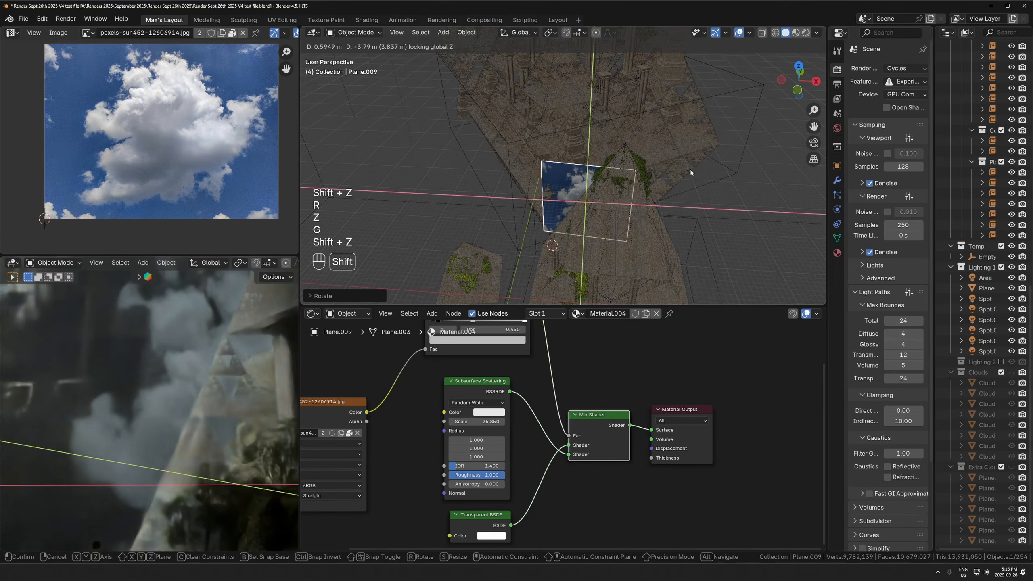
click(689, 161)
key(g)
key(z)
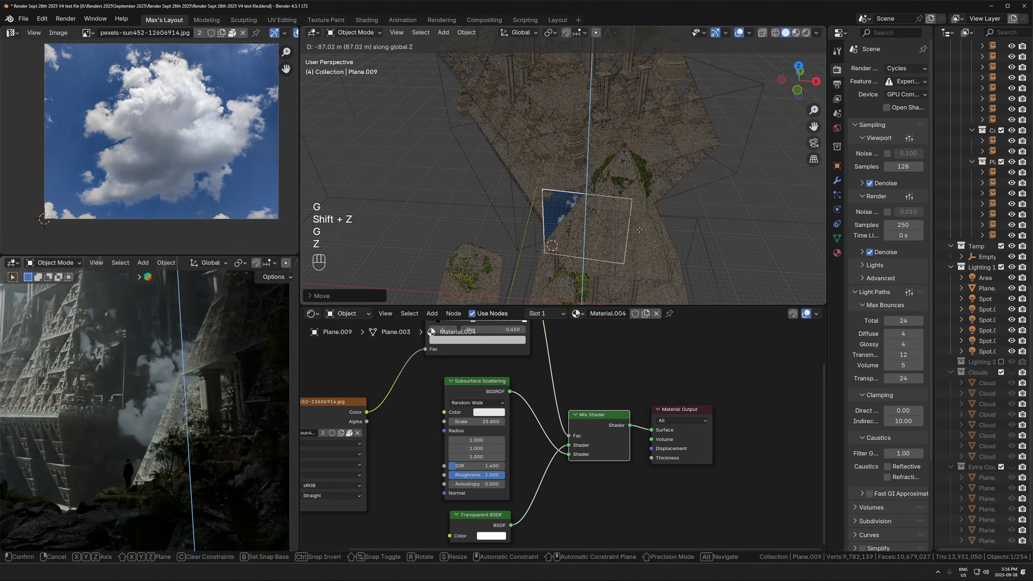
key(Escape)
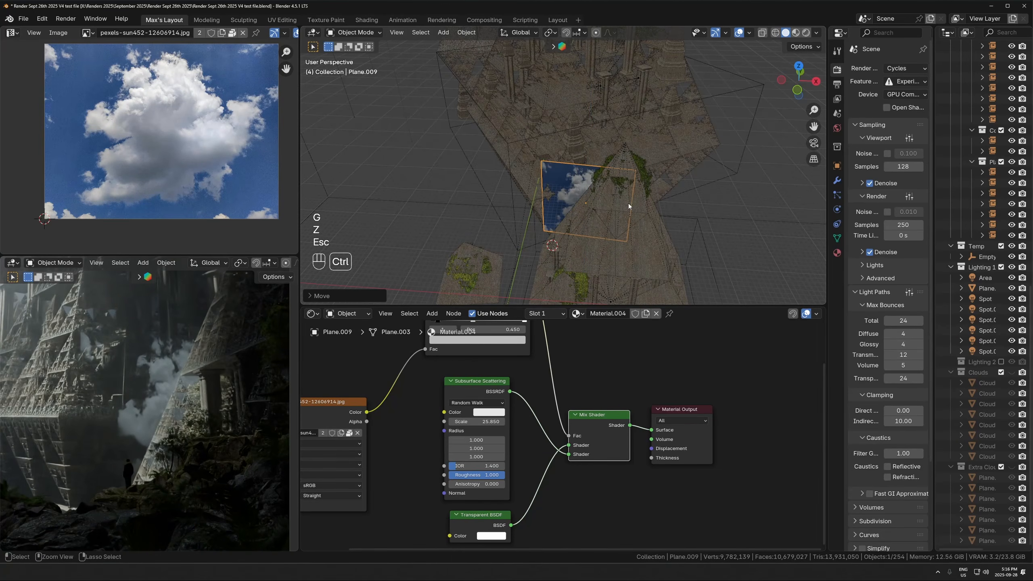
- Apply the cloud plane's transform and unwrap its whole face again with Cube Projection
key(ctrl+a)
click(627, 221)
scroll(626, 222, up, 4)
key(Tab)
key(a)
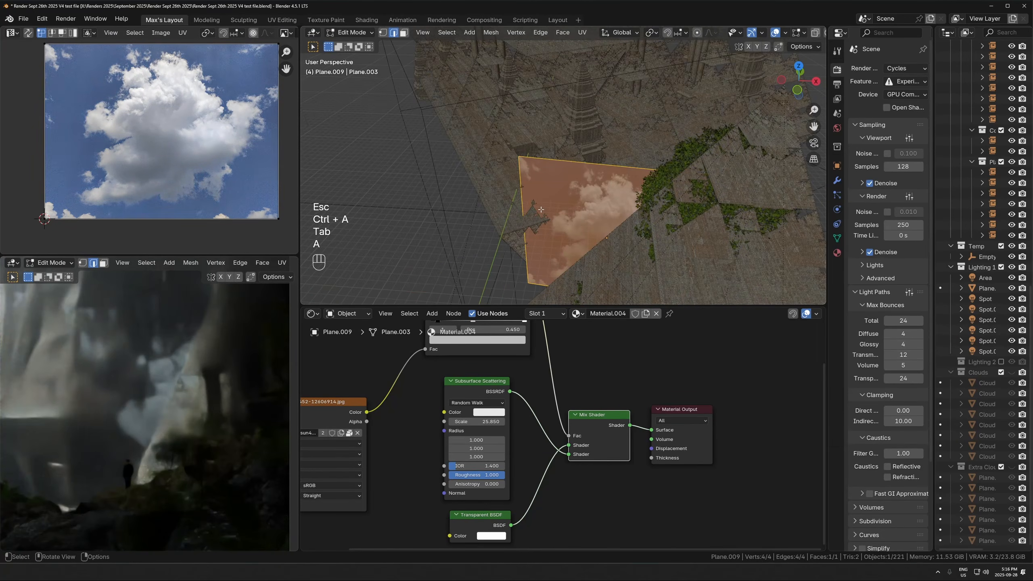
key(u)
click(508, 282)
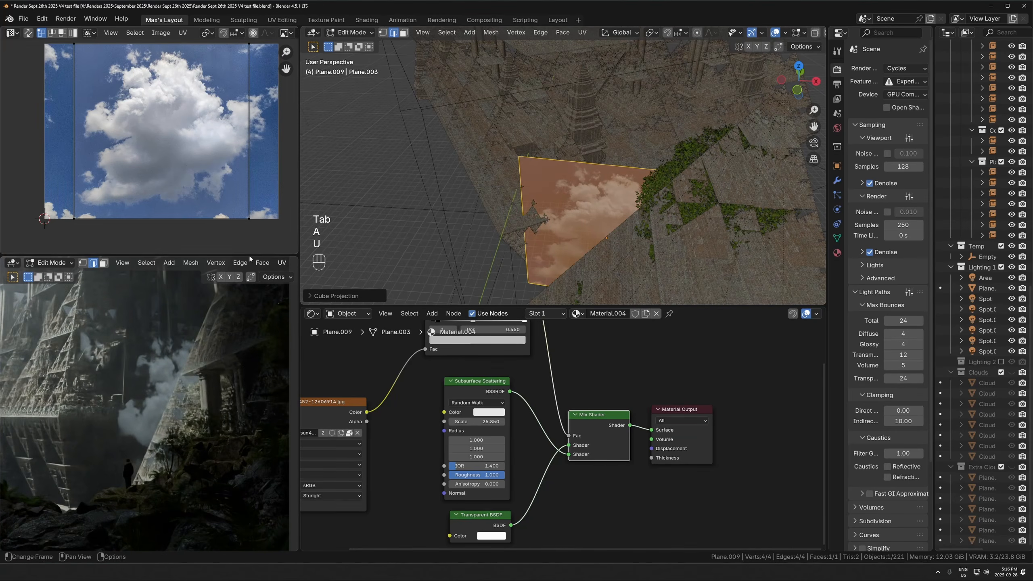
key(Tab)
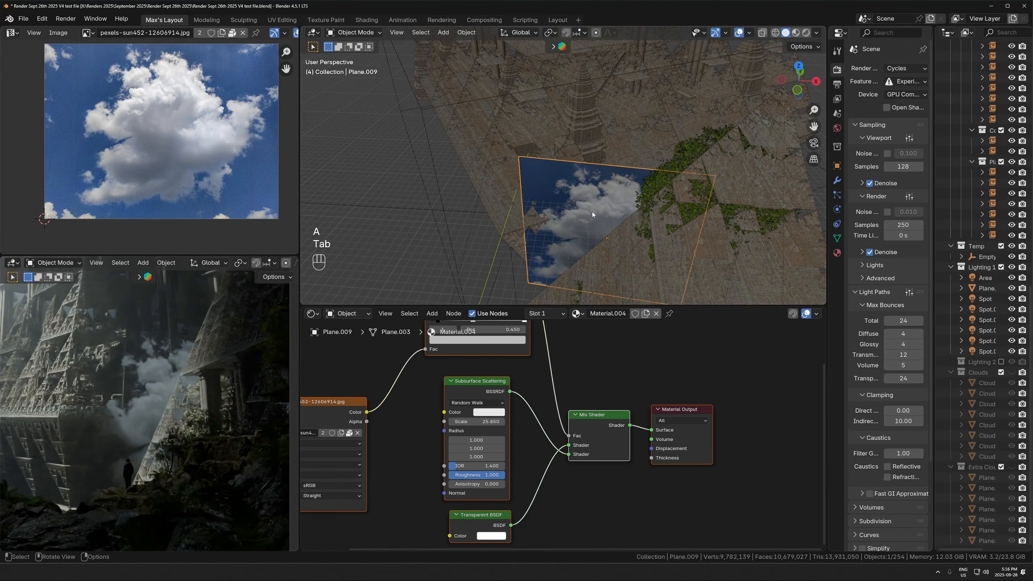
- Reposition the cloud plane beside the pyramid with two horizontal moves and a slight rotation about the Z axis
key(g)
key(shift+z)
click(322, 297)
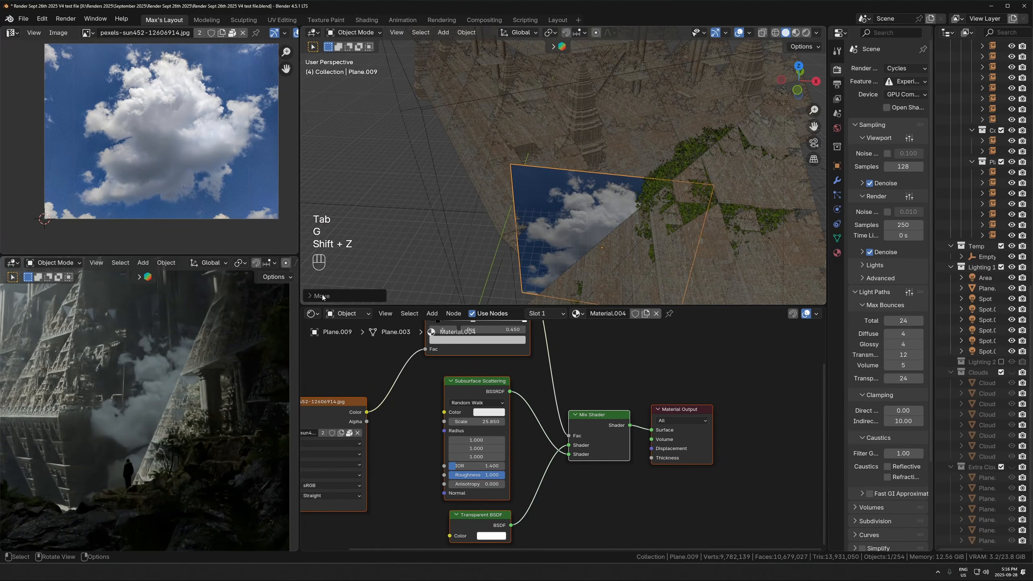
key(r)
key(z)
click(703, 225)
key(g)
key(shift+z)
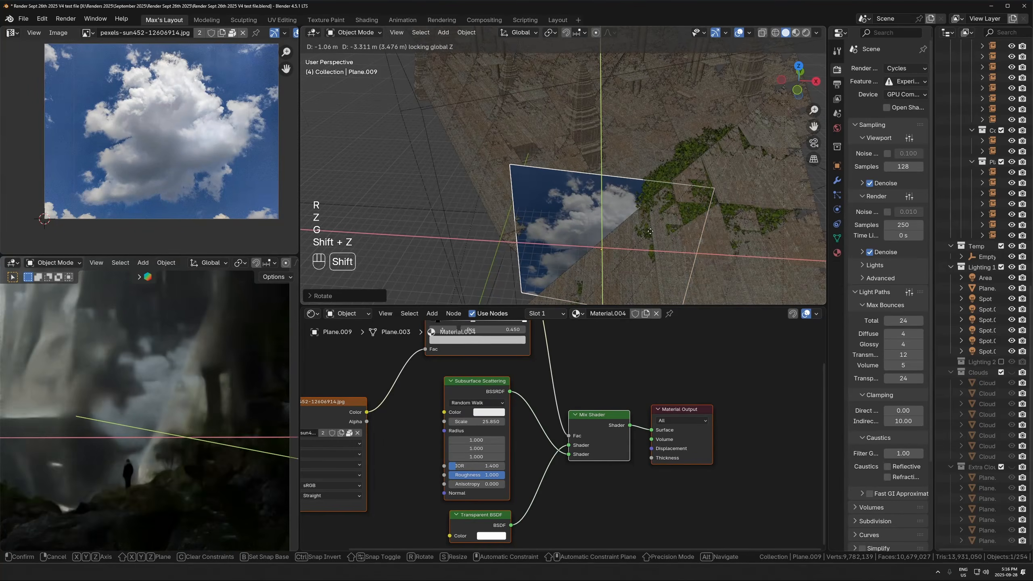
click(650, 232)
- Set the Subsurface Scattering color to pure white to brighten the cloud
scroll(240, 364, down, 4)
shift+middle_drag(651, 242, 653, 244)
scroll(655, 242, up, 4)
middle_drag(655, 239, 659, 198)
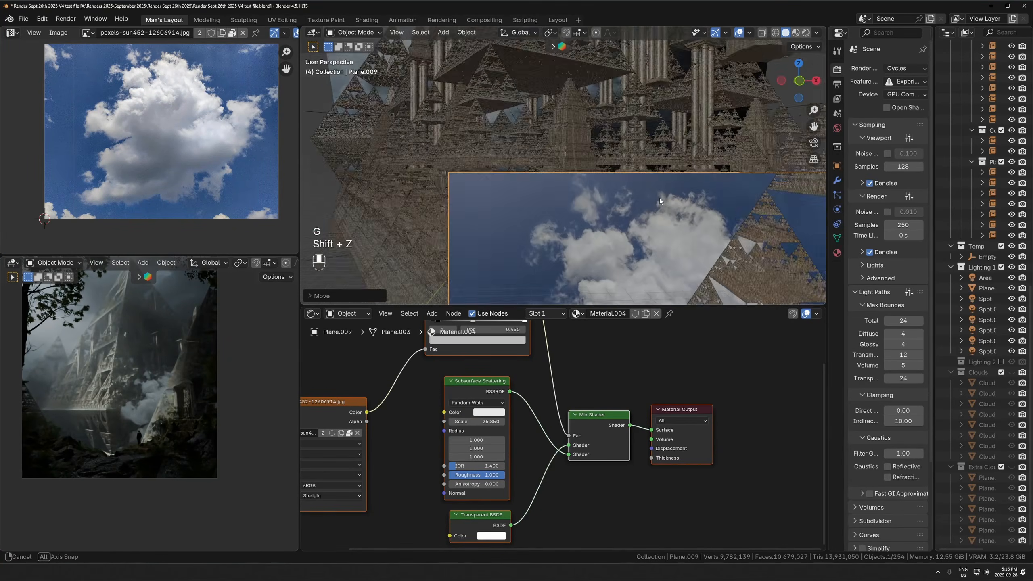
click(659, 211)
middle_drag(500, 379, 536, 456)
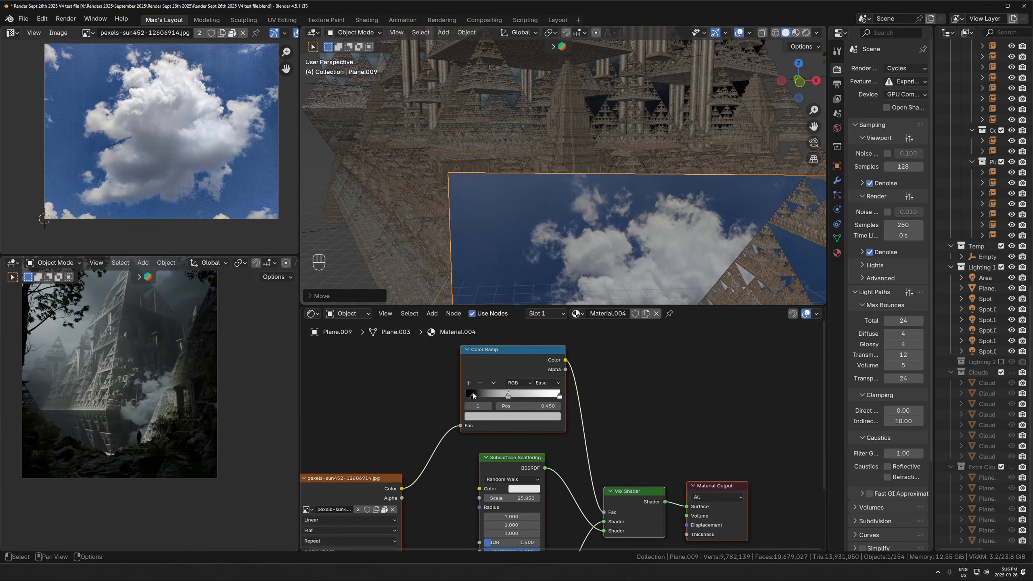
scroll(659, 225, down, 2)
scroll(242, 400, up, 5)
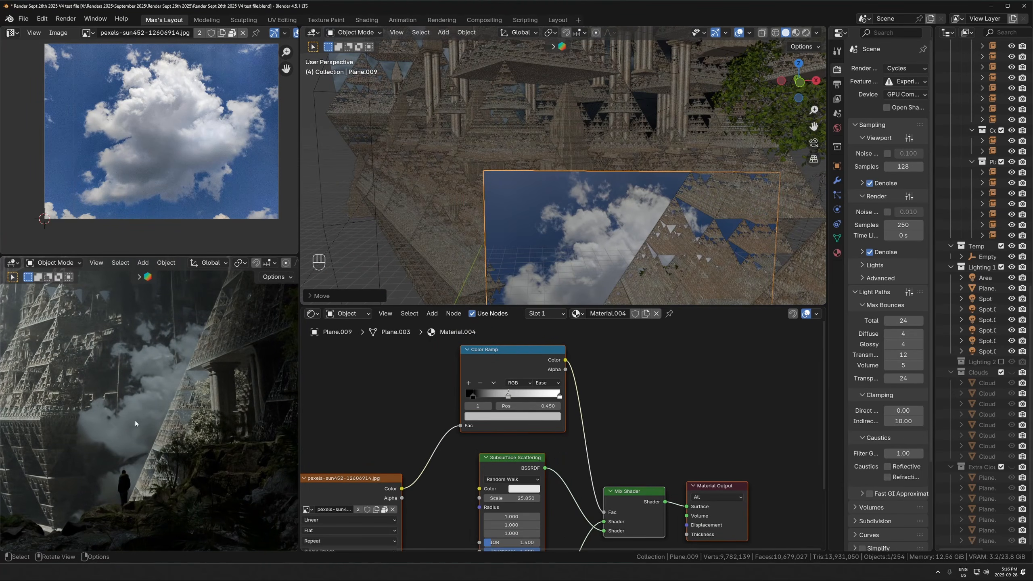
middle_drag(657, 444, 634, 409)
middle_drag(558, 499, 567, 460)
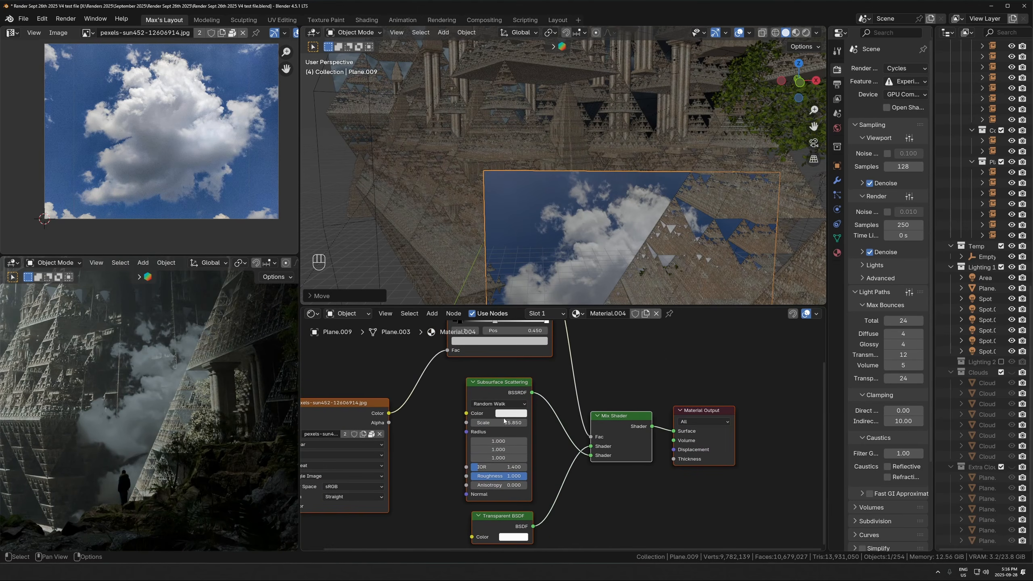
click(505, 414)
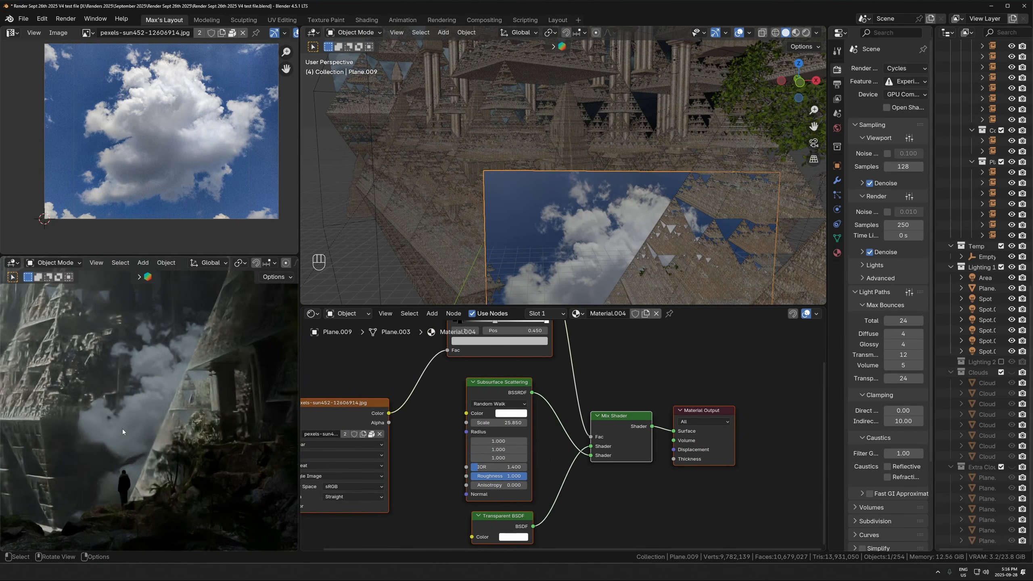
- Rotate the cloud plane about the Z axis in two turns, by about -6° and about 22°
scroll(123, 428, down, 3)
middle_drag(704, 214, 706, 260)
key(r)
key(z)
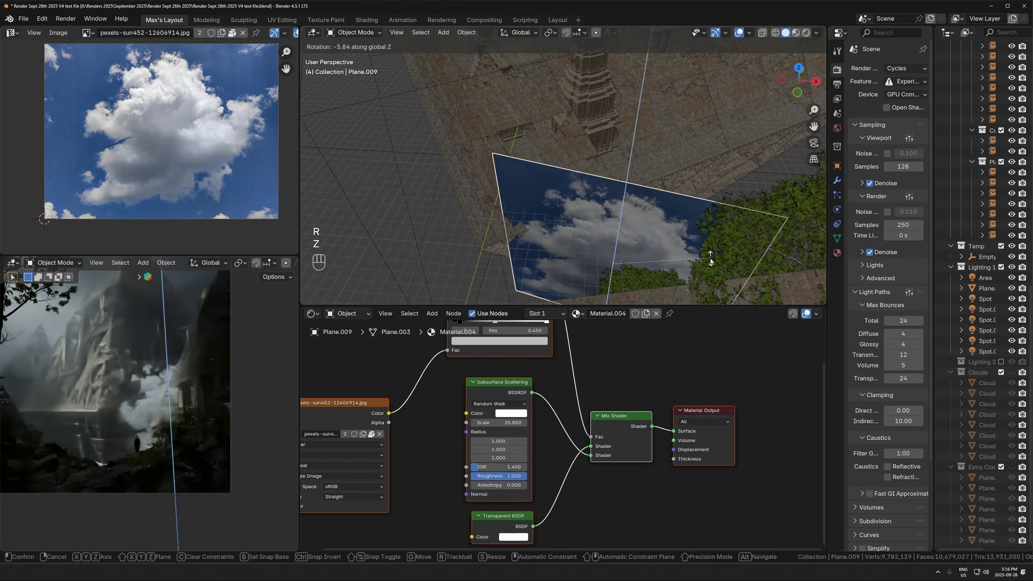
click(710, 257)
key(r)
key(z)
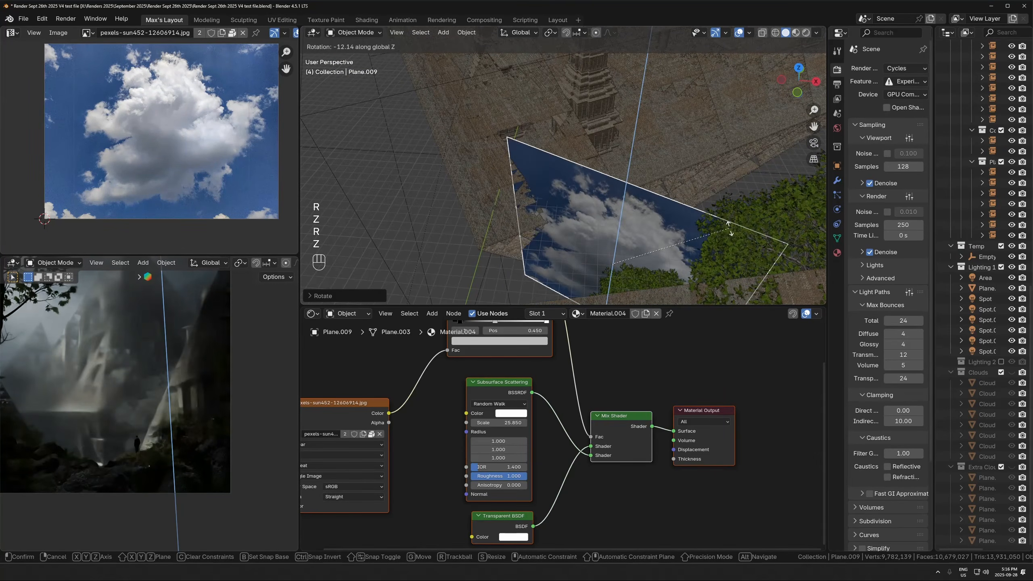
key(Escape)
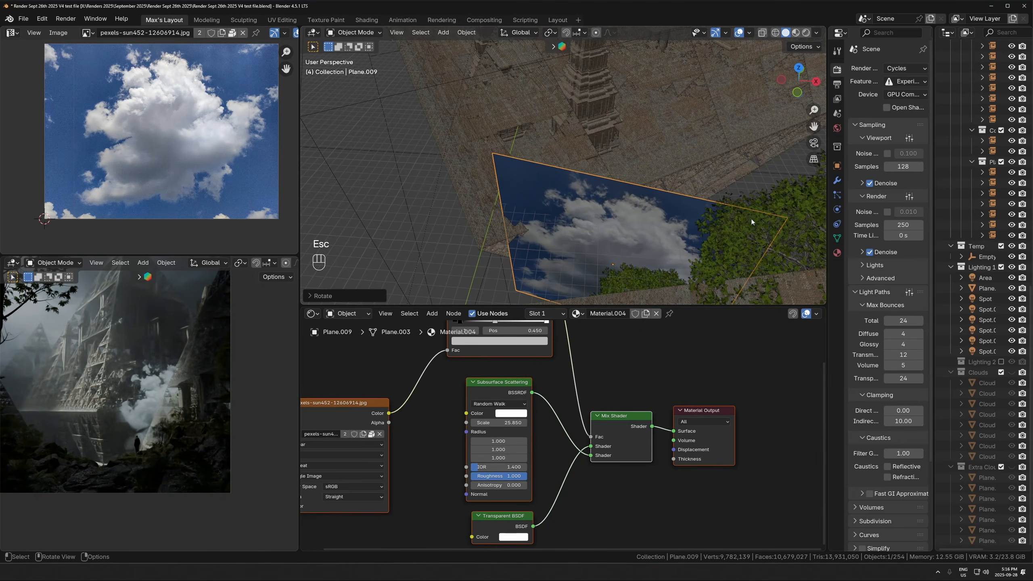
key(r)
key(z)
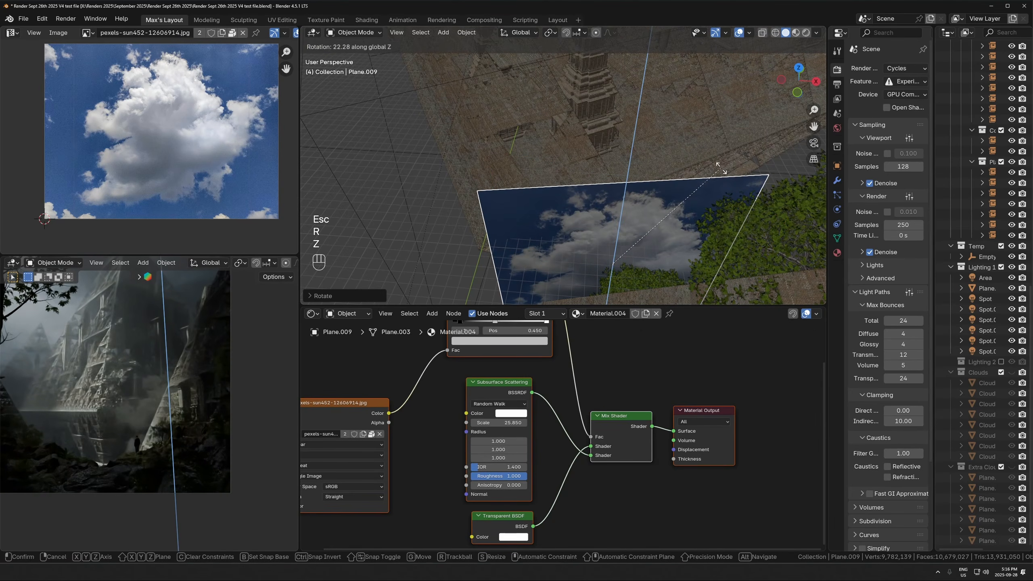
click(721, 166)
- Move the cloud plane horizontally, clear of the vine-covered pyramid, and inspect the result in the rendered view
scroll(627, 214, down, 4)
key(g)
key(shift+z)
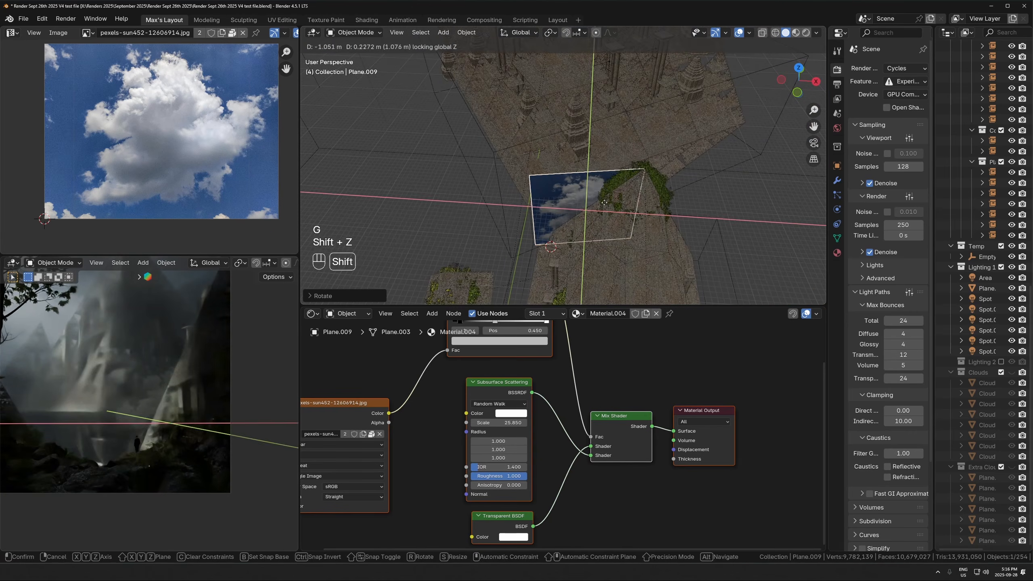
click(510, 210)
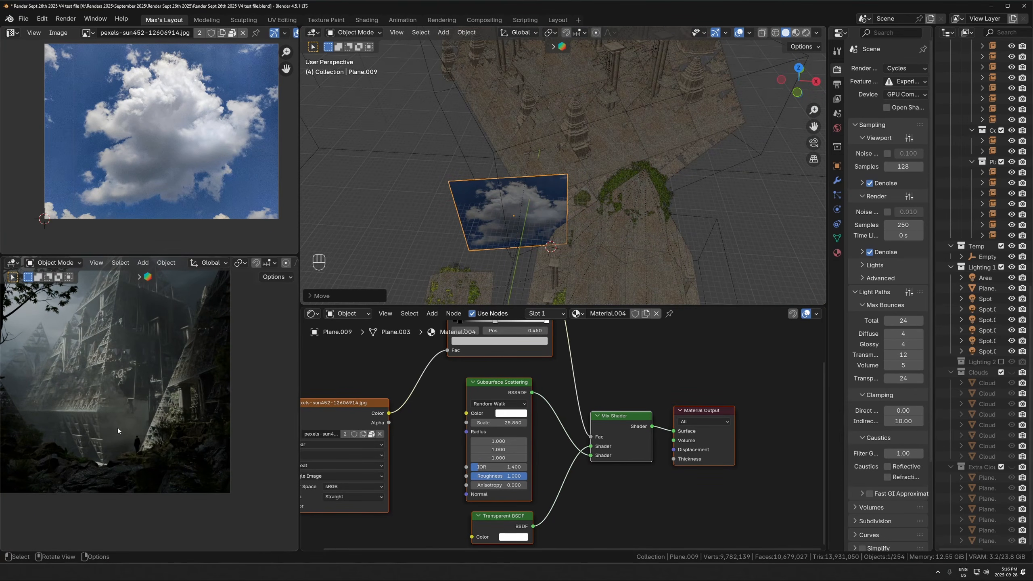
scroll(117, 429, up, 3)
shift+middle_drag(114, 413, 167, 434)
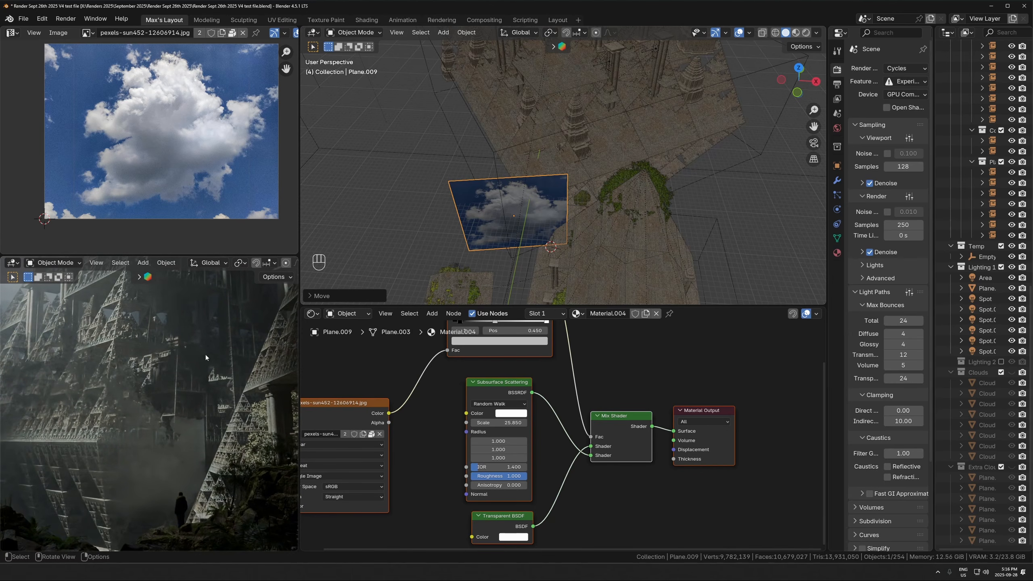
middle_drag(205, 354, 193, 371)
key(KP_Decimal)
middle_drag(262, 417, 191, 309)
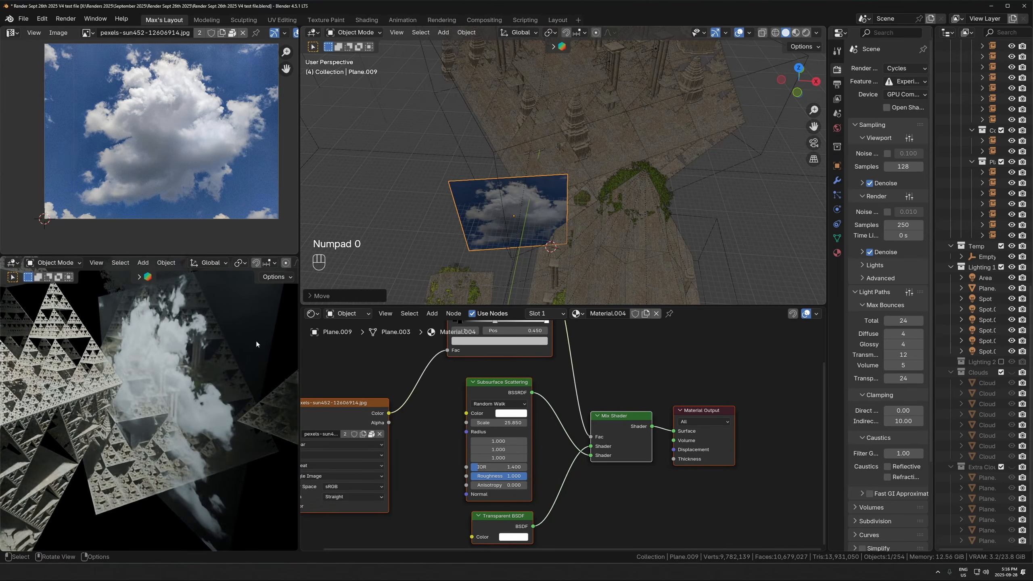
- Rotate the cloud plane about the Z axis by about -25° and -2°, and view the scene through the camera
scroll(604, 203, down, 2)
key(r)
key(z)
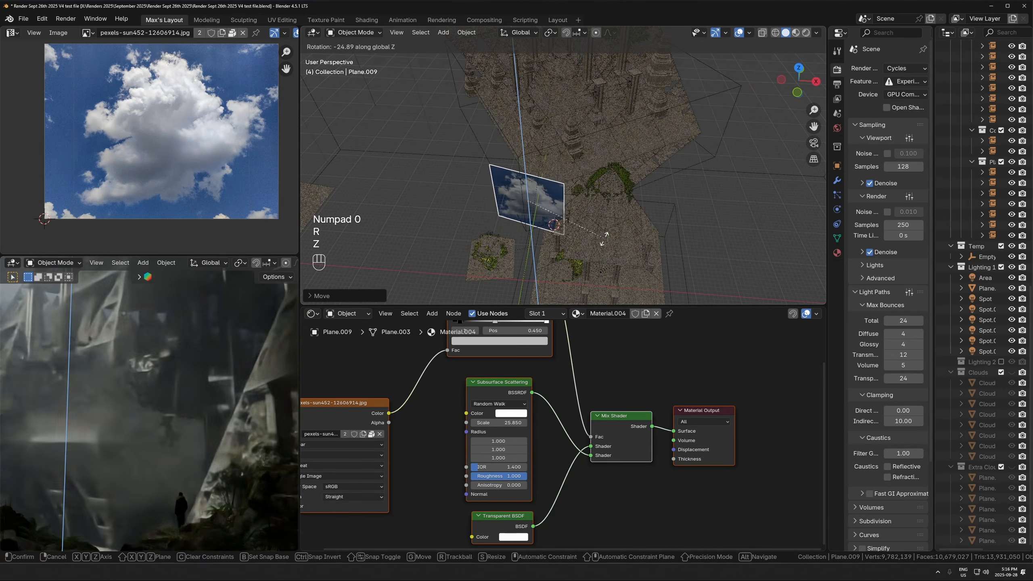
click(604, 239)
key(r)
key(z)
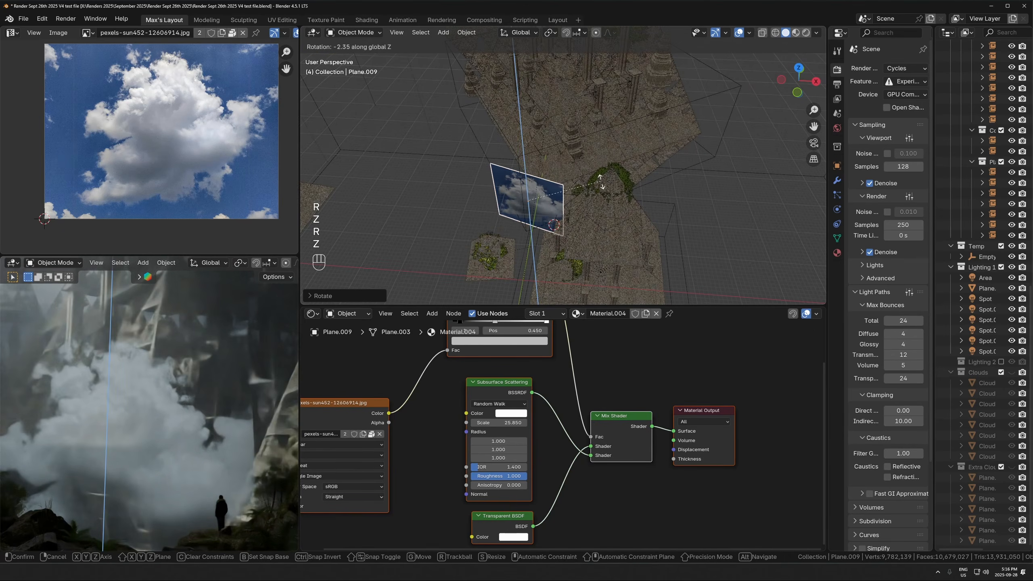
click(602, 186)
scroll(233, 372, down, 2)
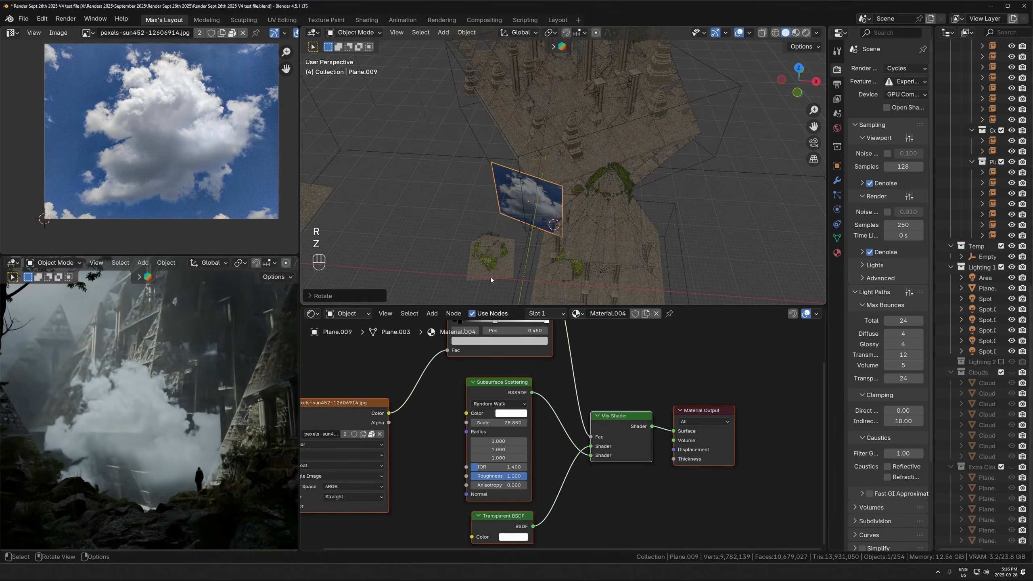
key(KP_0)
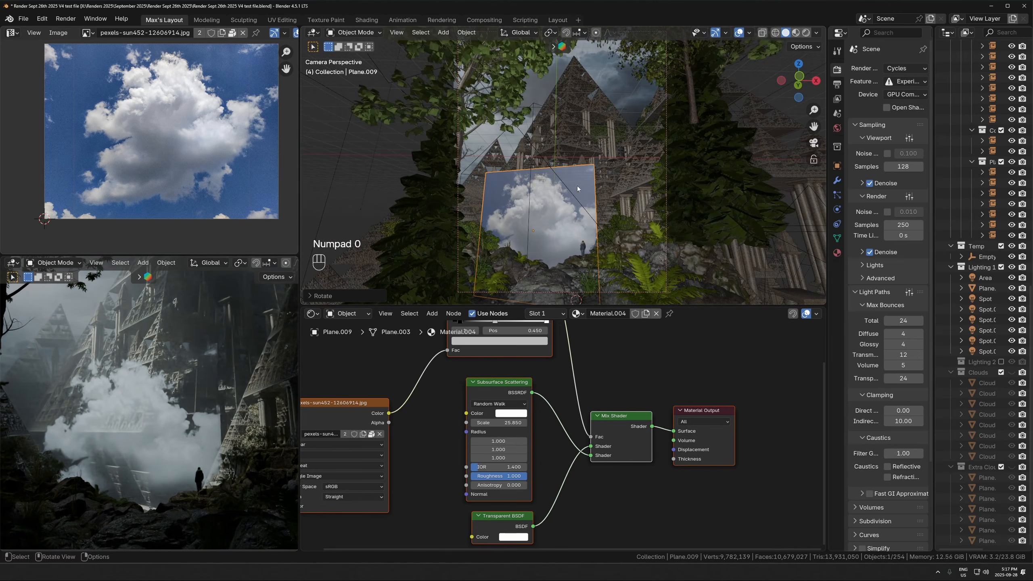
- Try rotating and shifting the cloud plane in the camera view, undoing the attempts
key(r)
click(94, 413)
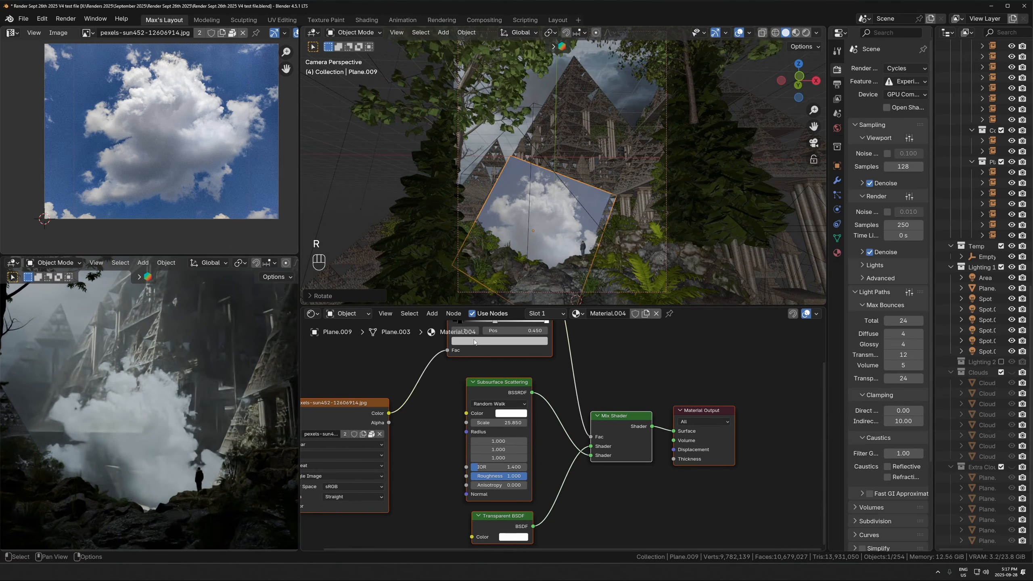
key(ctrl+z)
key(g)
key(r)
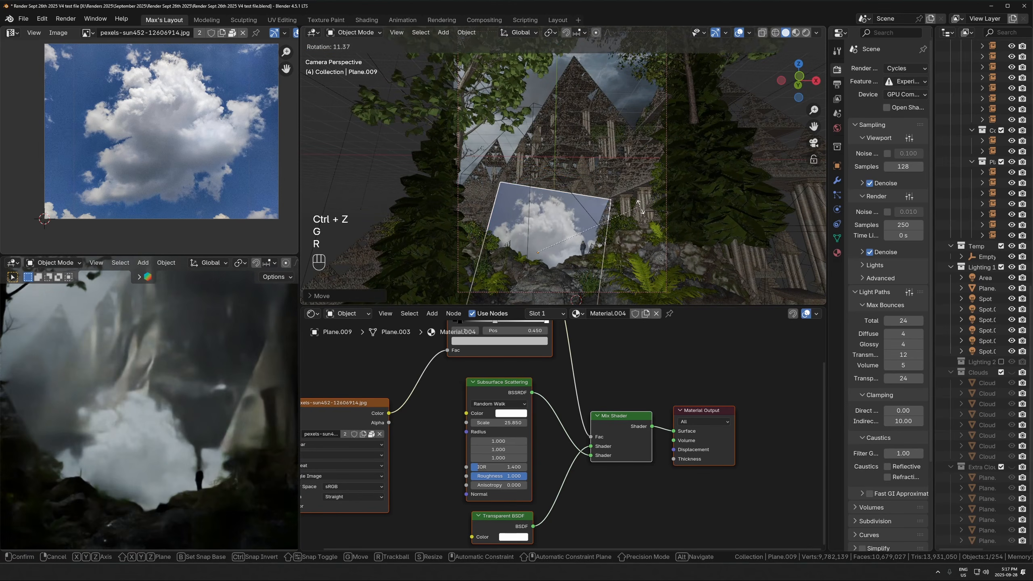
click(558, 265)
key(r)
key(g)
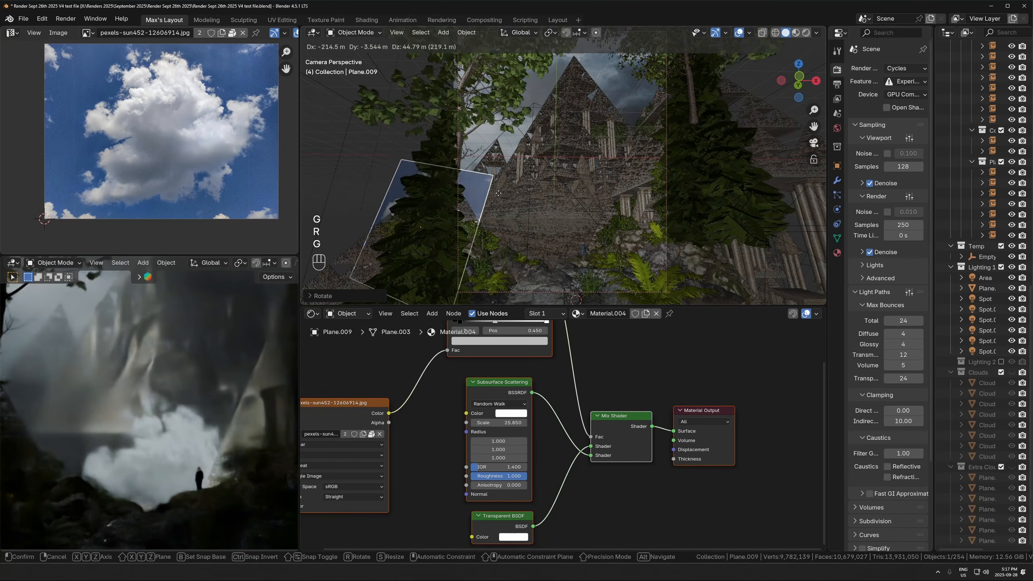
click(532, 186)
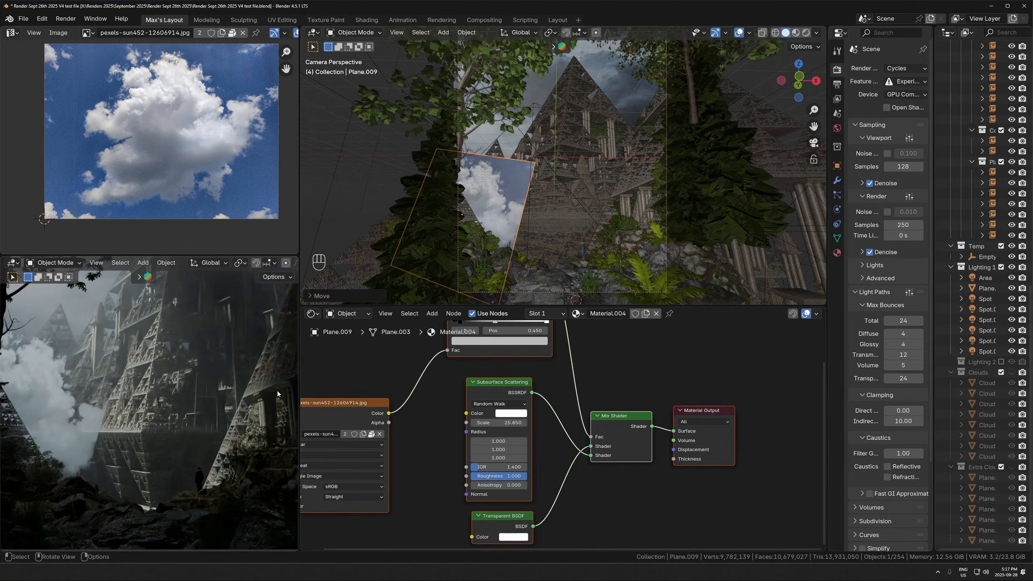
key(ctrl+z)
- Adjust the cloud plane's rotation and move it about 10.6 m, mostly downward, behind the standing figure
key(g)
key(r)
key(g)
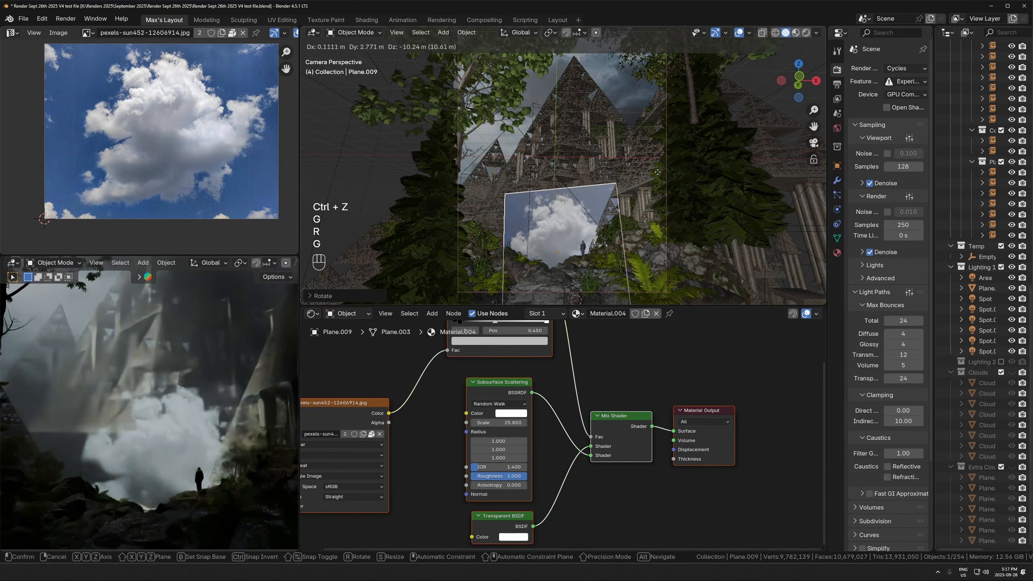
click(657, 172)
- Create a linked duplicate of the cloud plane, rotate it about 39° and place it left of the original
key(alt+d)
key(r)
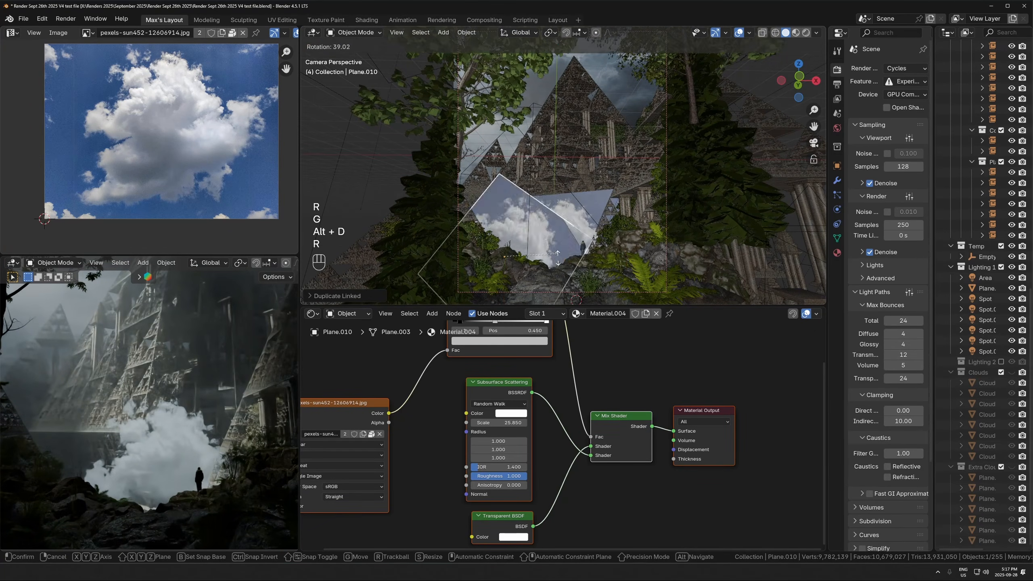
click(557, 252)
key(g)
click(557, 220)
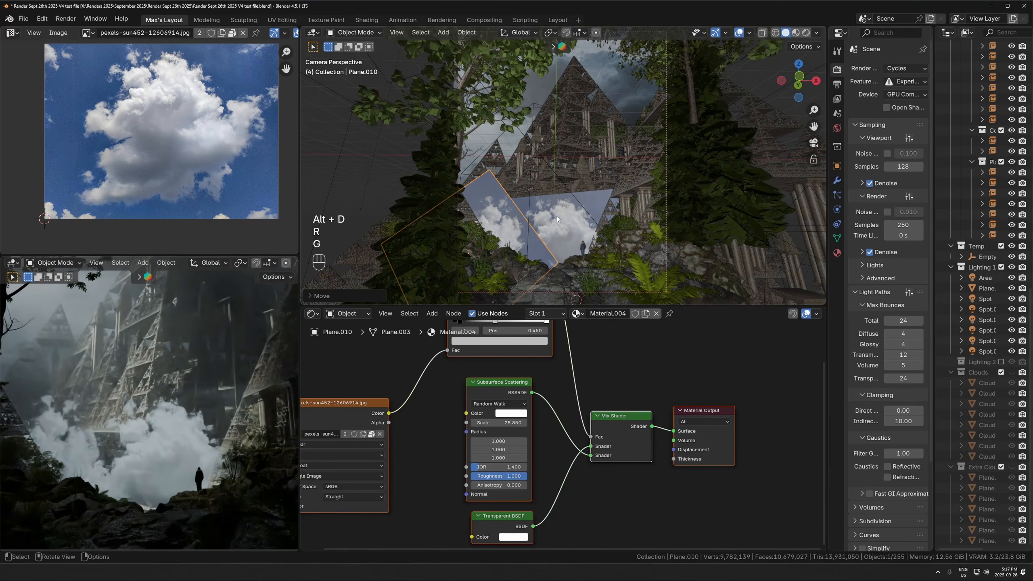
- Shift the duplicated cloud plane further left beside the spruce and fine-tune its rotation in the camera view
key(g)
click(520, 214)
key(r)
click(531, 210)
key(g)
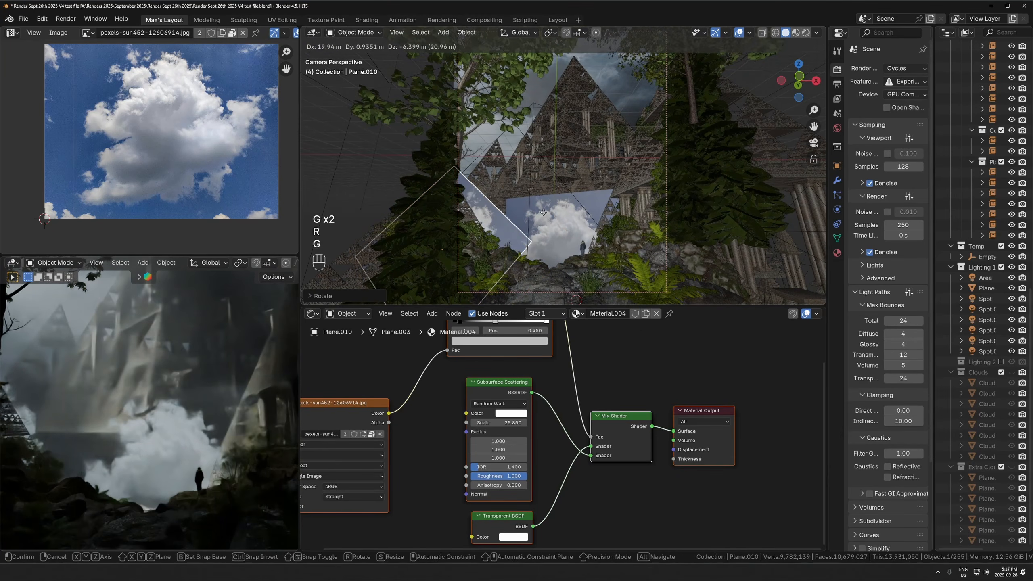
click(543, 212)
shift+middle_drag(124, 442, 122, 464)
key(r)
click(547, 165)
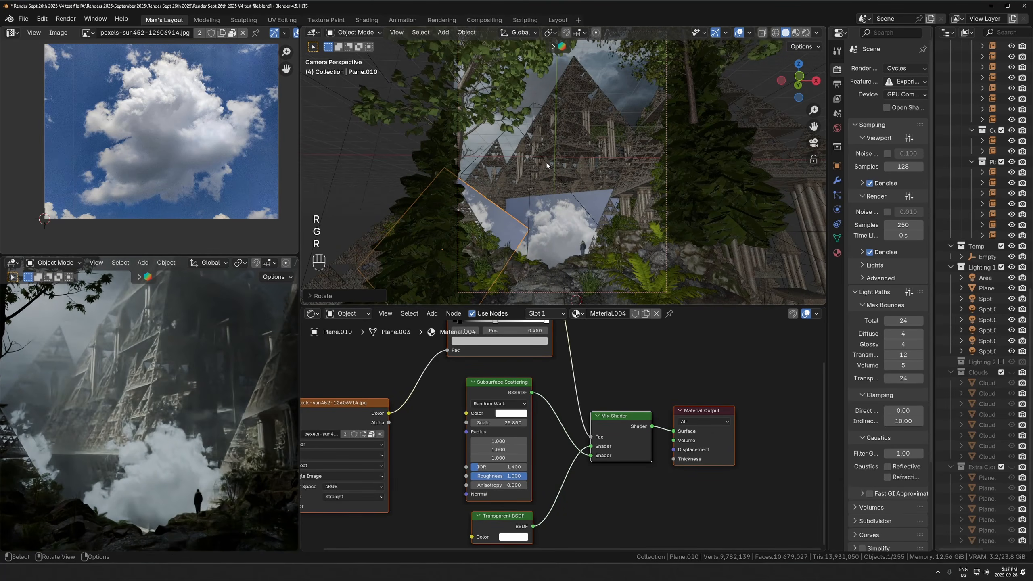
- Create another linked cloud plane duplicate, rotate it and place it higher, in front of the main pyramid's right side
key(alt+d)
click(677, 175)
key(r)
click(670, 95)
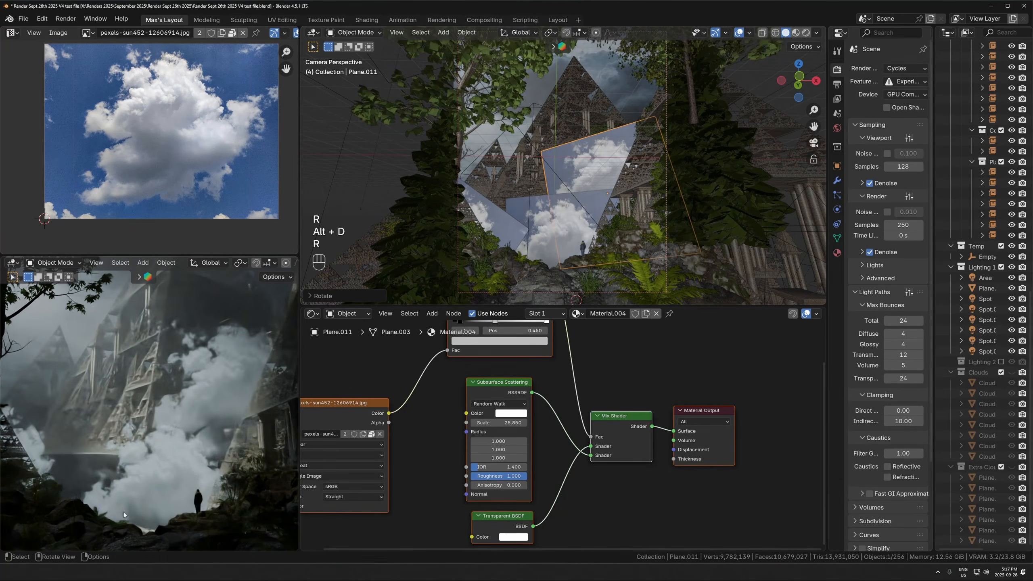
shift+middle_drag(124, 514, 90, 549)
key(r)
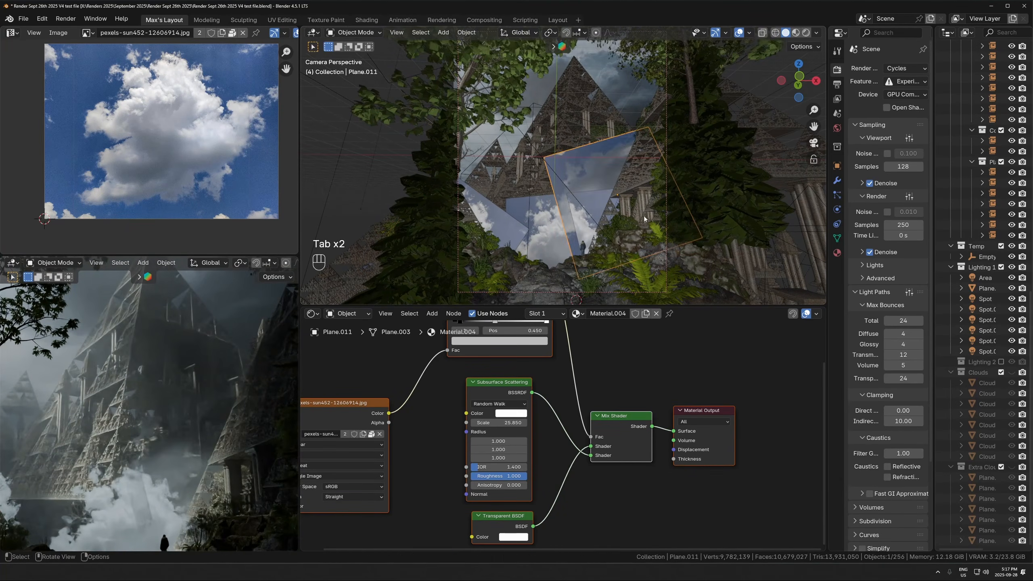
key(g)
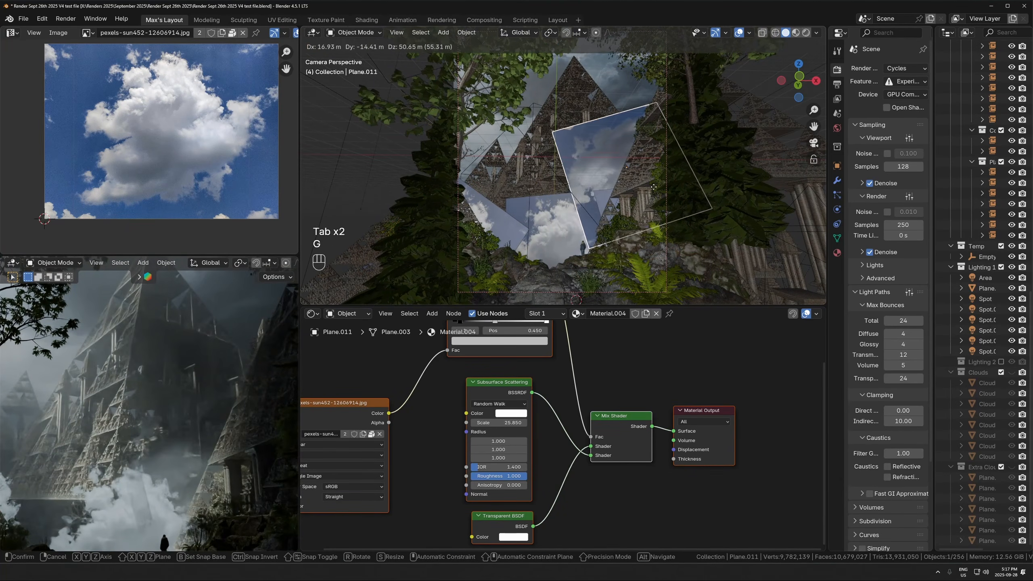
- Move the upper cloud plane duplicate horizontally and rotate it about the Z axis
key(g)
key(shift+z)
key(r)
key(z)
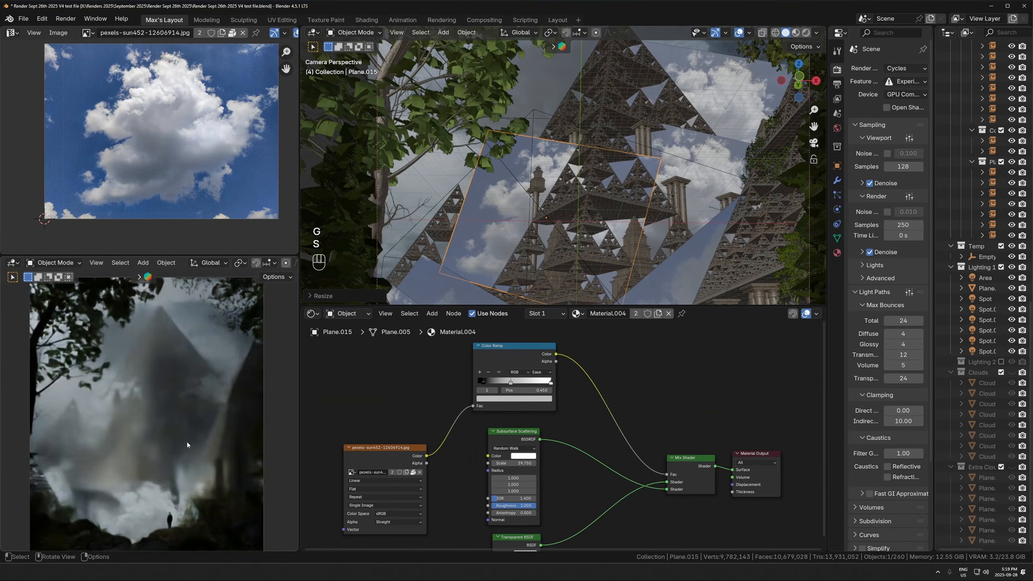
key(z)
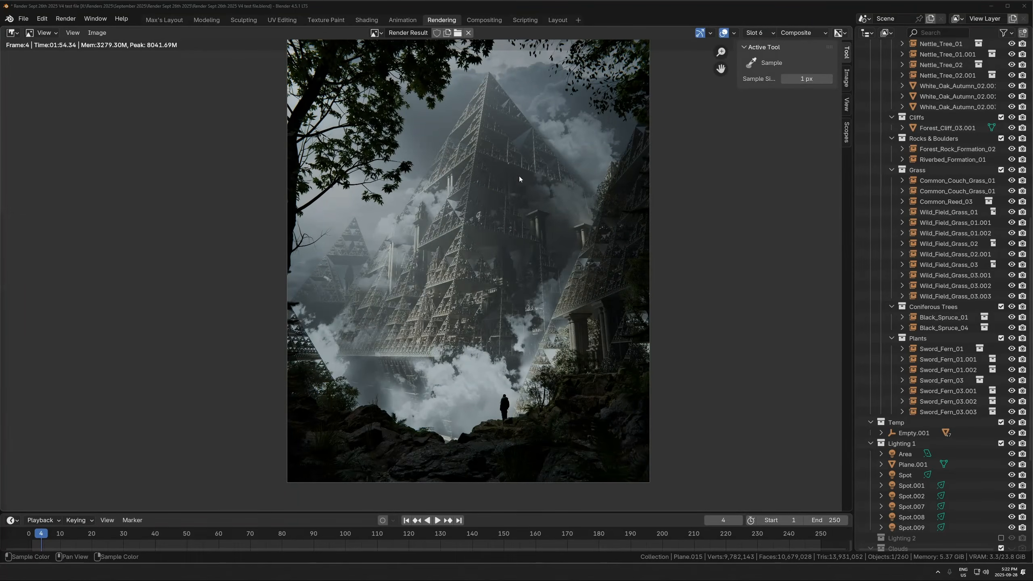
- Examine the render result up close, checking the wispy cloud between the pyramids and the main pyramid's structure
scroll(537, 340, up, 9)
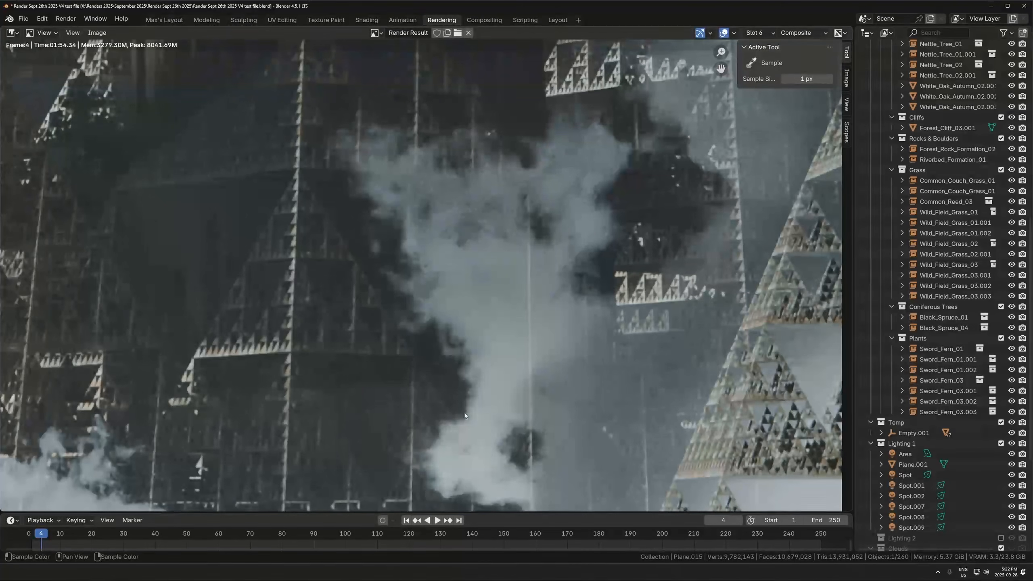
scroll(482, 226, up, 5)
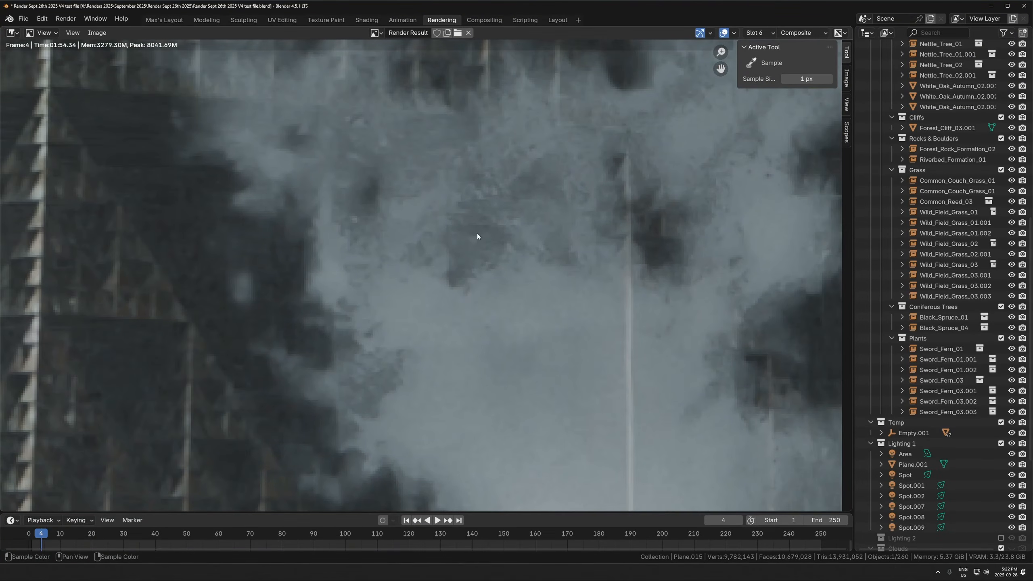
scroll(469, 198, down, 10)
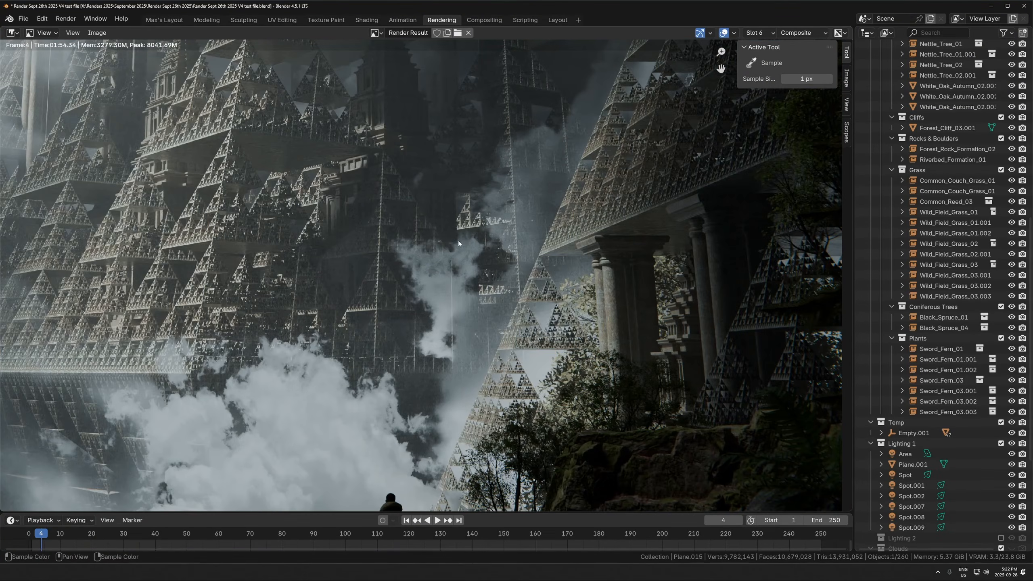
scroll(323, 260, down, 3)
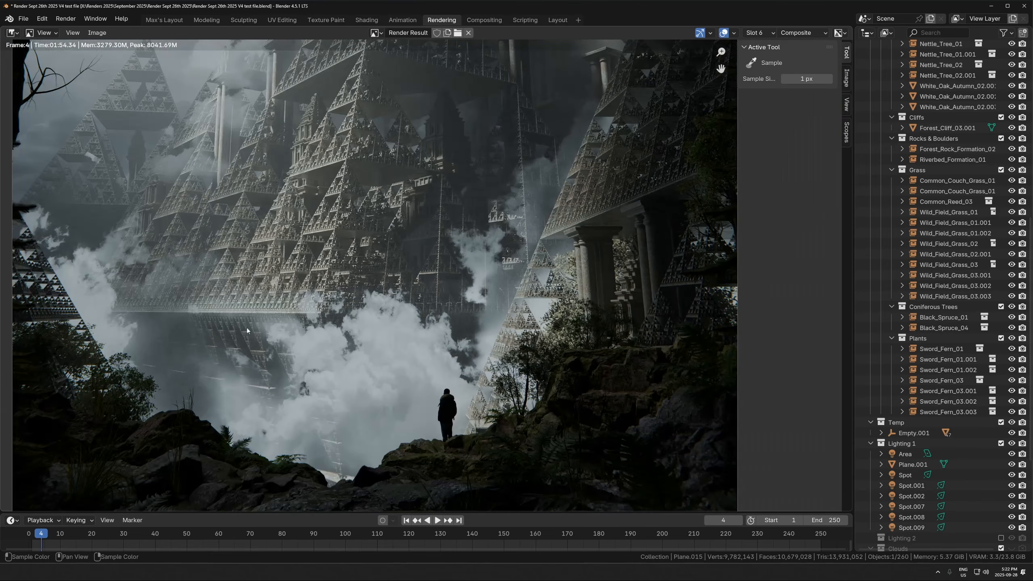
scroll(298, 307, down, 3)
middle_drag(298, 307, 291, 421)
scroll(292, 421, up, 1)
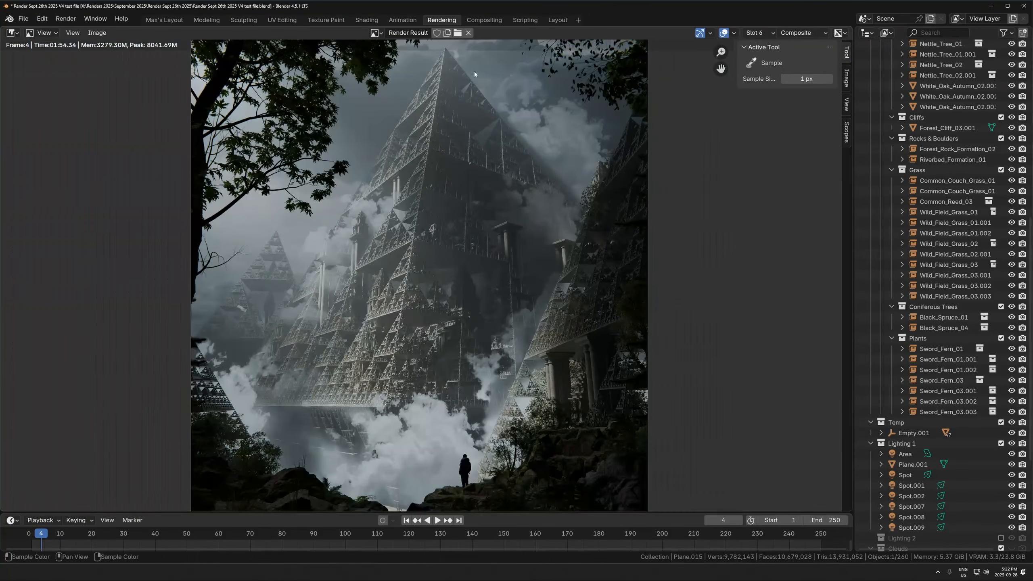
scroll(449, 240, up, 3)
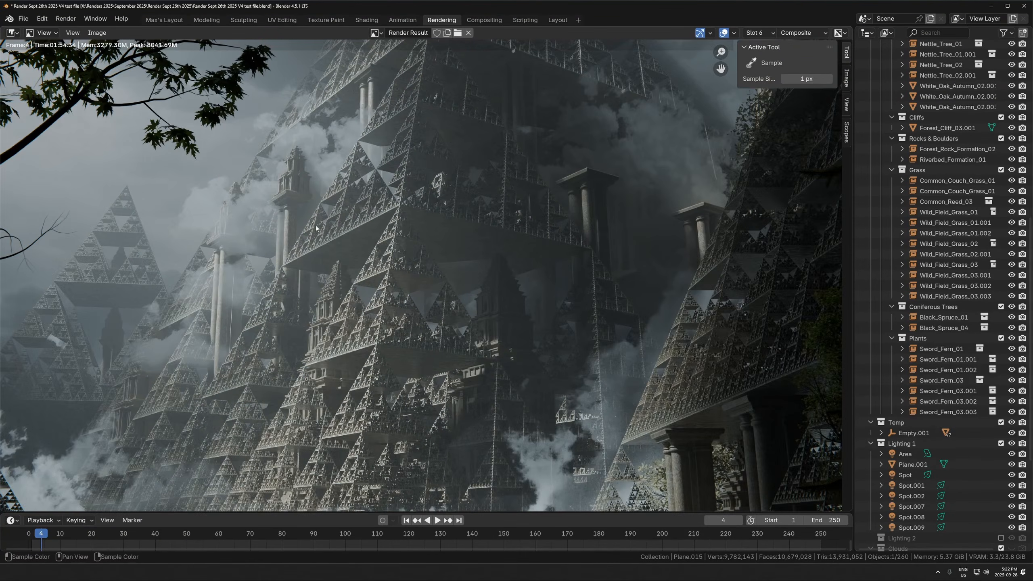
scroll(341, 248, down, 3)
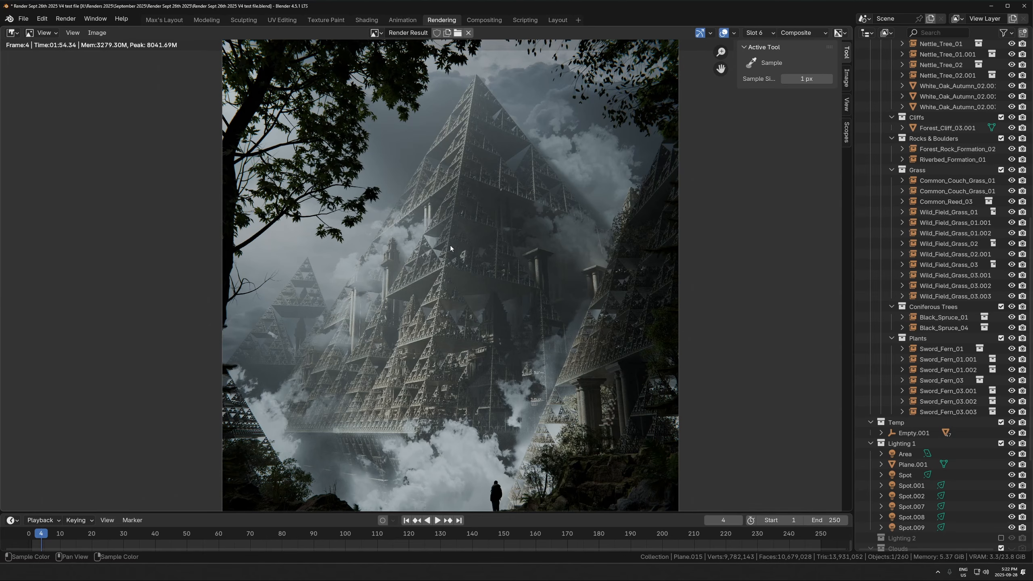
- Examine the cloud bank around the main pyramid's base and the standing figure in the render result
middle_drag(569, 280, 678, 144)
scroll(519, 269, up, 1)
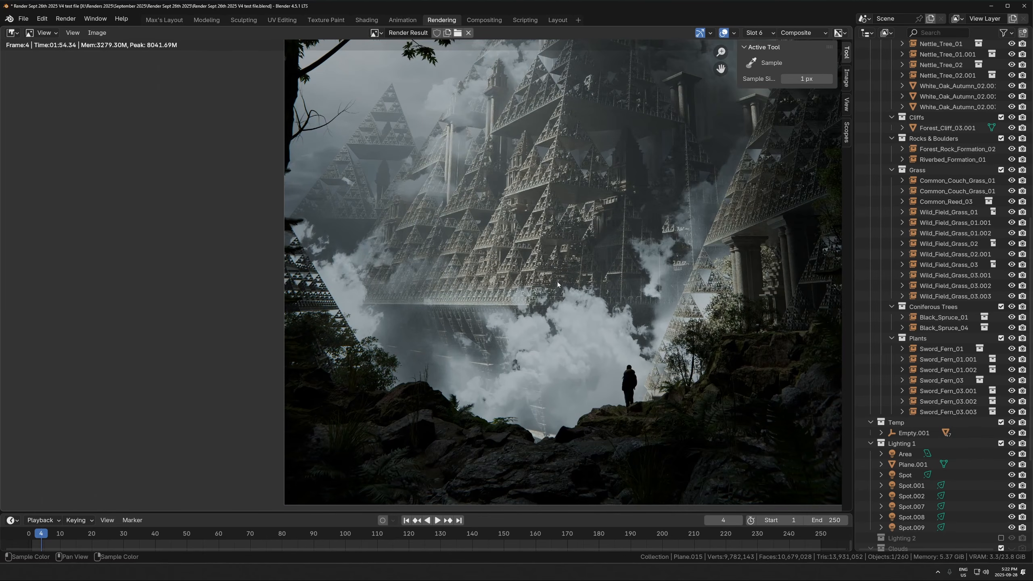
scroll(558, 285, up, 6)
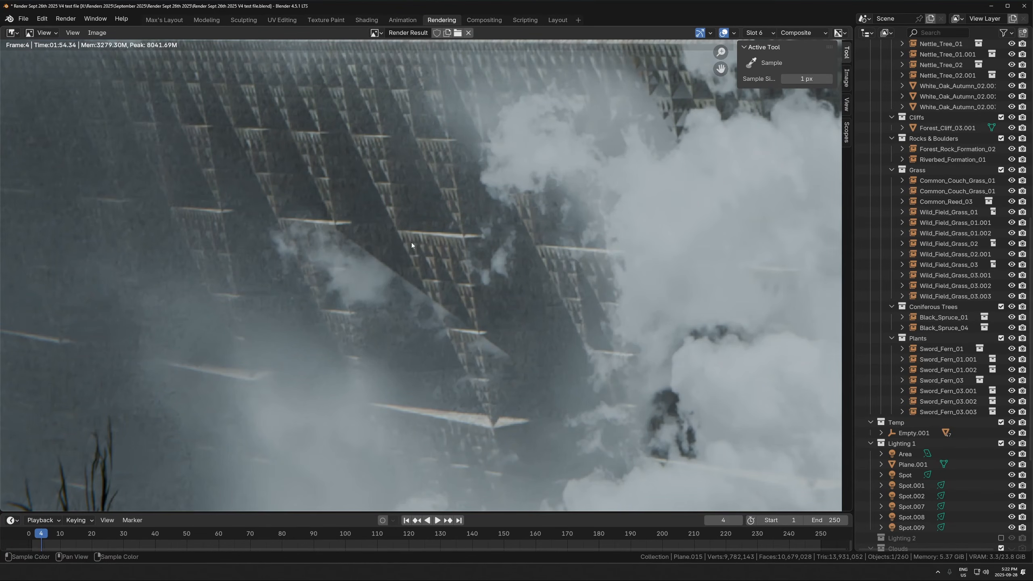
scroll(522, 281, down, 5)
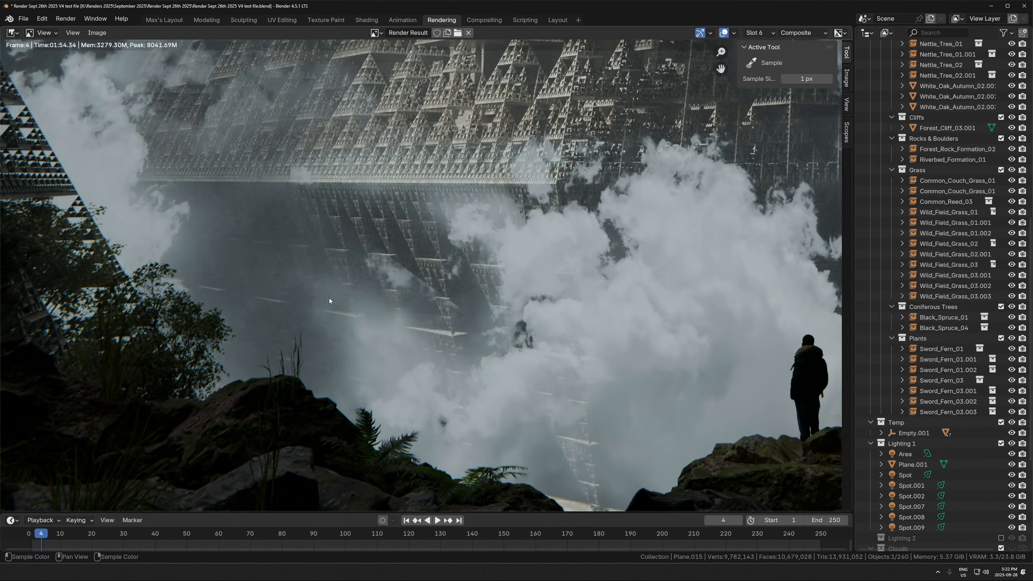
scroll(427, 314, up, 4)
scroll(522, 268, down, 5)
scroll(385, 345, up, 7)
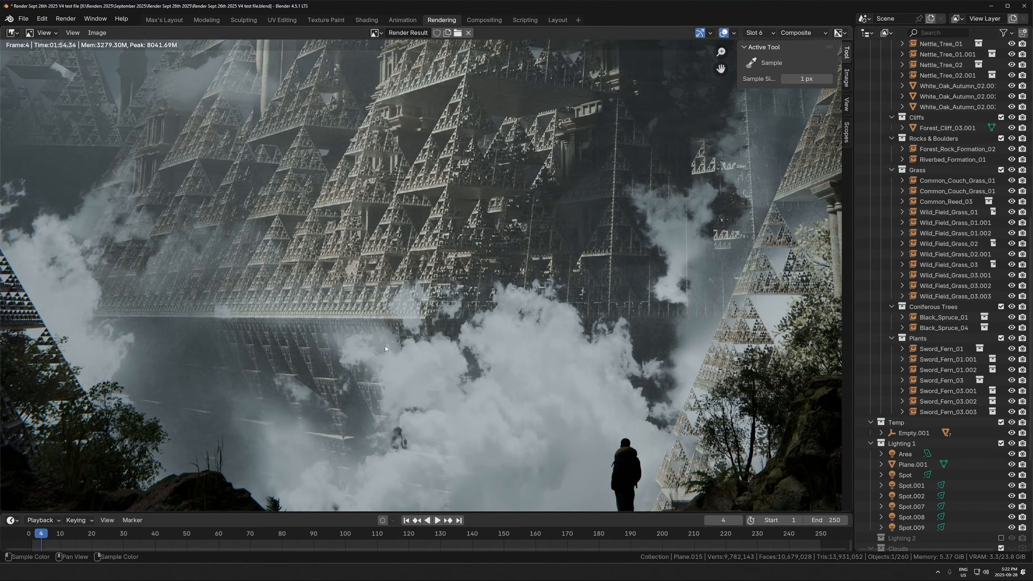
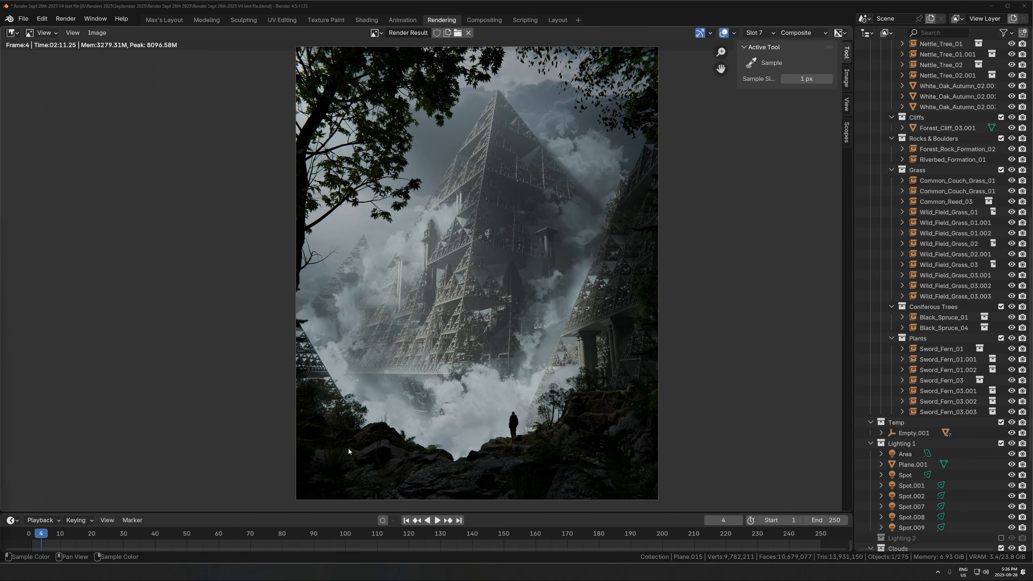
- Examine the clouds, towers, columns and fractal detail across the main and distant pyramids in the render result
scroll(524, 221, up, 2)
middle_drag(525, 221, 544, 163)
scroll(544, 164, down, 1)
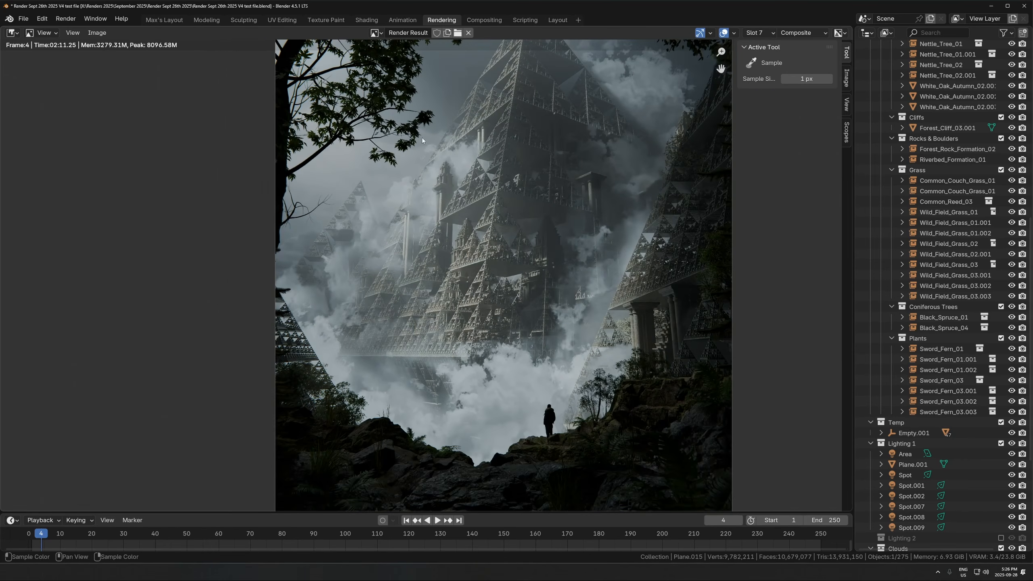
middle_drag(627, 65, 606, 114)
scroll(393, 246, up, 1)
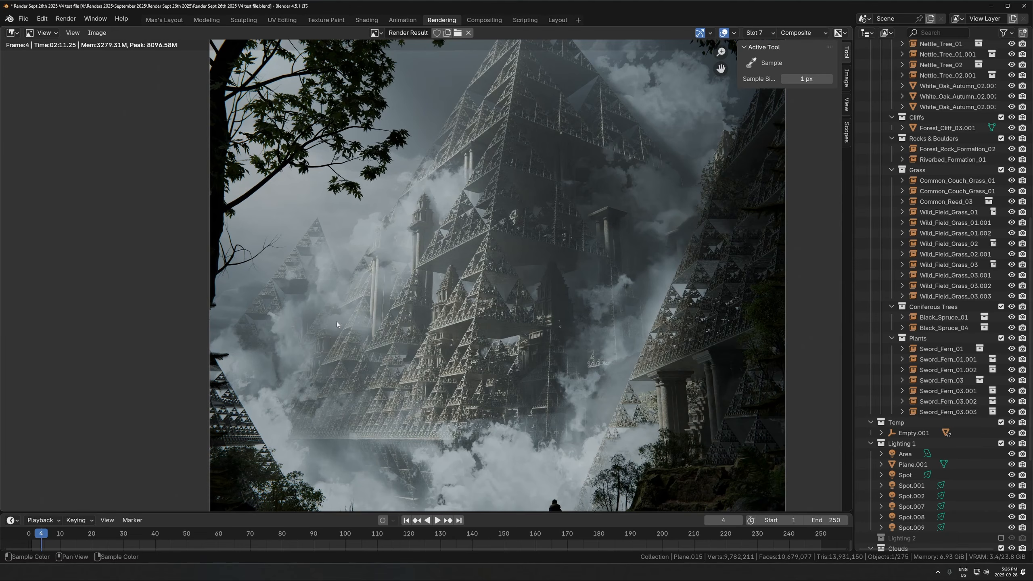
scroll(487, 261, up, 1)
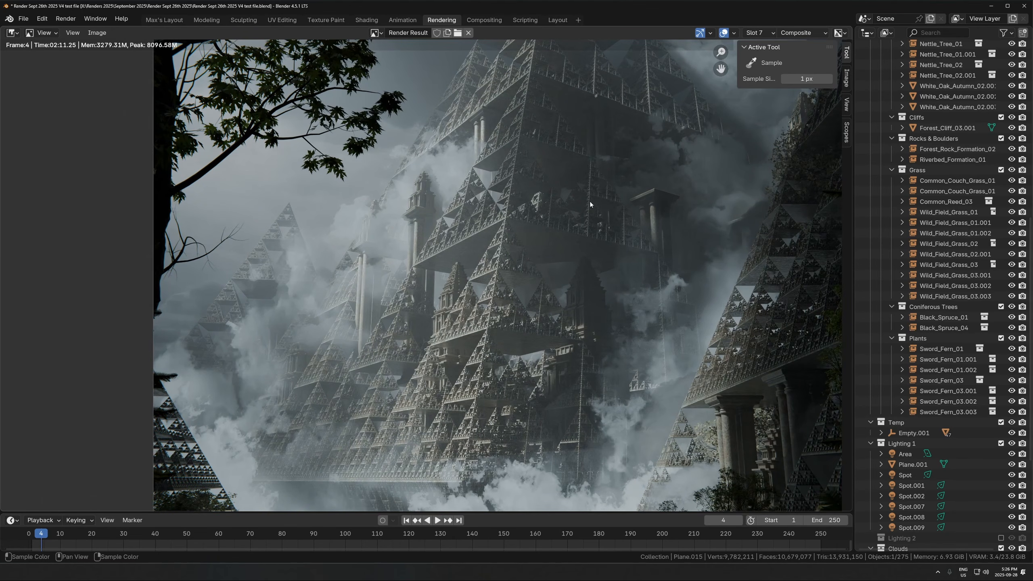
scroll(589, 201, down, 3)
scroll(563, 272, up, 2)
scroll(435, 458, up, 2)
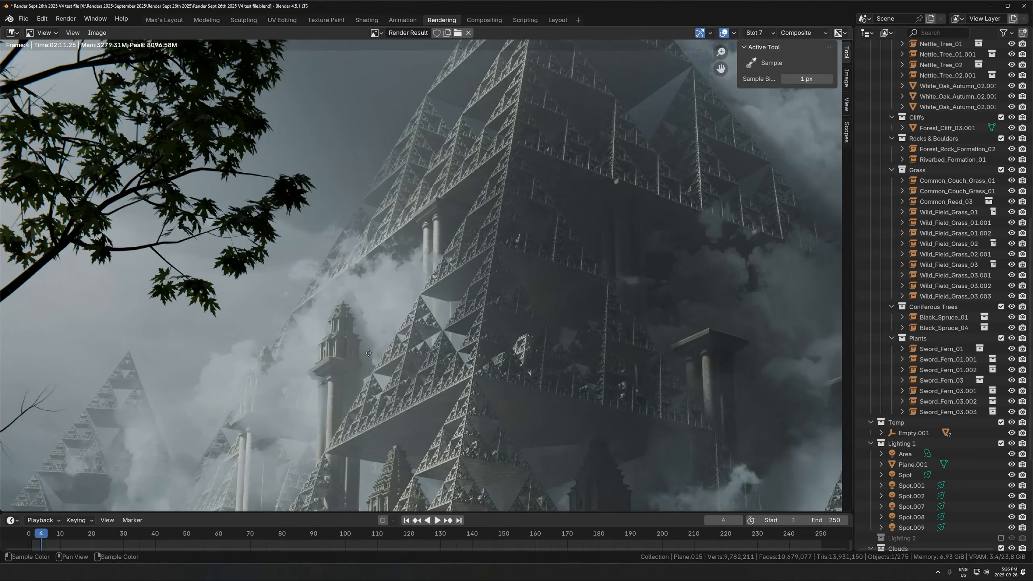
scroll(343, 336, up, 1)
scroll(365, 285, down, 1)
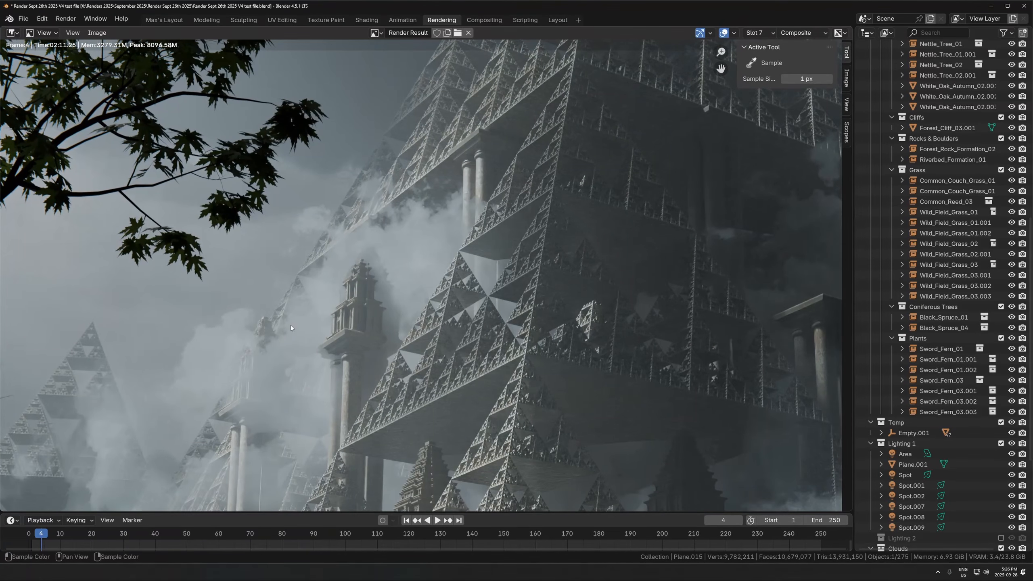
scroll(329, 317, down, 5)
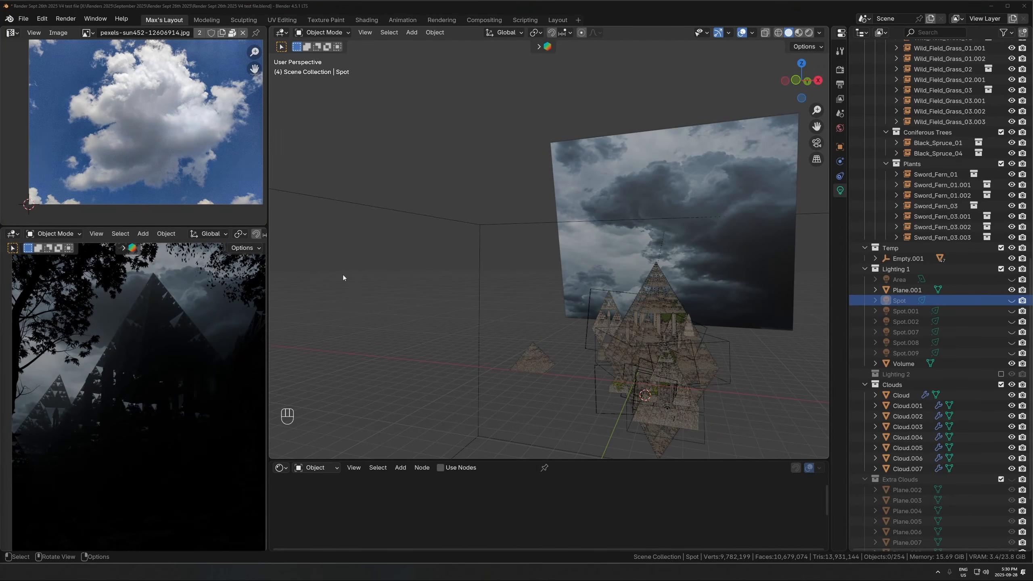
- Select the dark sky image plane behind the pyramids and enlarge the camera preview area
click(744, 183)
scroll(167, 367, down, 2)
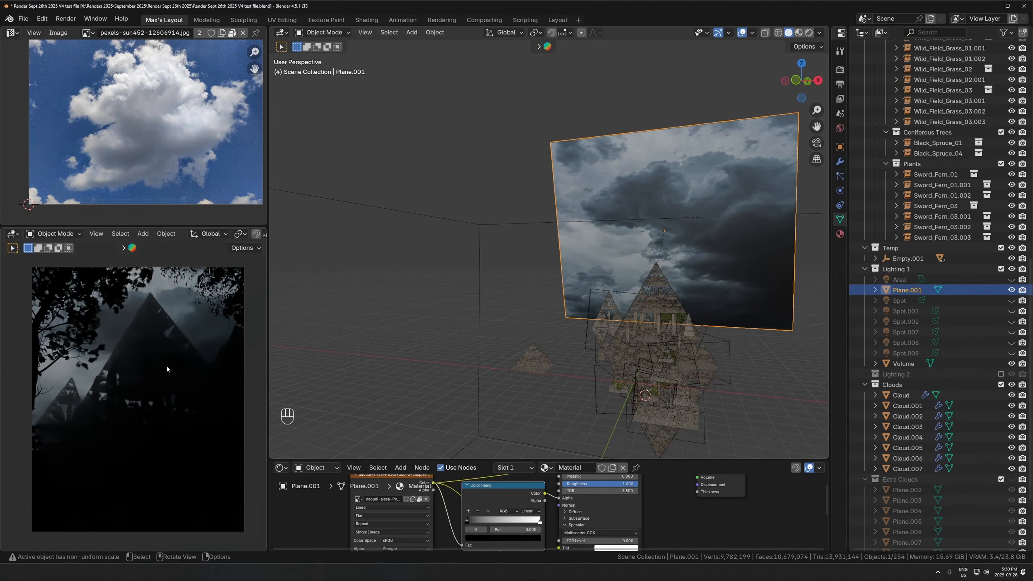
scroll(128, 372, up, 3)
drag(183, 226, 183, 185)
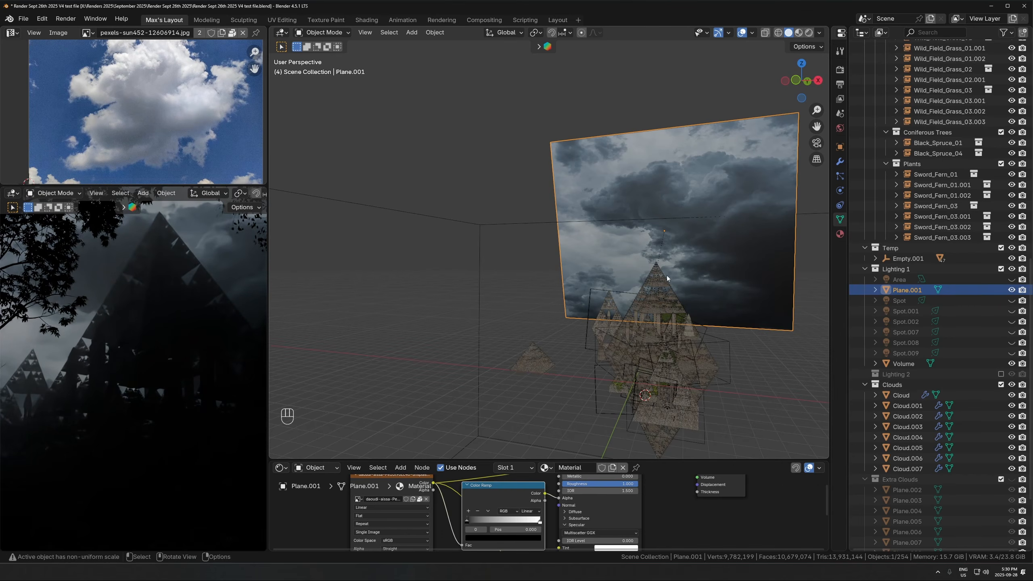
shift+middle_drag(666, 276, 574, 319)
key(KP_Decimal)
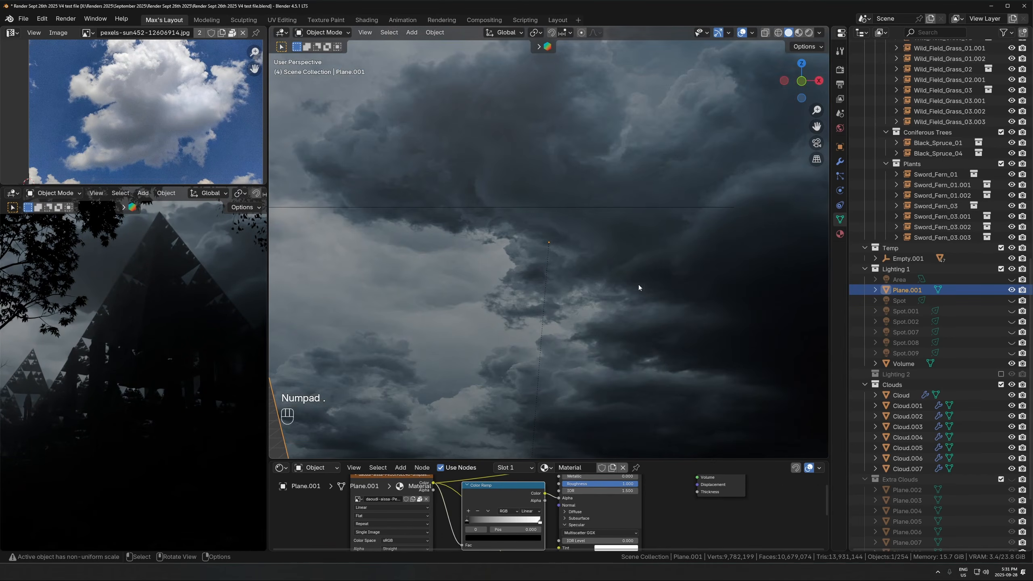
middle_drag(639, 286, 625, 265)
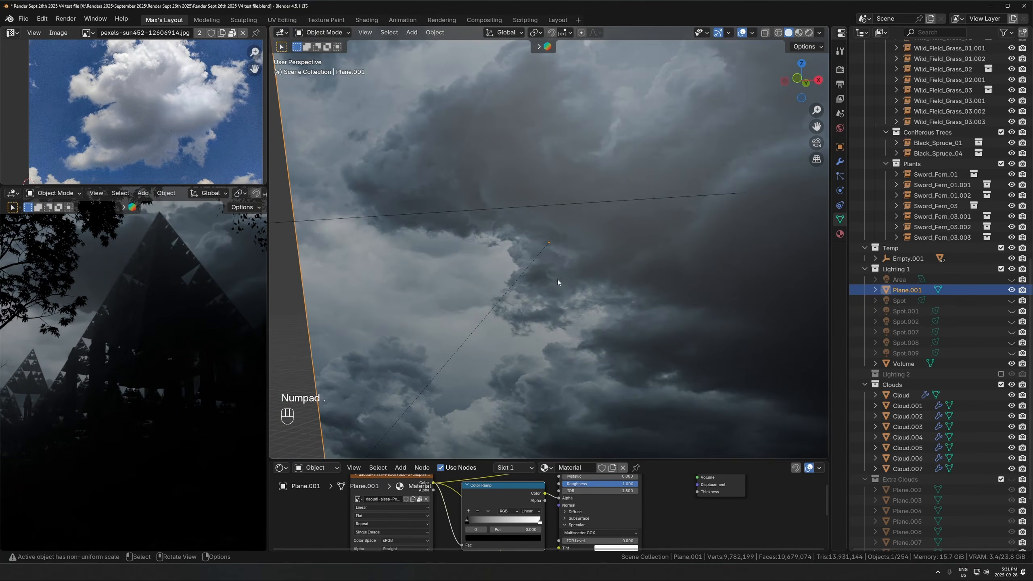
scroll(558, 279, down, 5)
middle_drag(593, 275, 576, 239)
scroll(626, 308, down, 2)
- Enlarge the shader editor and show the sky plane's texture in the image editor
drag(628, 460, 628, 353)
middle_drag(629, 185, 557, 239)
scroll(557, 239, down, 2)
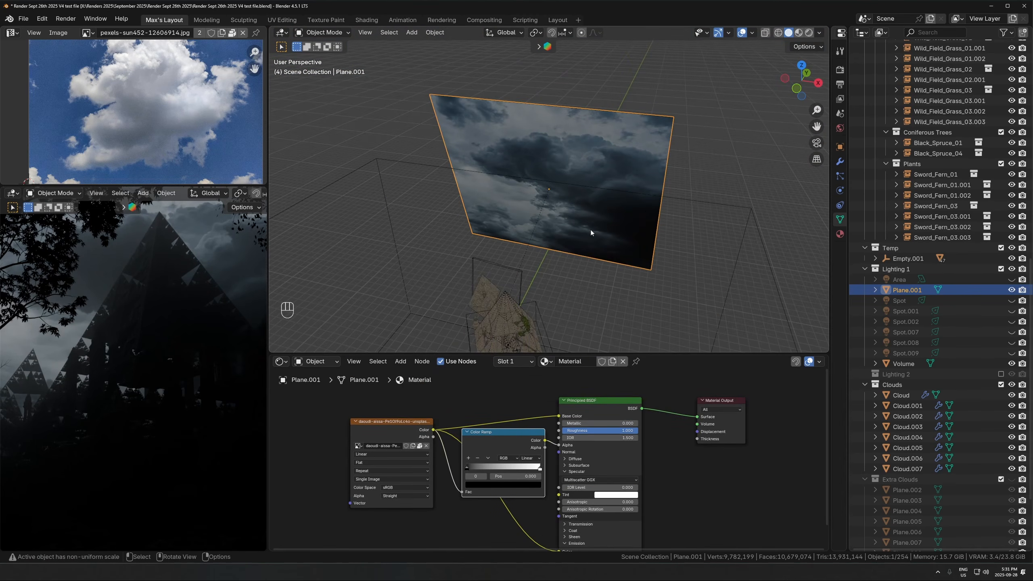
key(Tab)
key(Tab)
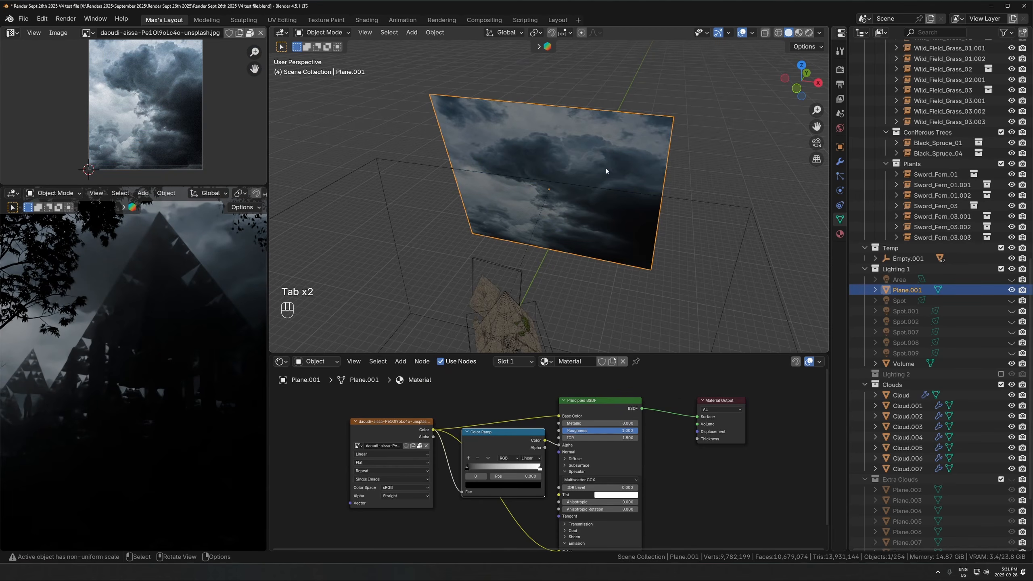
- Space the sky image texture node away from the Color Ramp and disconnect it from the Principled BSDF's Base Color
drag(406, 422, 353, 431)
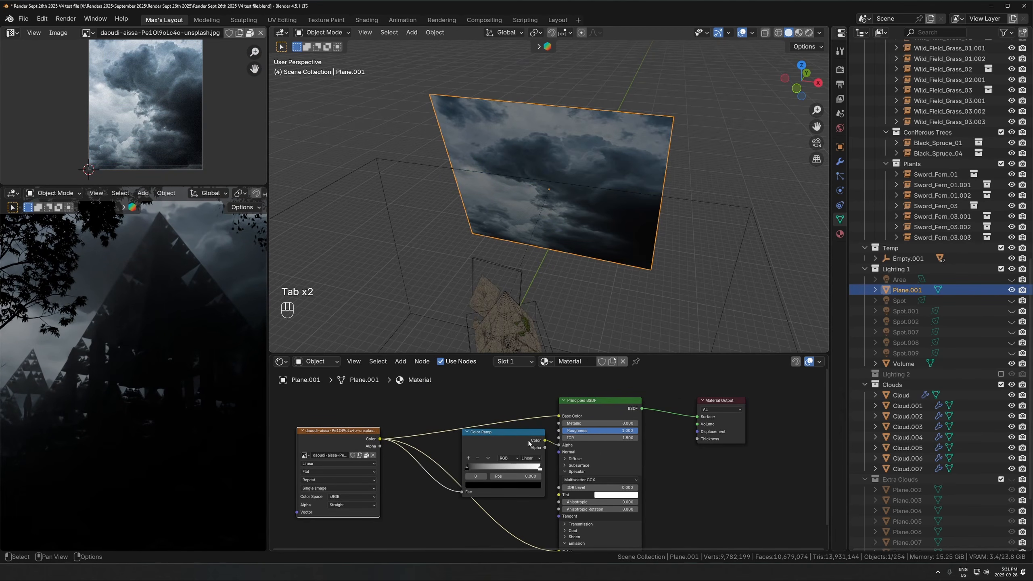
middle_drag(553, 515, 539, 454)
scroll(539, 454, down, 2)
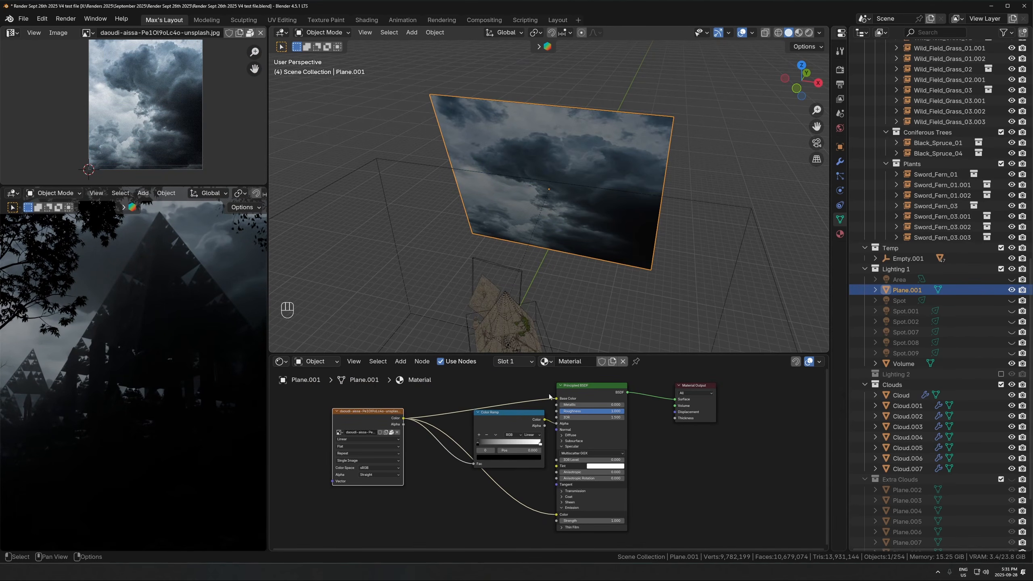
drag(556, 398, 365, 418)
middle_drag(374, 447, 376, 503)
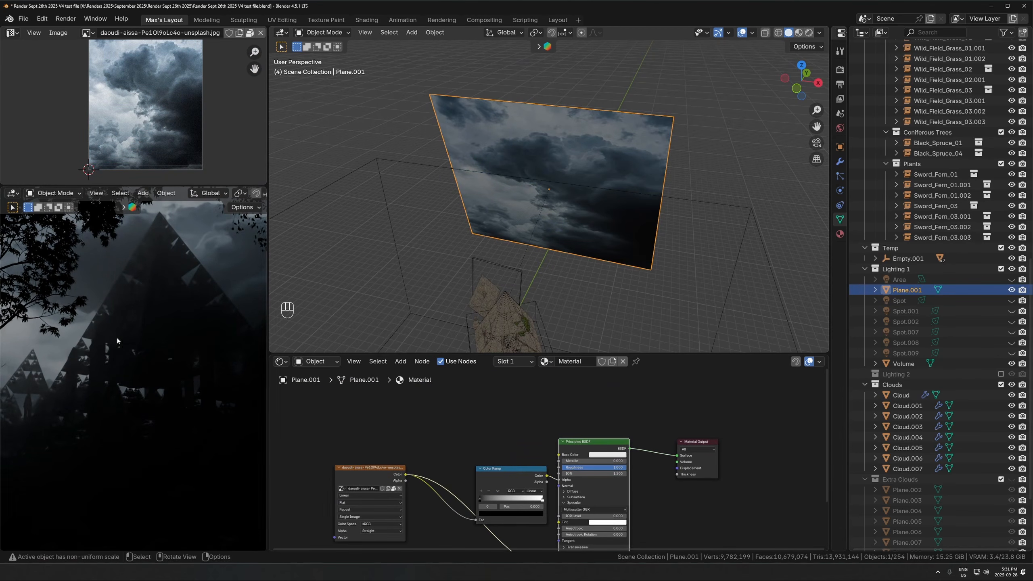
scroll(117, 337, down, 2)
- Set the sky material's Base Color to black and move the image texture node below the Color Ramp
click(606, 454)
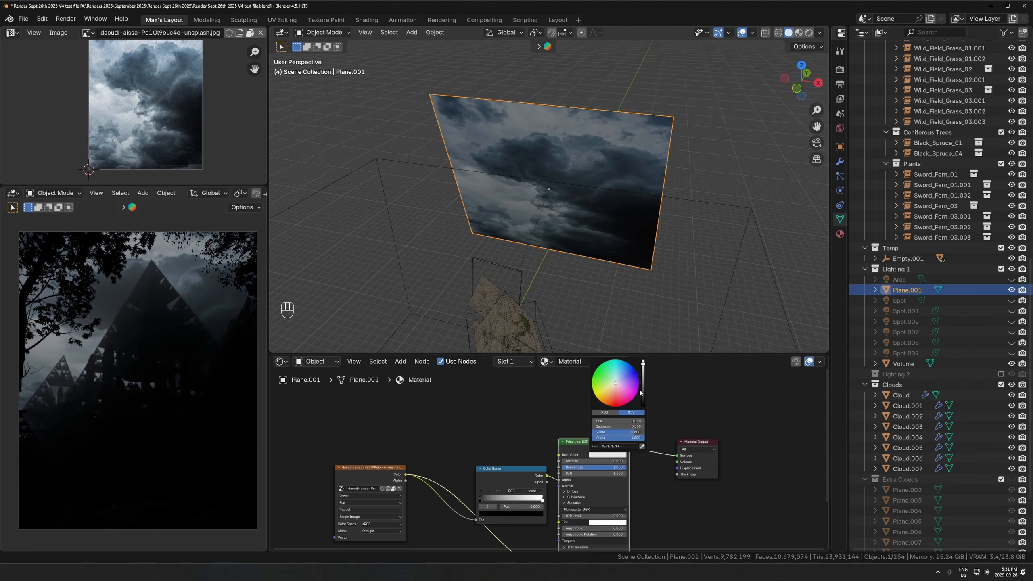
drag(642, 401, 642, 406)
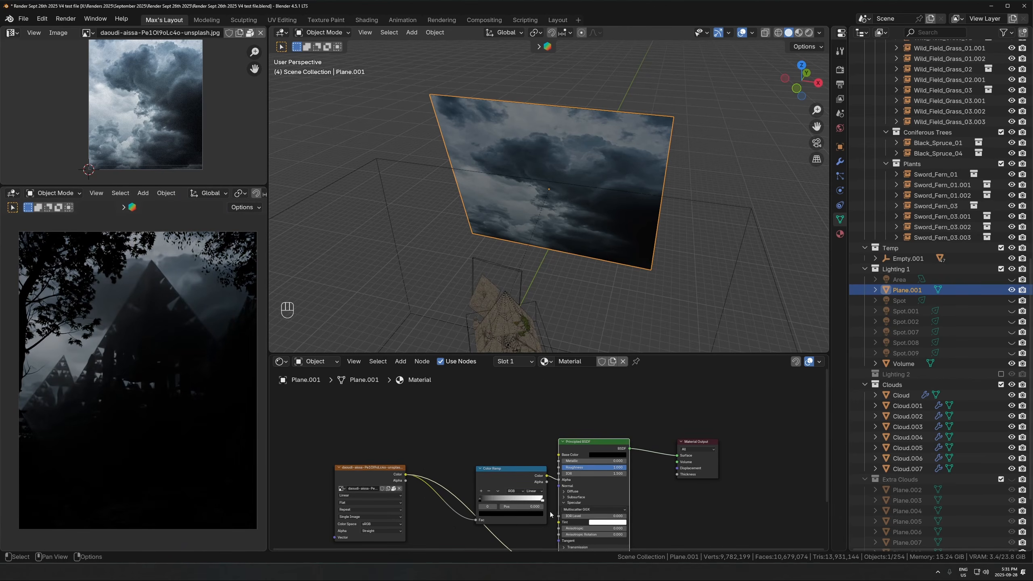
scroll(472, 432, up, 2)
middle_drag(471, 492, 489, 404)
scroll(488, 404, down, 1)
drag(364, 405, 360, 480)
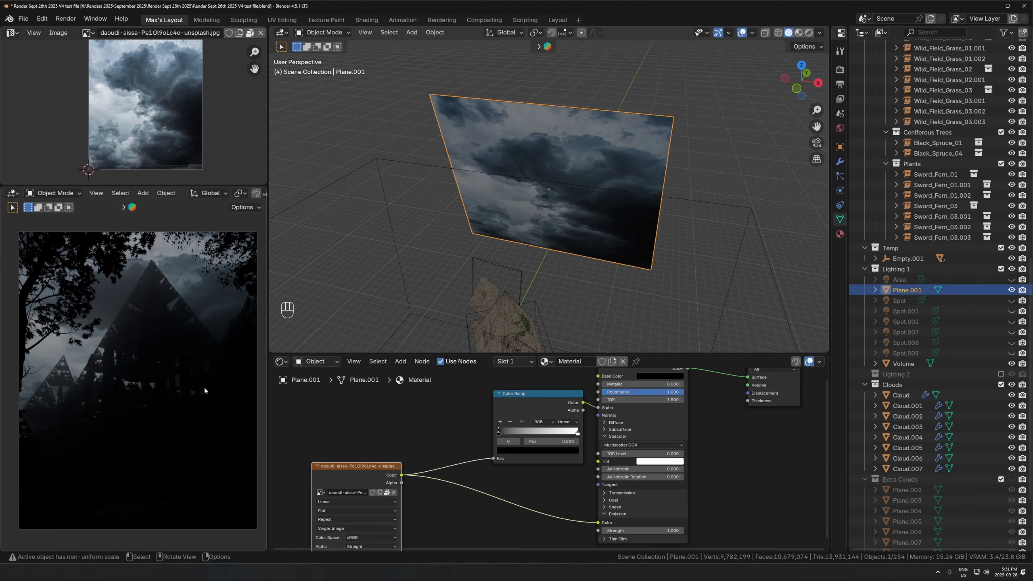
key(g)
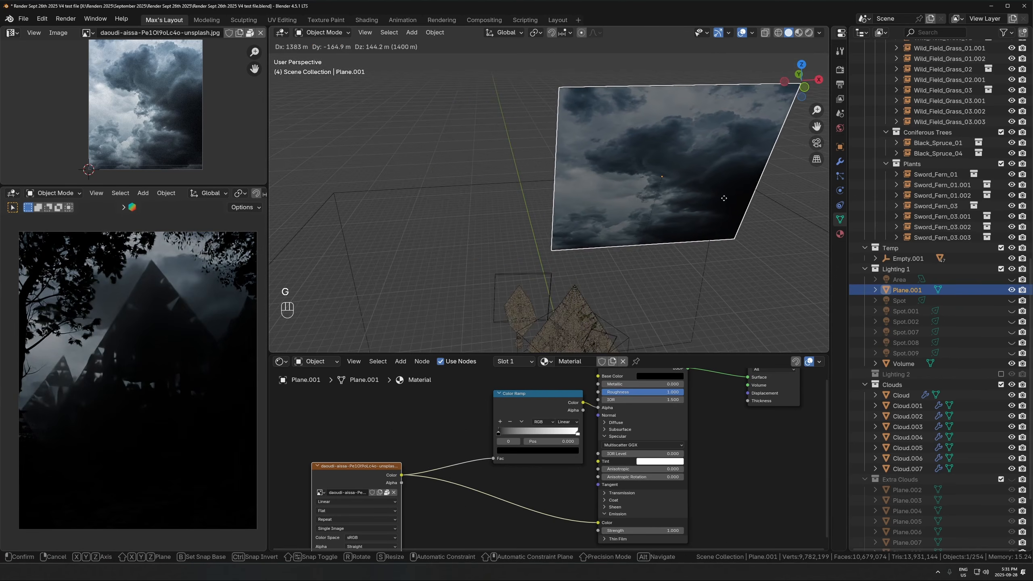
key(Escape)
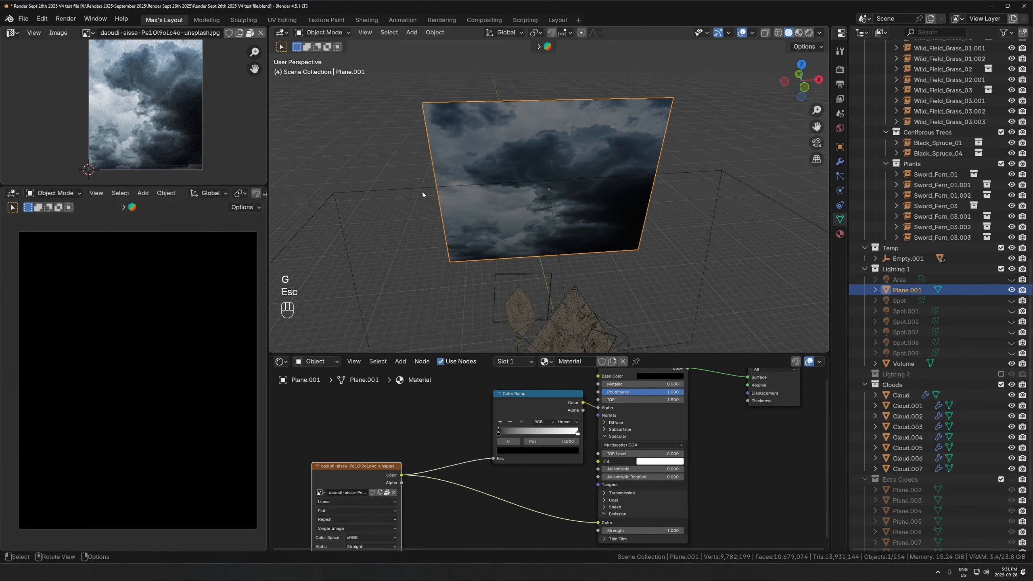
scroll(542, 169, up, 6)
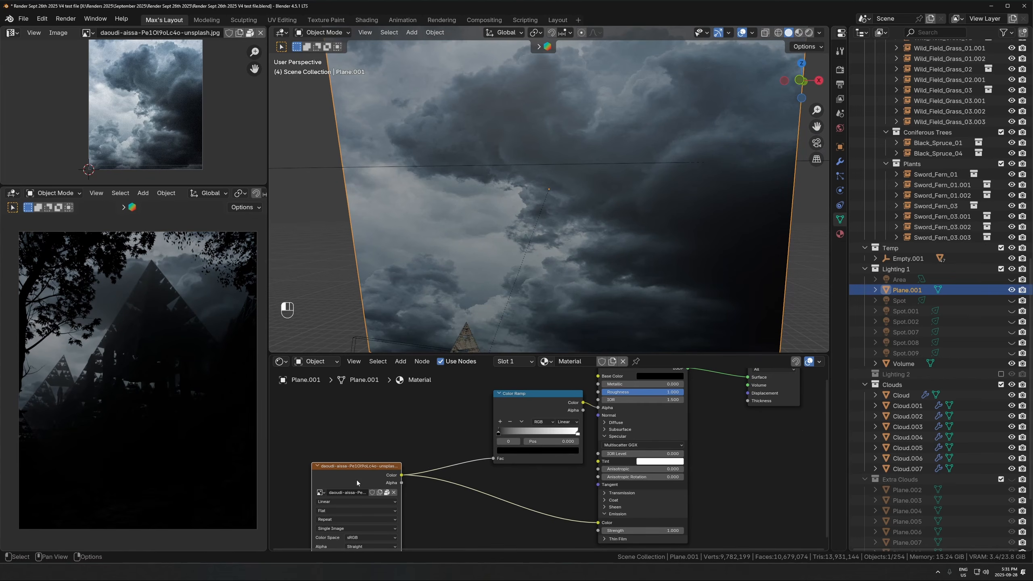
- Disconnect the Color Ramp from the sky material's Alpha and try routing it into the emission Strength
middle_drag(604, 407, 554, 385)
drag(555, 385, 549, 491)
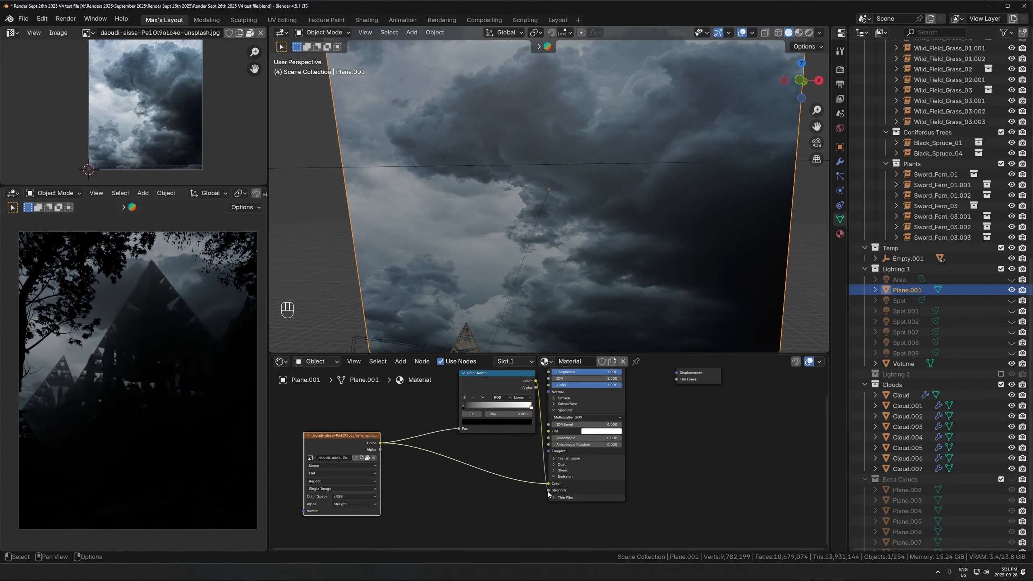
key(ctrl+z)
- Examine the sky plane without its alpha mask in the camera preview and compare it with the source cloud image
scroll(138, 366, up, 6)
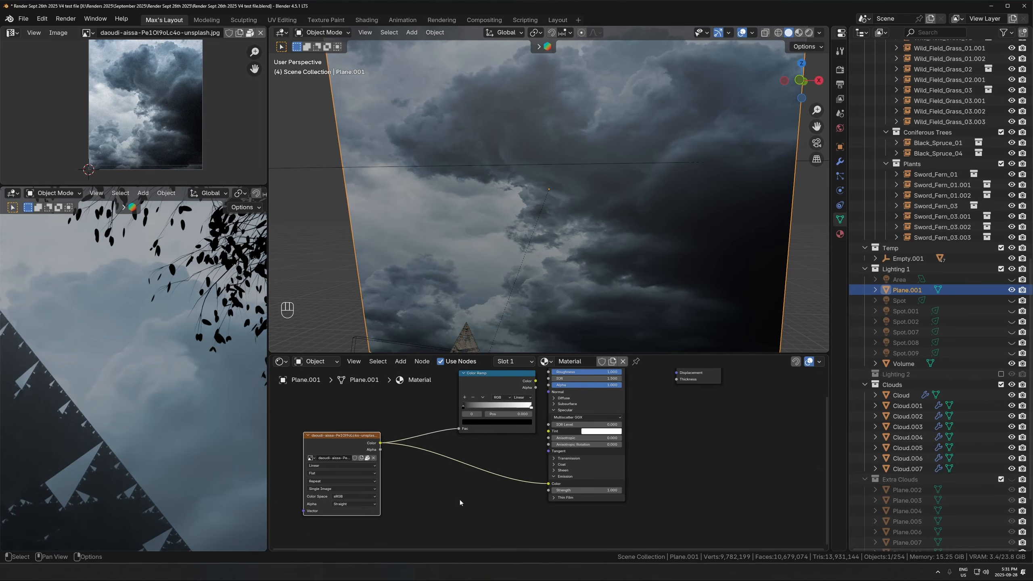
middle_drag(169, 375, 190, 401)
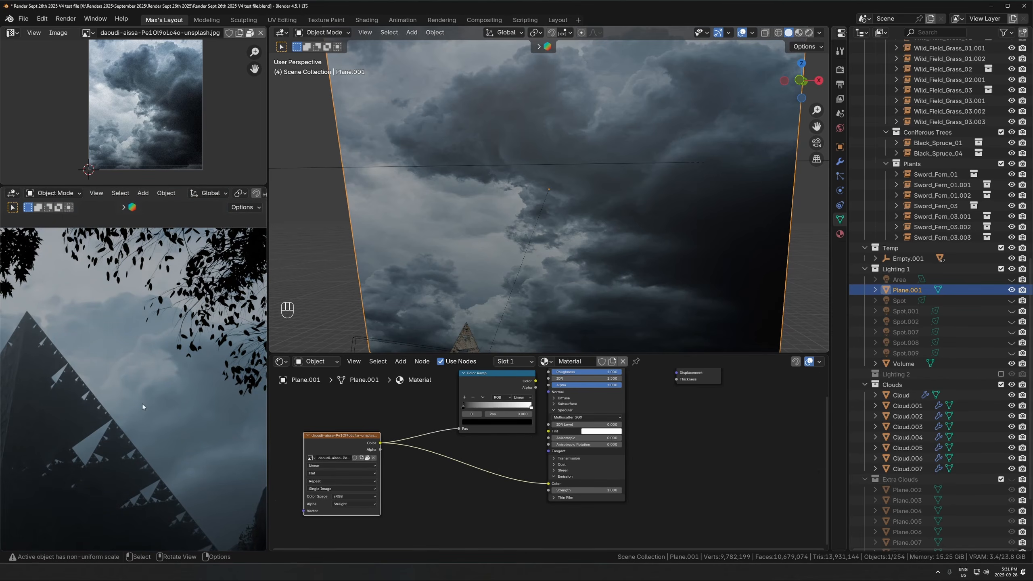
scroll(163, 408, up, 3)
middle_drag(505, 461, 469, 509)
drag(476, 433, 456, 429)
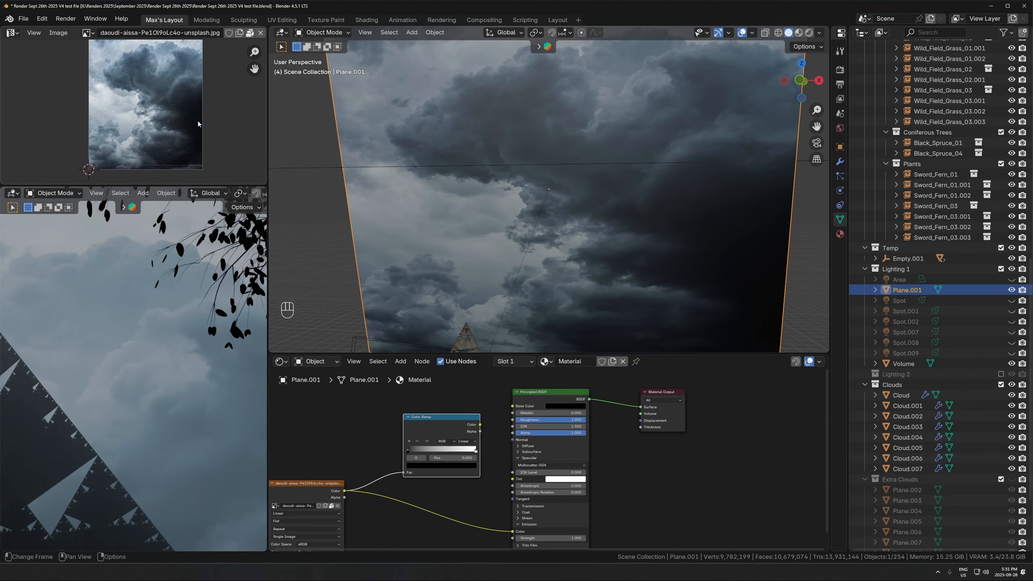
middle_drag(647, 183, 651, 204)
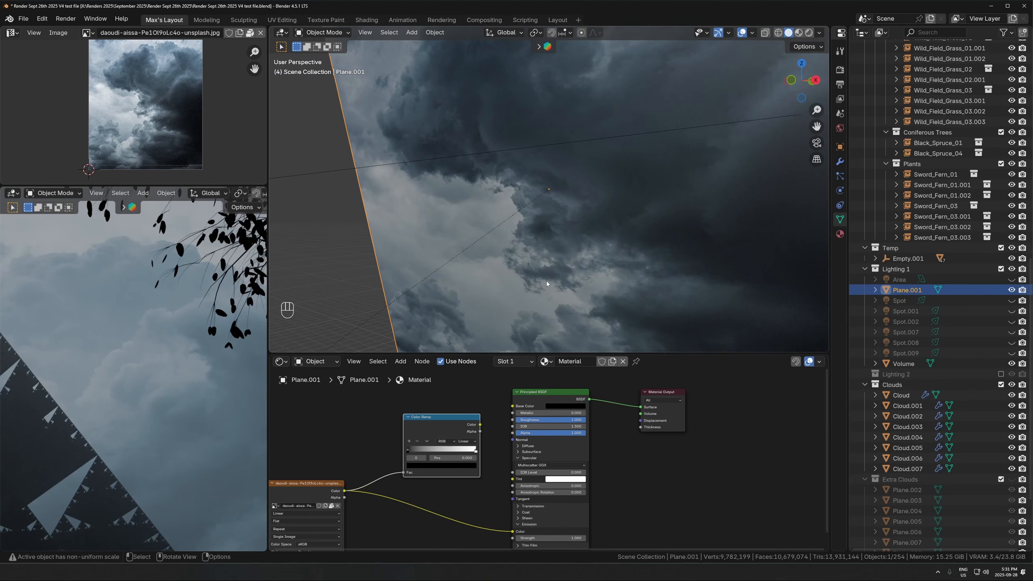
scroll(176, 397, down, 1)
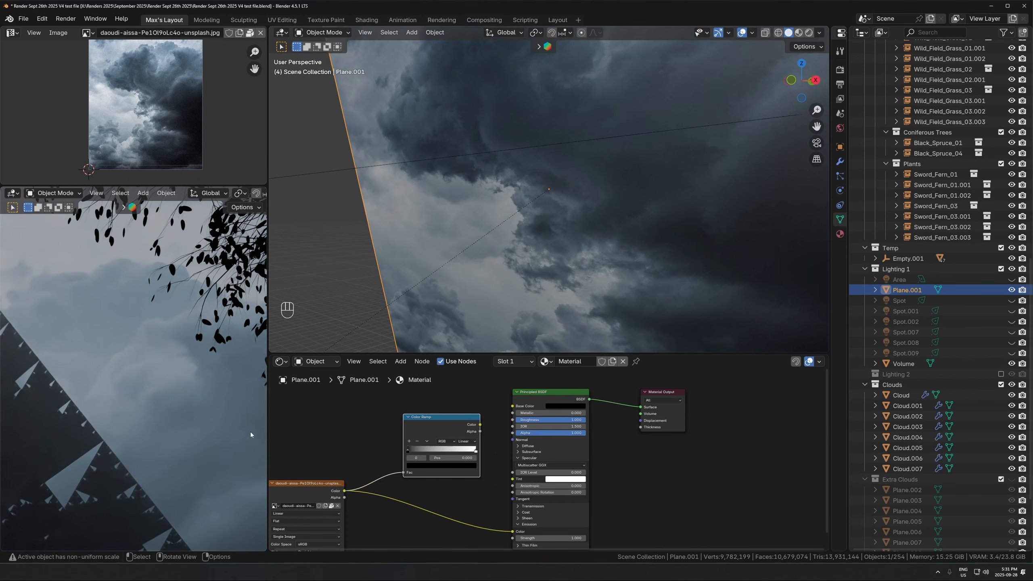
scroll(473, 462, up, 1)
middle_drag(497, 493, 471, 498)
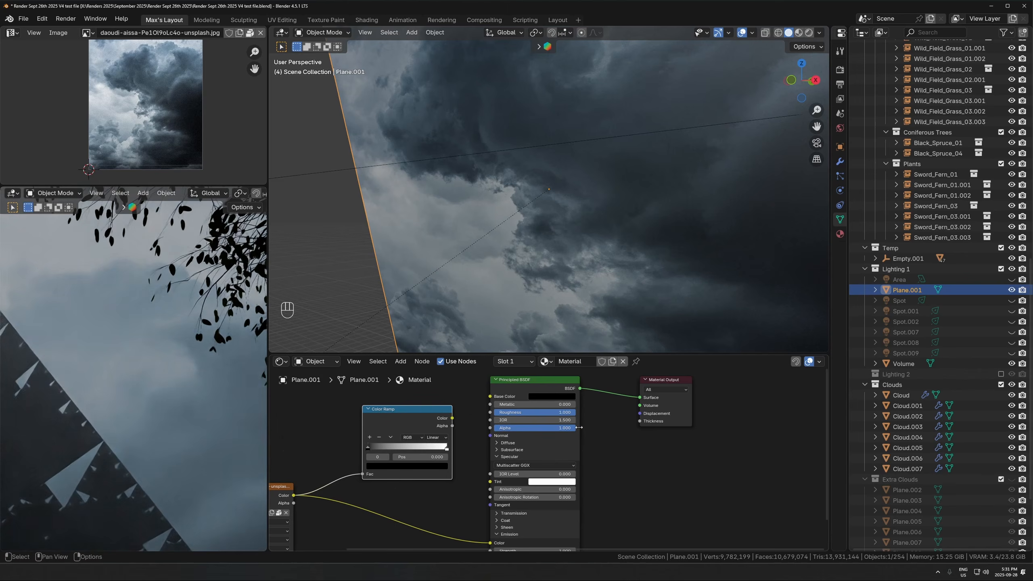
middle_drag(520, 526, 528, 444)
mouse_move(543, 469)
shift+mouse_down()
mouse_move(516, 470)
mouse_move(541, 469)
shift+mouse_up()
right_click(541, 469)
- Reconnect the Color Ramp's Color output to the sky material's Alpha input
scroll(473, 425, down, 1)
middle_drag(473, 424, 454, 468)
drag(444, 393, 479, 404)
key(Home)
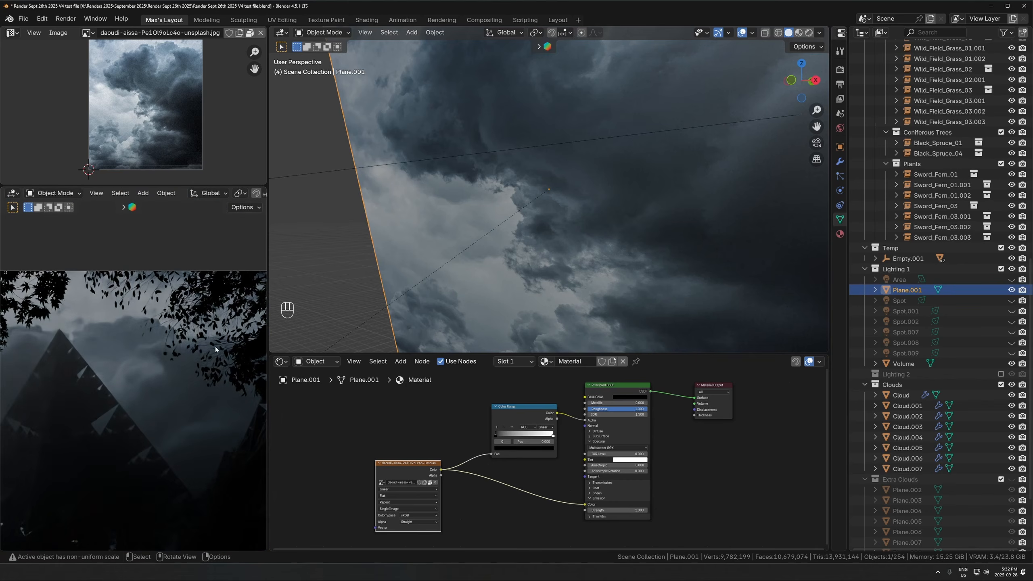
scroll(211, 405, down, 1)
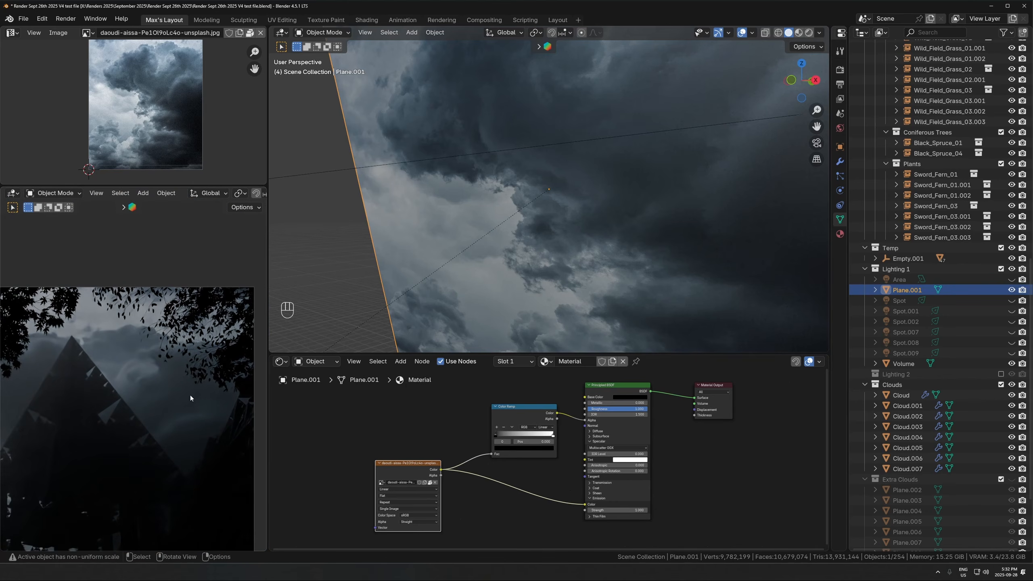
key(ctrl+z)
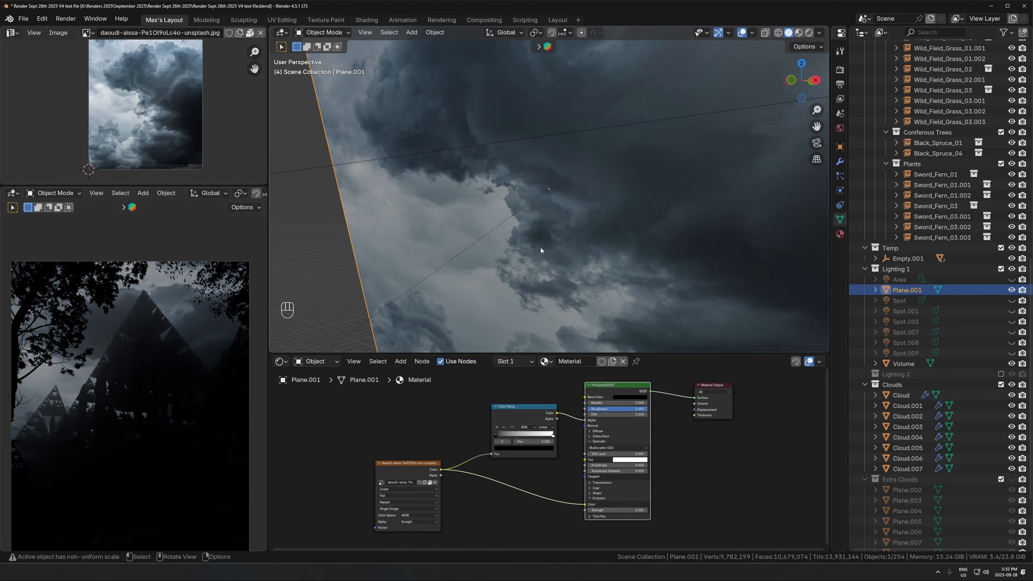
- Select the volume box around the scene and move its unused noise nodes clear of the connected Volume Scatter node
scroll(541, 250, down, 4)
click(379, 182)
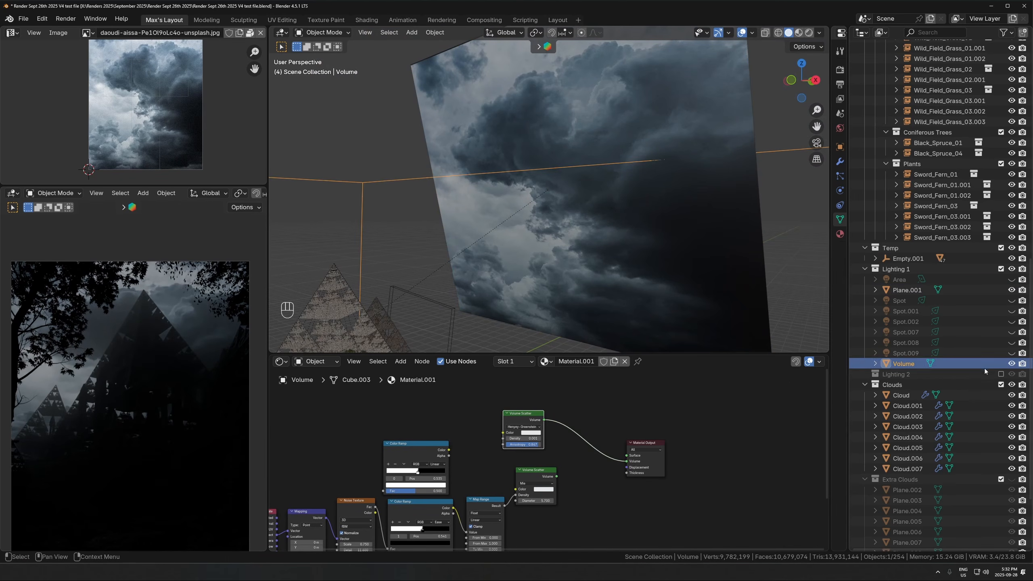
scroll(565, 470, down, 2)
drag(566, 464, 325, 551)
key(g)
click(374, 489)
- Set the connected Volume Scatter node's Density to 0.0005
scroll(594, 464, up, 4)
middle_drag(494, 461, 415, 486)
scroll(504, 455, up, 9)
click(293, 425)
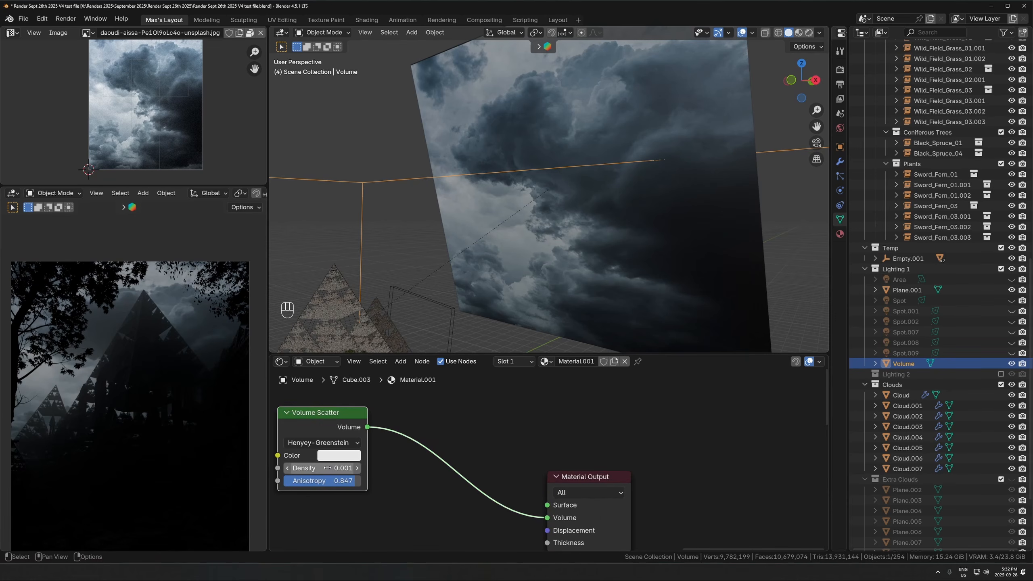
click(299, 468)
text(0.0005)
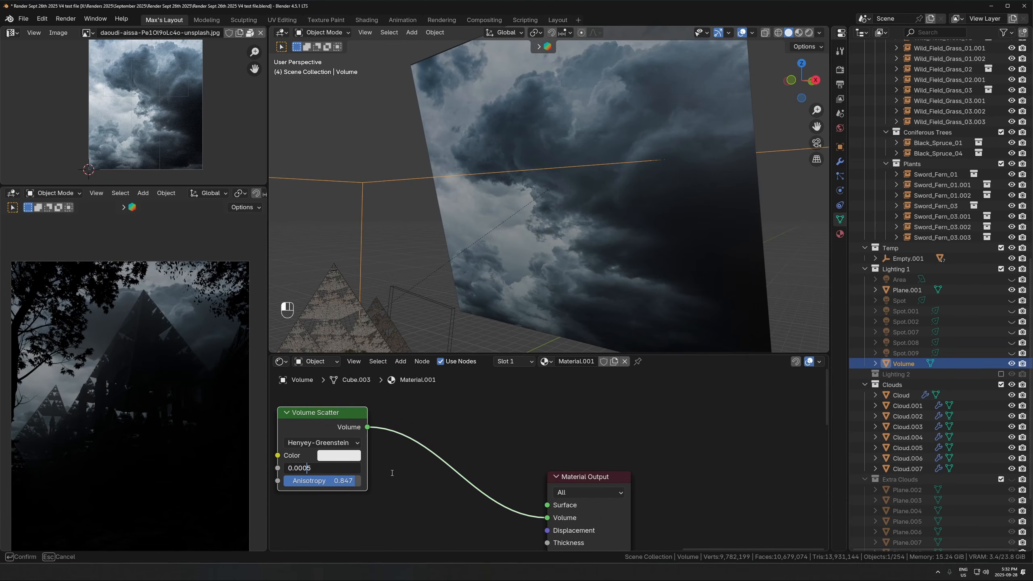
key(Return)
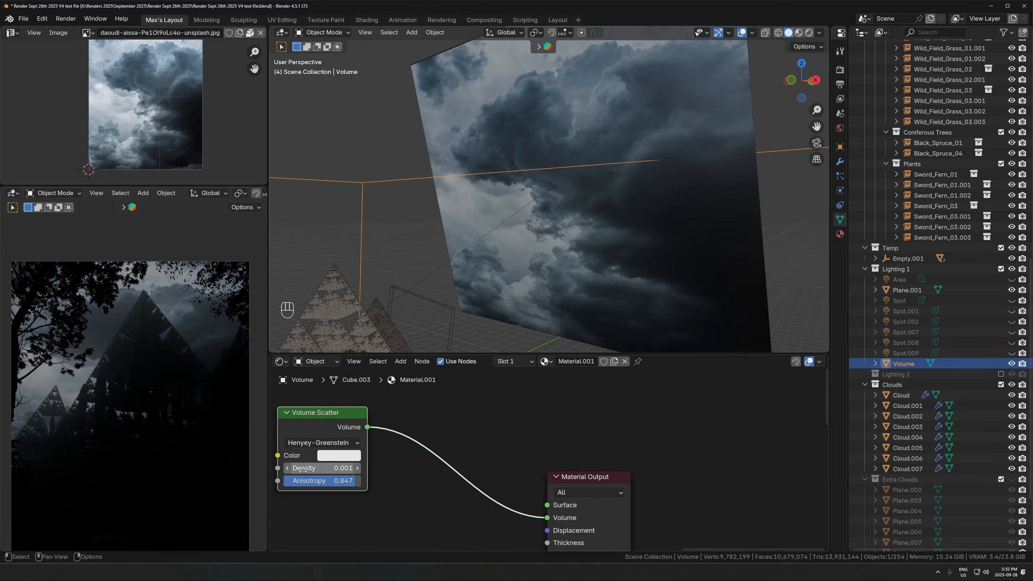
- Check the Anisotropy and exact Density values of the volume's Volume Scatter node
click(317, 481)
key(Return)
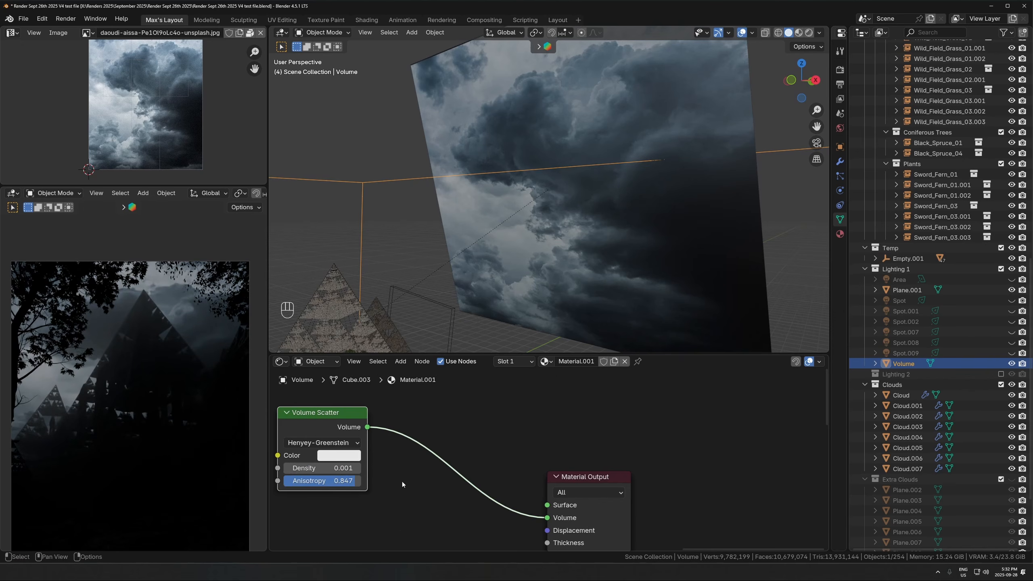
click(302, 468)
click(302, 468)
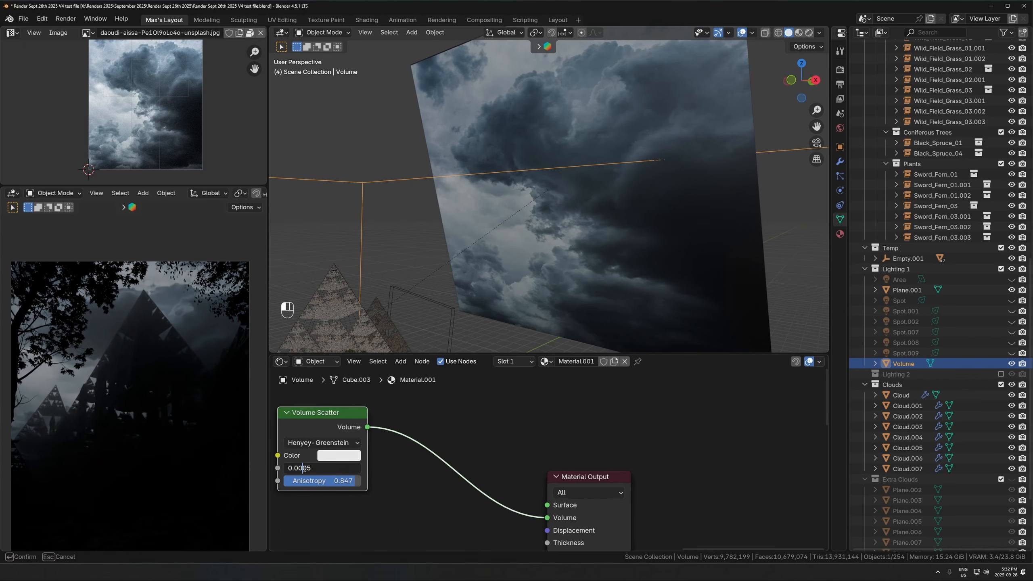
key(Return)
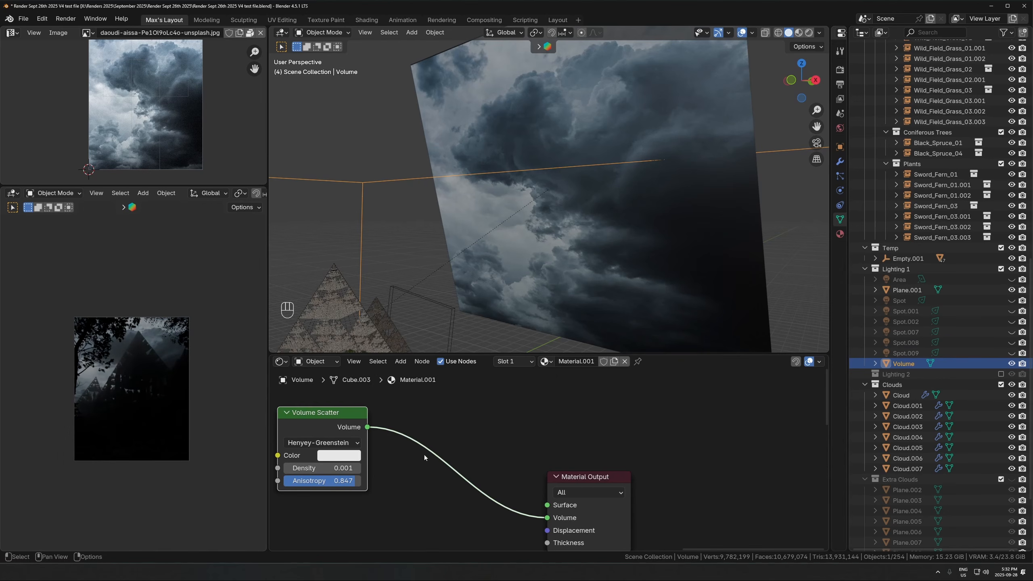
- Examine the camera preview with the hidden lights Spot.007, Spot.002 and Spot shown one at a time
scroll(681, 279, down, 5)
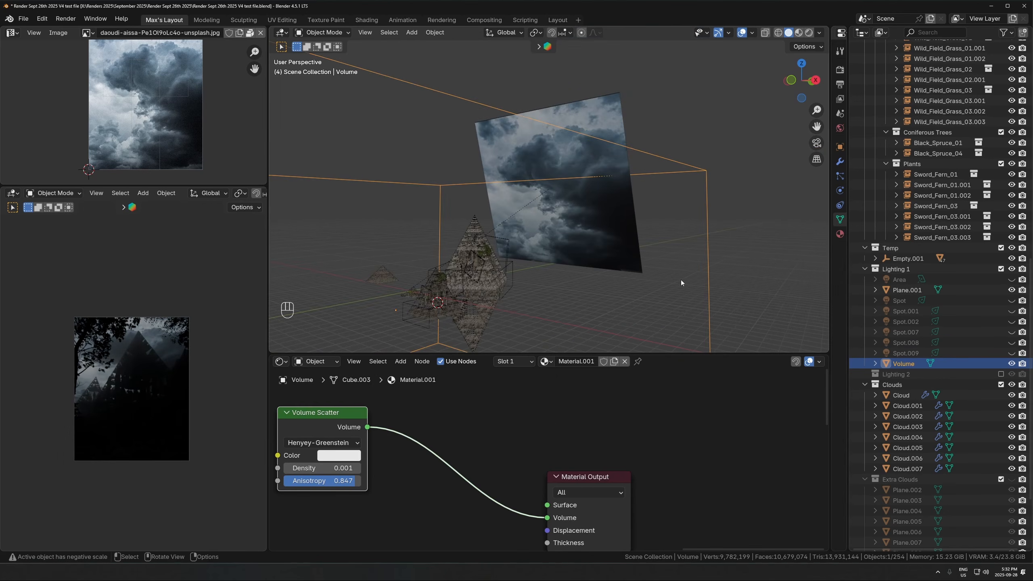
click(1012, 332)
scroll(223, 384, up, 3)
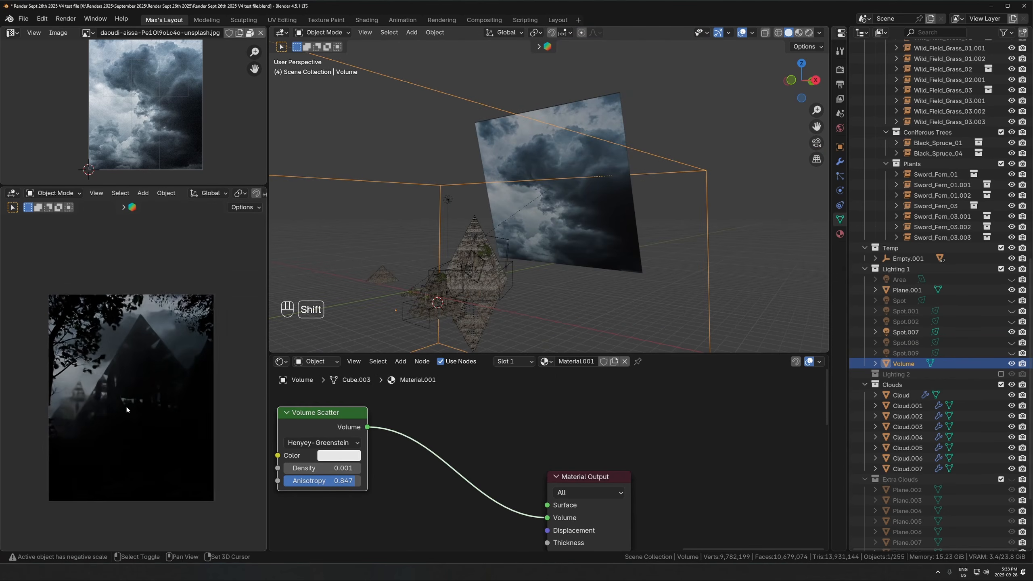
click(1011, 332)
click(1011, 321)
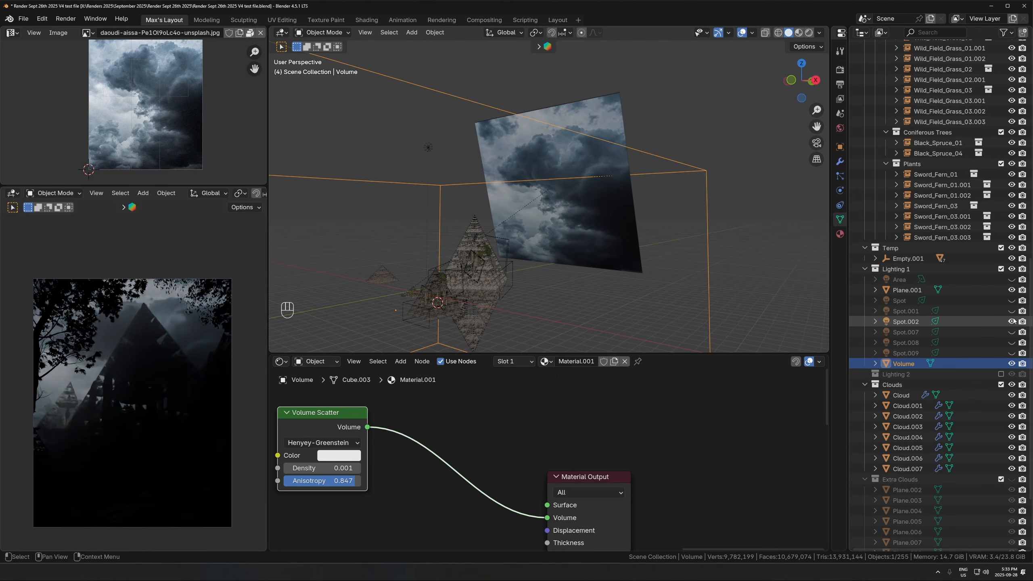
click(1012, 321)
click(1011, 300)
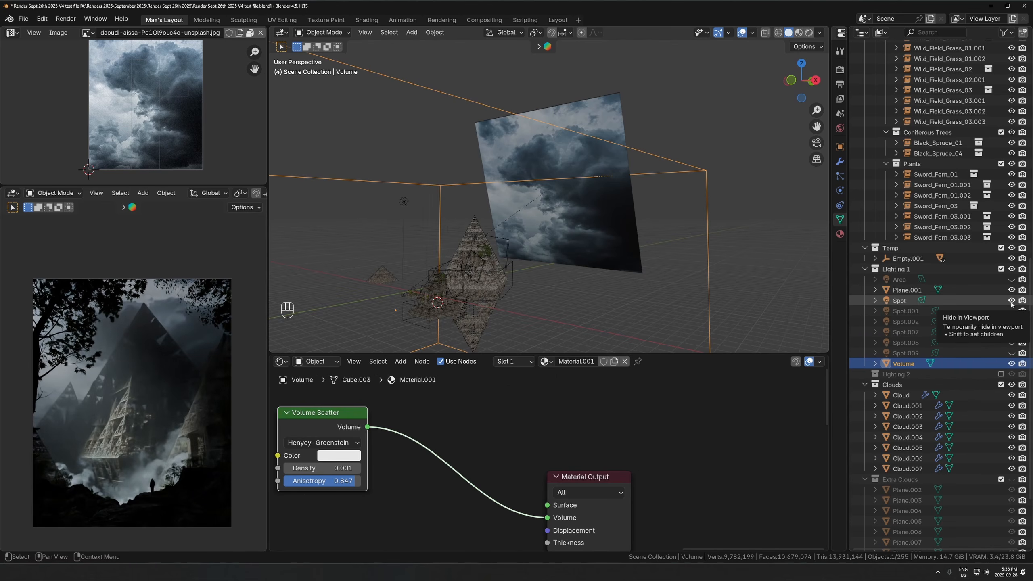
- Select the Spot light and compare the preview with Spot.009, Spot.008 and Spot.001 each shown alongside it
click(956, 301)
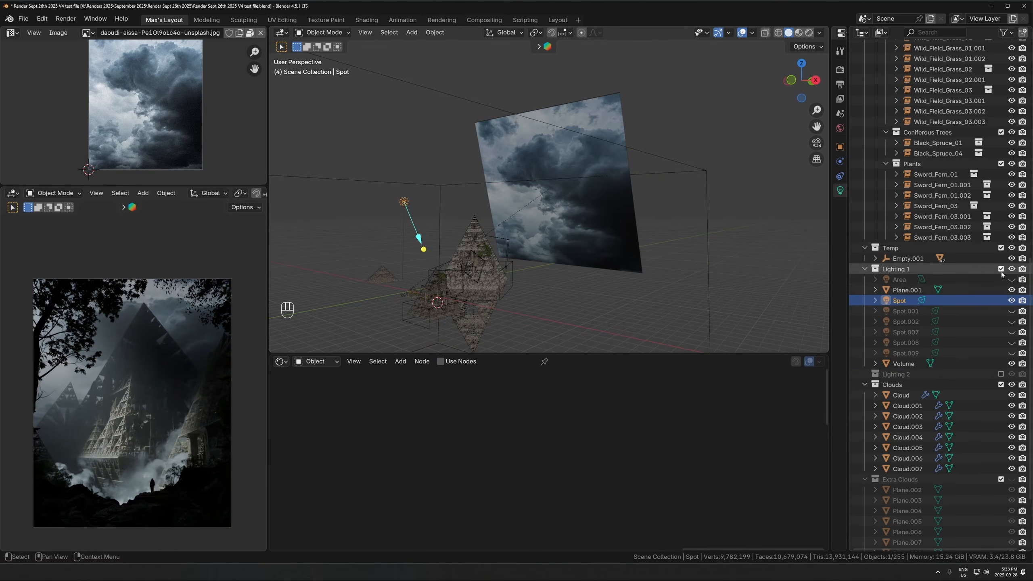
click(1012, 343)
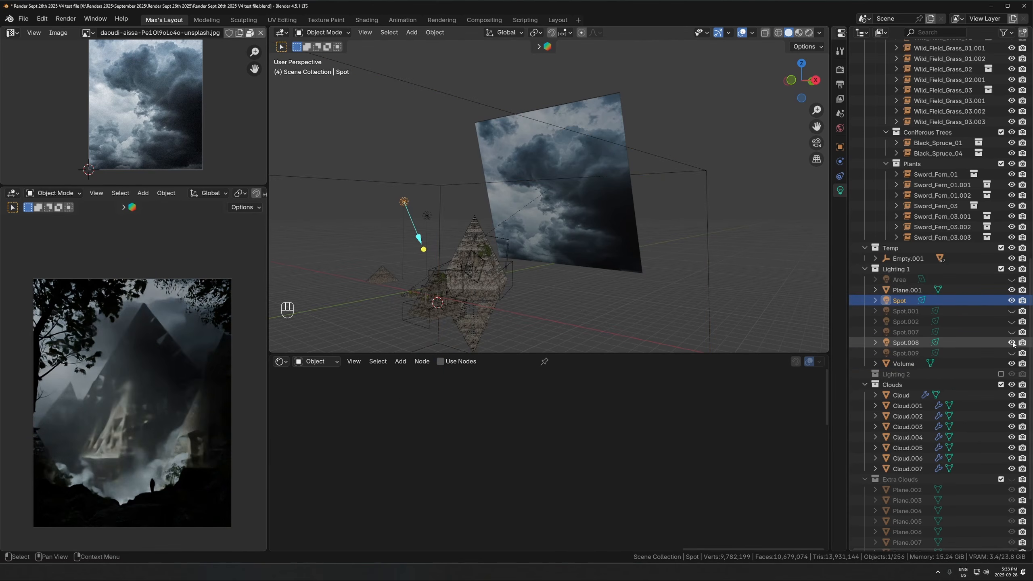
click(1012, 343)
click(1012, 310)
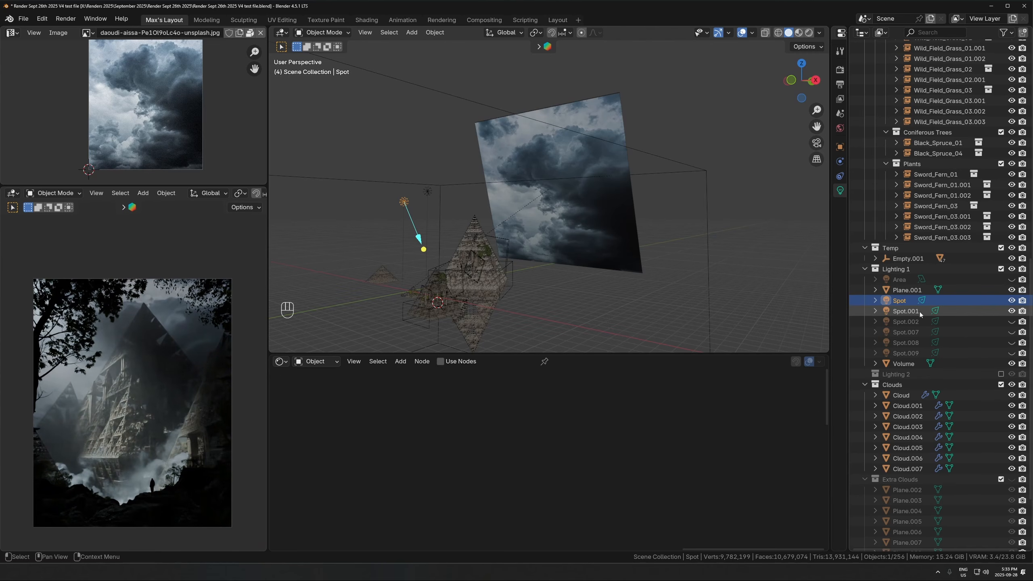
- Locate the Spot.001 and Spot lights in the viewport and hide both again
click(959, 310)
key(g)
key(Escape)
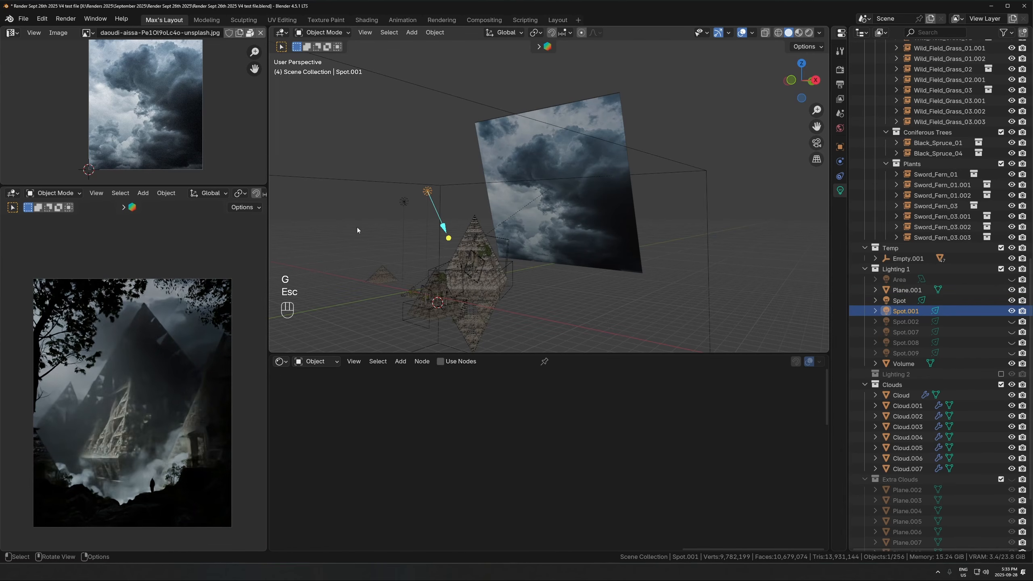
click(403, 202)
key(g)
key(Escape)
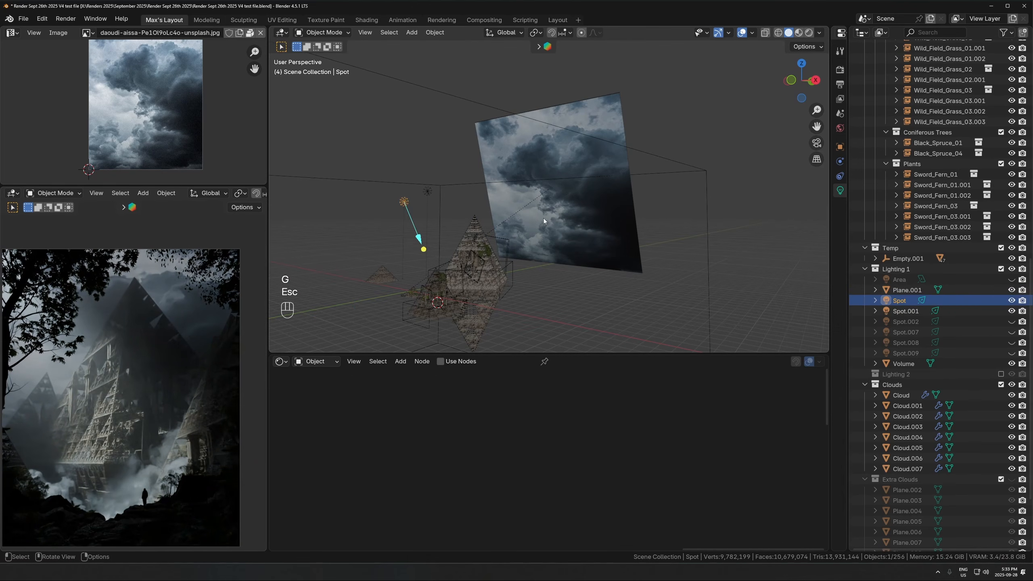
click(1011, 310)
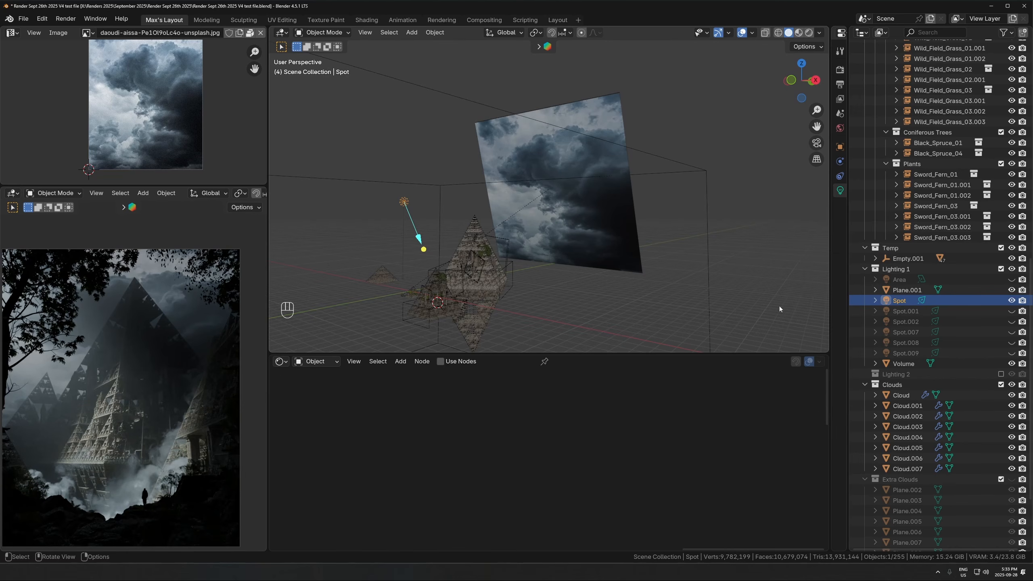
click(1012, 300)
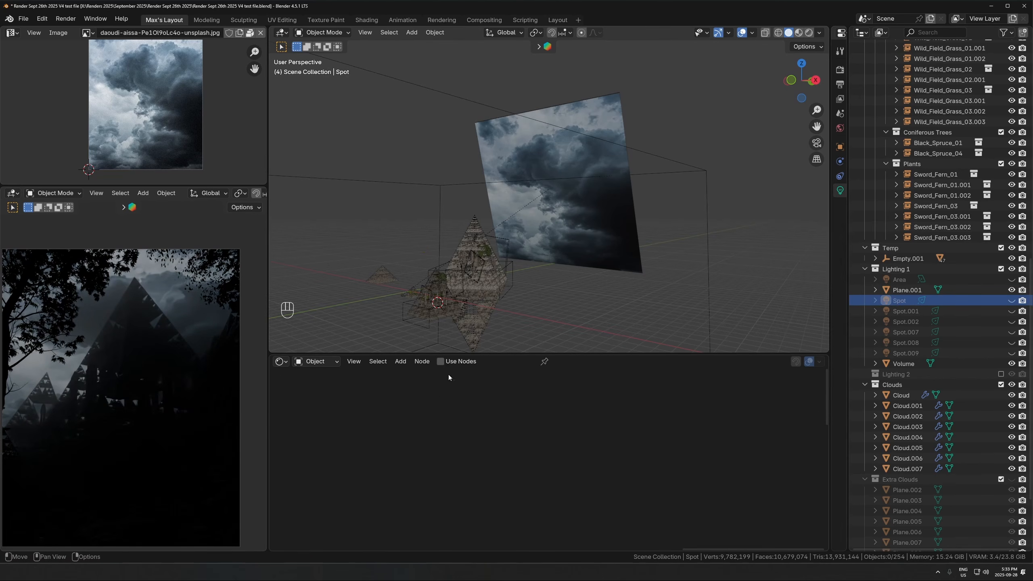
- Add a spot light from the camera view, then rotate and move it to shine across the pyramids
click(545, 171)
middle_drag(420, 277, 557, 229)
scroll(557, 230, up, 2)
key(KP_0)
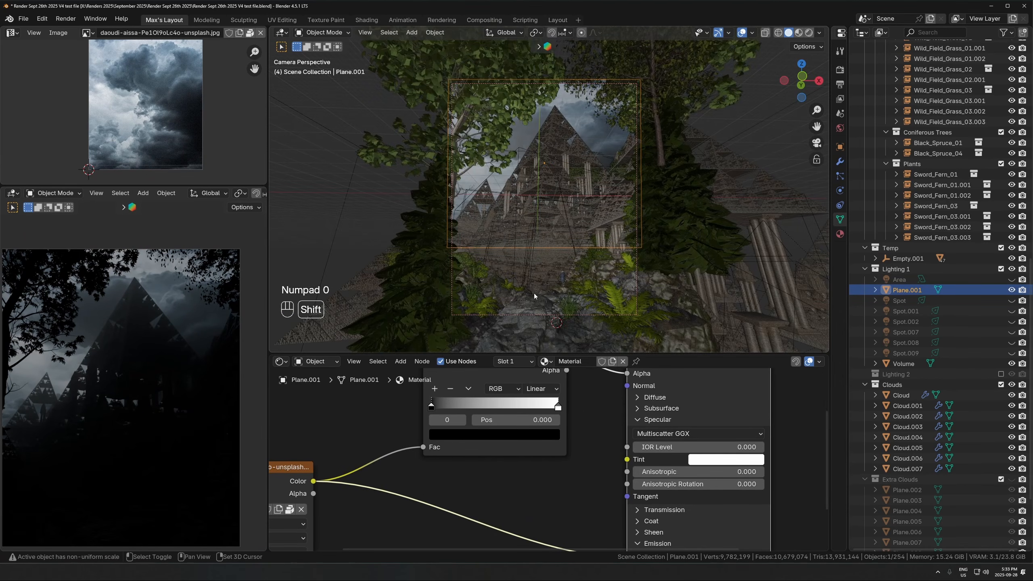
key(shift+a)
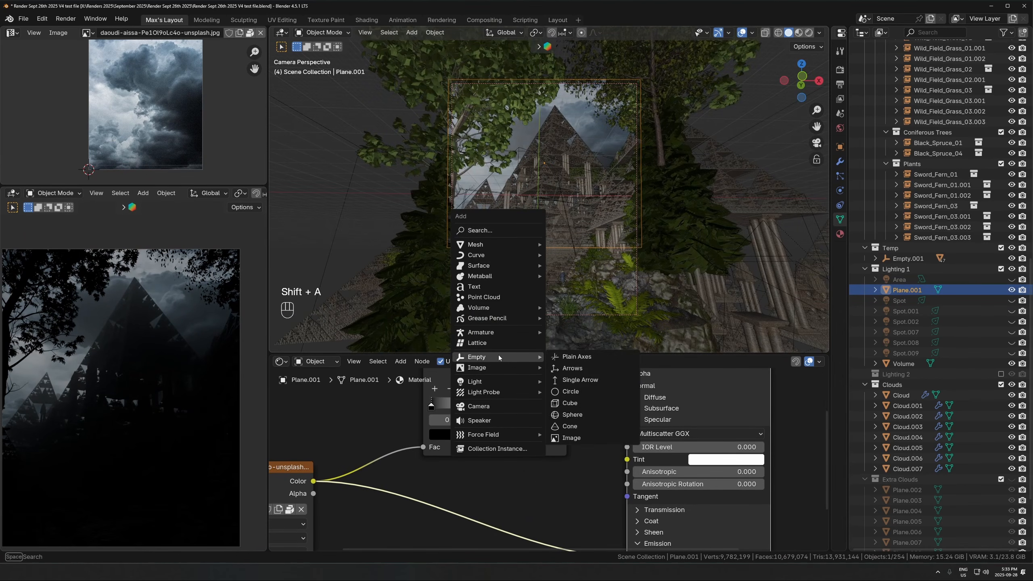
mouse_move(489, 381)
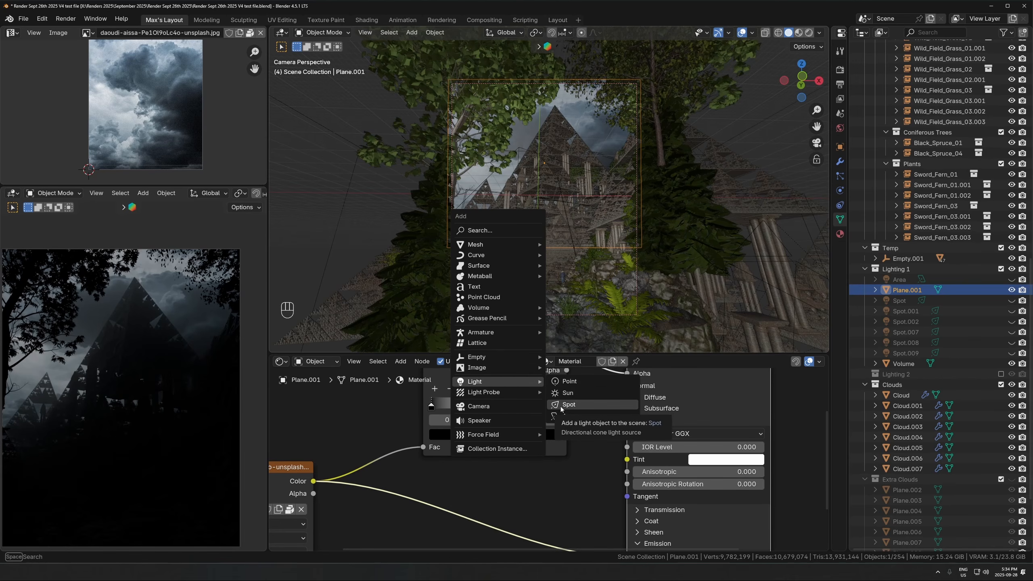
click(568, 404)
key(r)
click(651, 146)
key(g)
click(563, 75)
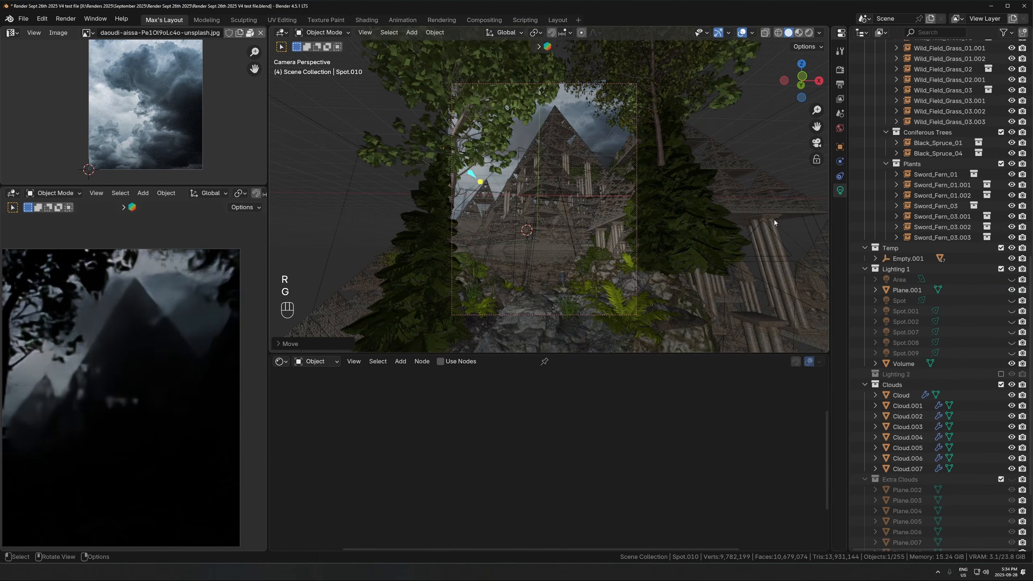
- Set the new spot light's Power to 11231230, Radius to 20 m and Exposure to about 1.69, keeping its color white
drag(849, 144, 967, 144)
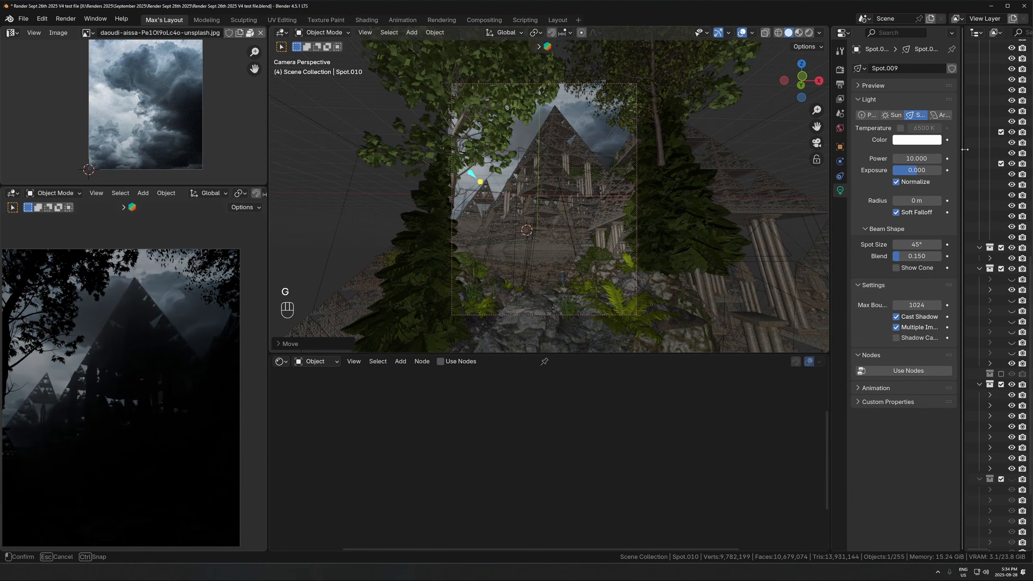
click(919, 159)
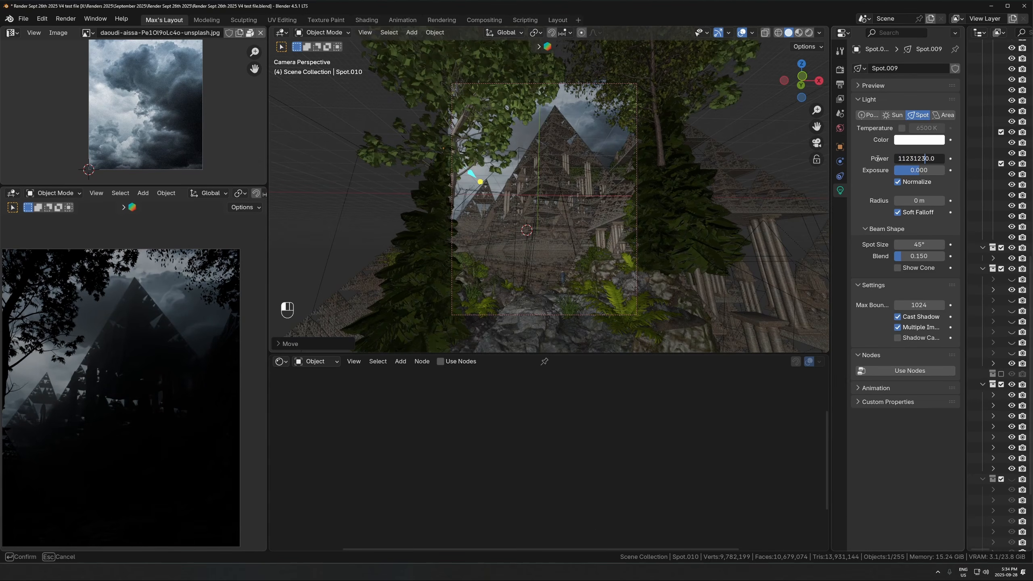
key(Return)
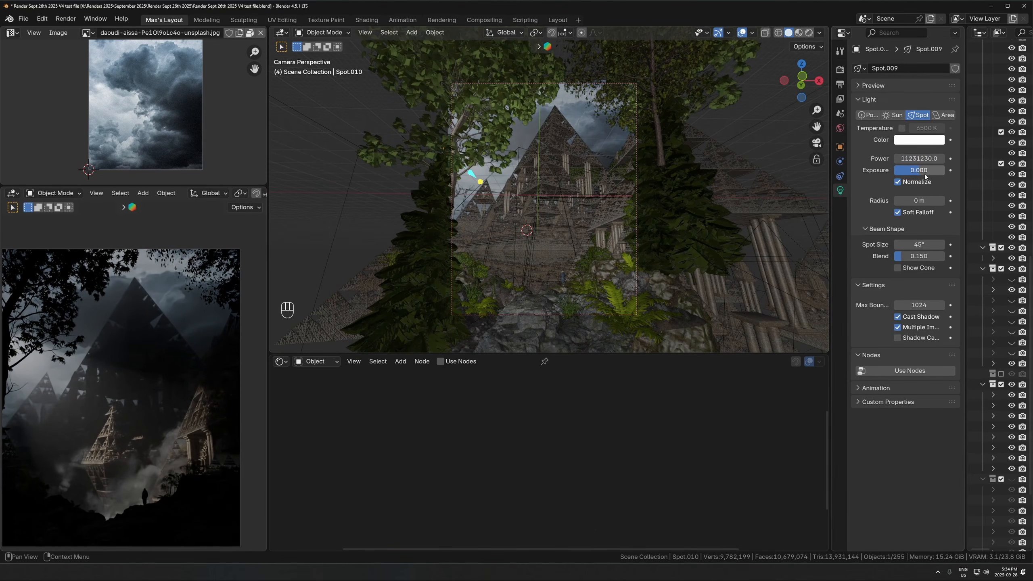
click(909, 199)
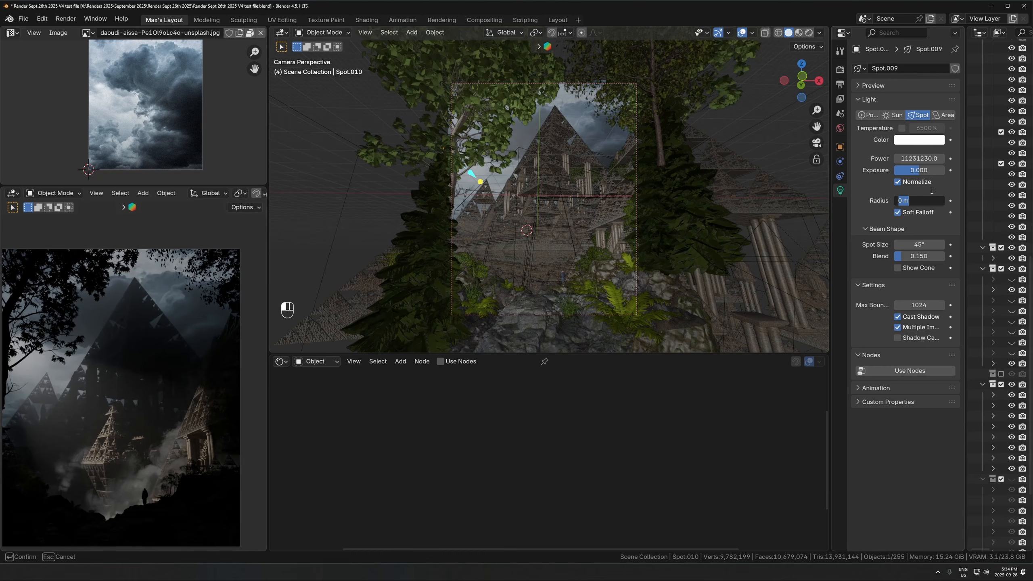
key(Return)
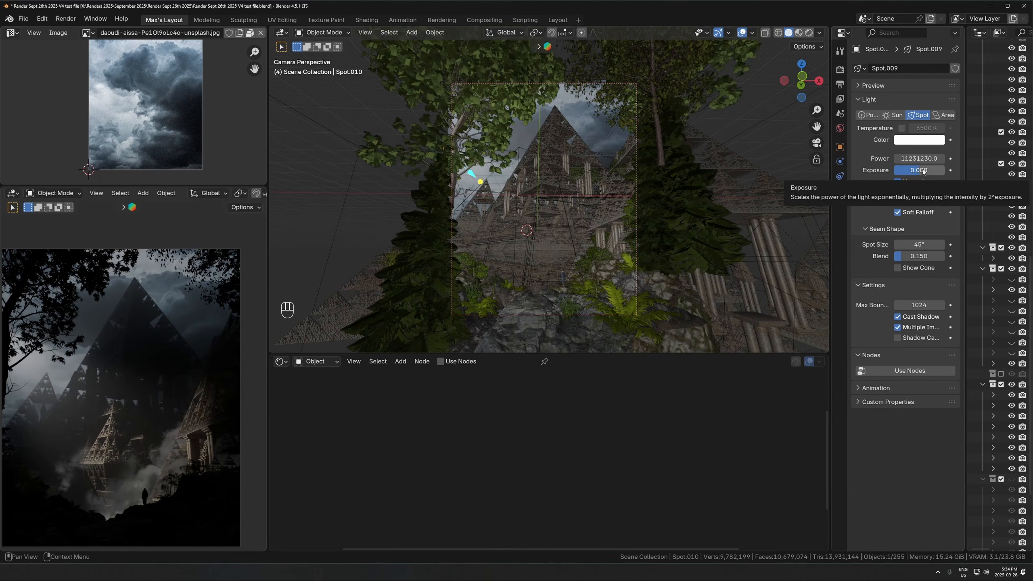
drag(920, 170, 923, 170)
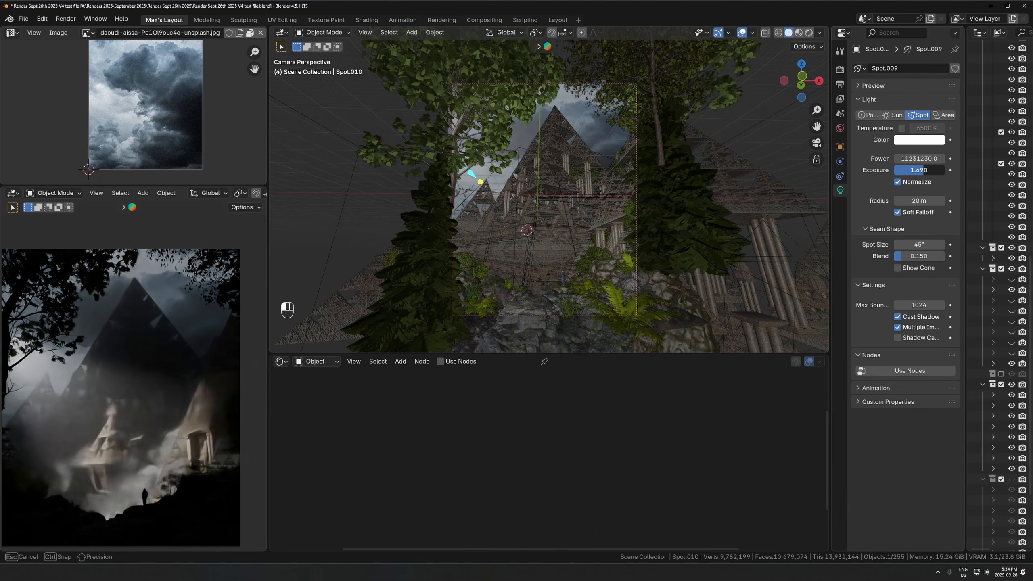
click(922, 140)
drag(886, 192, 886, 192)
- Move the new spot light up and outward so it sits above and beside the pyramid group
middle_drag(587, 222, 582, 262)
scroll(584, 234, down, 8)
scroll(581, 264, up, 4)
shift+middle_drag(590, 349, 594, 314)
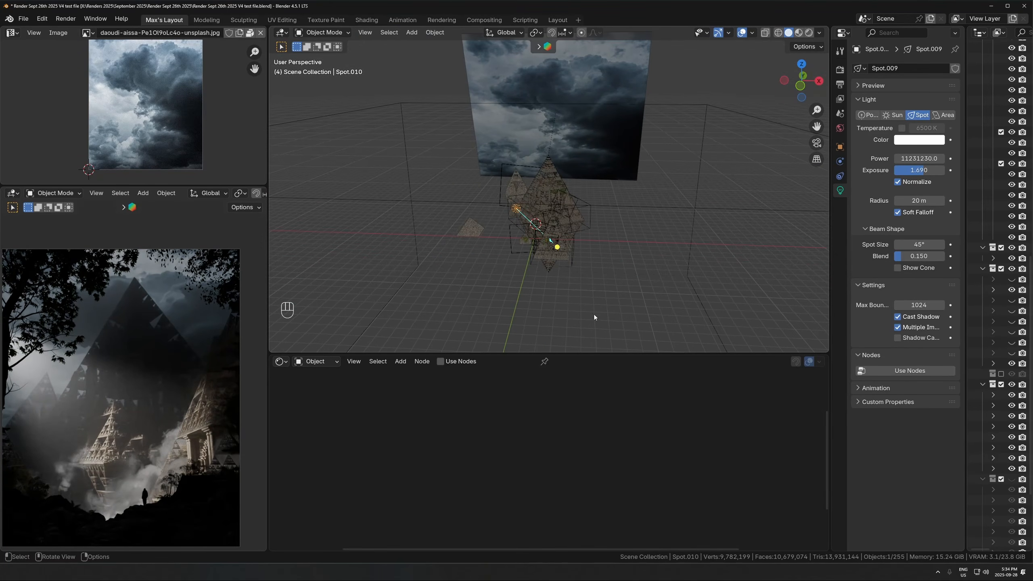
drag(587, 353, 588, 406)
key(g)
click(518, 226)
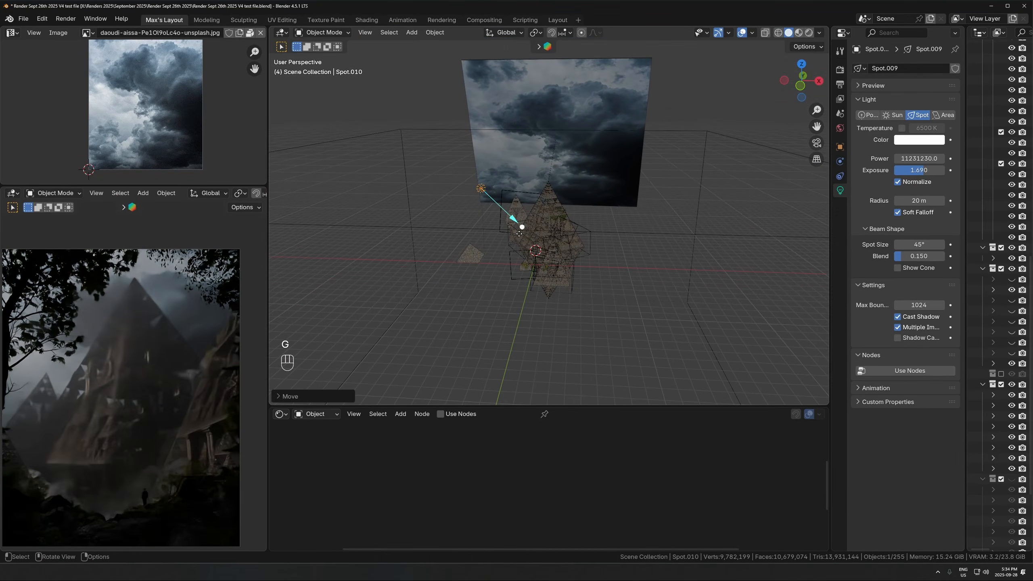
- Move the spot light within the horizontal plane, keeping its height, to a spot beside the large pyramid
middle_drag(566, 222, 574, 268)
scroll(574, 263, down, 4)
key(g)
key(shift+z)
click(568, 237)
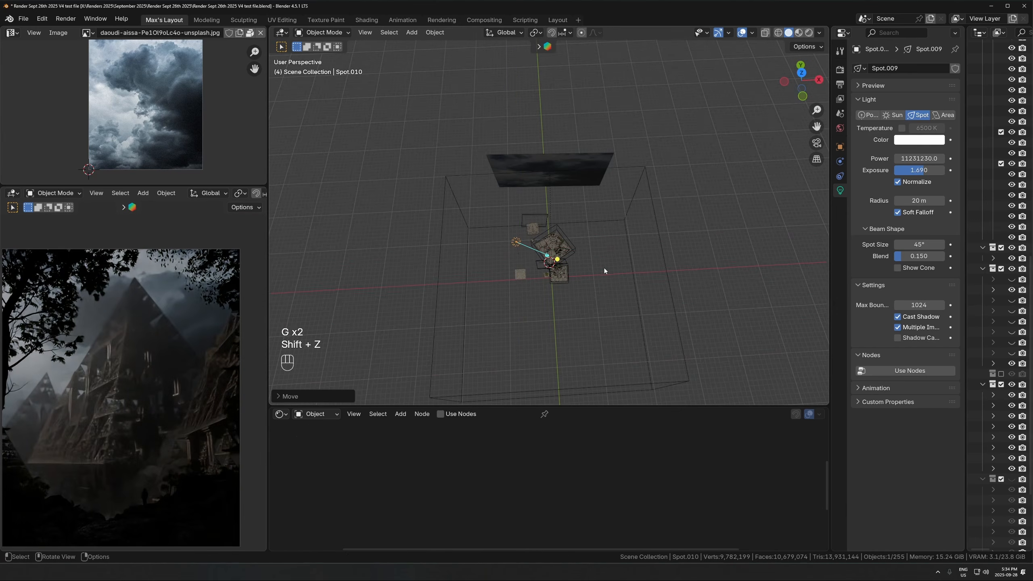
scroll(539, 284, up, 3)
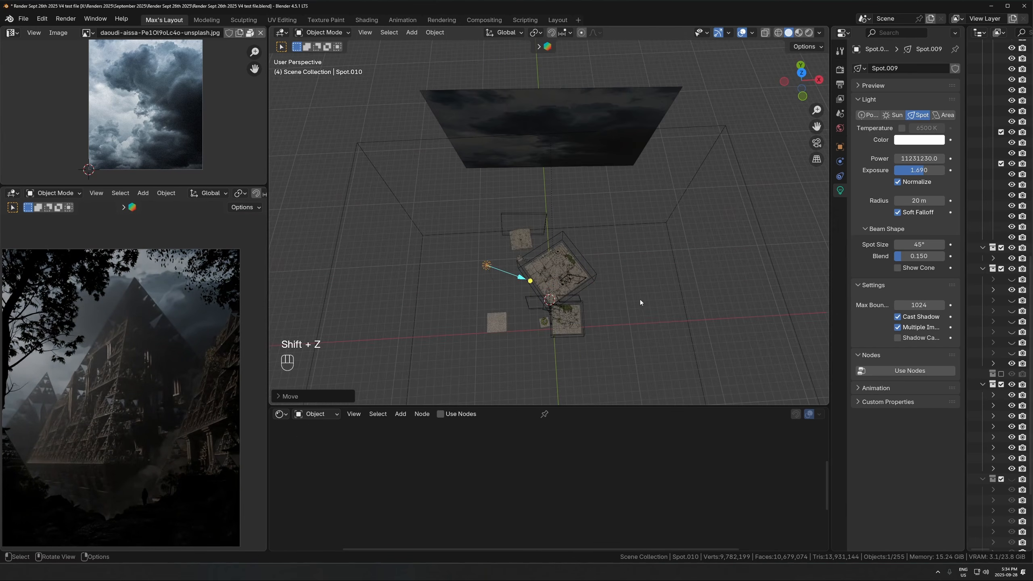
- Compare stronger Exposure levels on the spot light and set it to about 3.697
drag(912, 173, 951, 174)
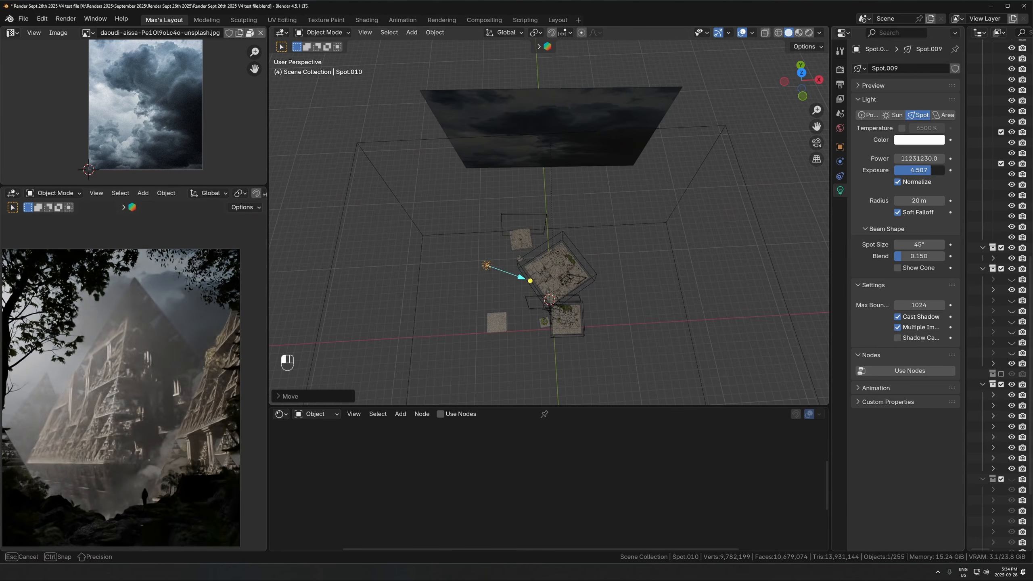
right_click(931, 170)
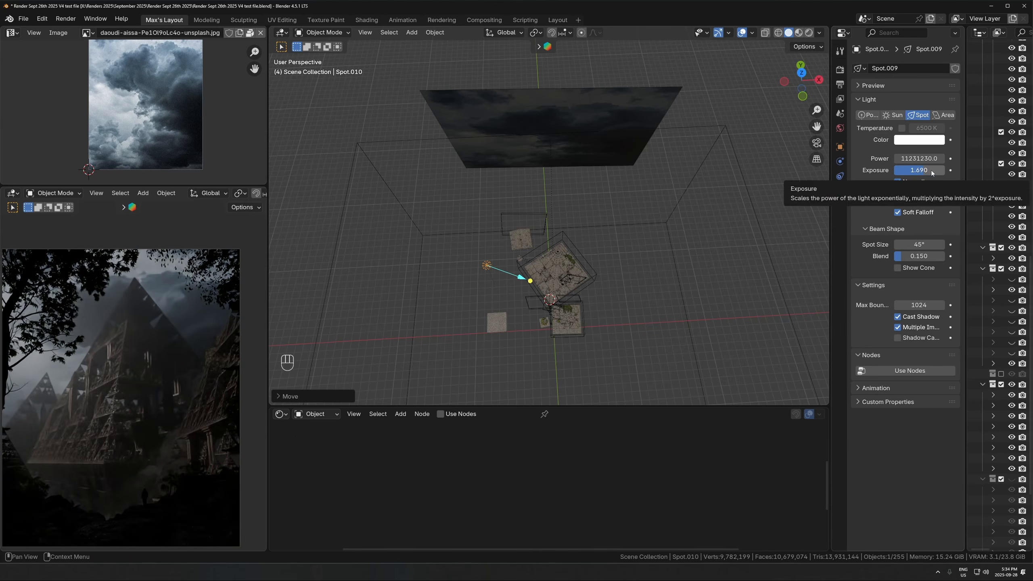
drag(917, 176, 945, 176)
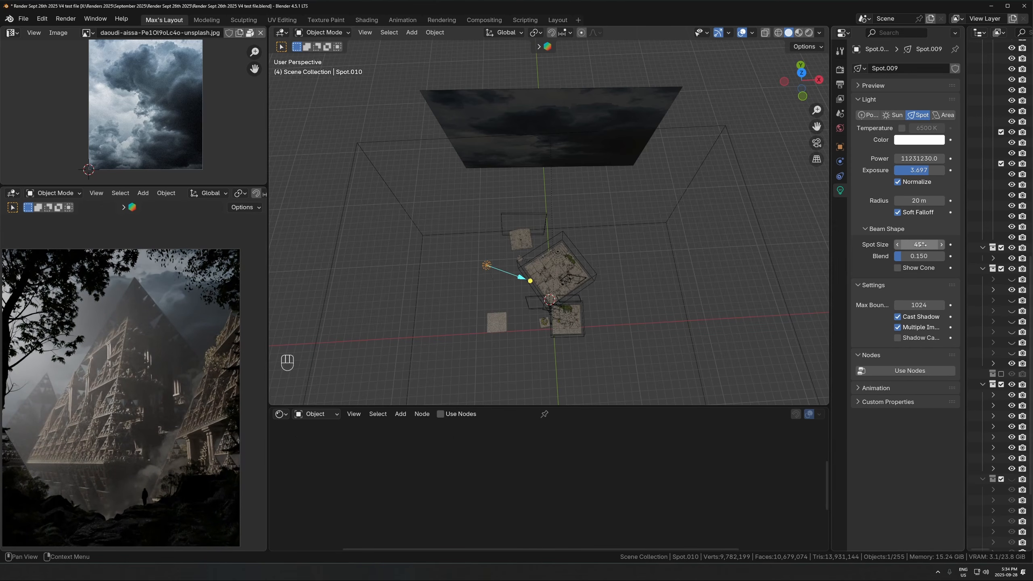
- Try a narrower Spot Size on the new light and inspect its cone up close in the viewport
drag(918, 246, 906, 246)
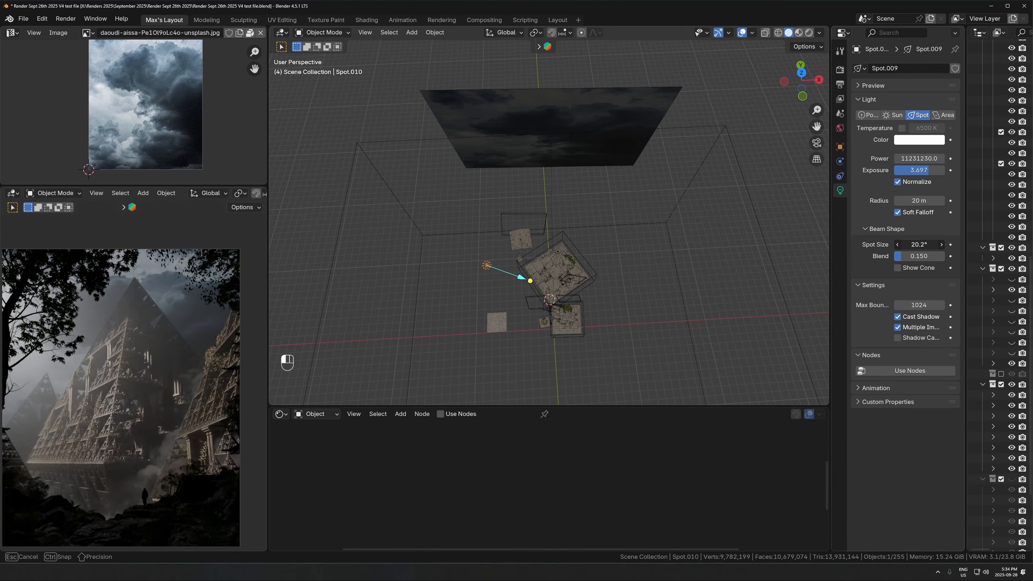
key(Escape)
key(KP_Decimal)
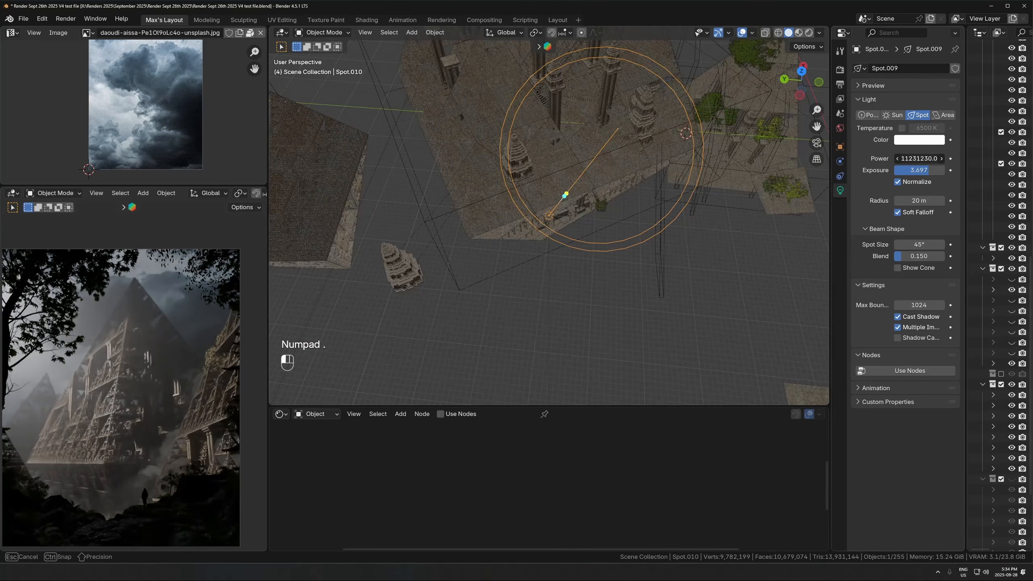
drag(918, 244, 883, 245)
key(Escape)
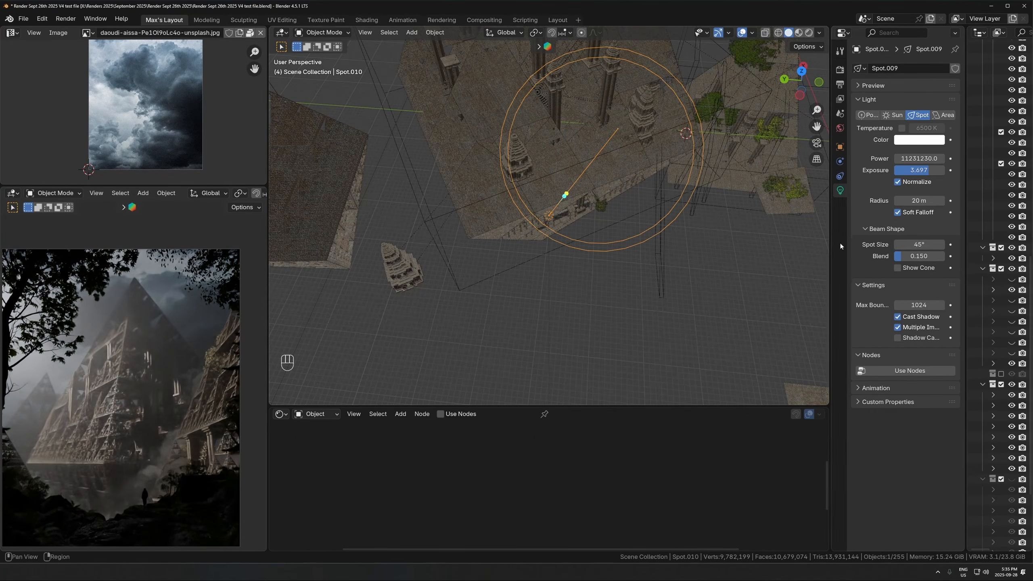
middle_drag(726, 243, 497, 153)
middle_drag(497, 153, 557, 220)
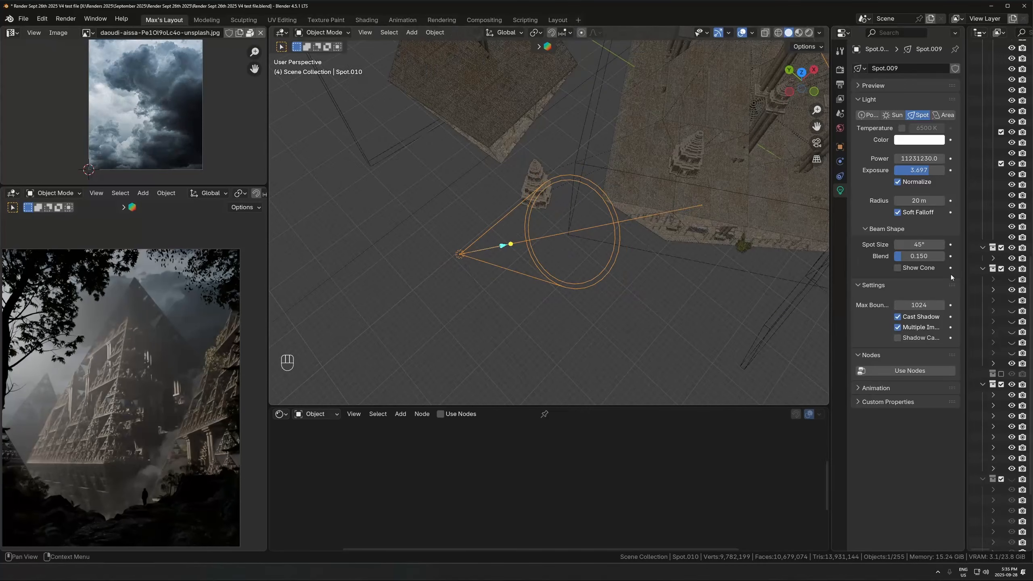
- Try a Spot Size of 24.2° on the light and compare Blend at 0 and 1, leaving Blend at 1.000
drag(927, 244, 918, 244)
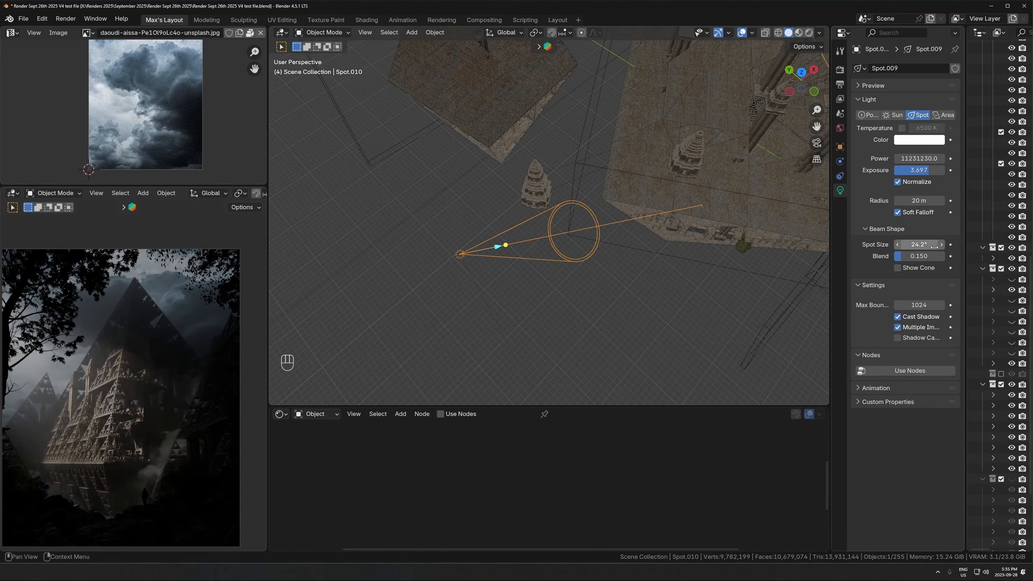
drag(931, 256, 968, 256)
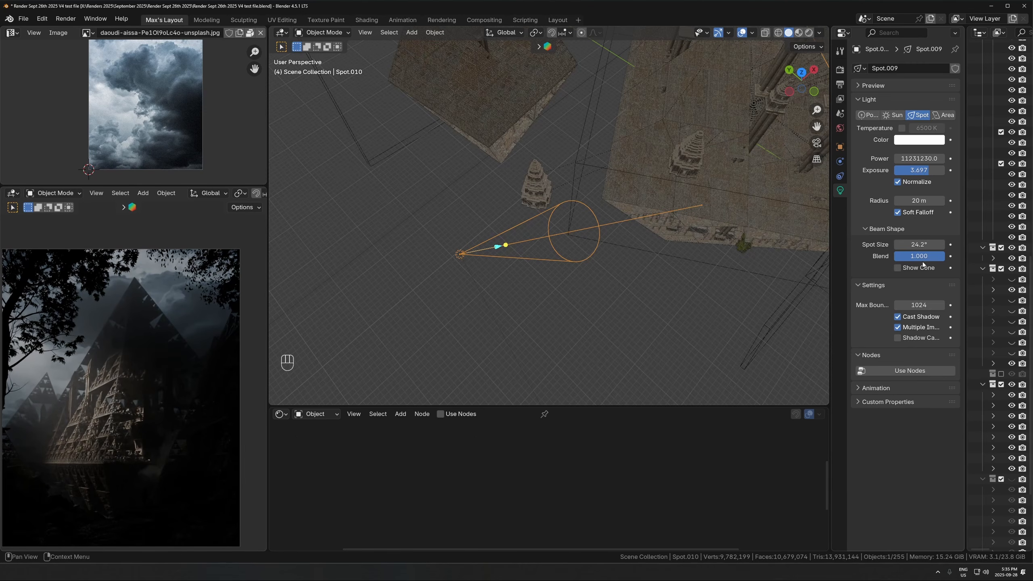
drag(922, 260, 885, 262)
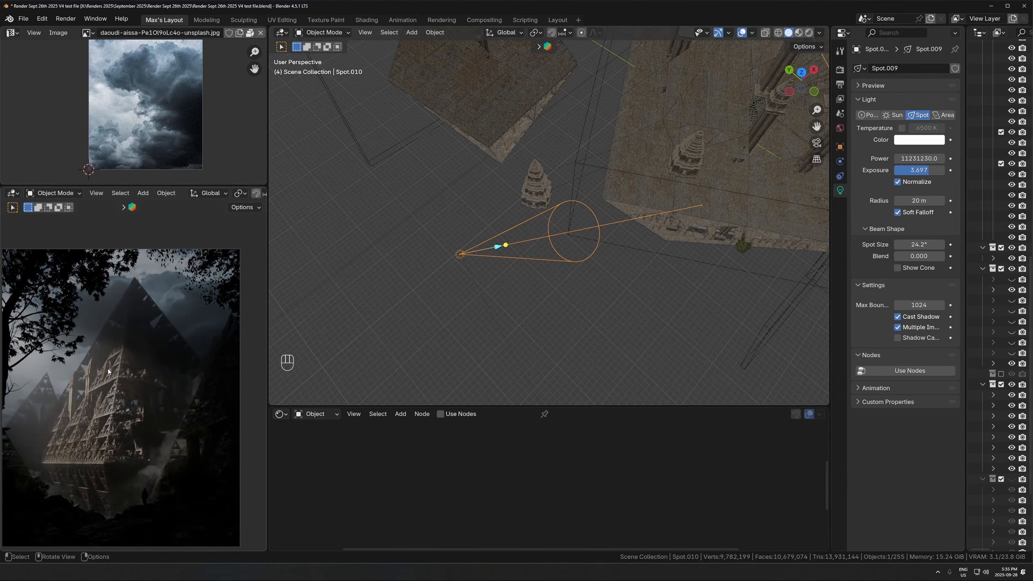
drag(921, 258, 968, 258)
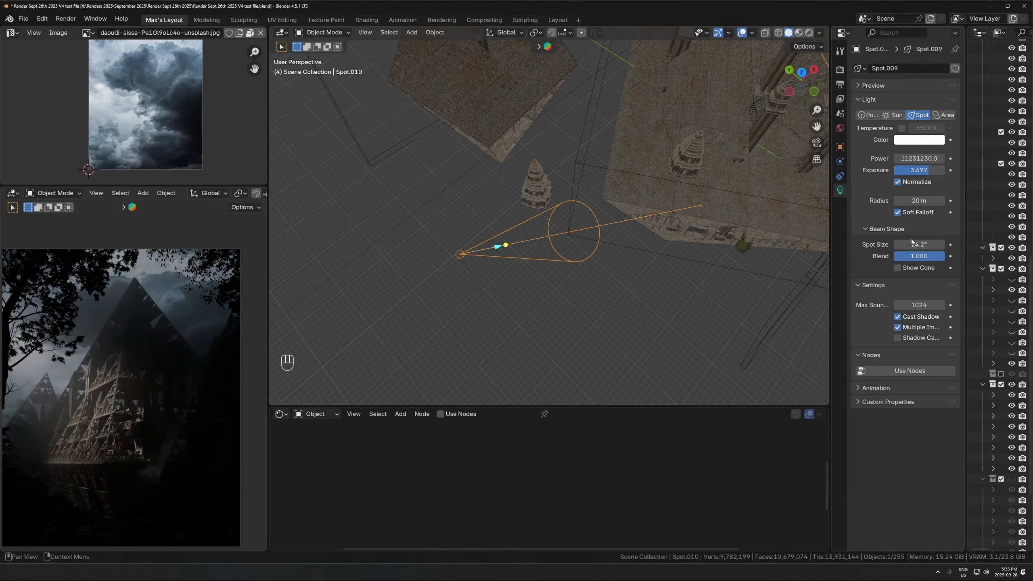
- Set the spot light's Spot Size to 29° and its Exposure to 6.099
drag(911, 243, 932, 242)
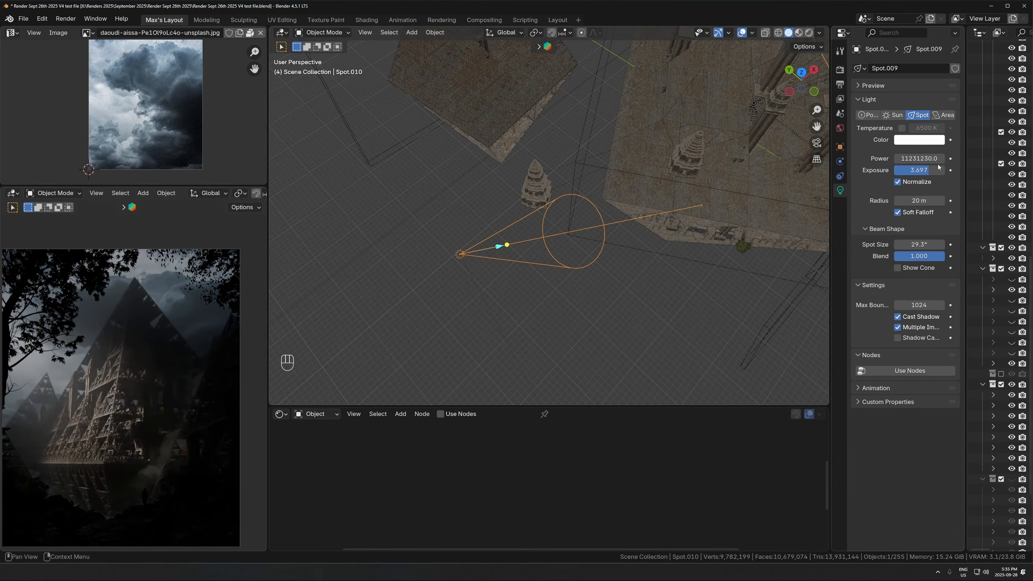
shift+drag(918, 171, 940, 171)
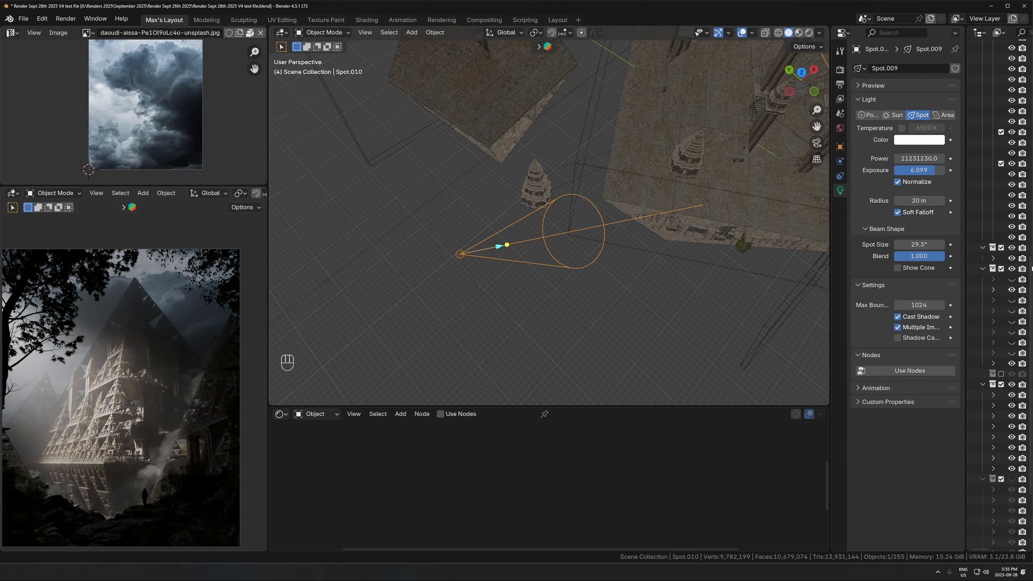
drag(919, 244, 885, 244)
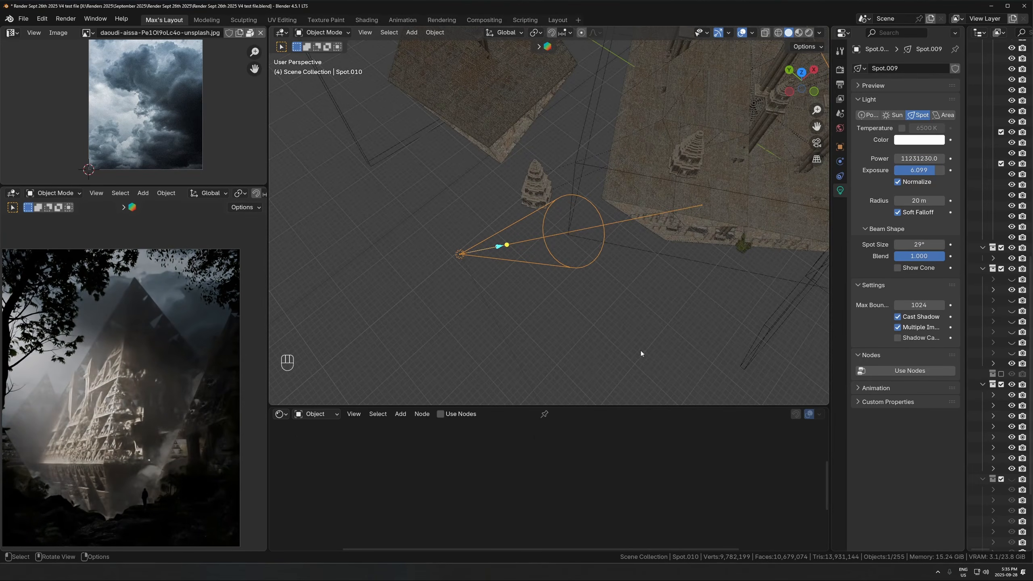
- Tint the spot light's color a pale blue
click(919, 140)
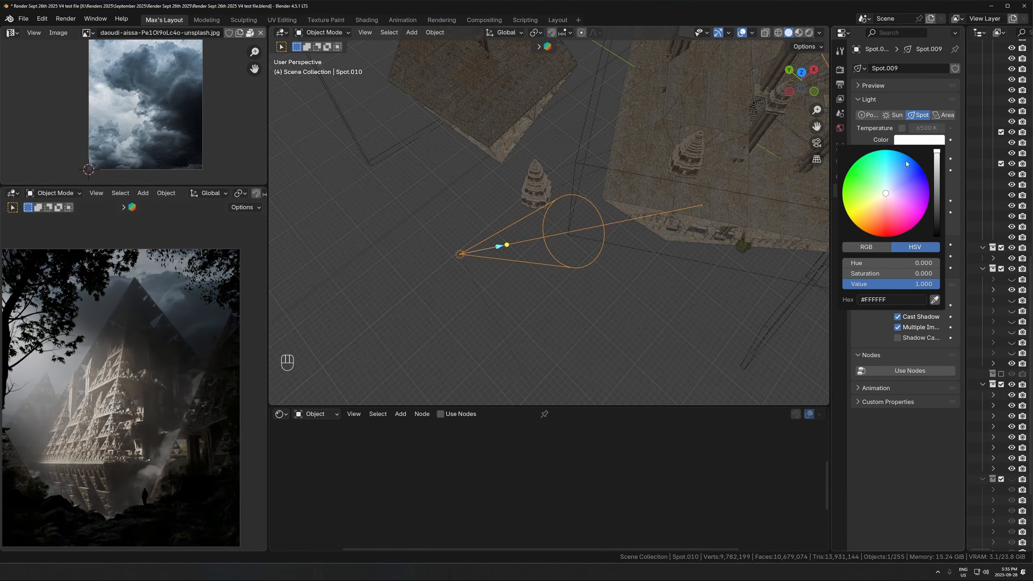
drag(888, 189, 888, 187)
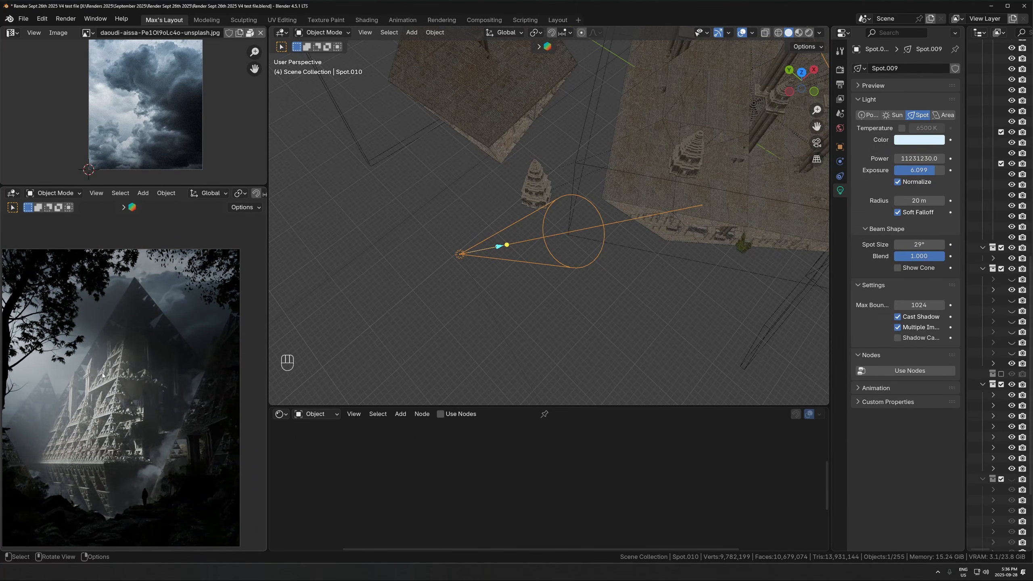
- Select the atmospheric Volume box and toggle its viewport visibility off and on to compare the render with and without it
middle_drag(484, 367, 634, 302)
middle_drag(736, 294, 563, 215)
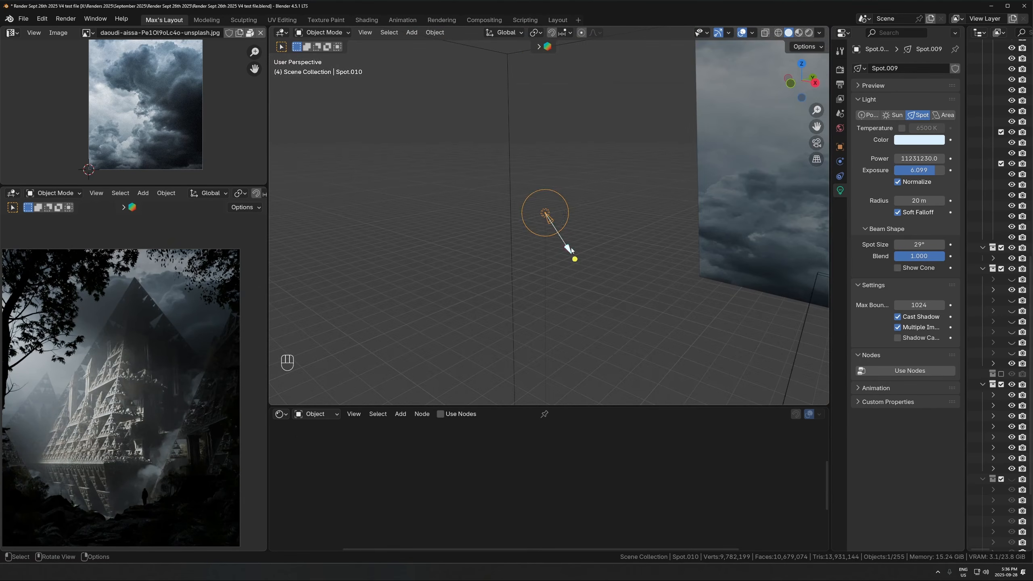
scroll(686, 221, down, 8)
shift+middle_drag(674, 229, 640, 173)
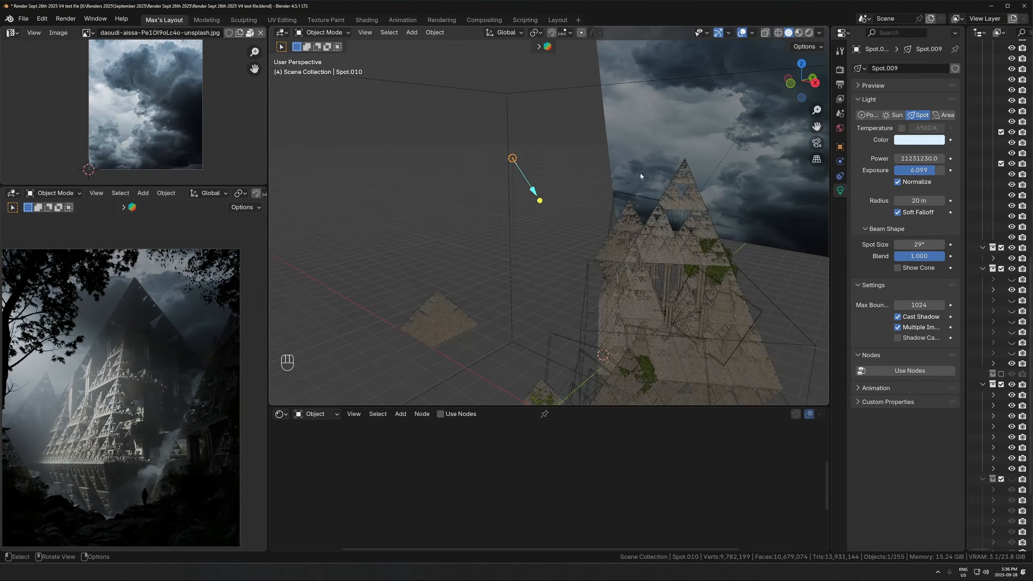
click(514, 117)
drag(966, 361, 899, 364)
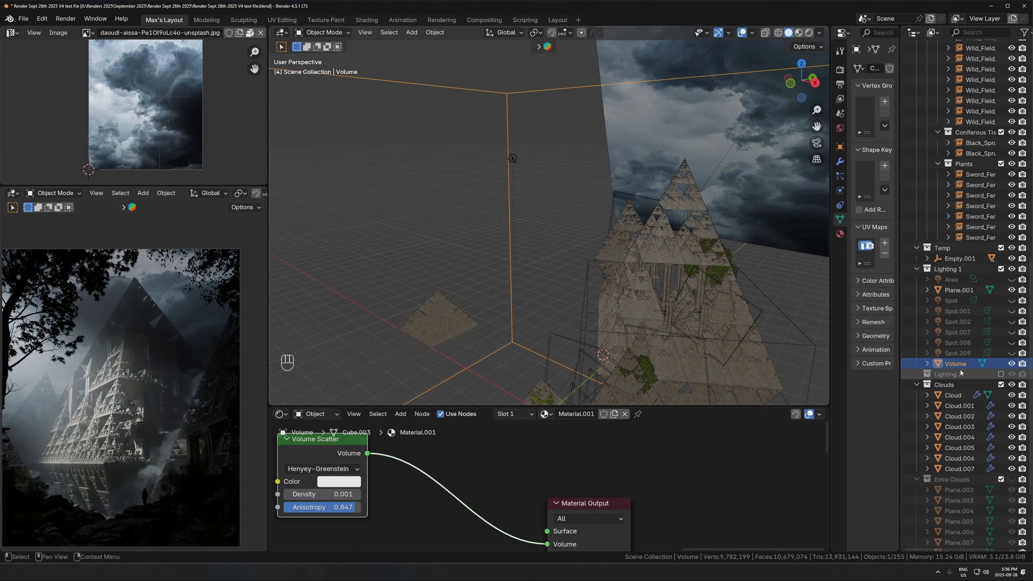
click(1011, 363)
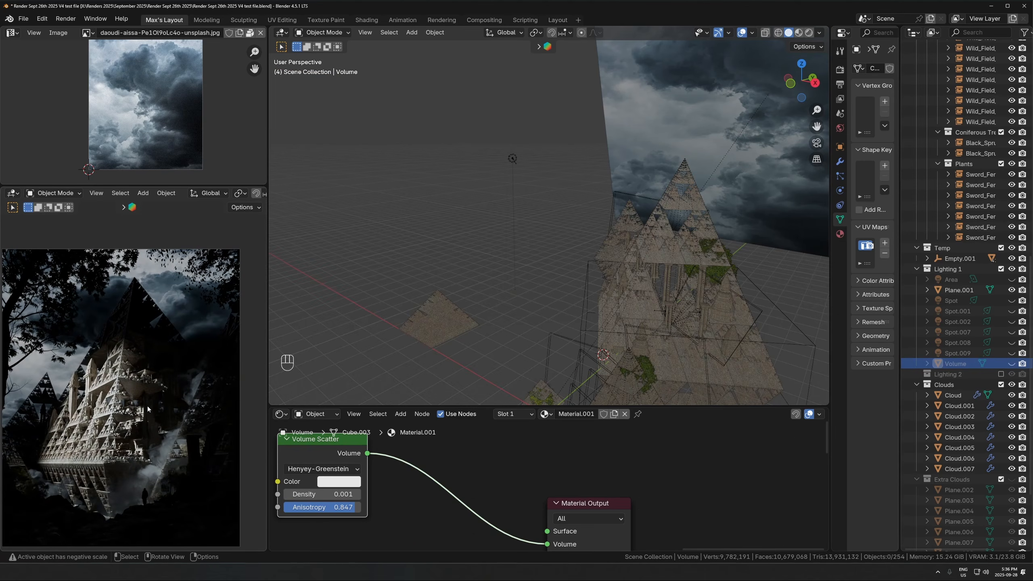
click(1012, 363)
- Select the sky backdrop plane from the camera view and examine the clouds, haze and lit pyramid in the rendered preview
middle_drag(508, 175, 673, 255)
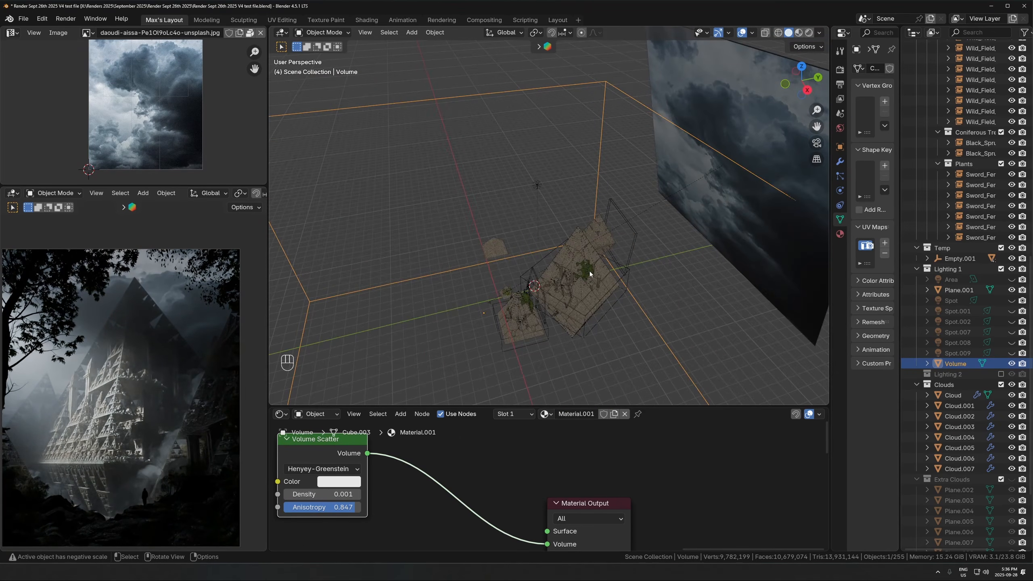
key(KP_0)
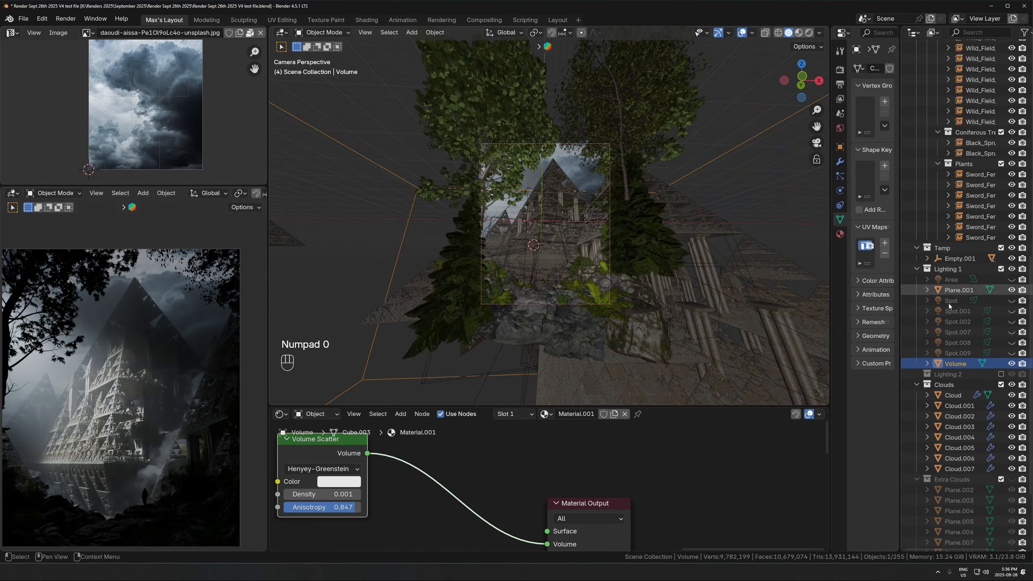
scroll(968, 289, down, 2)
click(582, 175)
scroll(578, 179, up, 4)
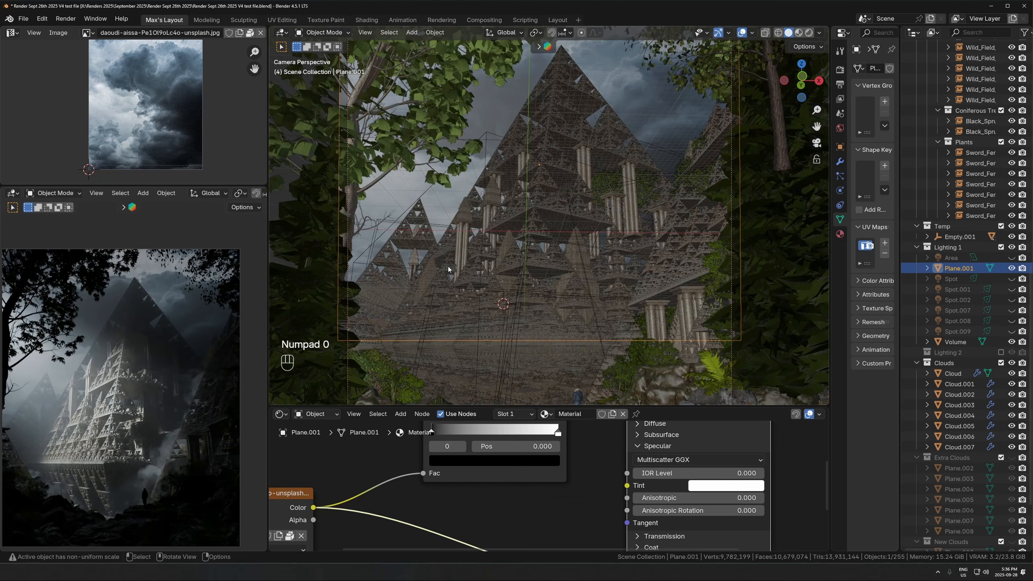
scroll(191, 252, up, 5)
shift+middle_drag(191, 249, 113, 386)
scroll(134, 367, up, 4)
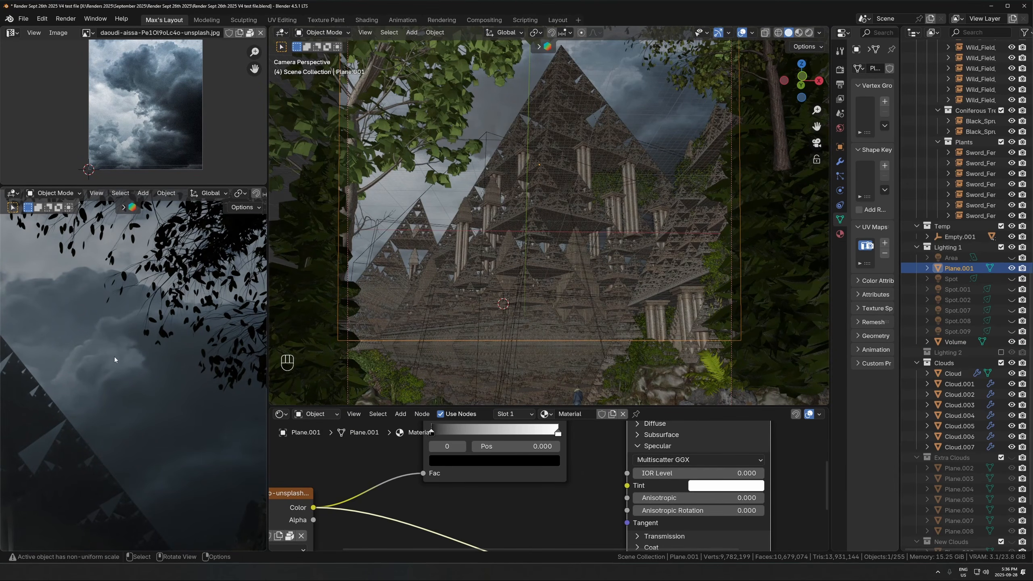
scroll(87, 457, down, 7)
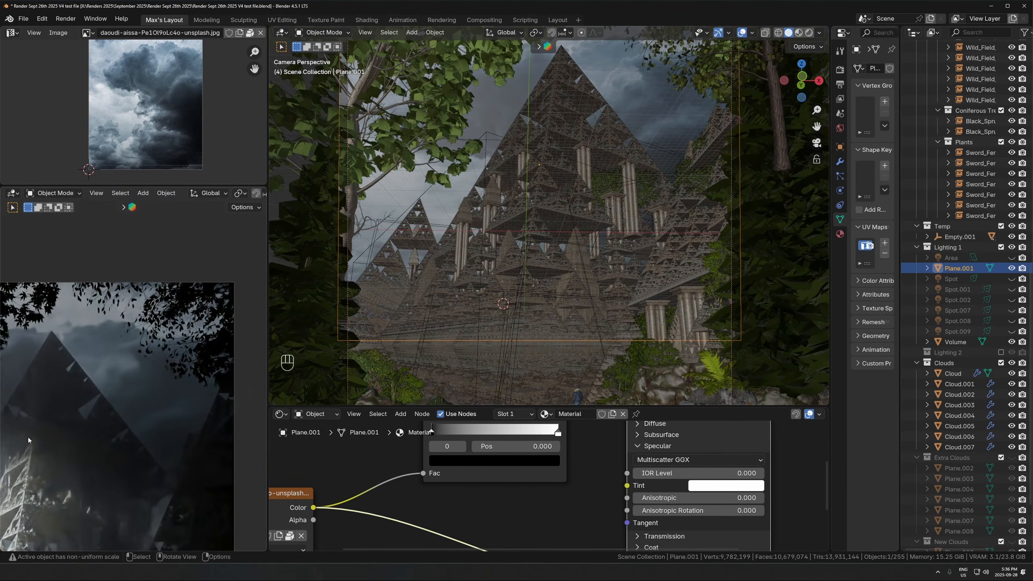
shift+middle_drag(47, 433, 148, 389)
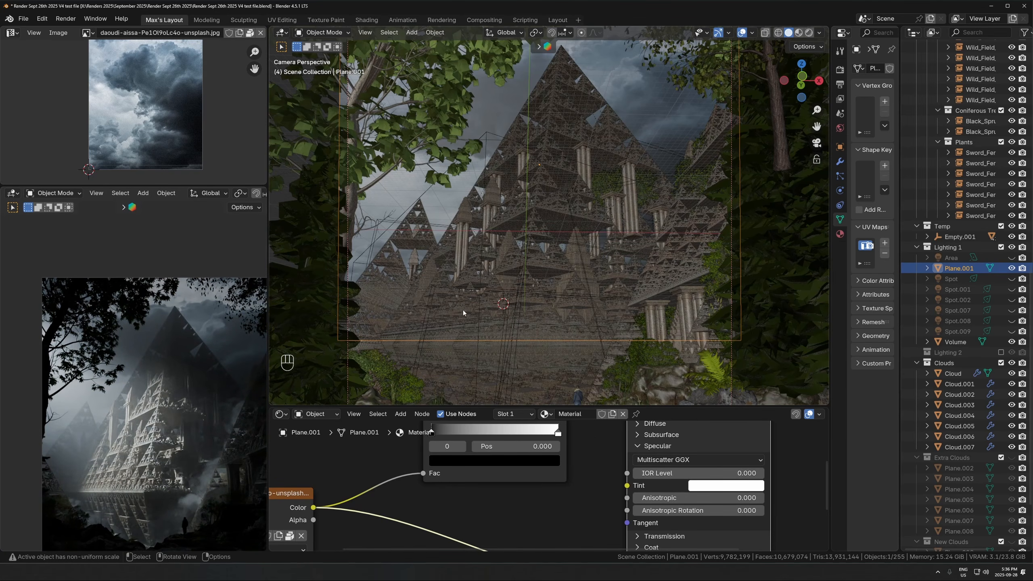
scroll(150, 355, down, 1)
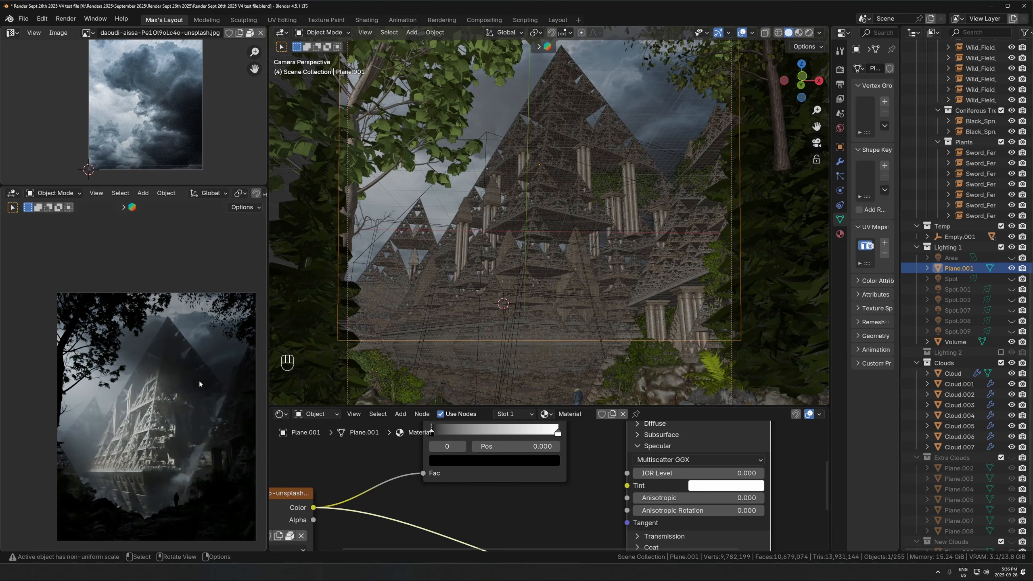
shift+middle_drag(199, 381, 180, 356)
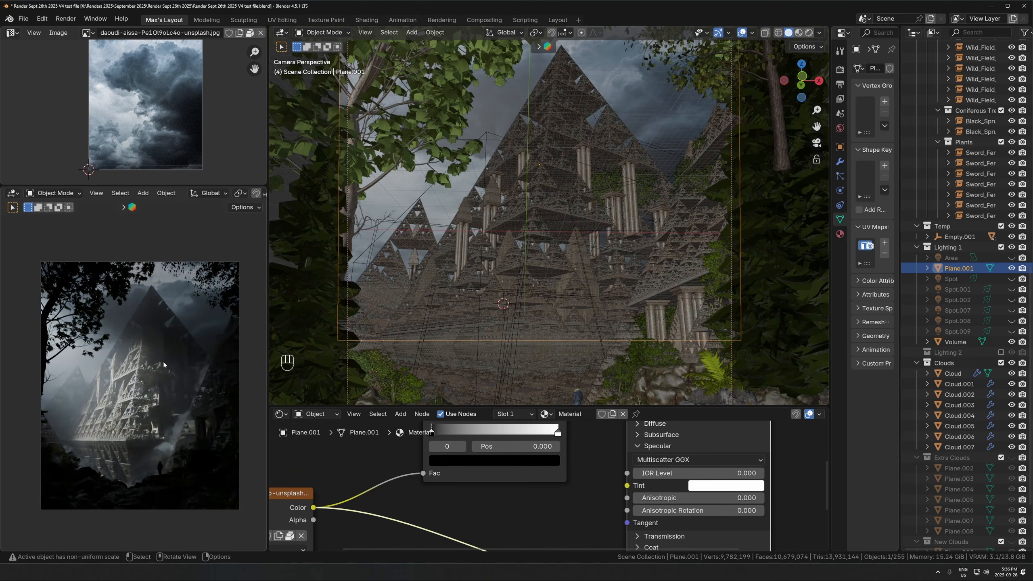
scroll(163, 362, up, 1)
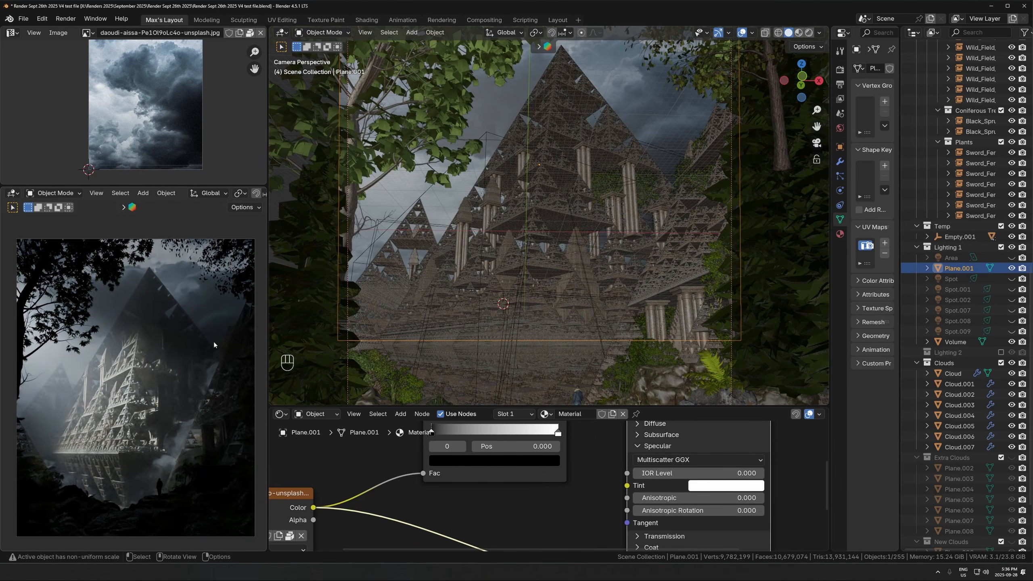
scroll(169, 381, down, 1)
- Locate the Spot.010 light in the scene list and hide it in both the viewport and renders
key(KP_0)
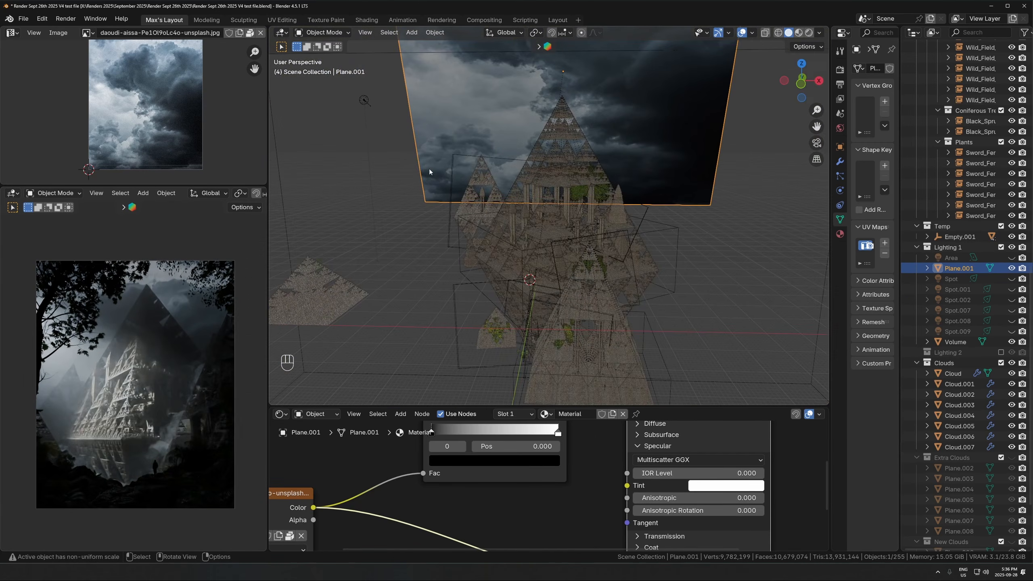
click(362, 101)
key(KP_Decimal)
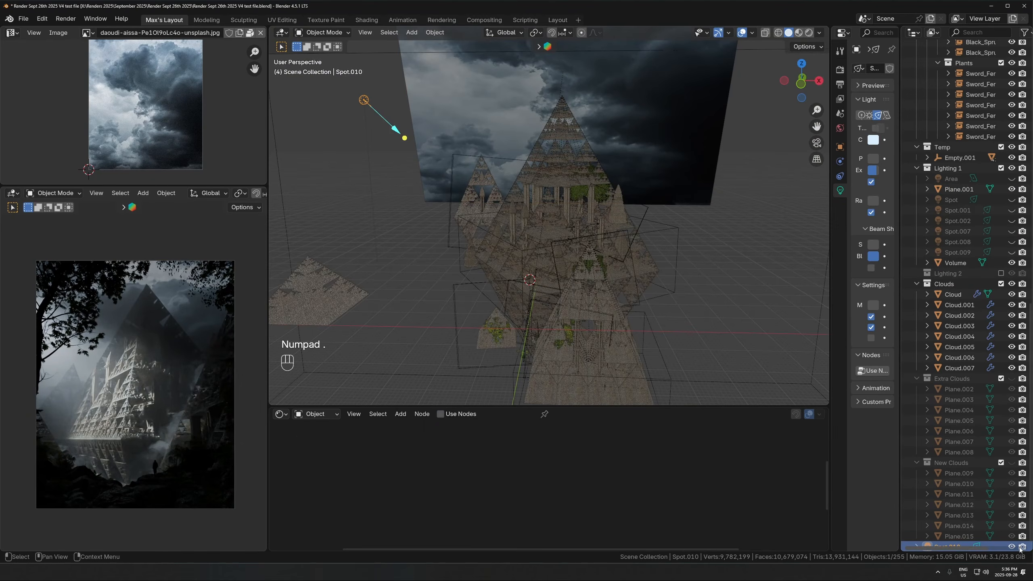
middle_drag(996, 537, 1029, 522)
click(1012, 540)
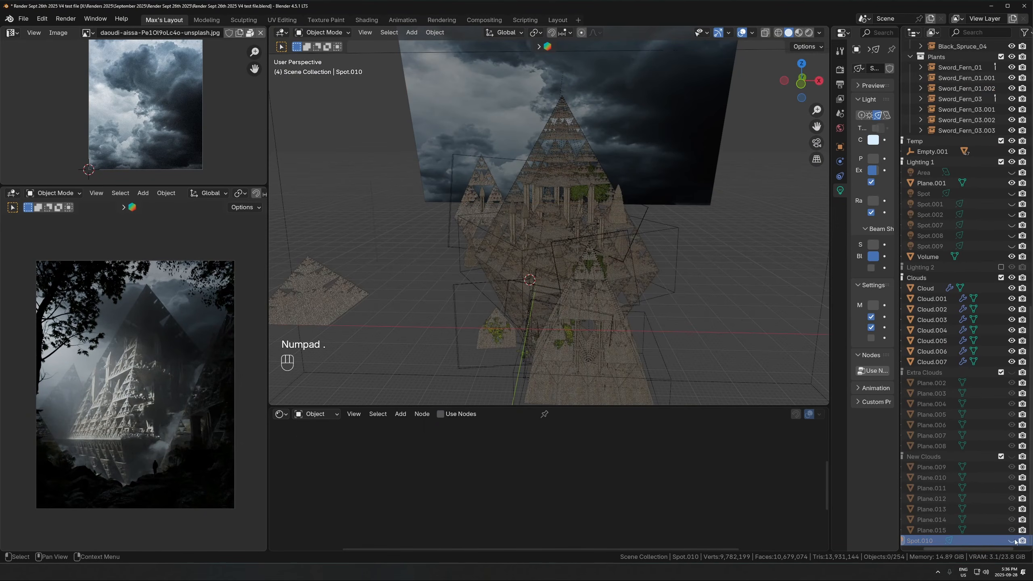
click(1023, 541)
- Unhide the Spot light in the Lighting 1 collection, select it and show the scene through the camera
scroll(935, 297, up, 10)
middle_drag(929, 348, 957, 329)
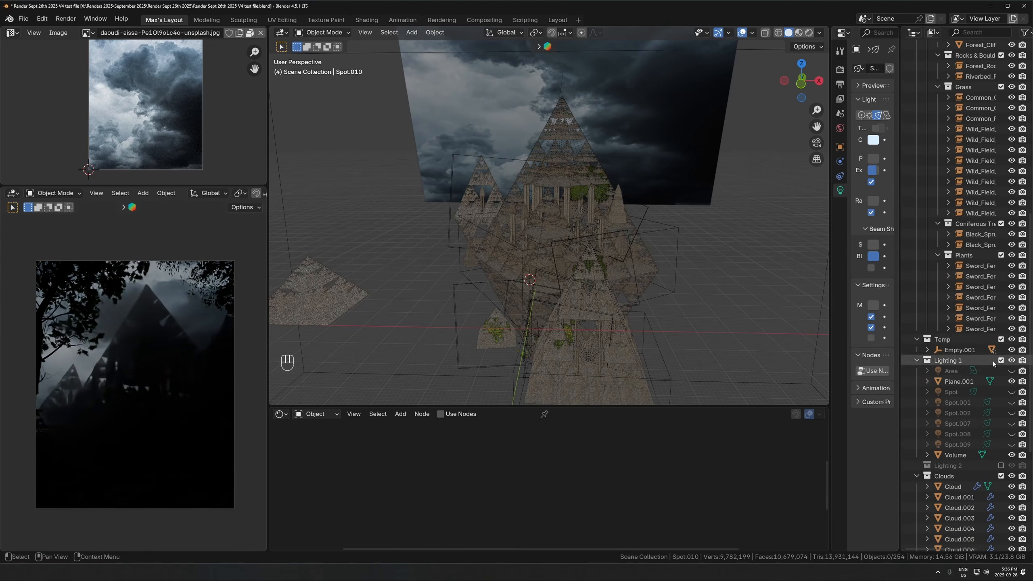
click(1012, 392)
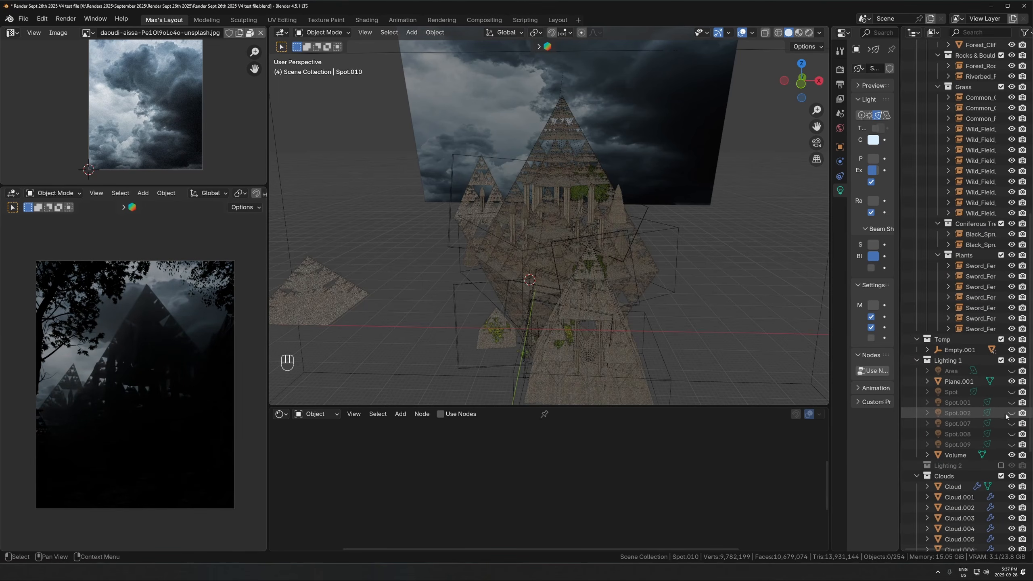
key(KP_0)
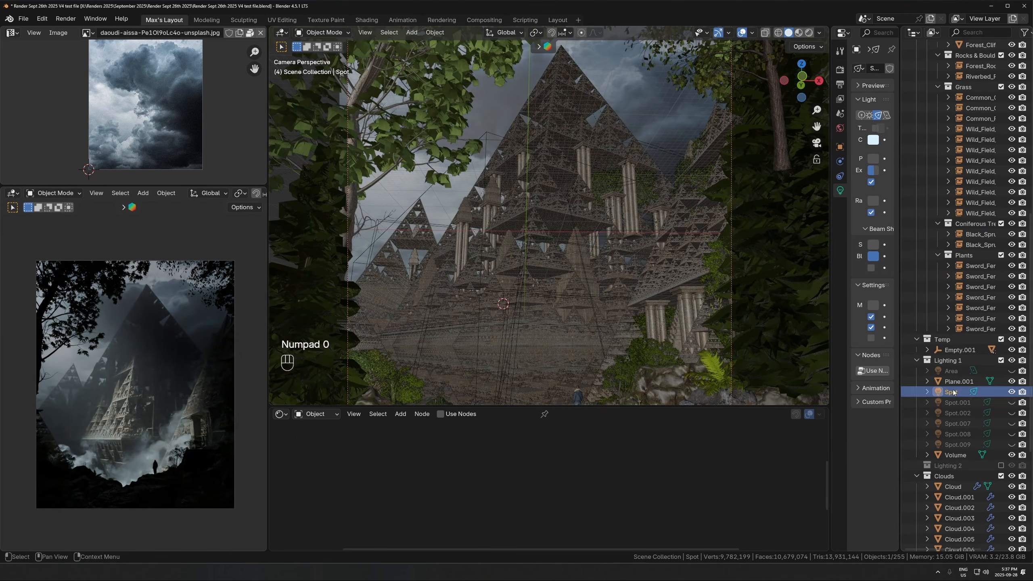
click(951, 392)
scroll(504, 350, down, 1)
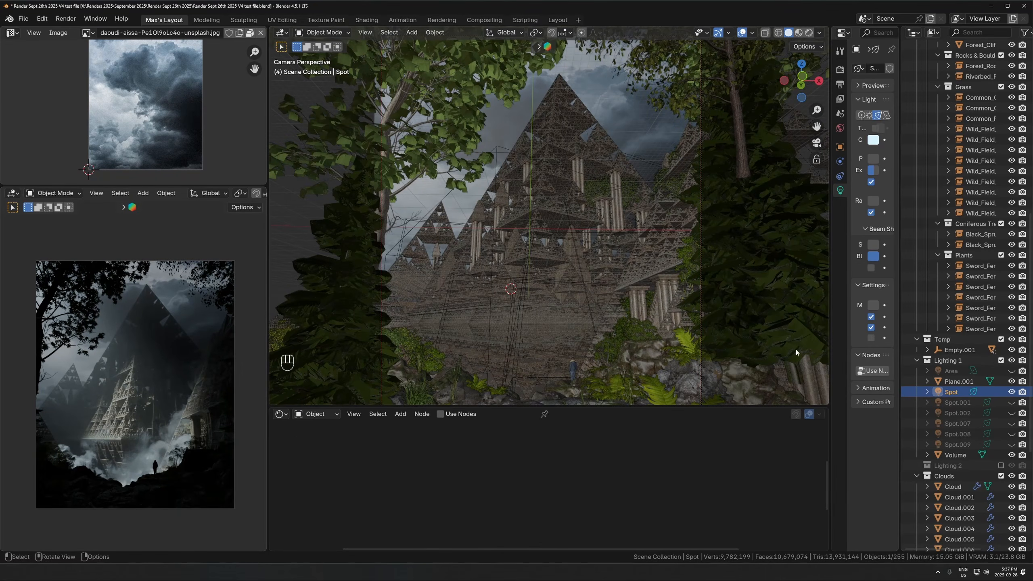
- Unhide the Spot.001 light in the Lighting 1 collection and frame it in the viewport
click(1011, 402)
click(967, 403)
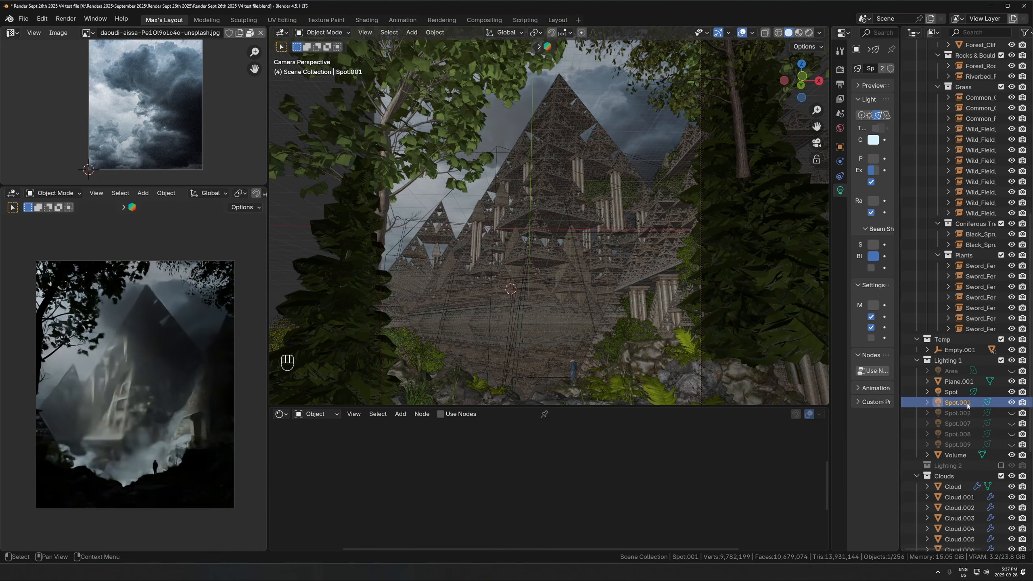
key(KP_Decimal)
- Examine where the Spot and Spot.001 lights sit and aim relative to the pyramids
middle_drag(554, 248, 583, 233)
scroll(603, 268, down, 10)
scroll(586, 244, down, 7)
shift+middle_drag(608, 293, 576, 203)
click(487, 157)
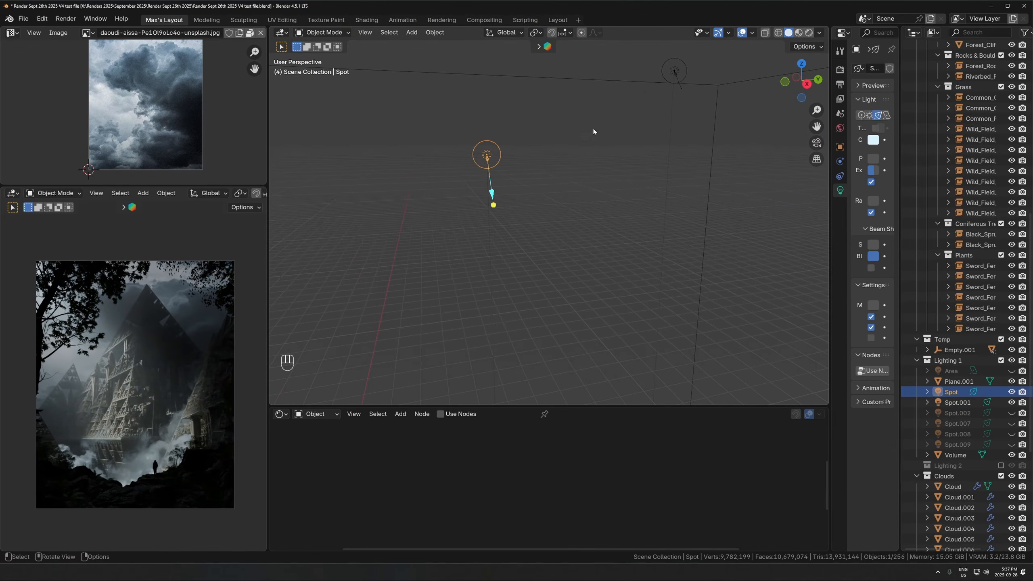
click(674, 72)
middle_drag(508, 232, 592, 220)
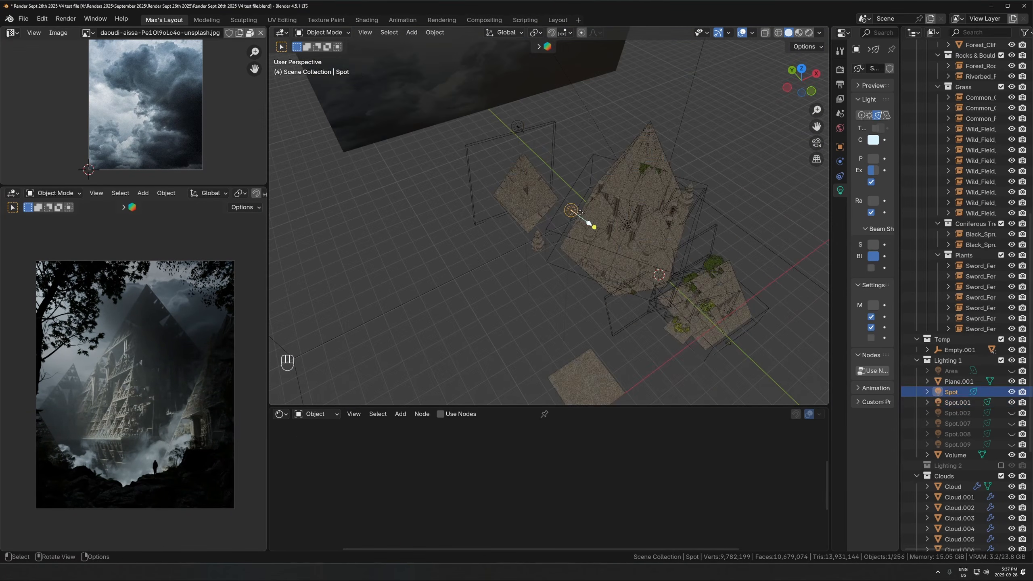
- Try a duplicate of the Spot light above the tip of the large pyramid, and delete the copy
scroll(592, 220, down, 3)
key(shift+d)
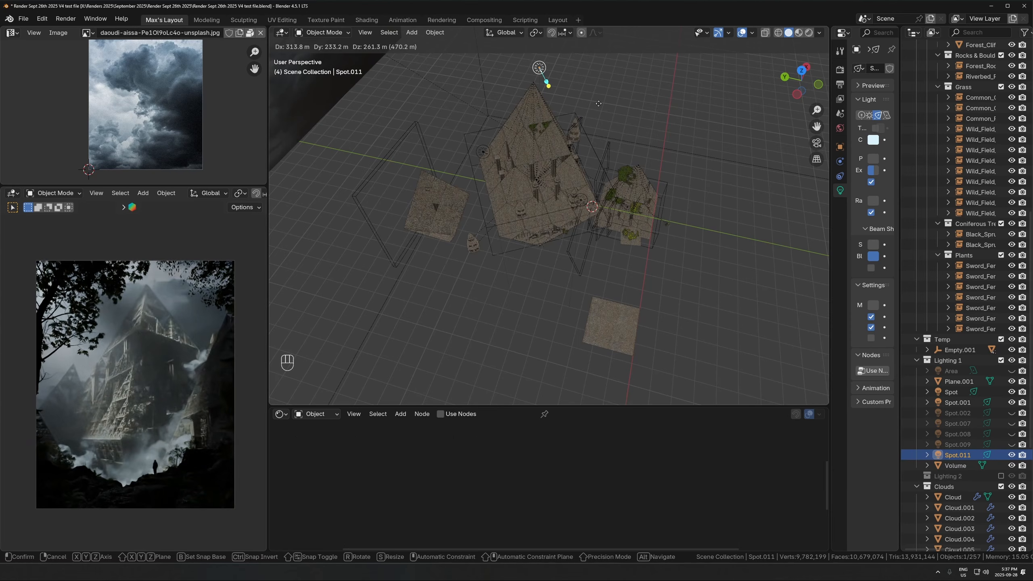
click(591, 106)
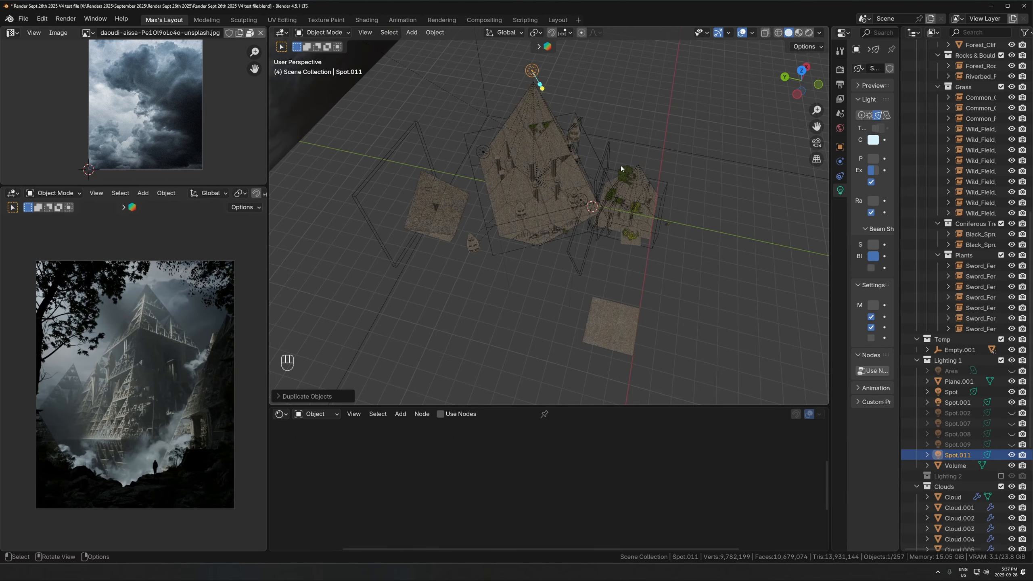
key(x)
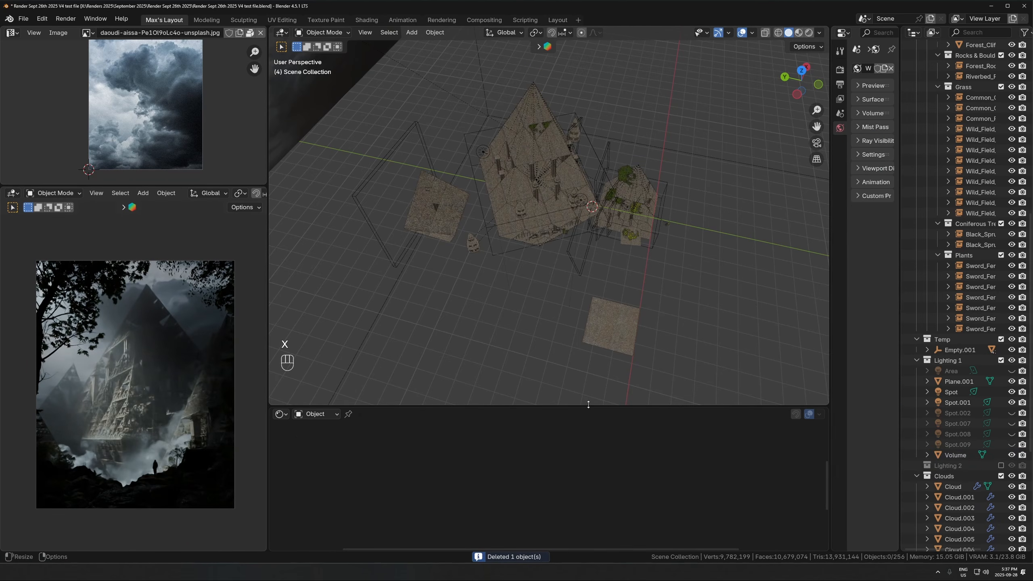
- Unhide the Spot.002 light in the Lighting 1 collection, select it and frame it in the viewport
click(980, 402)
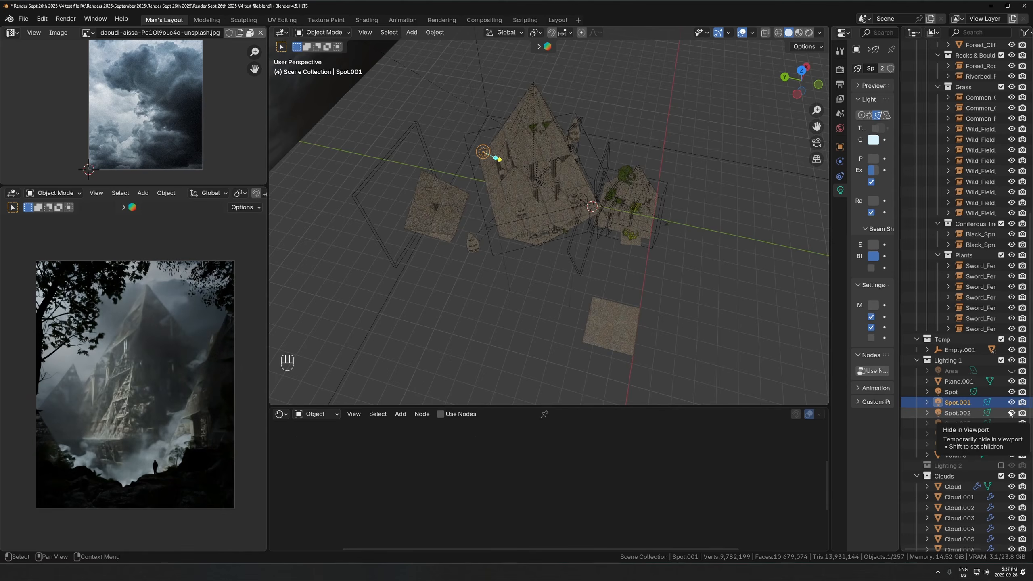
scroll(632, 281, up, 2)
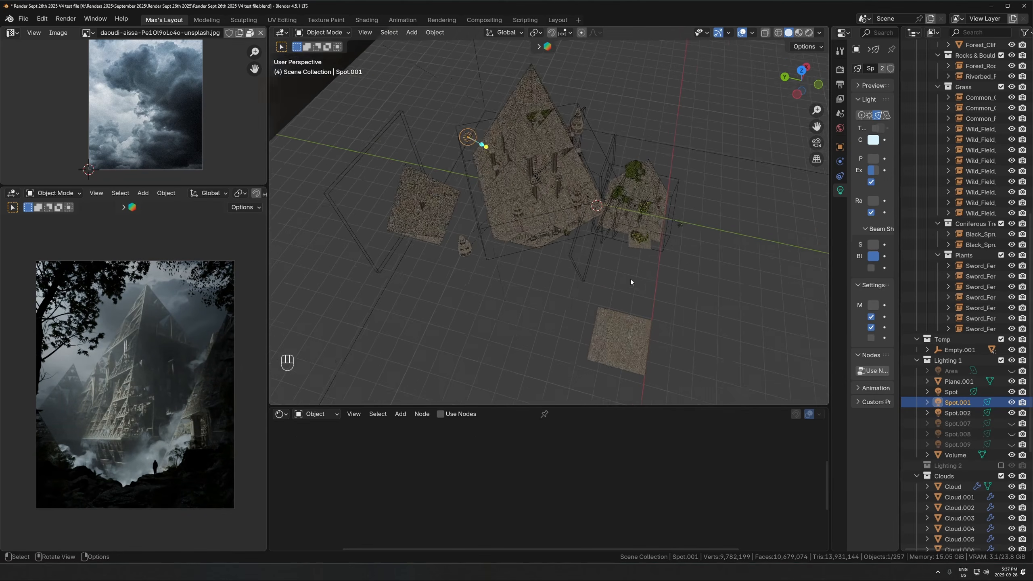
middle_drag(631, 281, 569, 254)
scroll(569, 254, down, 2)
click(958, 413)
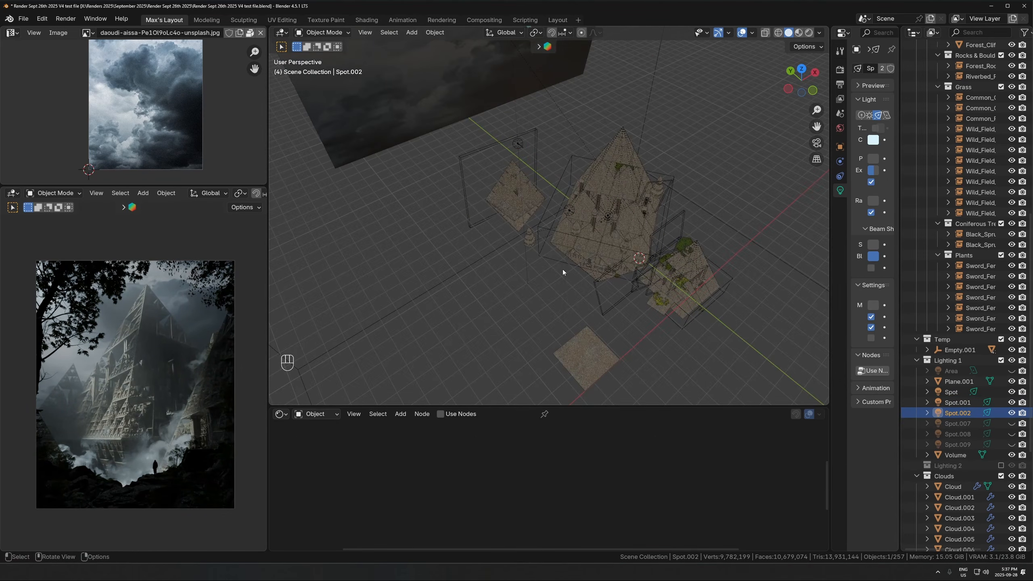
key(KP_Decimal)
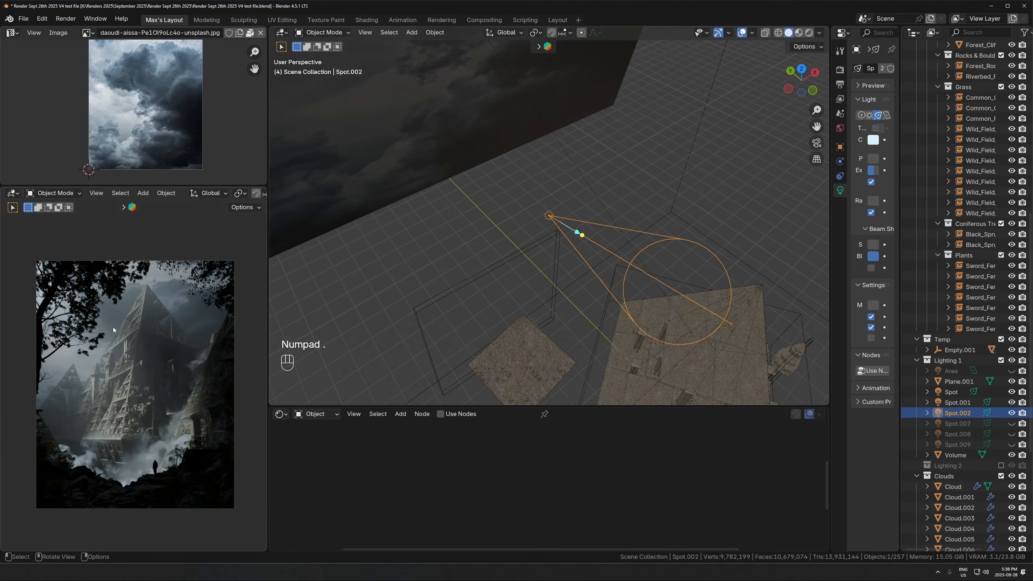
scroll(115, 330, down, 1)
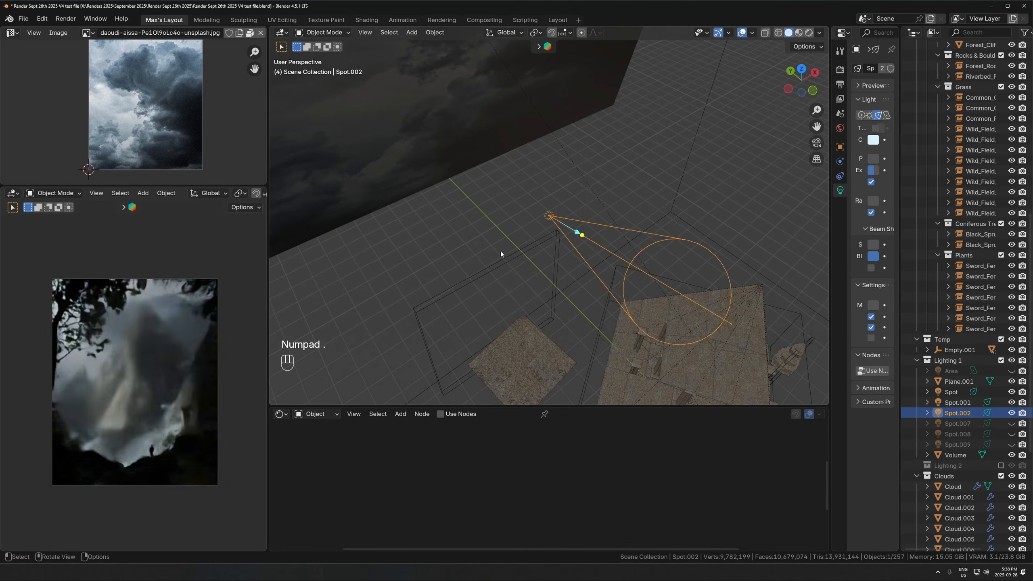
- Try aiming and moving the Spot.002 light to preview its effect on the pyramids, and cancel the move
key(shift+t)
click(667, 216)
scroll(671, 321, down, 2)
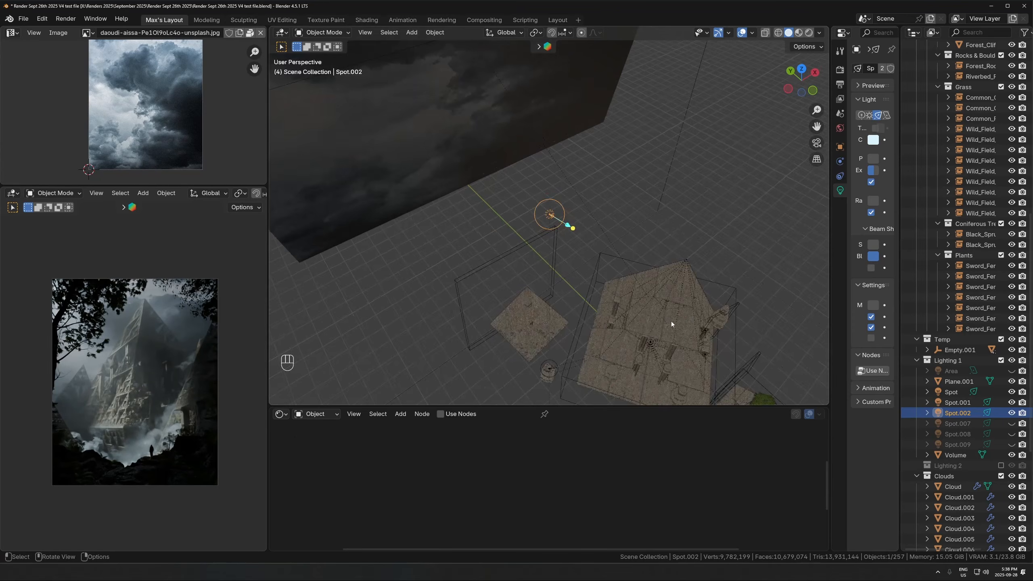
scroll(671, 322, down, 3)
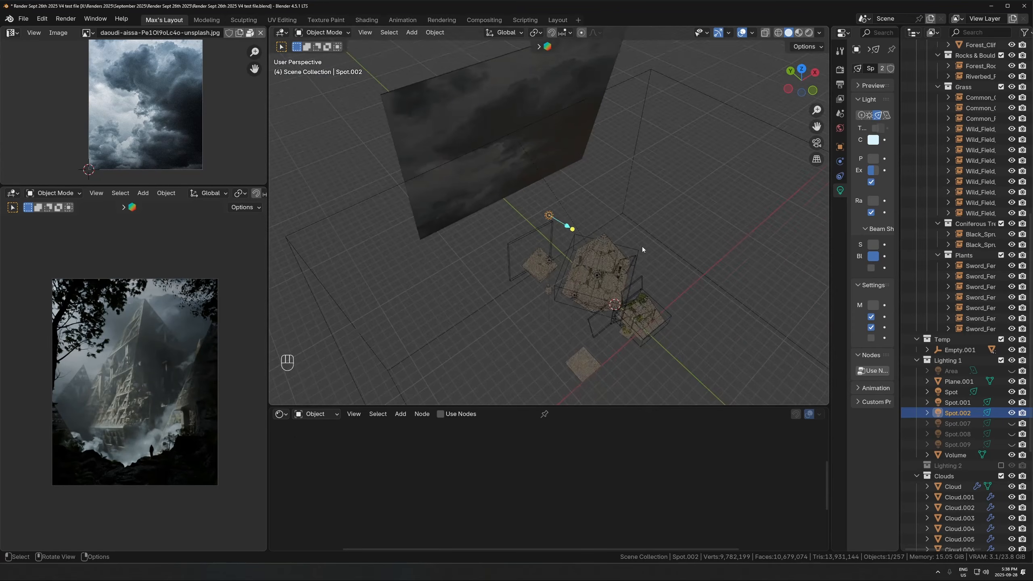
key(g)
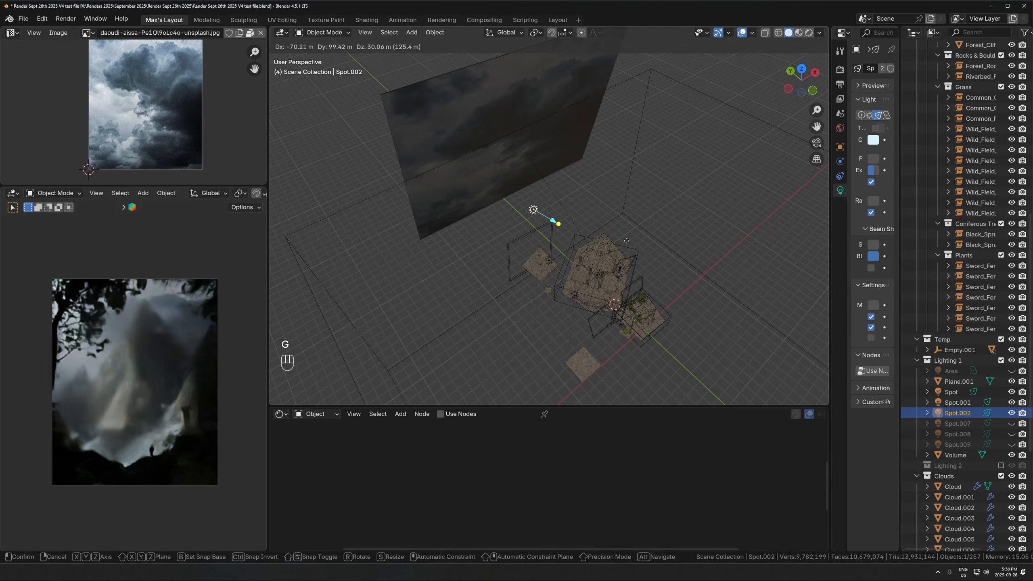
key(Escape)
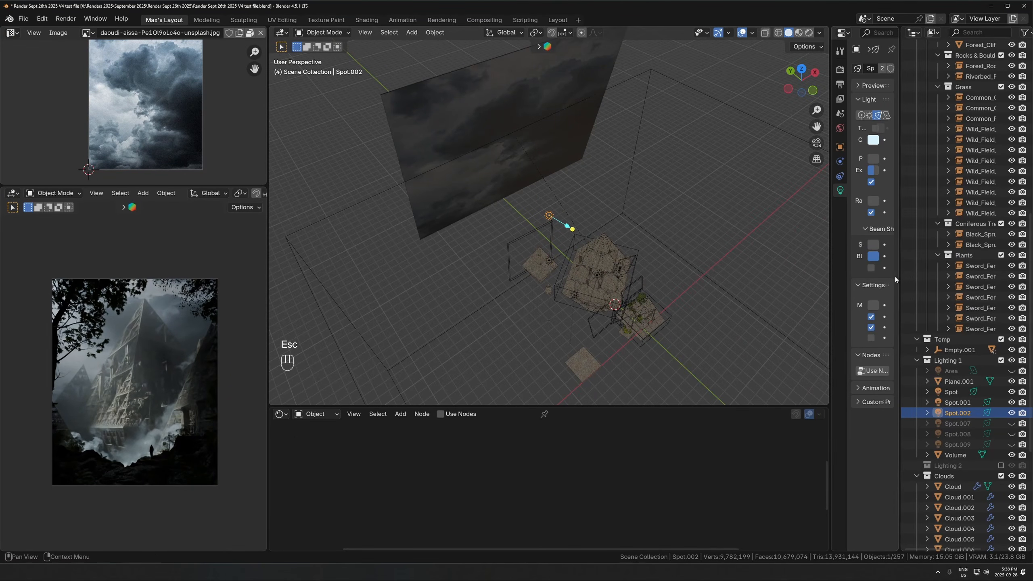
- Compare the light settings of Spot.001 and Spot.002, and examine where Spot.002 sits relative to the pyramids
drag(897, 276, 971, 277)
scroll(560, 283, up, 2)
click(549, 298)
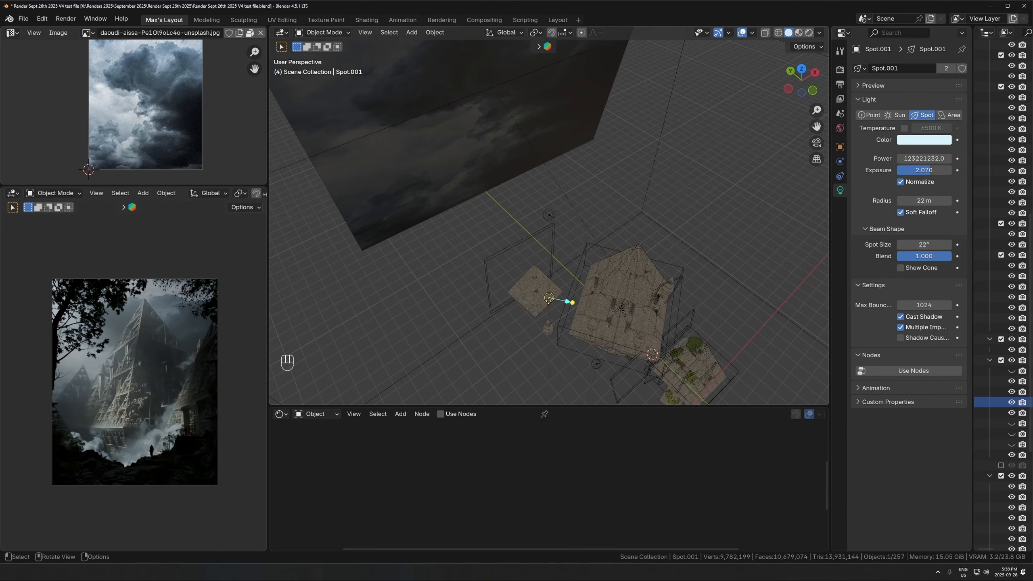
click(549, 214)
scroll(623, 269, down, 5)
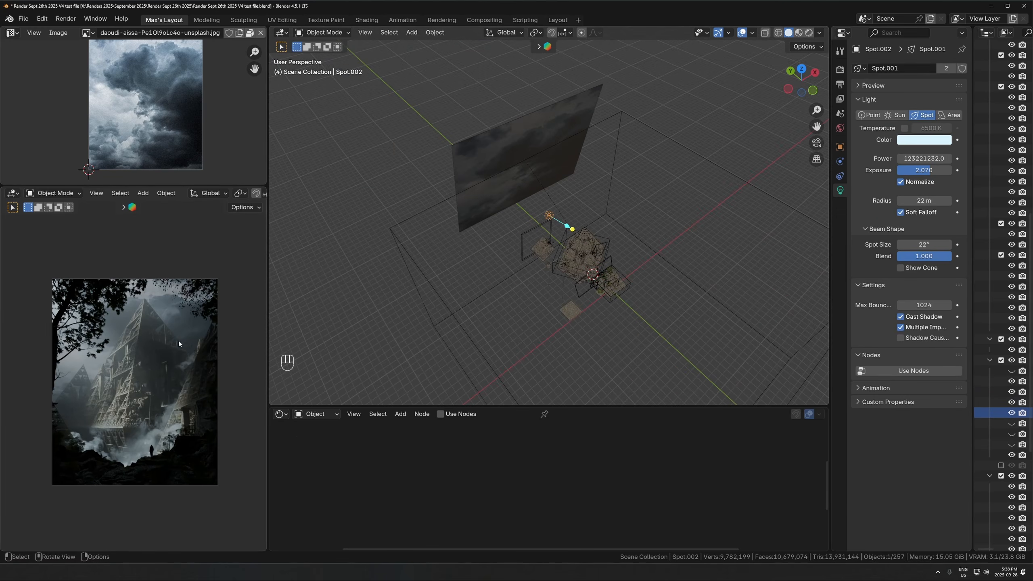
scroll(178, 344, up, 3)
middle_drag(509, 228, 603, 227)
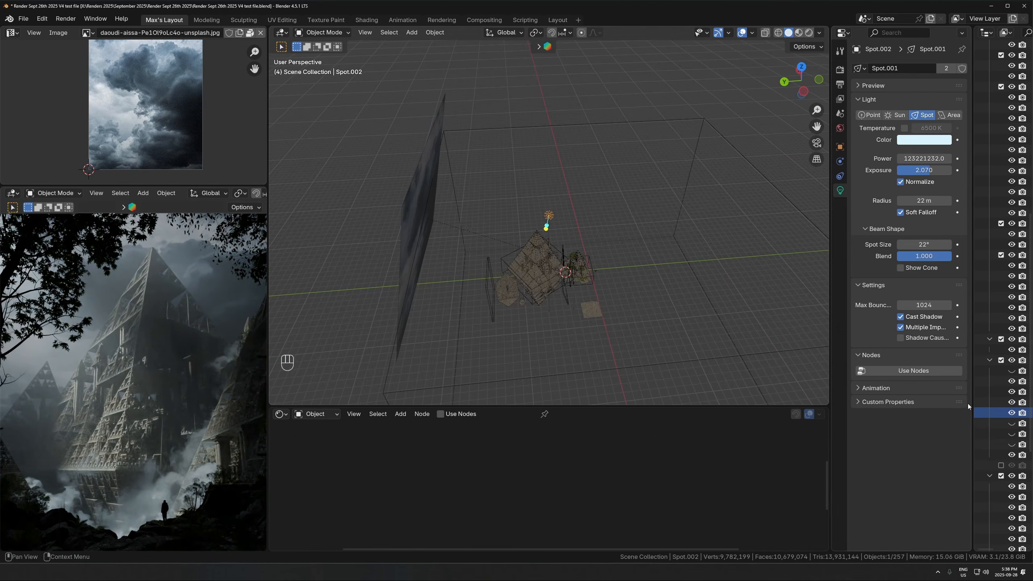
- Unhide and select the Spot.007 light, frame it beside the small pyramid and bring its light settings into full view
drag(972, 407, 873, 406)
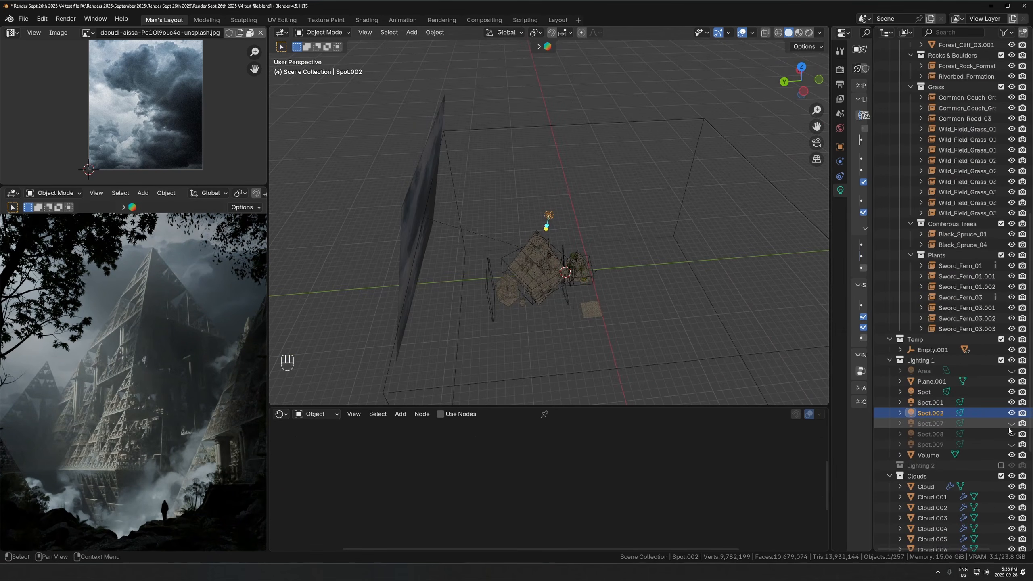
click(970, 426)
key(KP_Decimal)
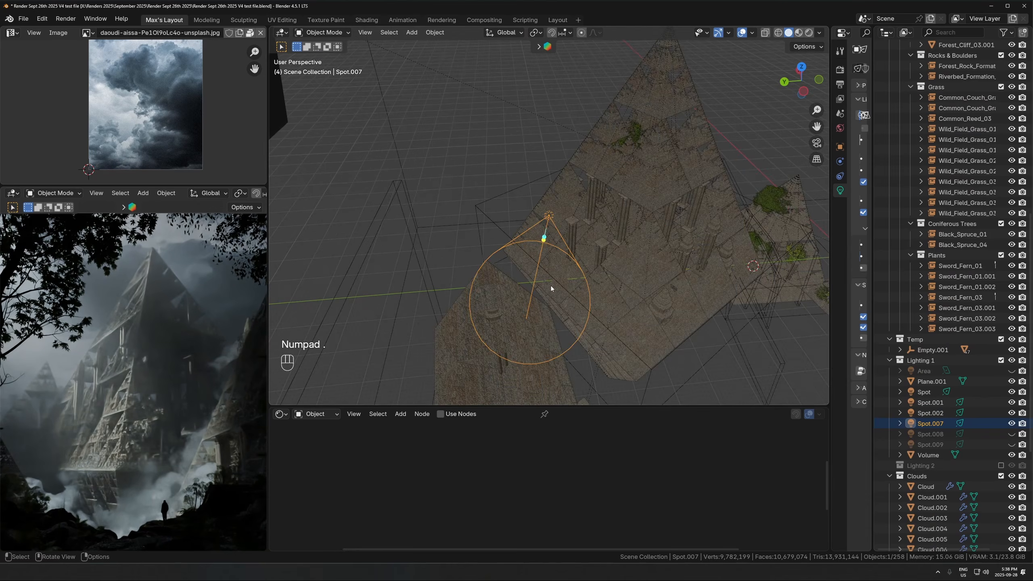
drag(876, 236, 910, 244)
key(Escape)
drag(832, 244, 758, 280)
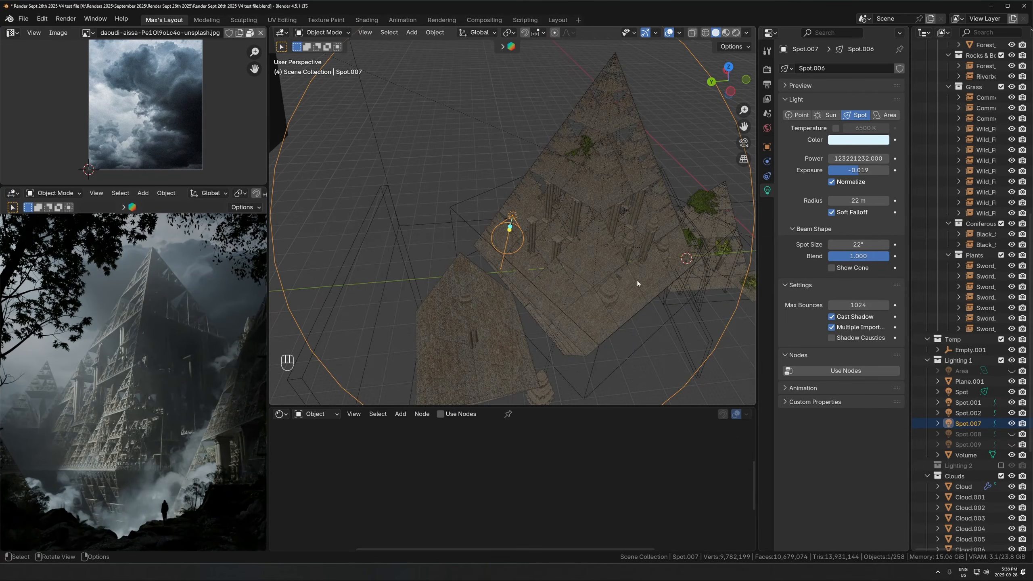
- Try a different exposure on the Spot.001 light, and undo the change
scroll(655, 141, down, 8)
click(656, 139)
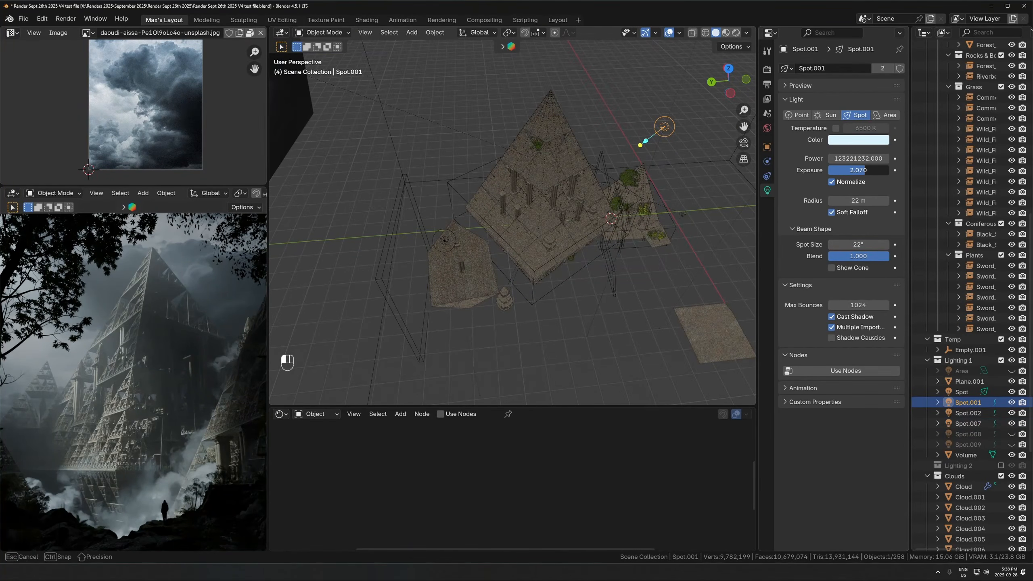
mouse_move(865, 171)
mouse_down()
mouse_move(856, 171)
mouse_move(870, 171)
mouse_up()
key(ctrl+z)
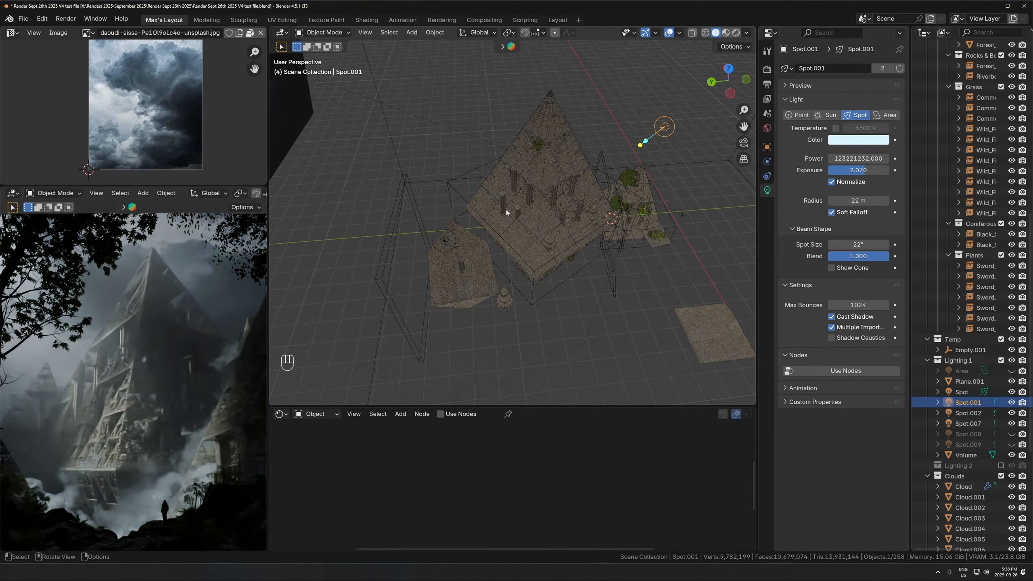
- Try moving the Spot.007 light while examining the distant small pyramid through the camera, and cancel each move
click(445, 242)
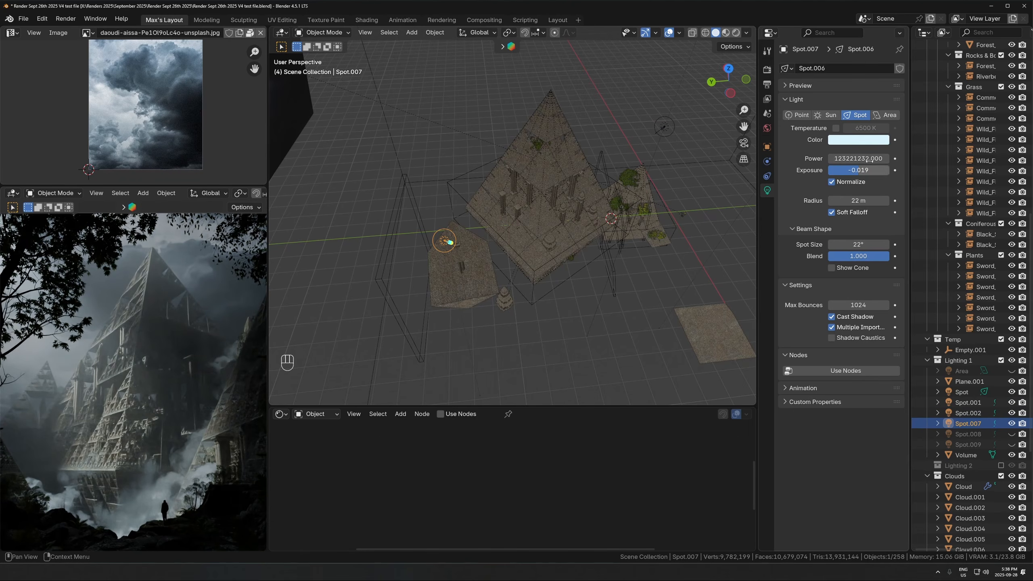
key(g)
key(Escape)
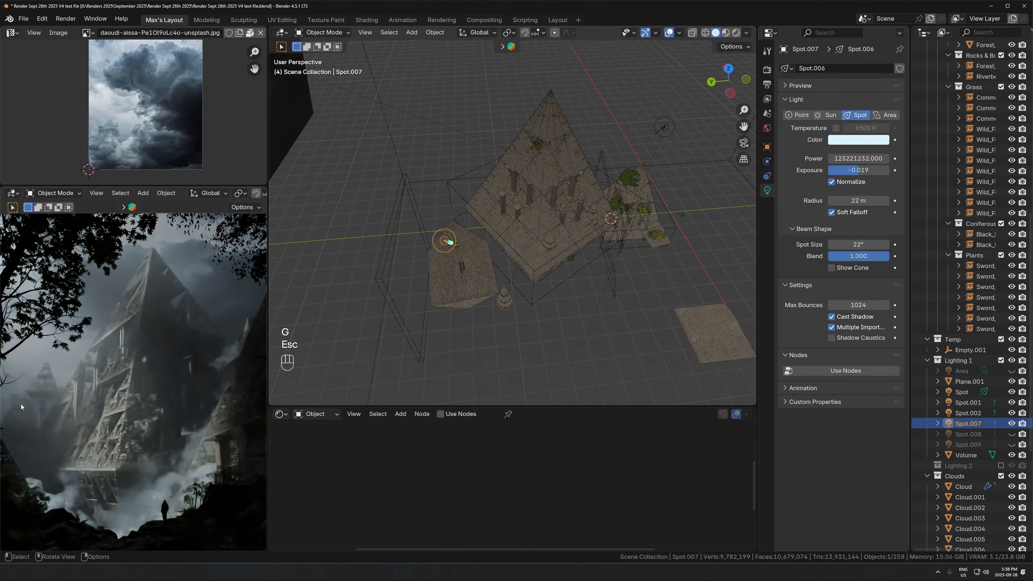
middle_drag(38, 381, 119, 414)
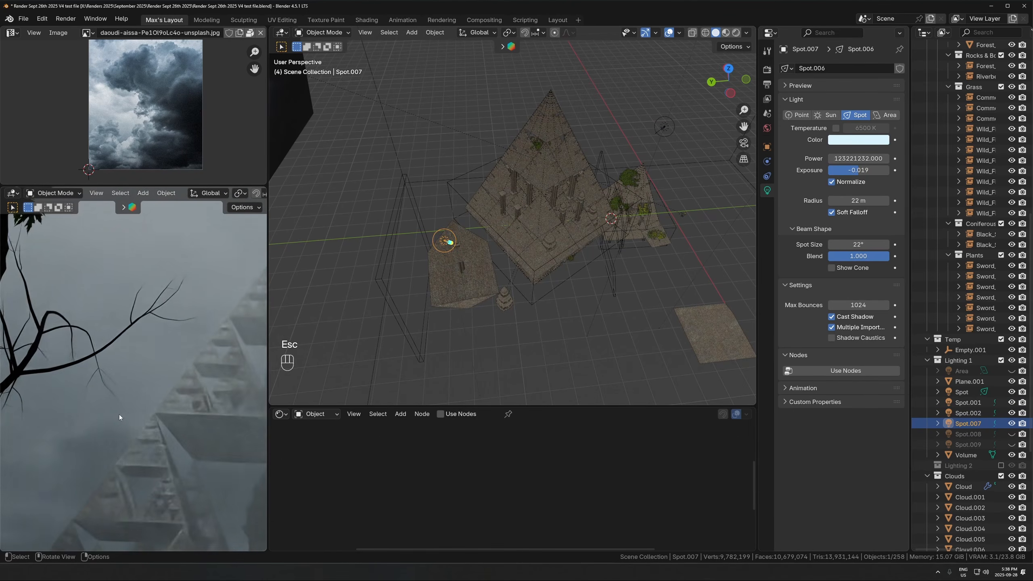
key(g)
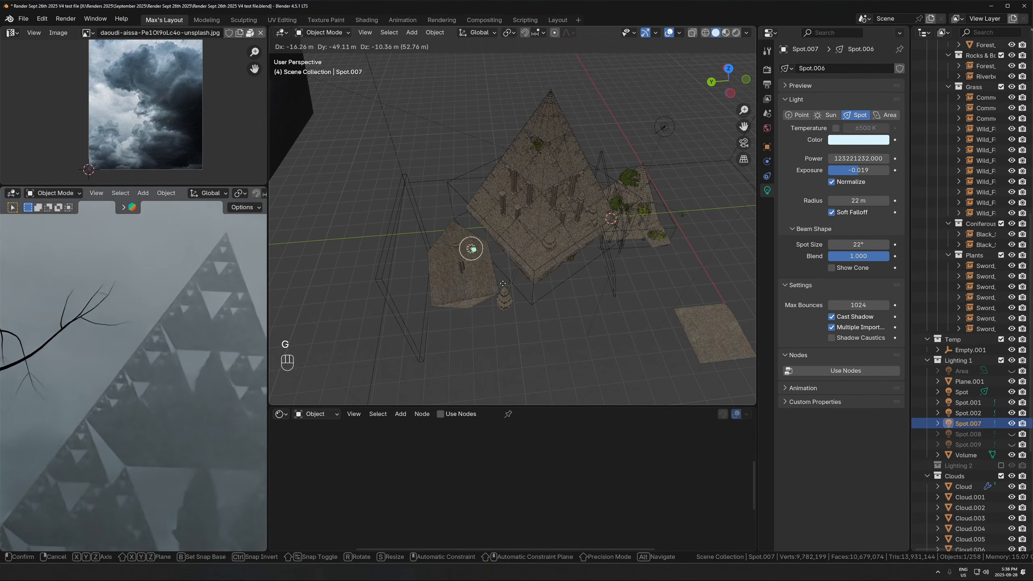
key(Escape)
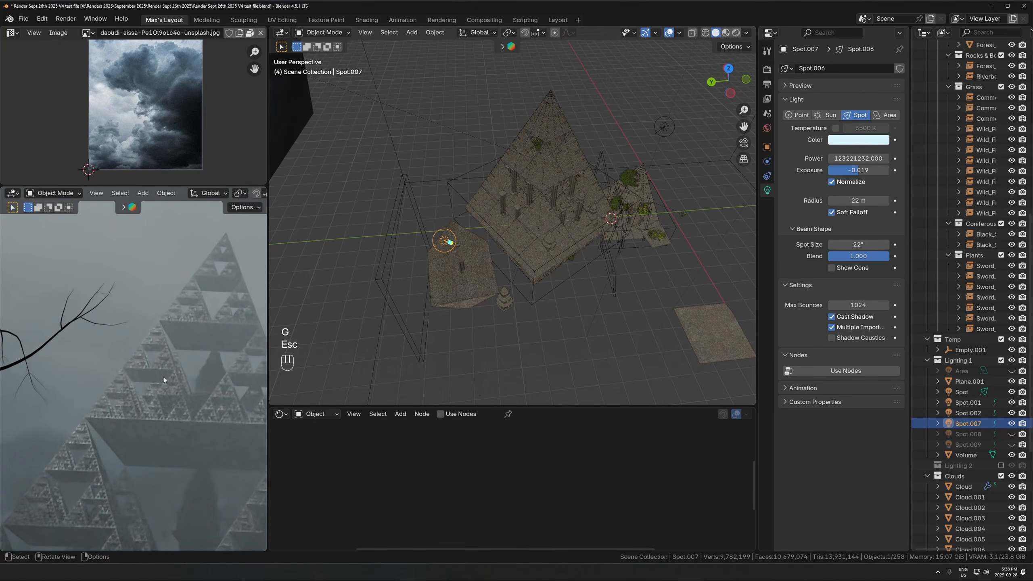
scroll(163, 376, down, 12)
shift+middle_drag(145, 384, 80, 407)
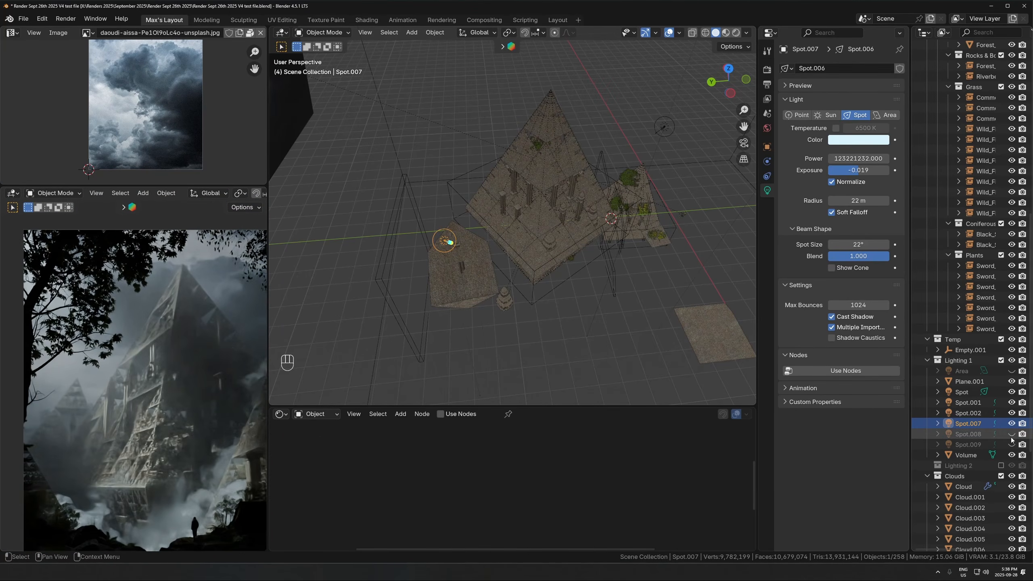
- Unhide the Spot.008 and Spot.009 lights in the Lighting 1 collection, and select and frame Spot.008
drag(1011, 440, 1012, 445)
click(968, 433)
key(KP_Decimal)
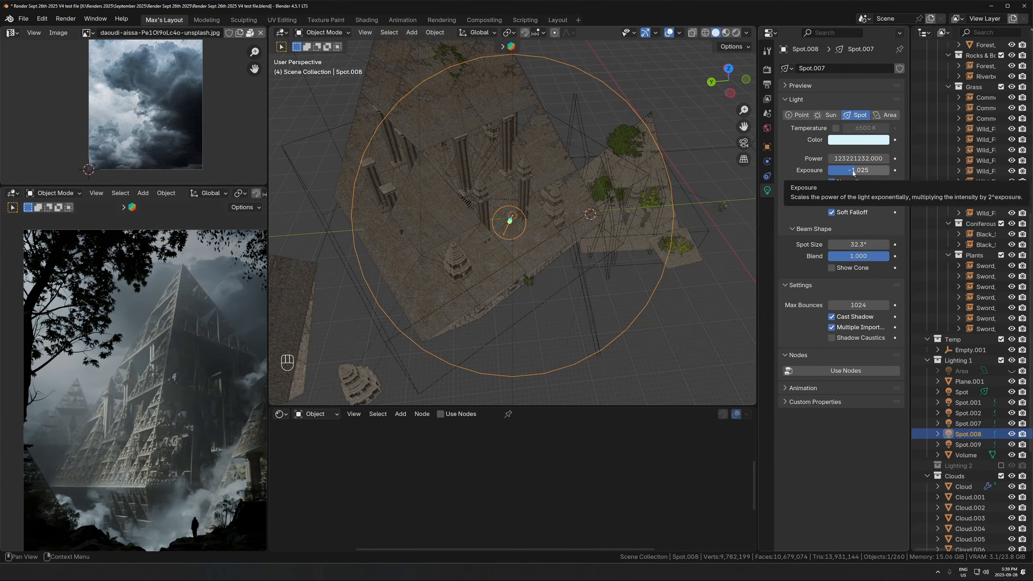
- Try moving the Spot.008 light away from the large pyramid to preview the lighting without it, and cancel the move
scroll(509, 220, down, 6)
key(g)
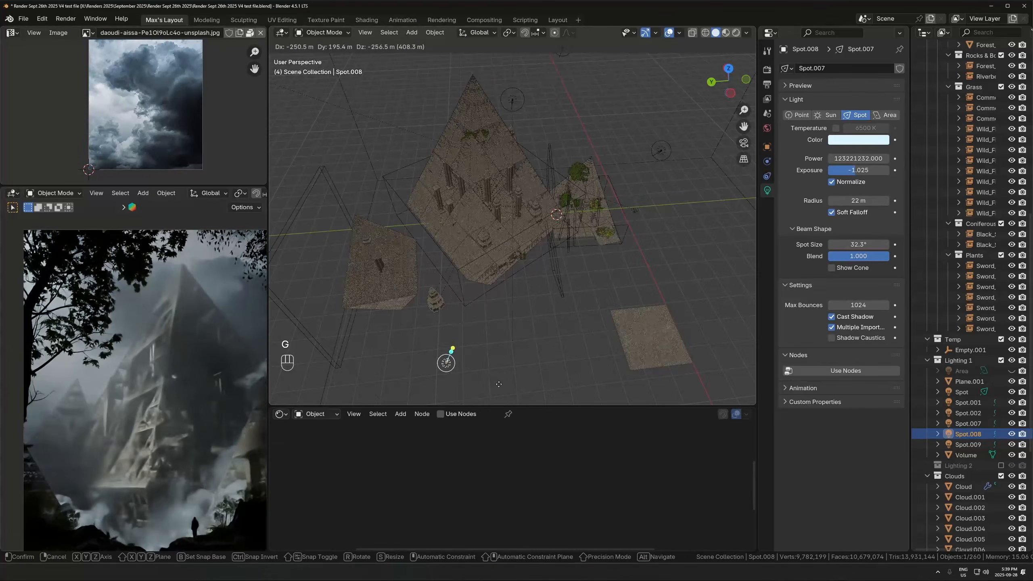
key(Escape)
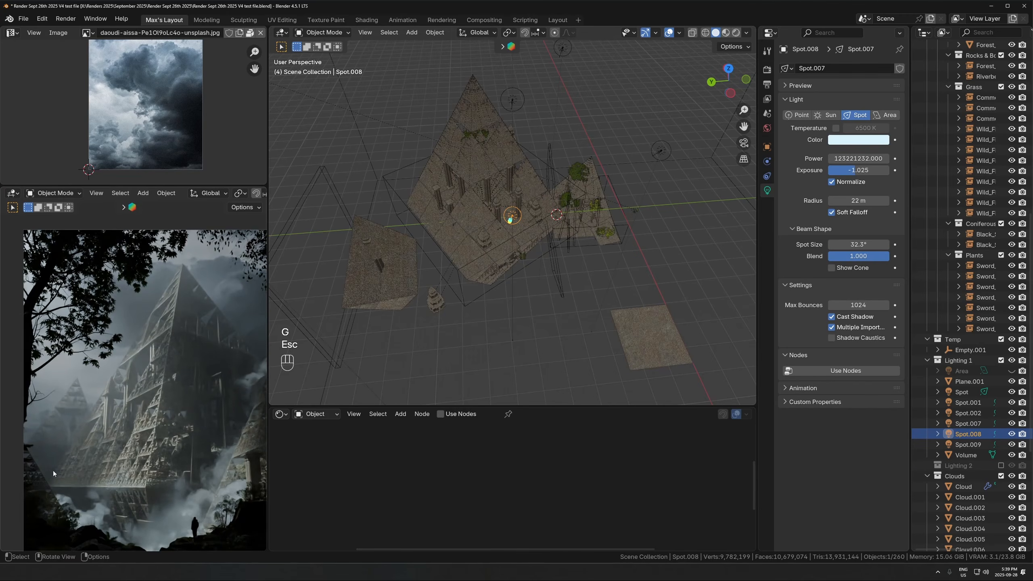
- Frame the Spot.009 light, try moving it to preview its effect on the large pyramid, and cancel the move
click(968, 444)
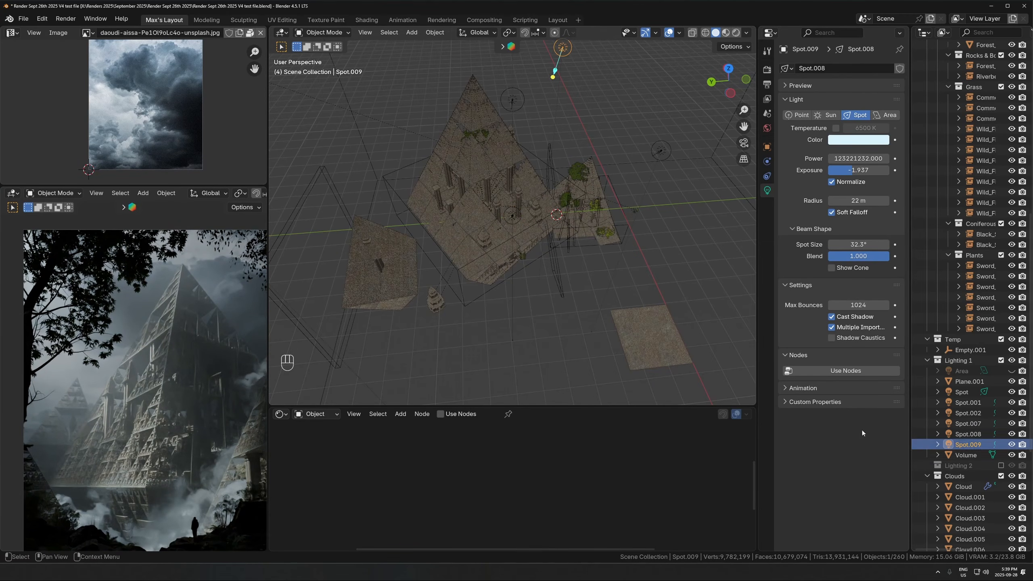
key(KP_Decimal)
scroll(604, 207, down, 5)
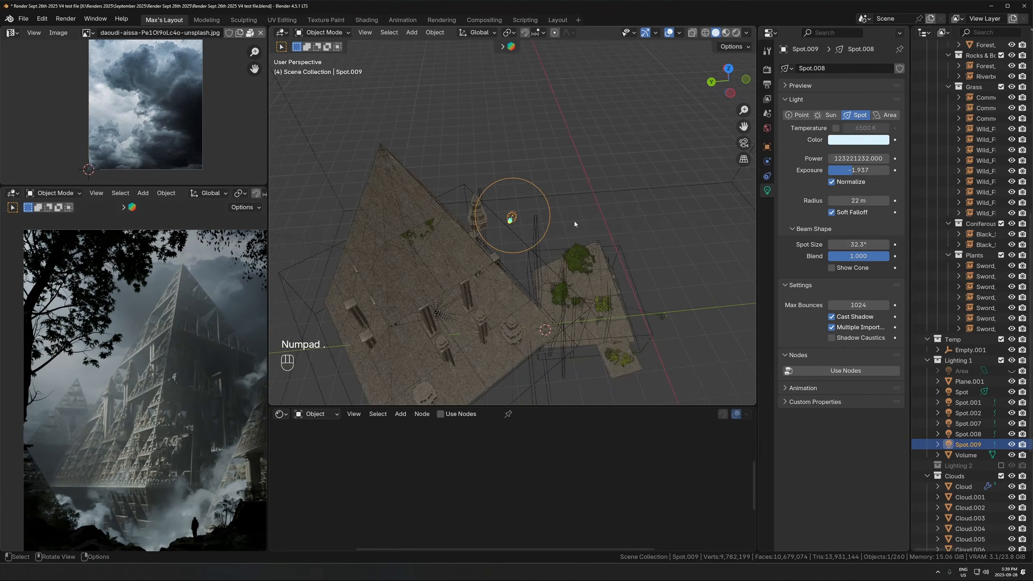
key(g)
key(Escape)
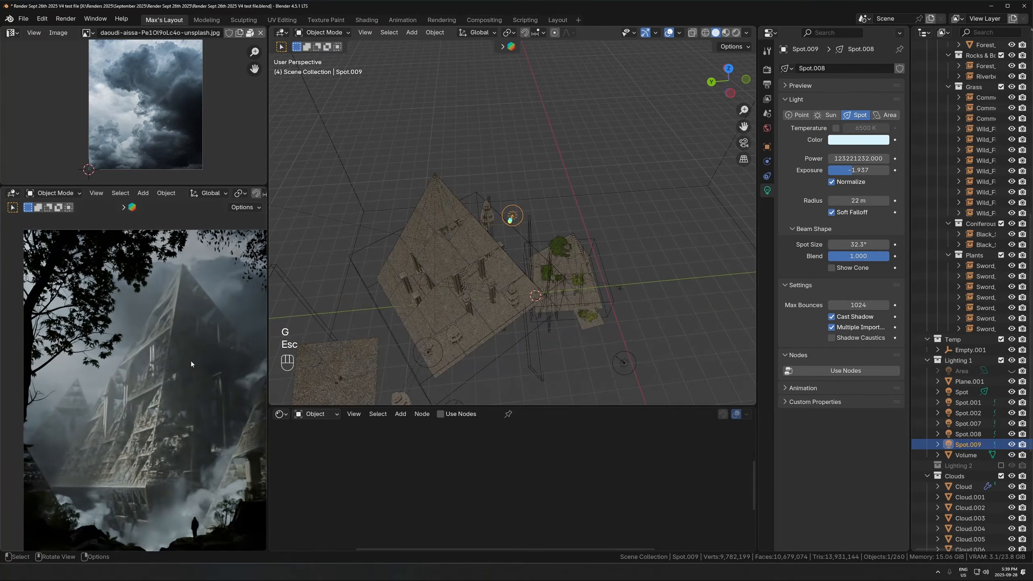
scroll(192, 364, up, 2)
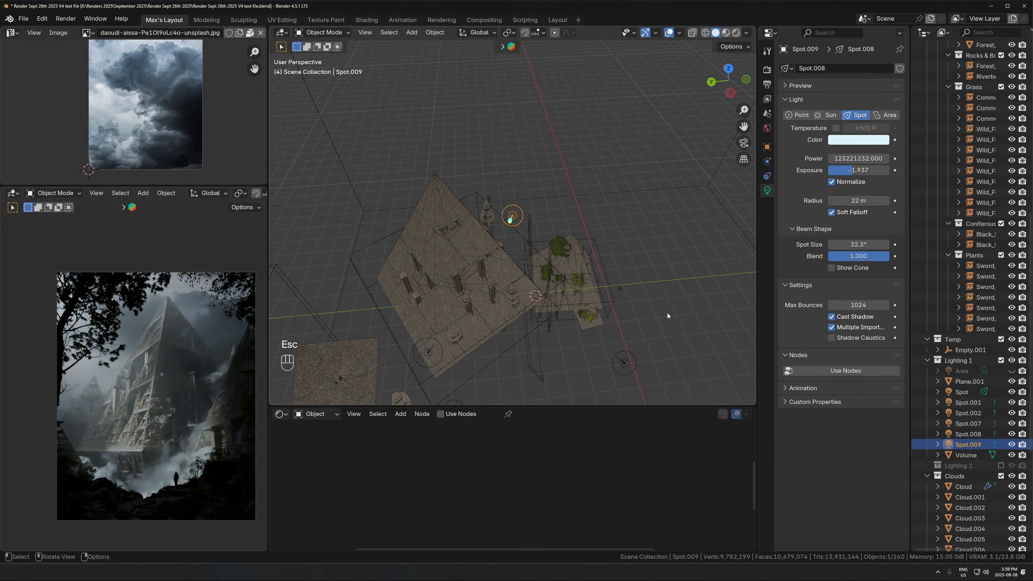
- Select the hidden Area light to view its settings, and examine the dark foreground around the figure in the camera view
click(963, 370)
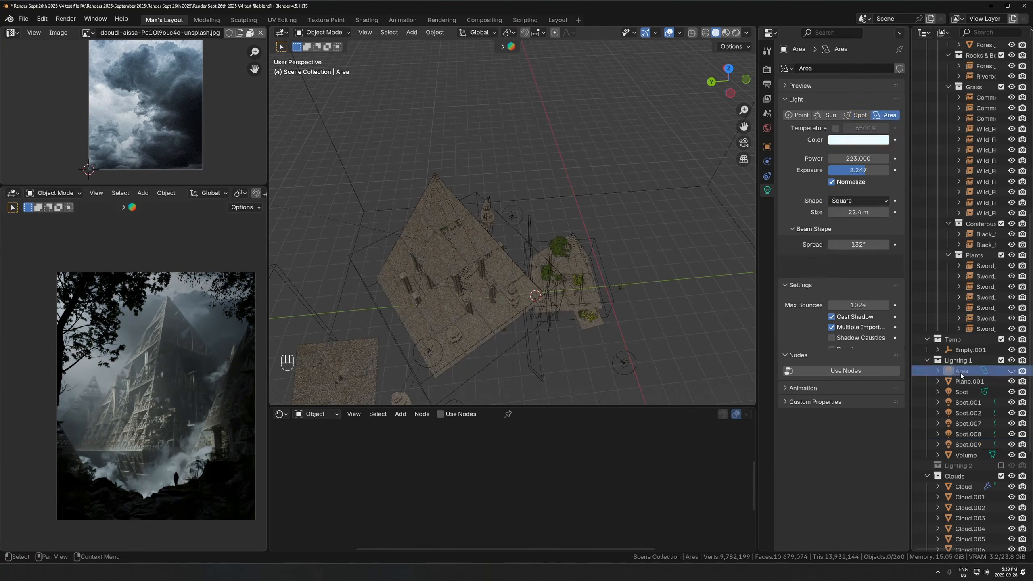
scroll(117, 513, up, 1)
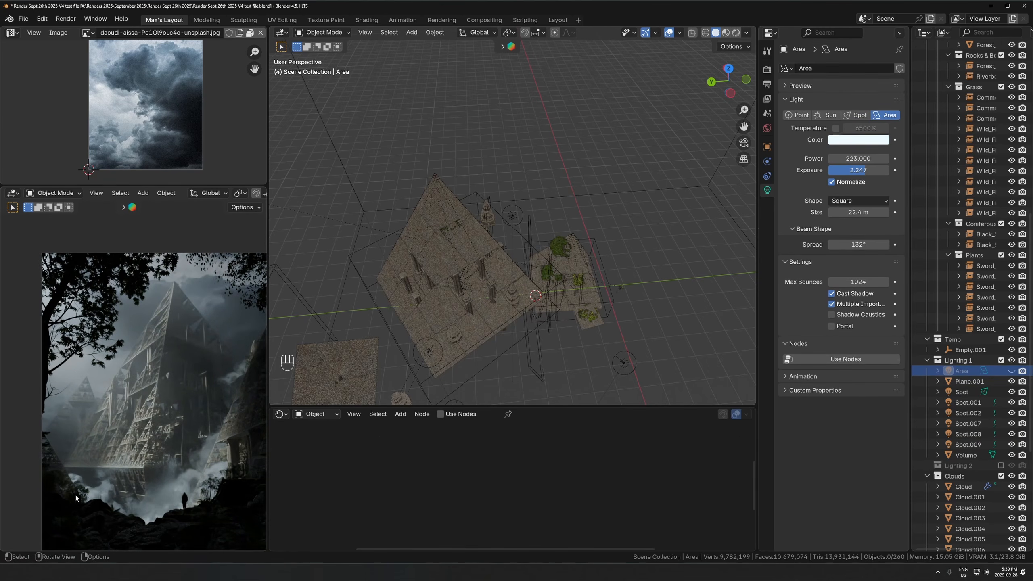
scroll(219, 505, up, 5)
shift+middle_drag(143, 476, 165, 369)
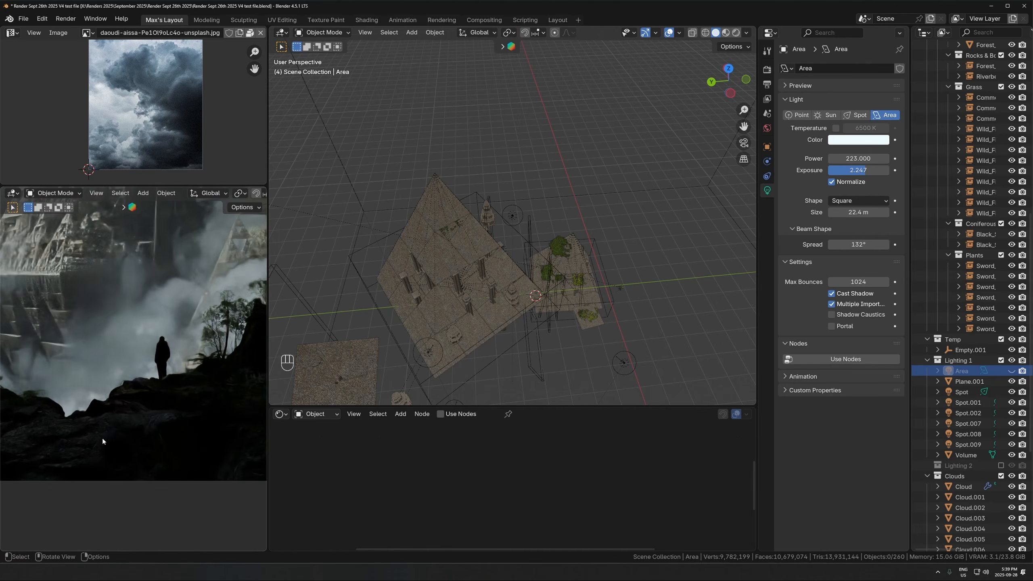
scroll(160, 323, down, 5)
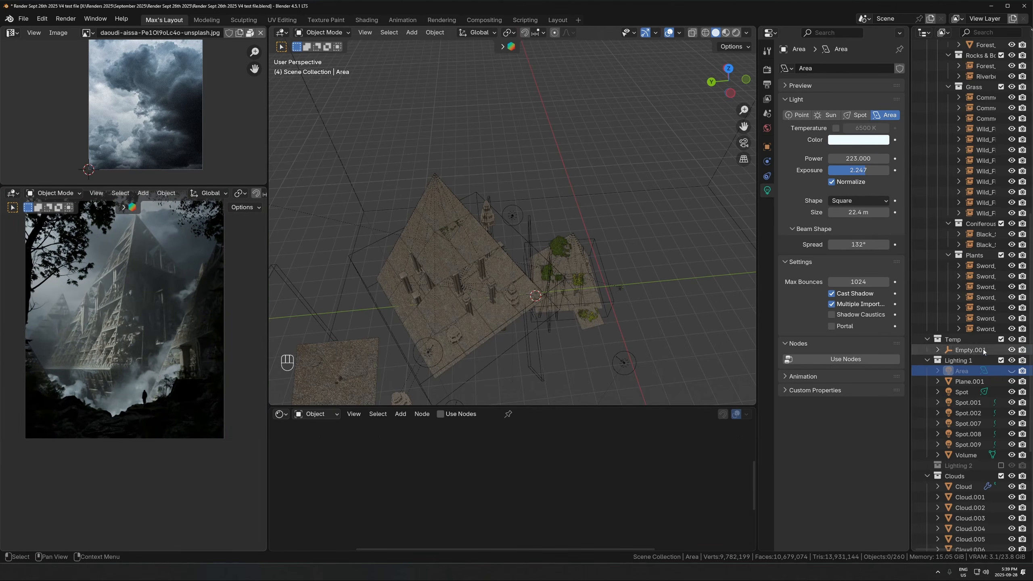
- Unhide and frame the Area light, examine its effect on the foreground rocks in the camera view, and hide it again
click(1012, 371)
key(KP_Decimal)
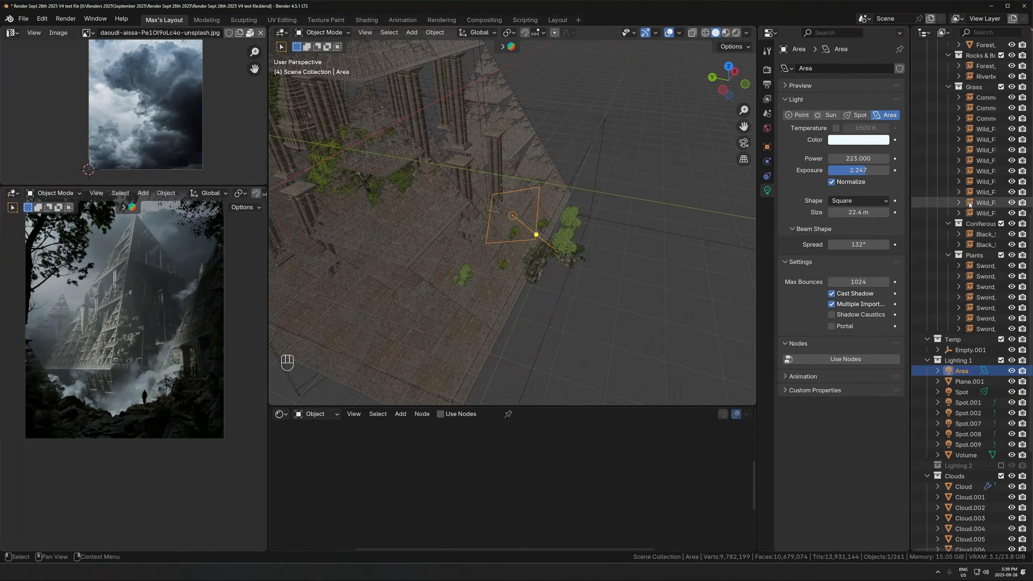
shift+middle_drag(201, 392, 117, 352)
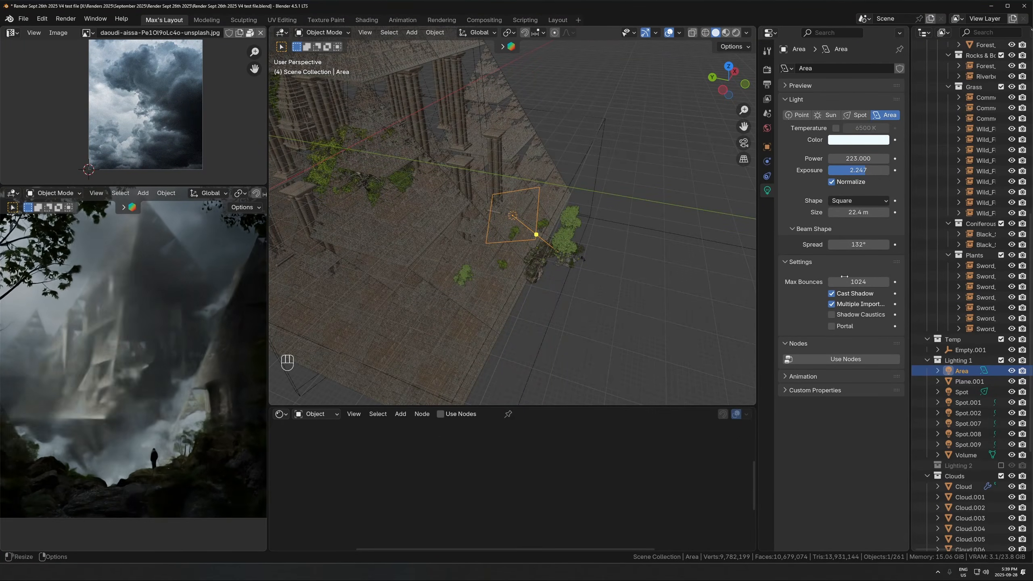
- Unhide the Area light in the Lighting 1 collection and examine its effect on the foreground in the camera view
click(1012, 372)
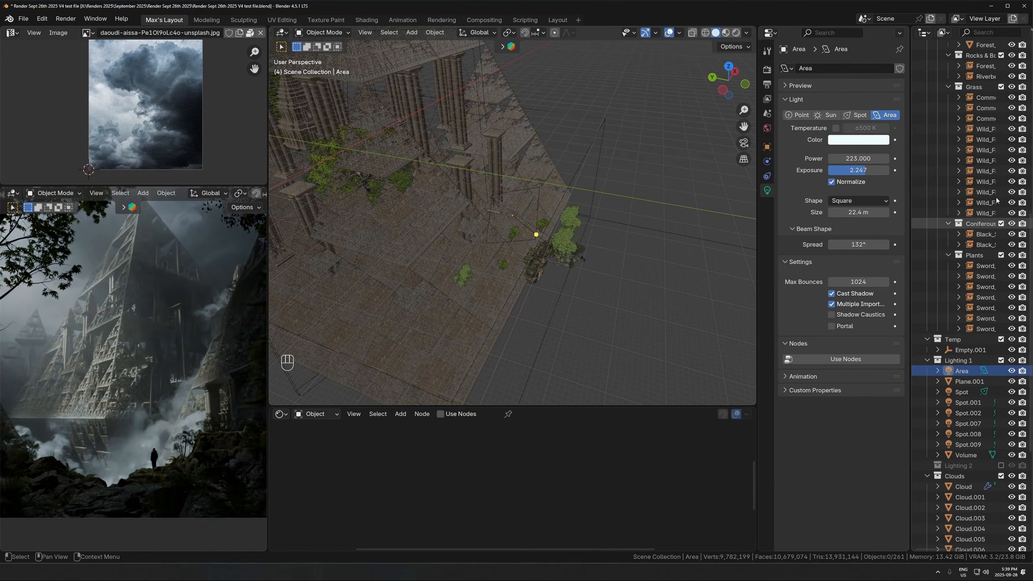
scroll(114, 346, down, 3)
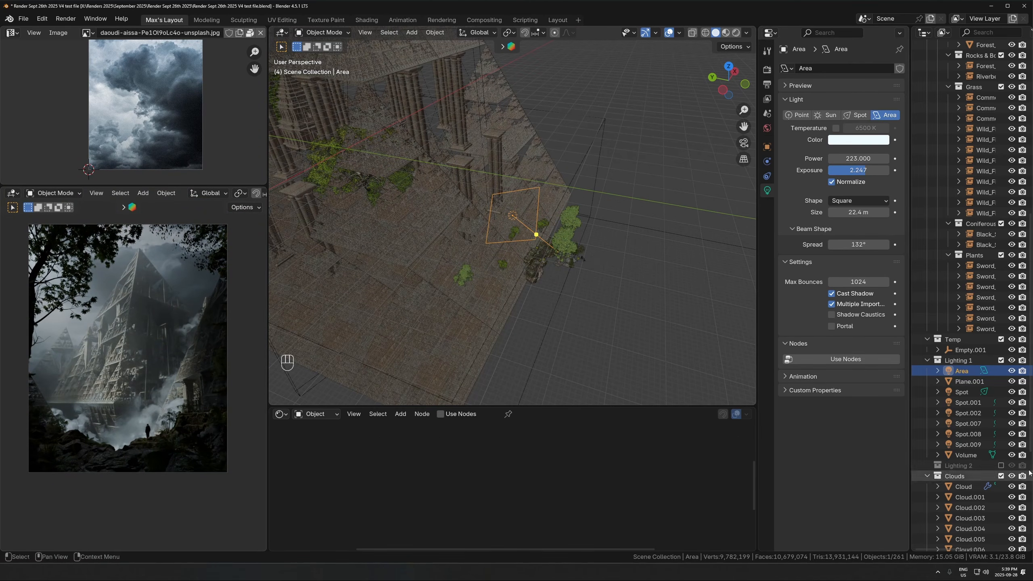
scroll(738, 179, down, 4)
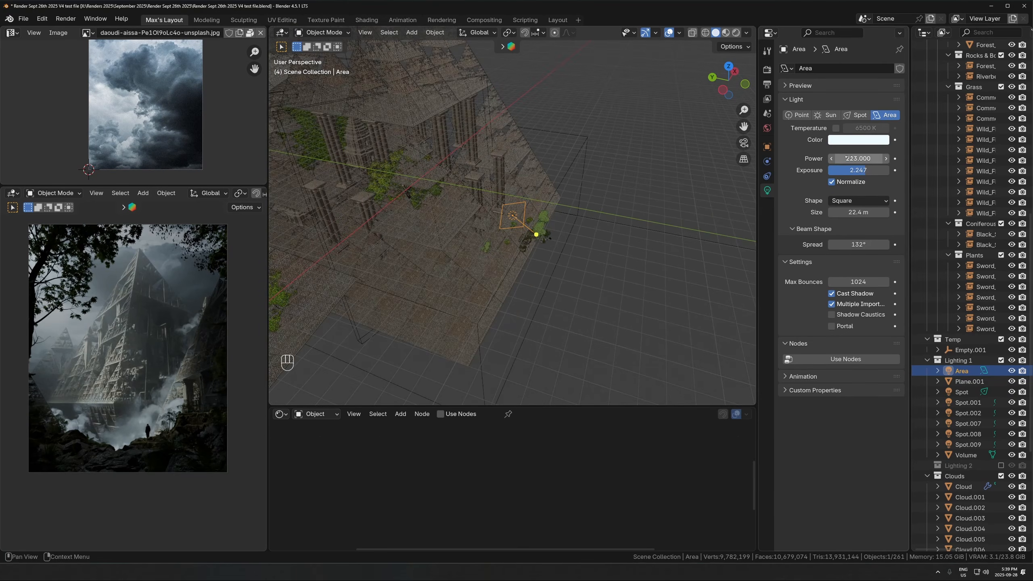
- Try changing the Area light's exposure to preview its effect on the scene, and cancel the change
key(Return)
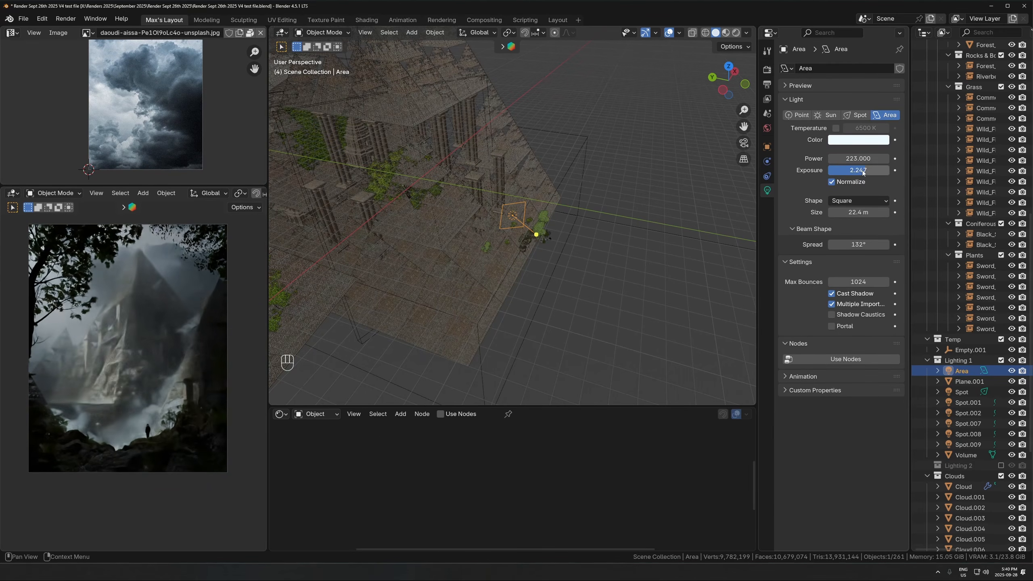
drag(862, 173, 886, 171)
right_click(871, 172)
right_click(886, 171)
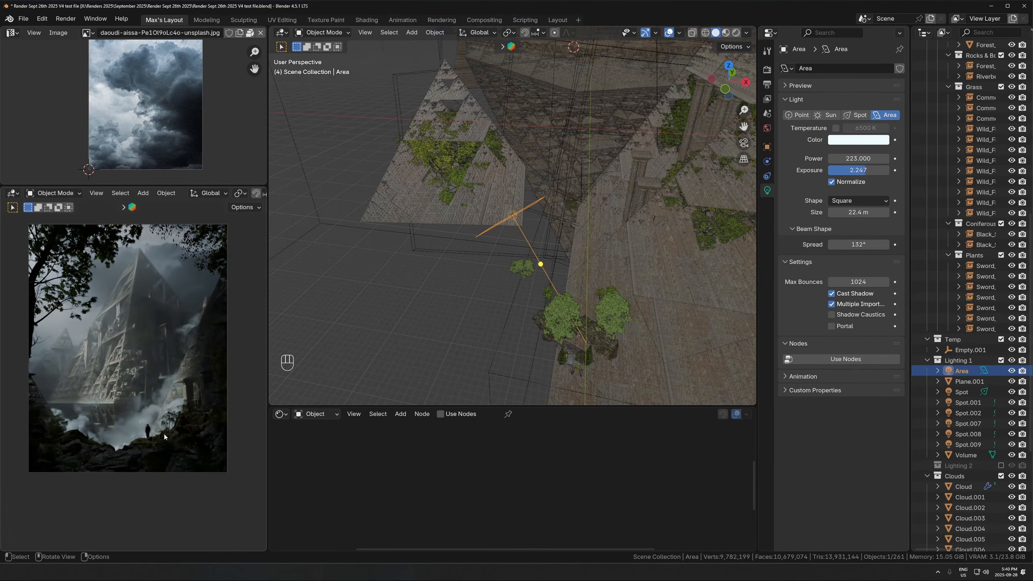
- Frame the Area light, hide every object in the Lighting 1 collection to preview the scene without lighting, and unhide them all
key(KP_Decimal)
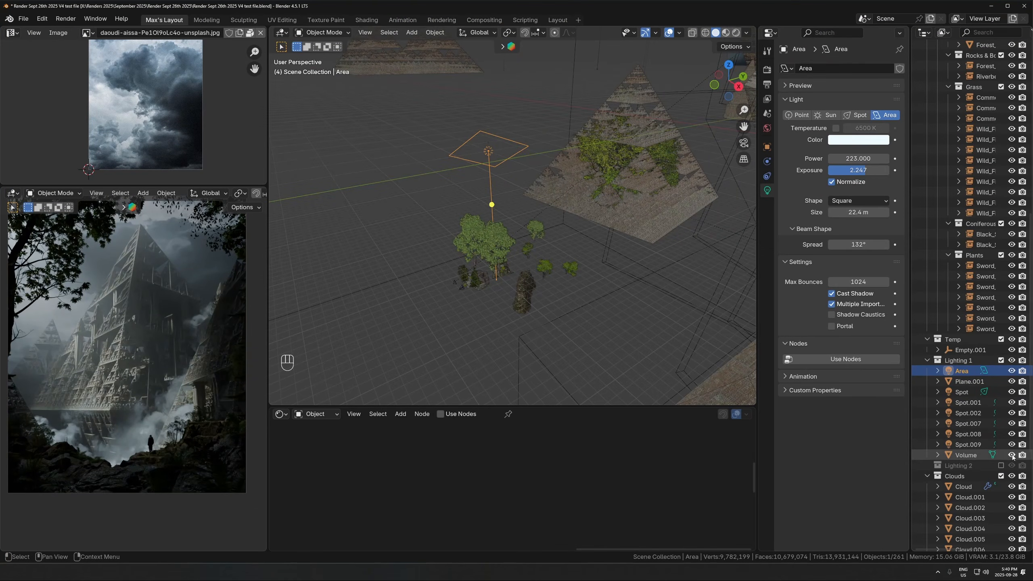
drag(1013, 436, 1013, 379)
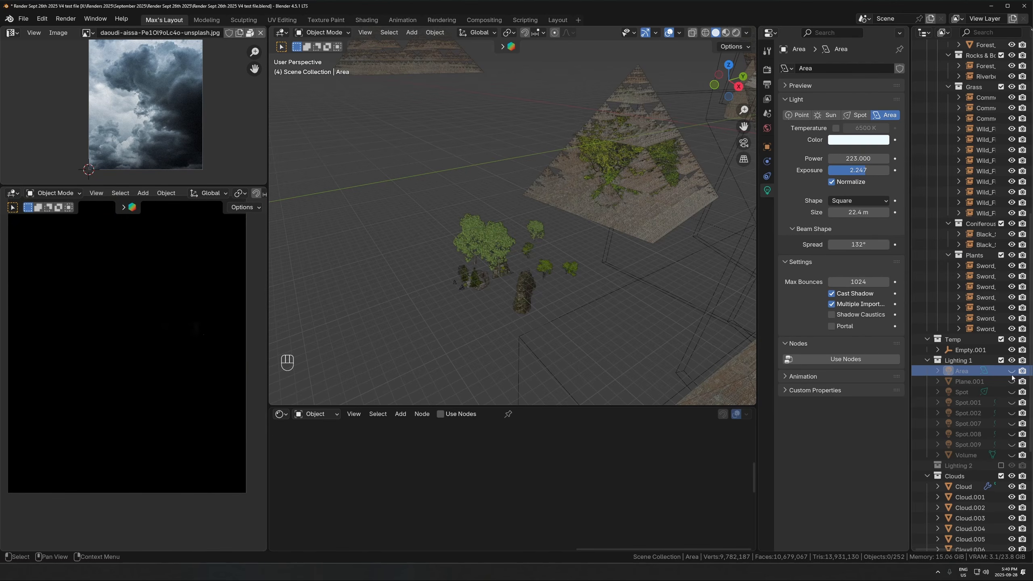
drag(1012, 433, 1012, 454)
- Examine the California sycamore and black spruce trees around the foreground rocks, selecting and framing individual trees
click(467, 287)
key(KP_Decimal)
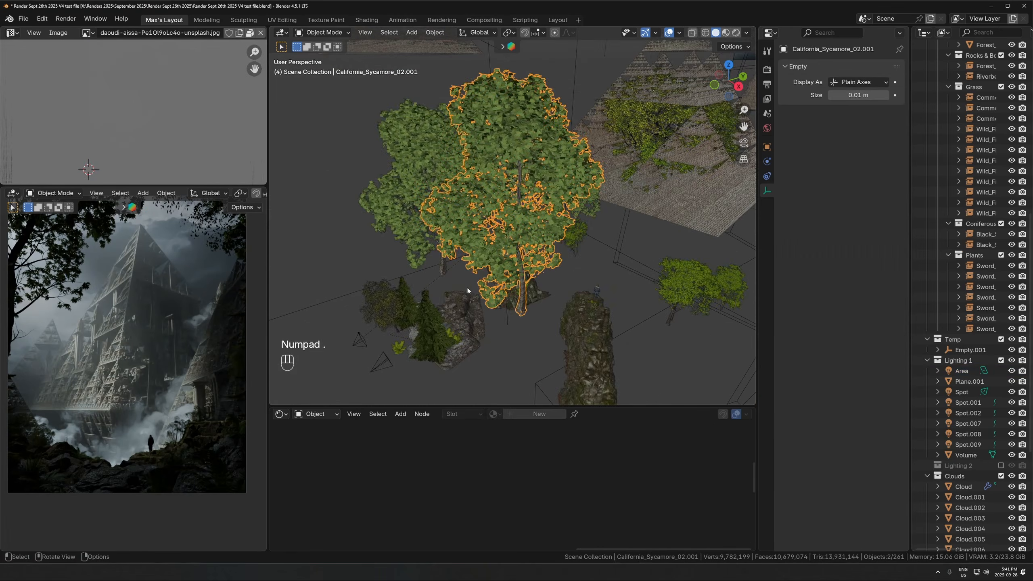
middle_drag(461, 242, 447, 265)
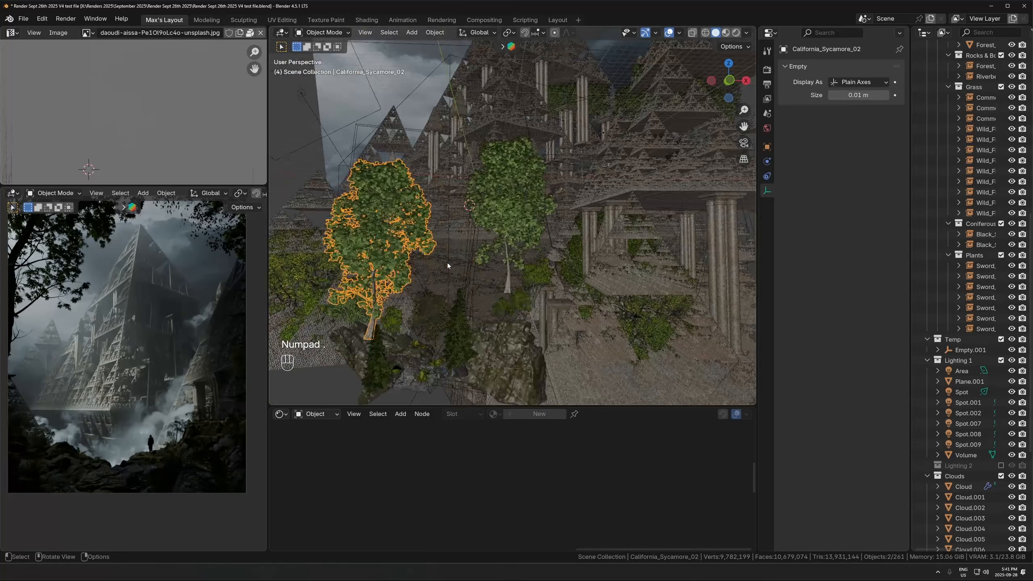
click(473, 333)
key(KP_Decimal)
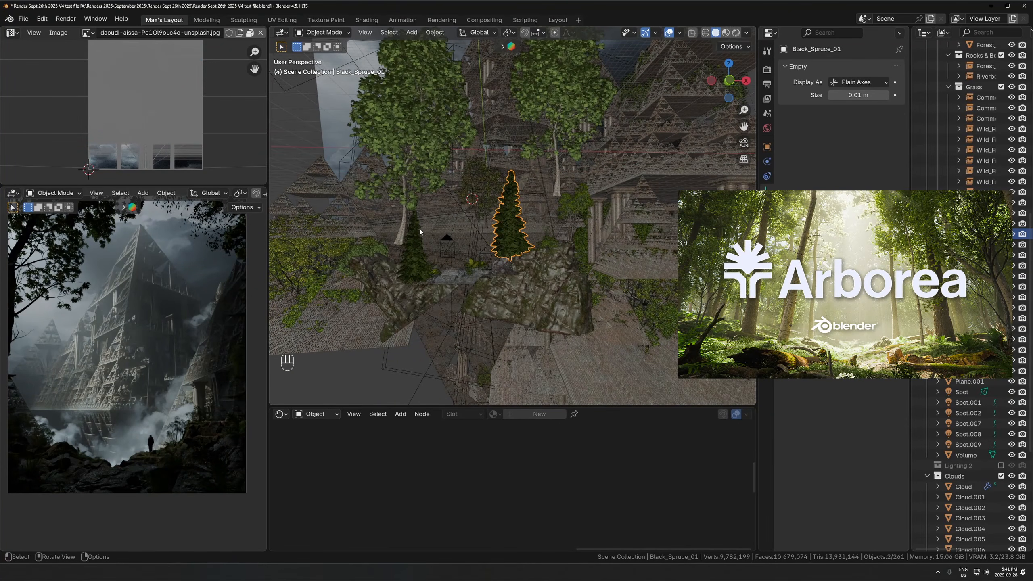
click(439, 173)
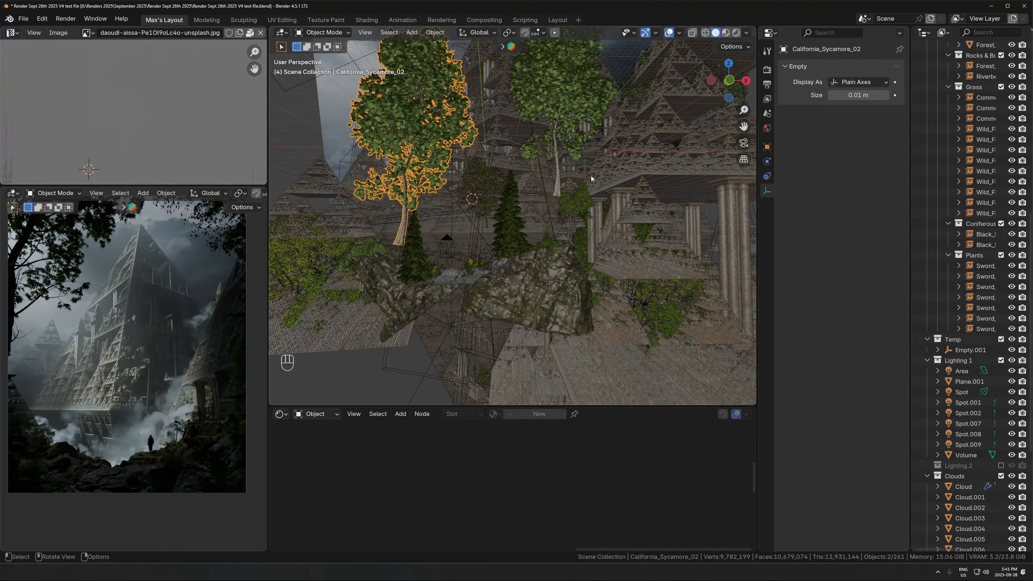
key(KP_Decimal)
- Frame the riverbed rock formation in the foreground and examine the rocks around it from several angles
click(566, 348)
key(KP_Decimal)
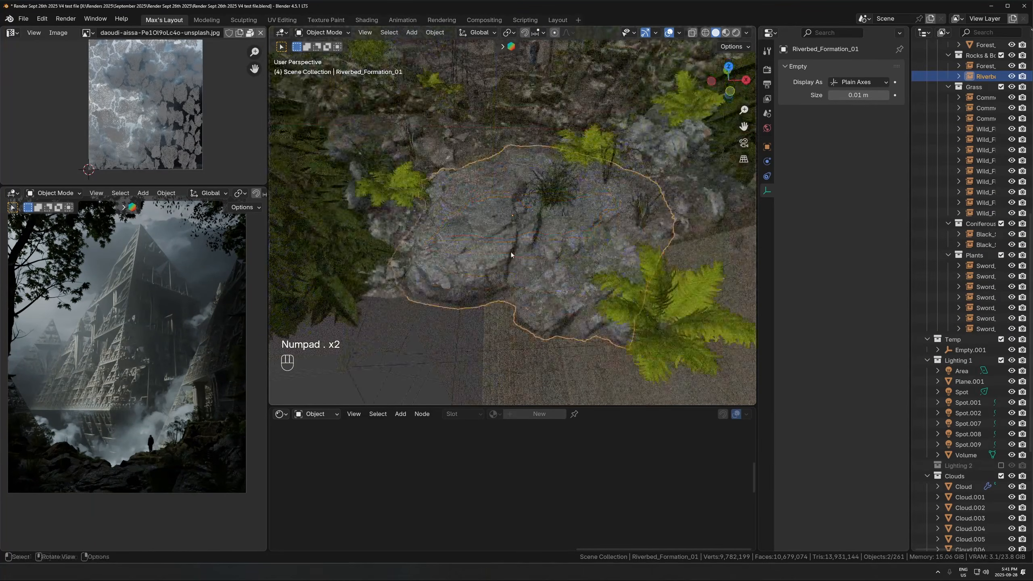
middle_drag(509, 149, 578, 194)
key(KP_Decimal)
click(343, 180)
key(KP_Decimal)
- Select the sword ferns and the black spruce beside the foreground rocks and examine how they fill the area
click(556, 180)
click(570, 174)
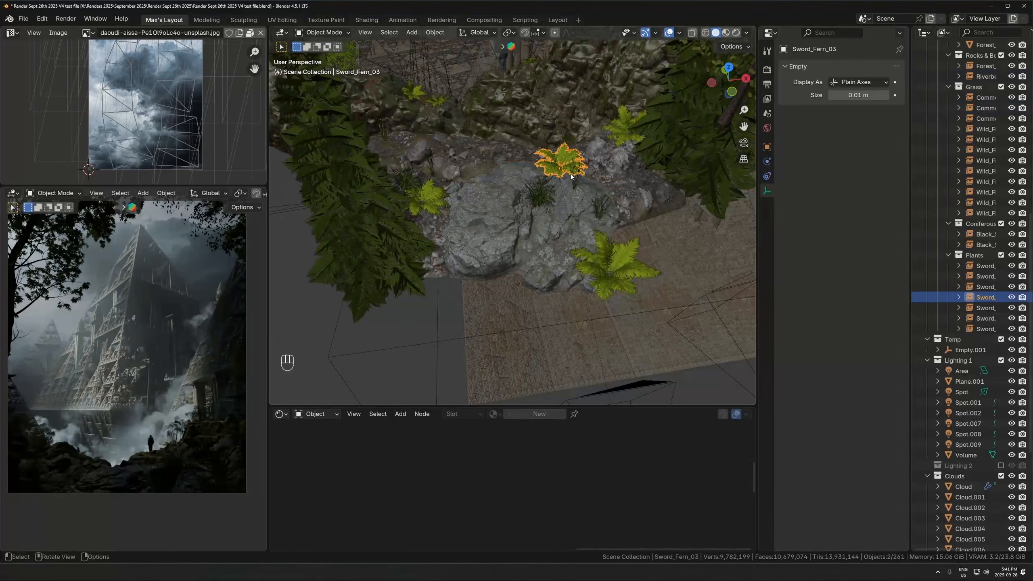
click(585, 179)
click(439, 283)
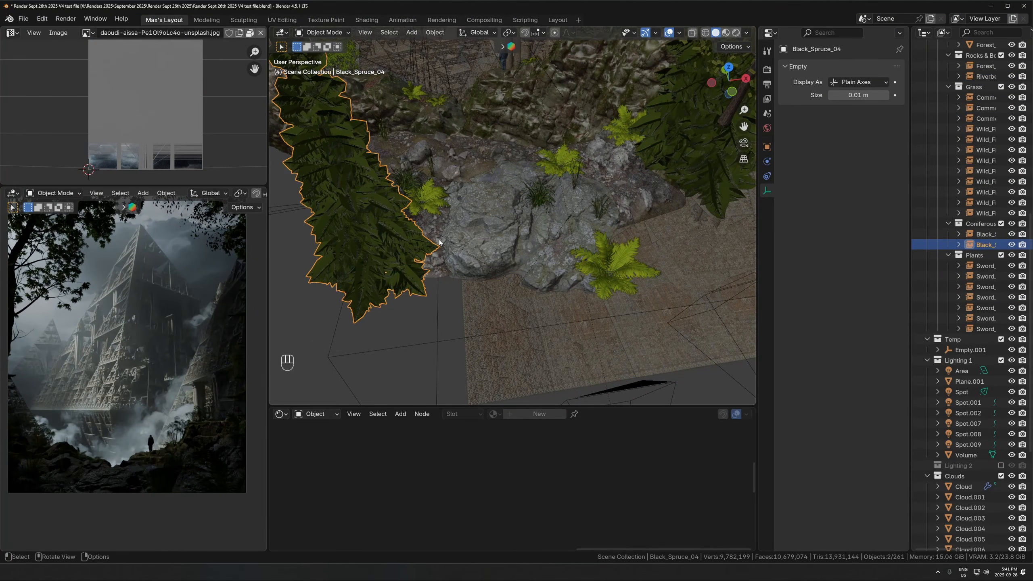
middle_drag(439, 283, 553, 132)
scroll(553, 132, up, 2)
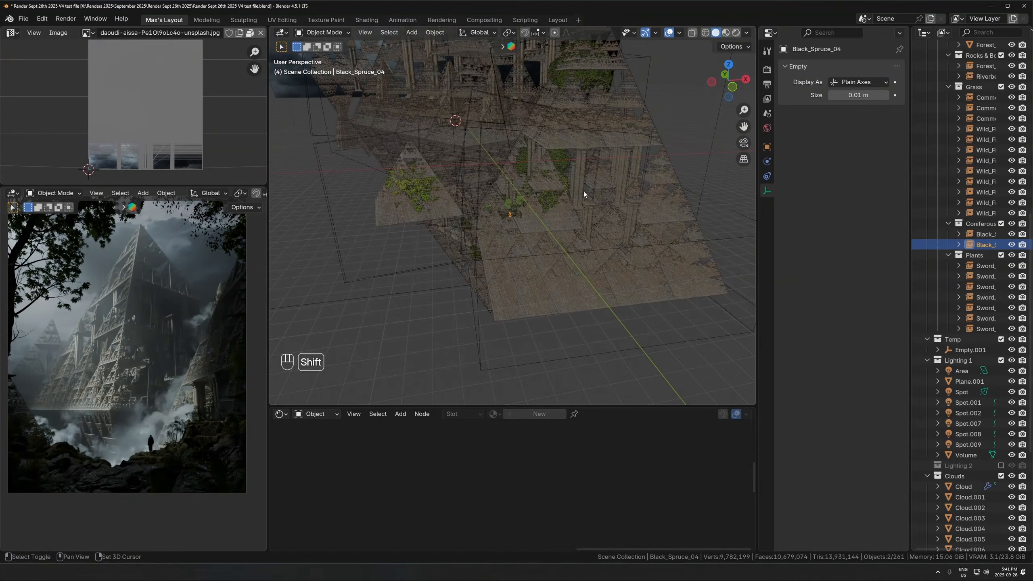
- Select and frame a small Sierpinski pyramid piece within the large pyramid and examine its fractal detail from close up and farther out
middle_drag(583, 191, 525, 219)
click(524, 219)
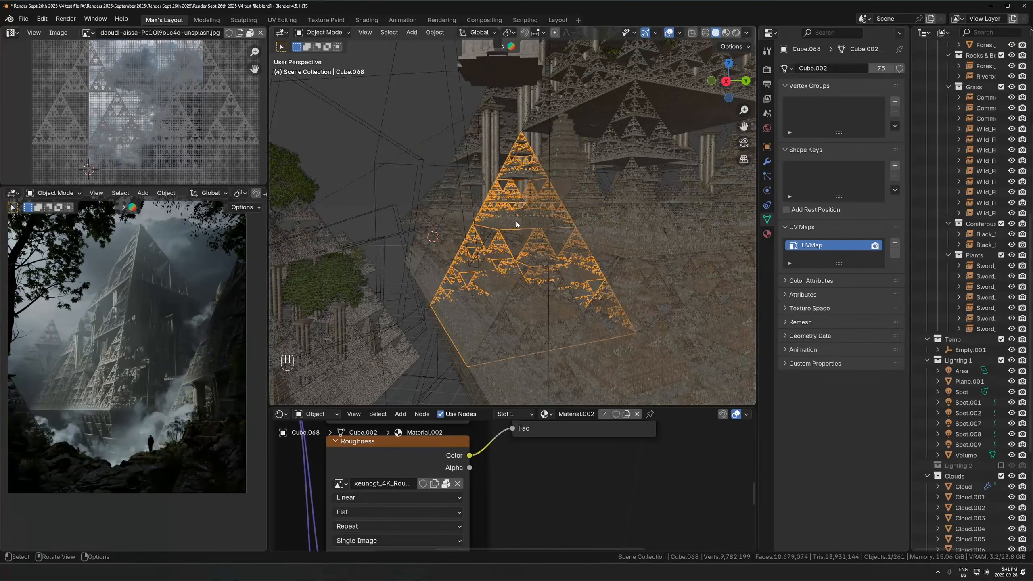
key(KP_Decimal)
middle_drag(516, 278, 562, 261)
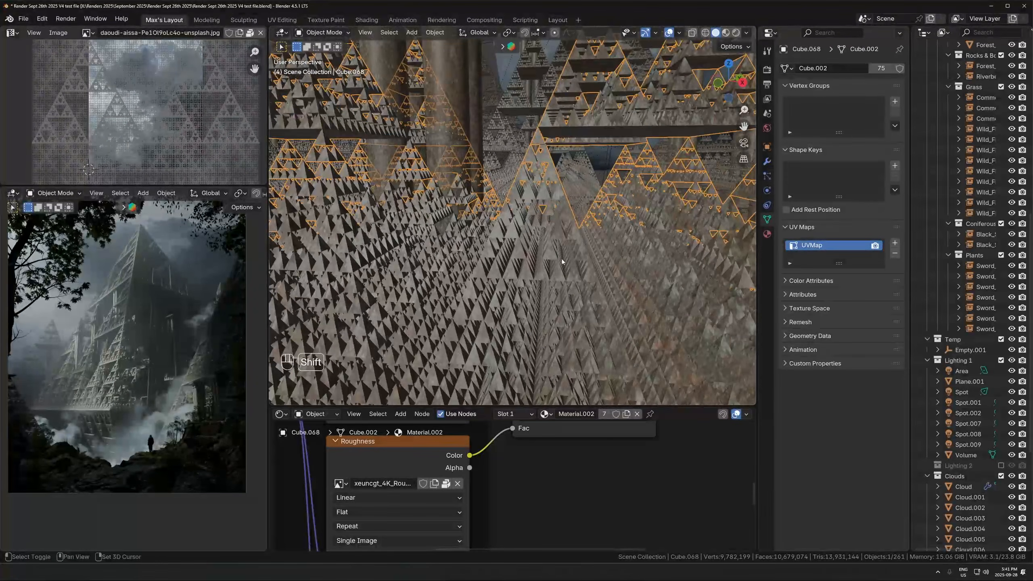
scroll(562, 262, down, 3)
scroll(568, 238, down, 3)
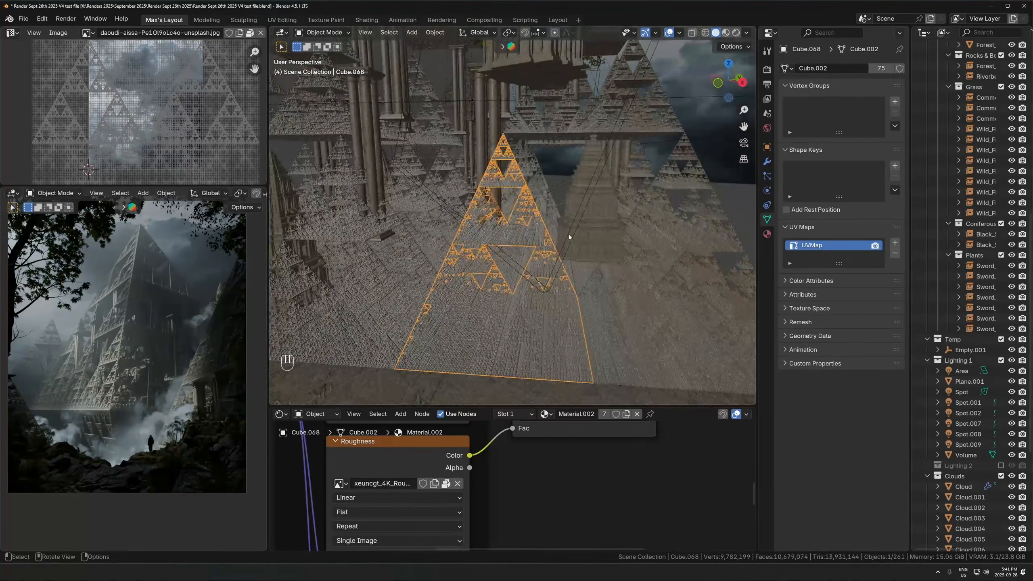
scroll(568, 237, down, 7)
middle_drag(592, 228, 554, 220)
- Select individual pyramid pieces along the large pyramid's base, inverted lower half and peak to examine how it is assembled
click(557, 256)
click(542, 279)
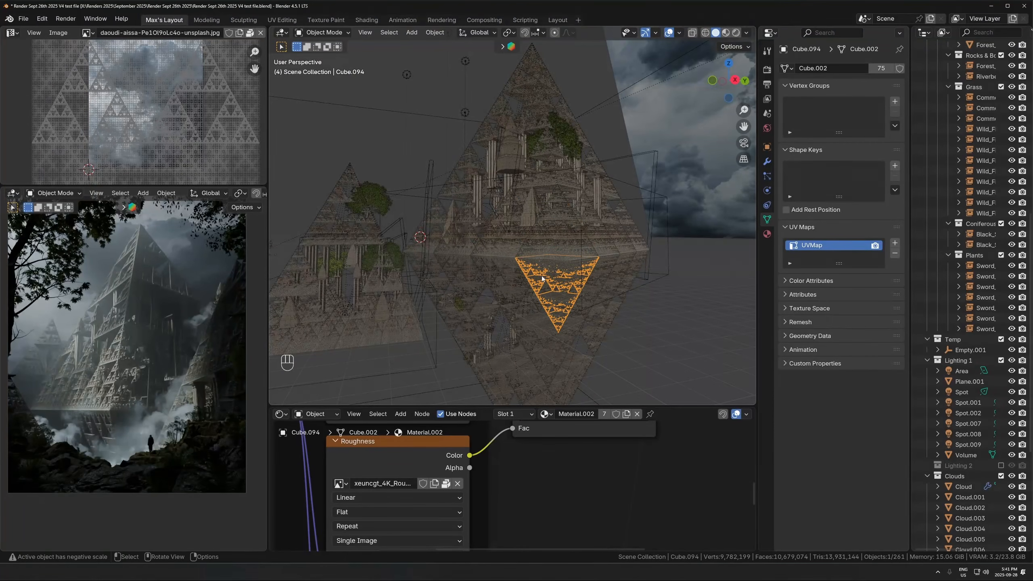
click(540, 253)
click(499, 253)
click(493, 265)
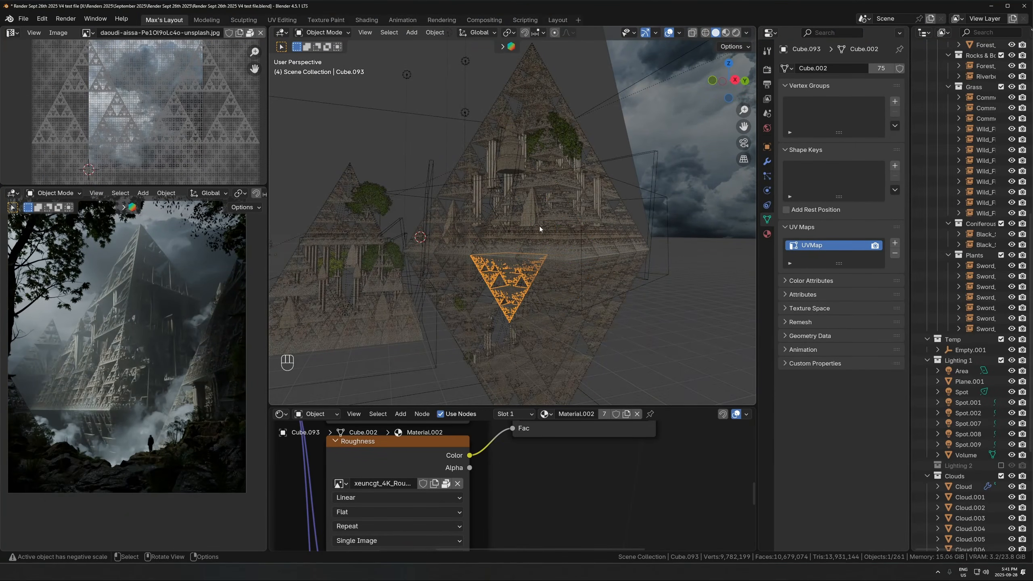
click(550, 245)
click(548, 266)
click(543, 253)
click(512, 249)
click(510, 267)
click(548, 272)
click(524, 87)
- Frame a pyramid piece in the upper part of the large pyramid and examine the overall structure from several directions
middle_drag(474, 240, 543, 258)
scroll(543, 258, down, 2)
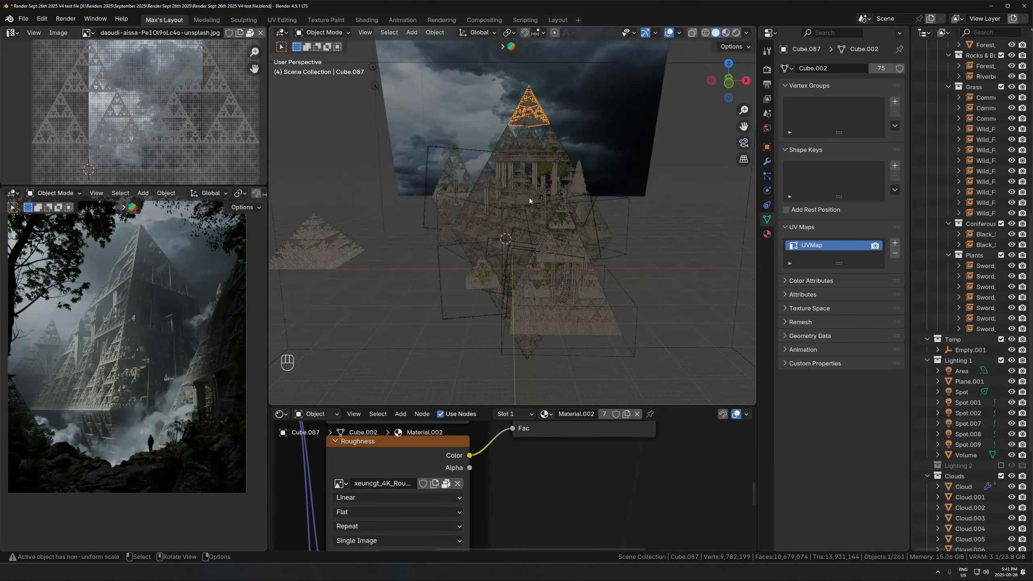
click(516, 154)
key(KP_Decimal)
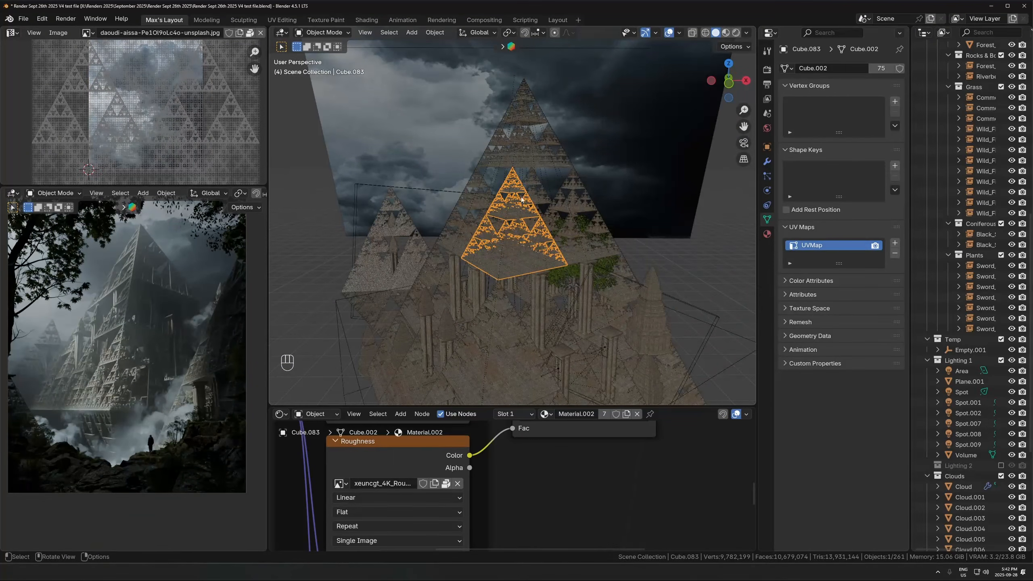
scroll(484, 236, up, 4)
middle_drag(478, 238, 579, 204)
click(611, 194)
middle_drag(528, 248, 623, 302)
scroll(624, 302, down, 4)
scroll(624, 301, down, 2)
middle_drag(553, 301, 530, 335)
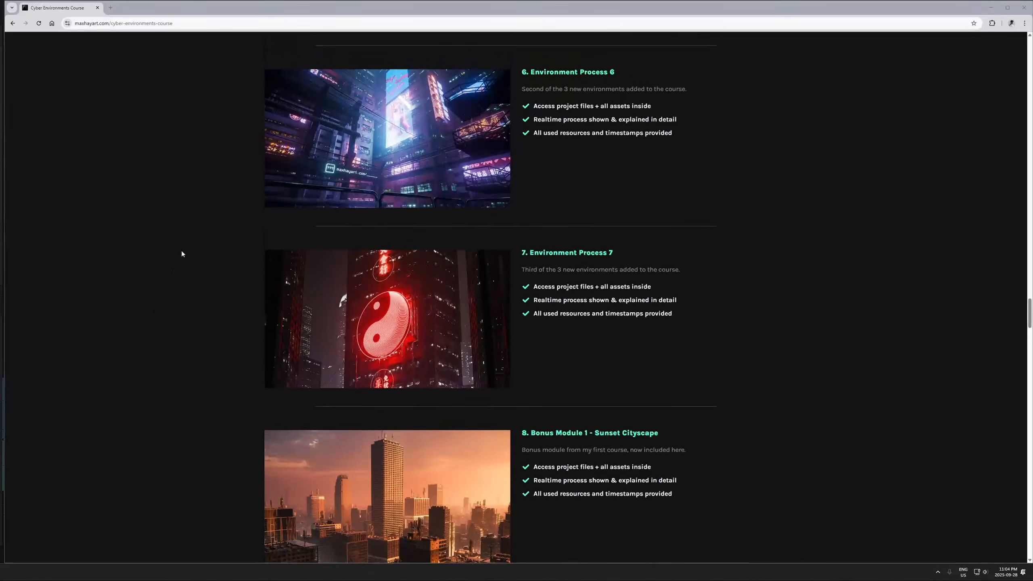
- In the browser, look through the bonus modules, model packs and bonus content on the Cyber Environments Course page
scroll(181, 250, down, 3)
scroll(182, 253, down, 10)
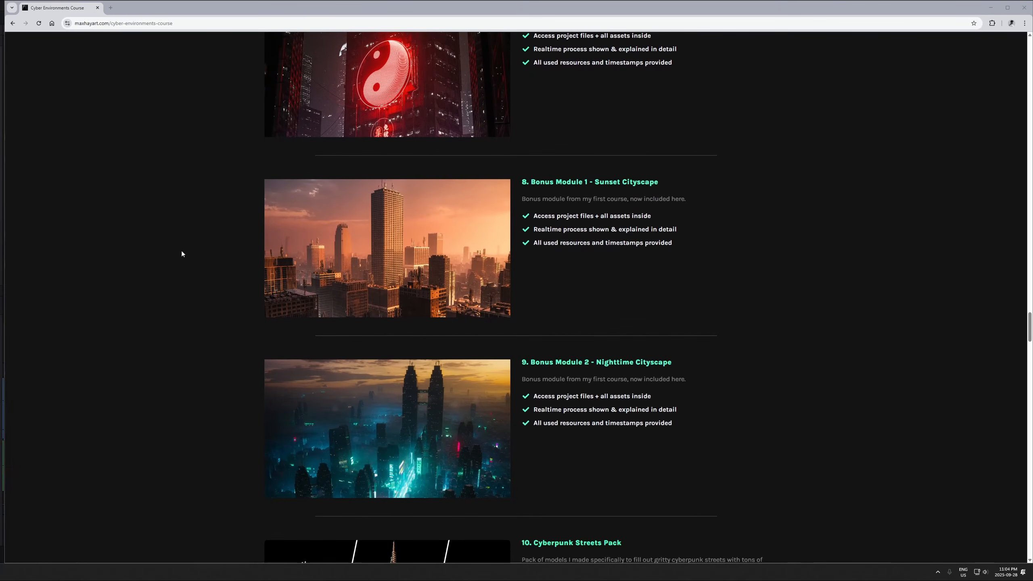
scroll(182, 254, down, 10)
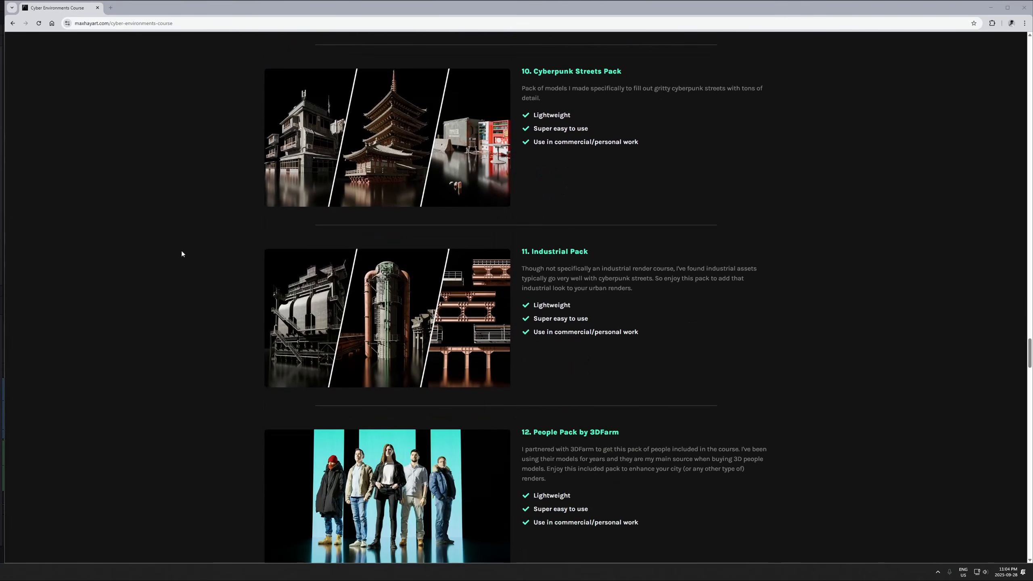
scroll(182, 254, down, 10)
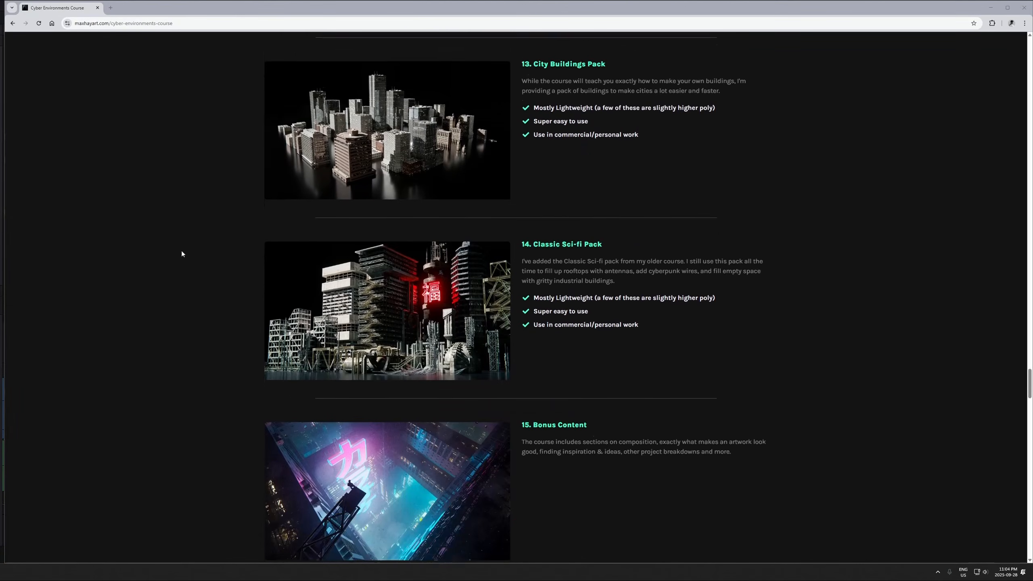